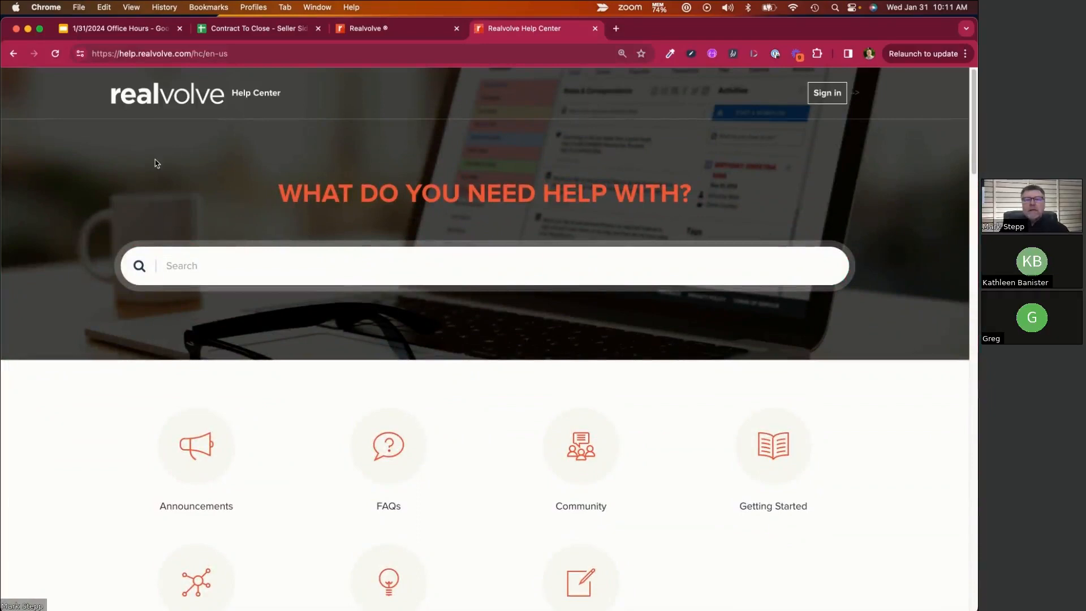
Step: Open the Getting Started training documents and make a copy of the Google Sheet version of the Workflow Worksheet
scroll(744, 439, "down", 3)
scroll(744, 439, "down", 1)
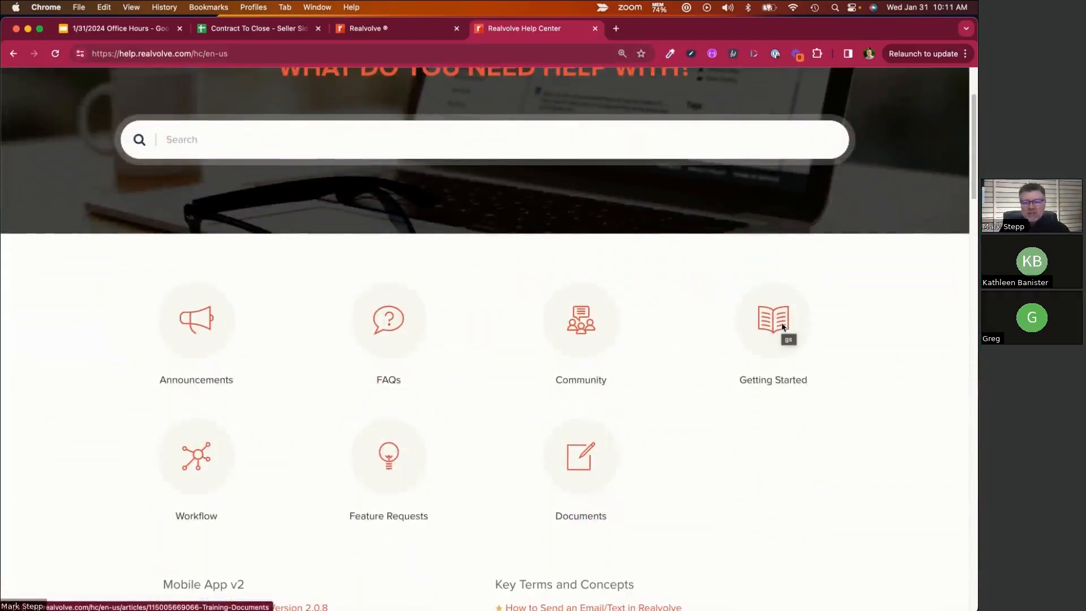
left_click(782, 321)
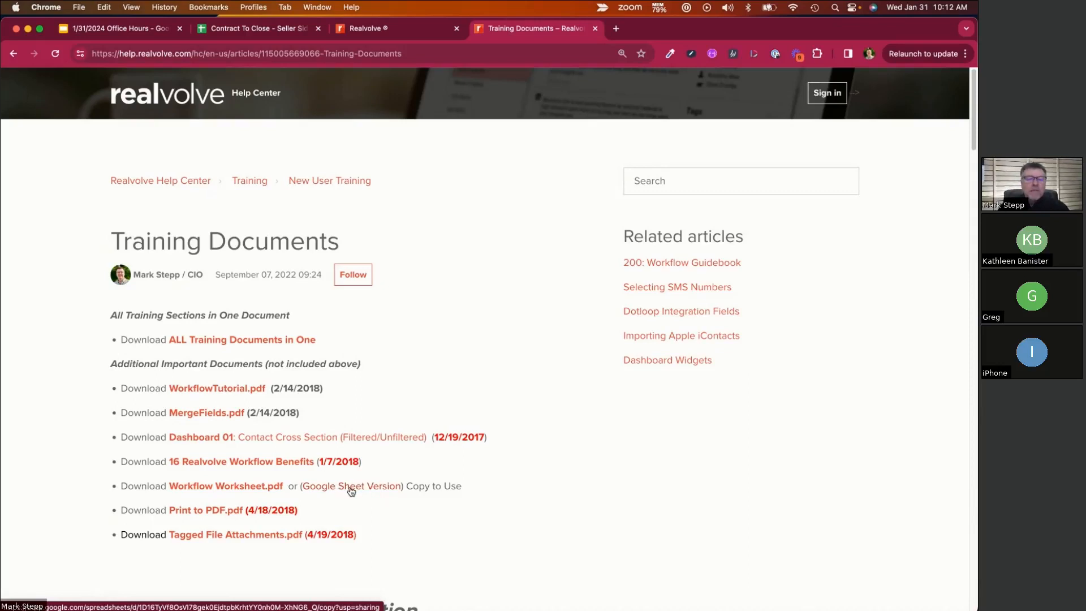
left_click(351, 489)
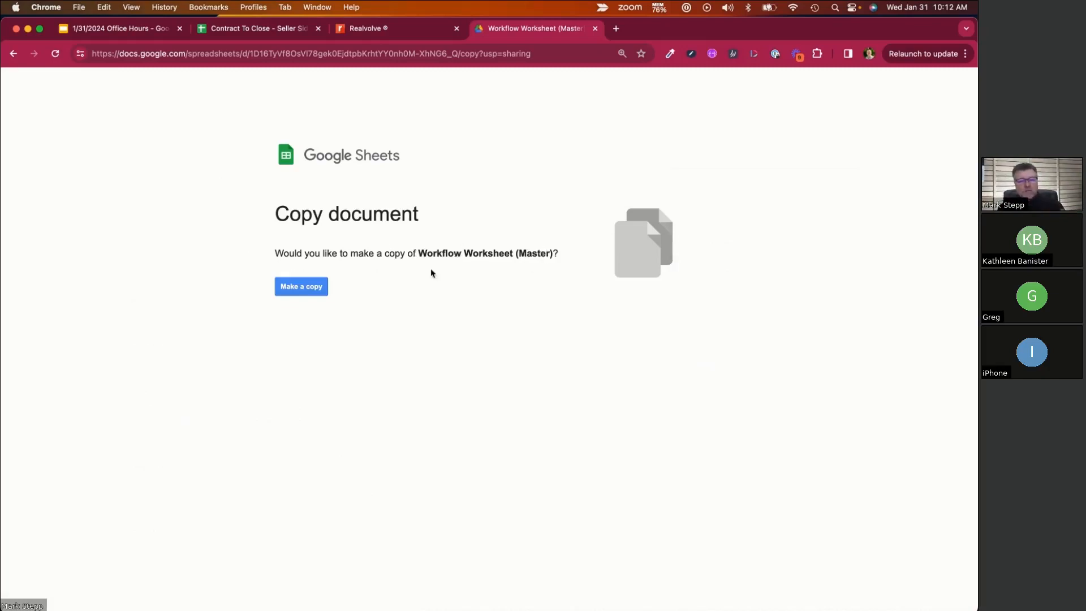
left_click(308, 290)
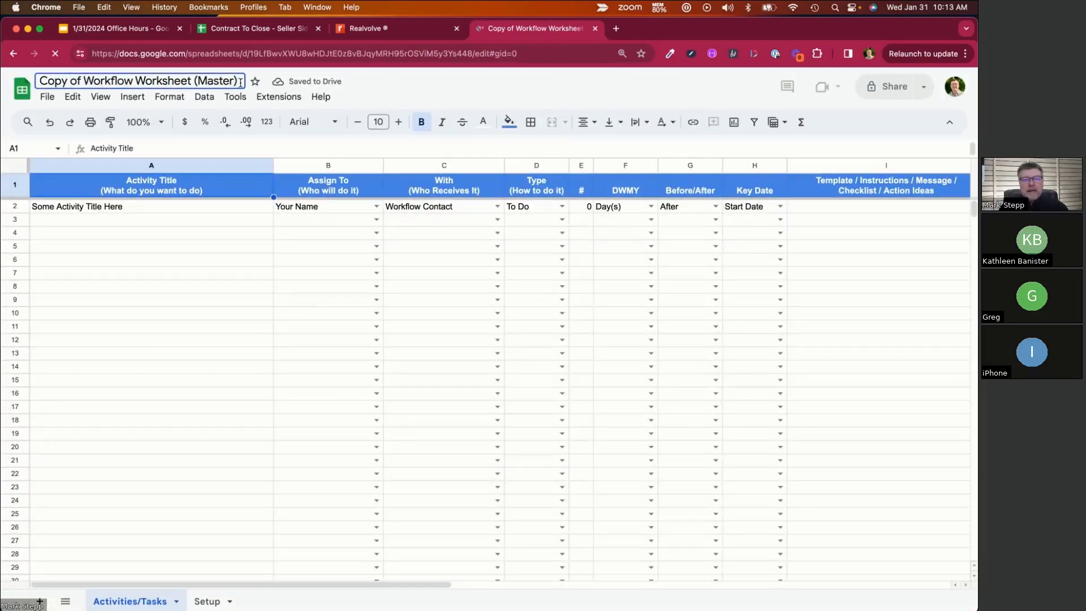
Step: Rename the copied spreadsheet as "Contract To Close - Seller Side"
left_click_drag(240, 81, 41, 85)
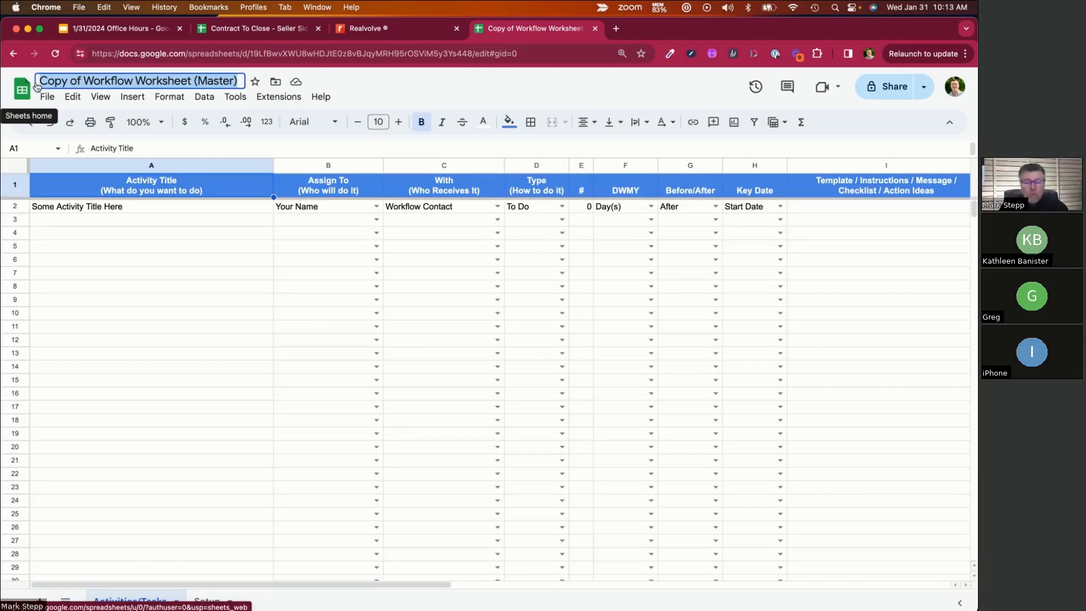
type("Closing")
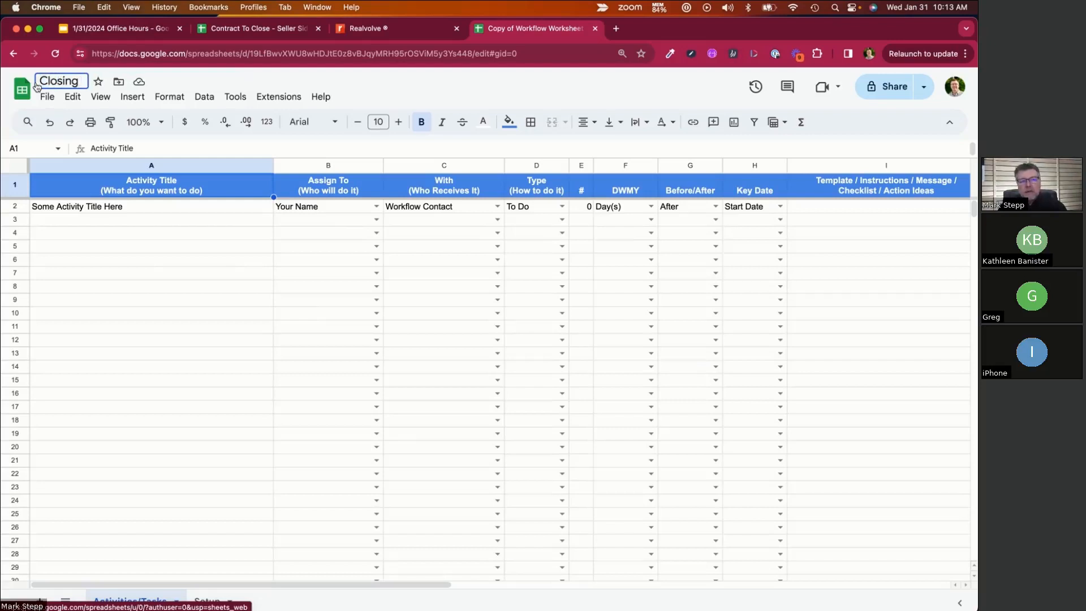
key("BackSpace")
key("BackSpace")
key("BackSpace")
key("BackSpace")
key("BackSpace")
key("BackSpace")
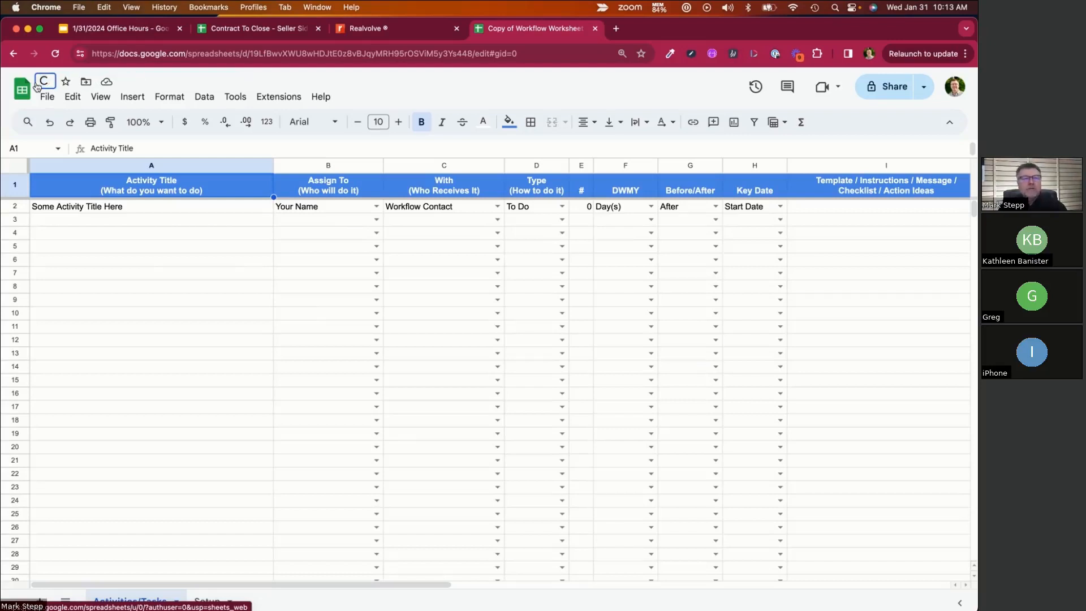
type("ontract")
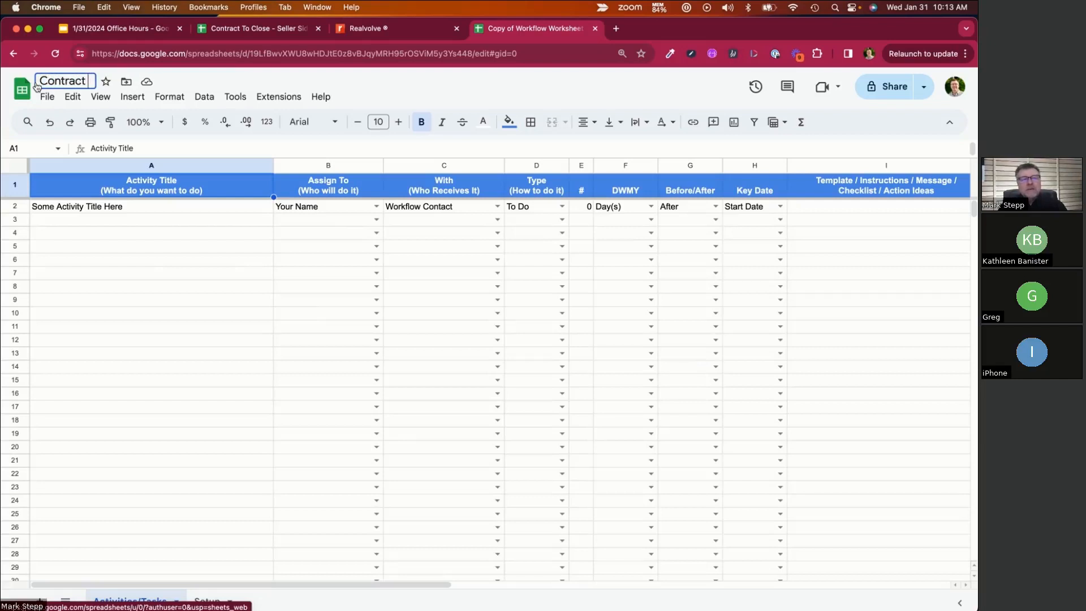
type(" To Close -")
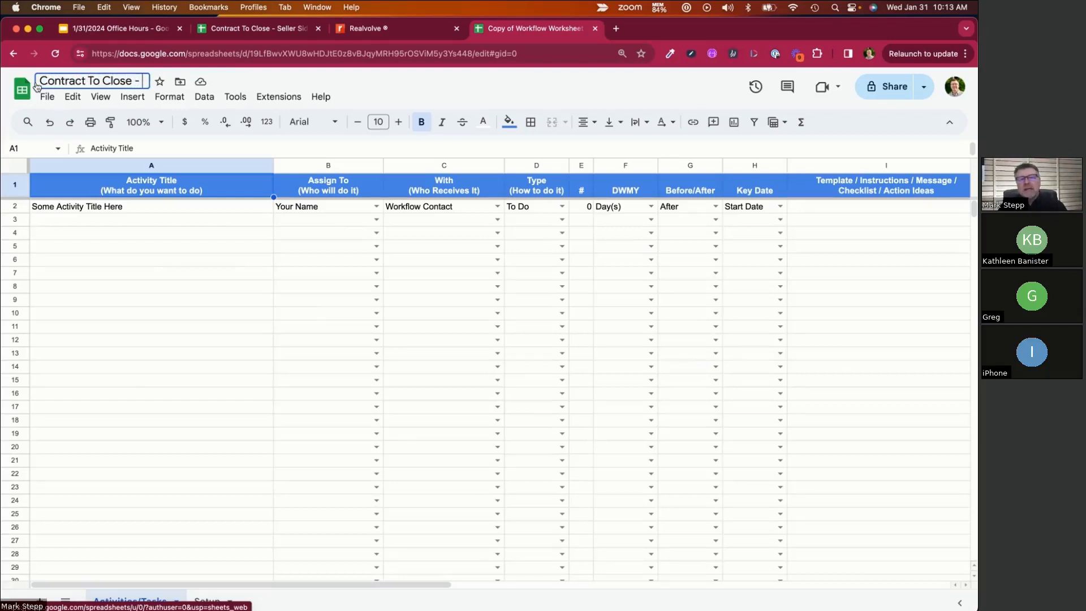
type(" Seller Side")
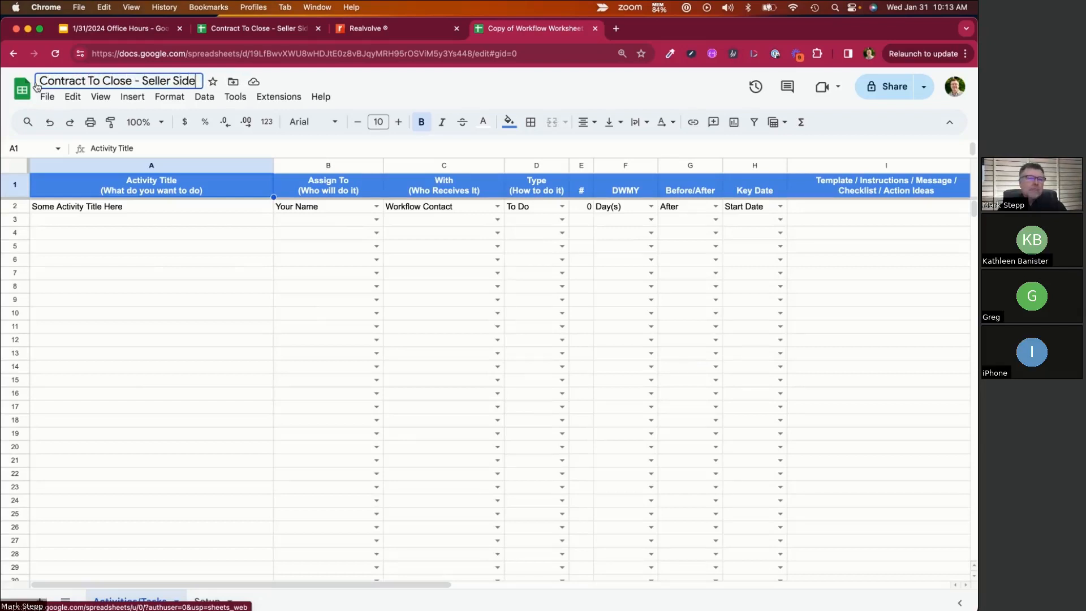
key("Return")
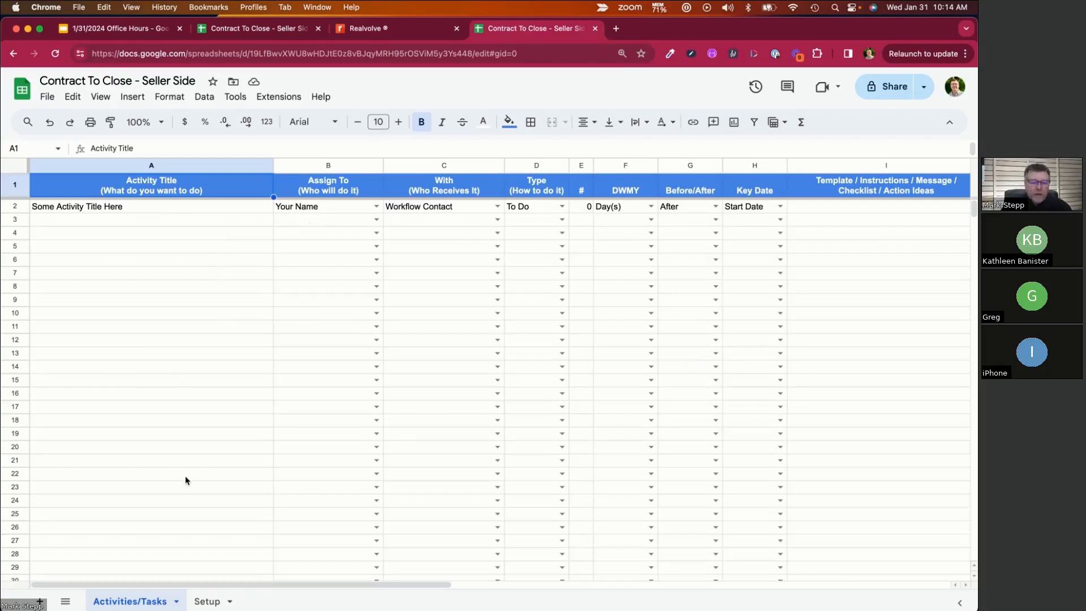
Step: Review the Setup sheet's lists and the Assign To choices they supply for row 2 of the Activities/Tasks sheet
left_click(214, 601)
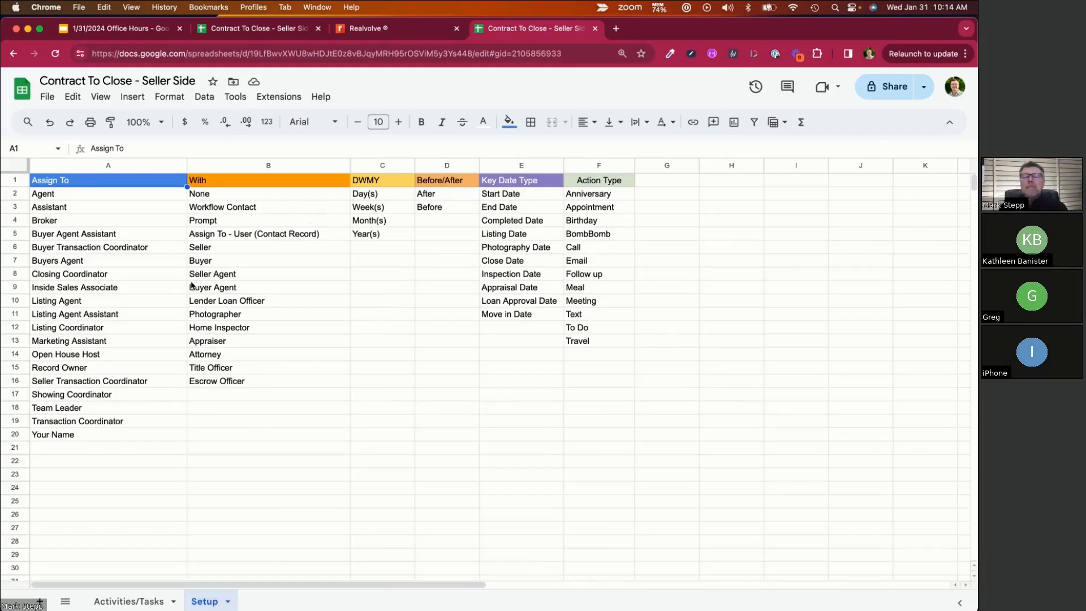
left_click(137, 602)
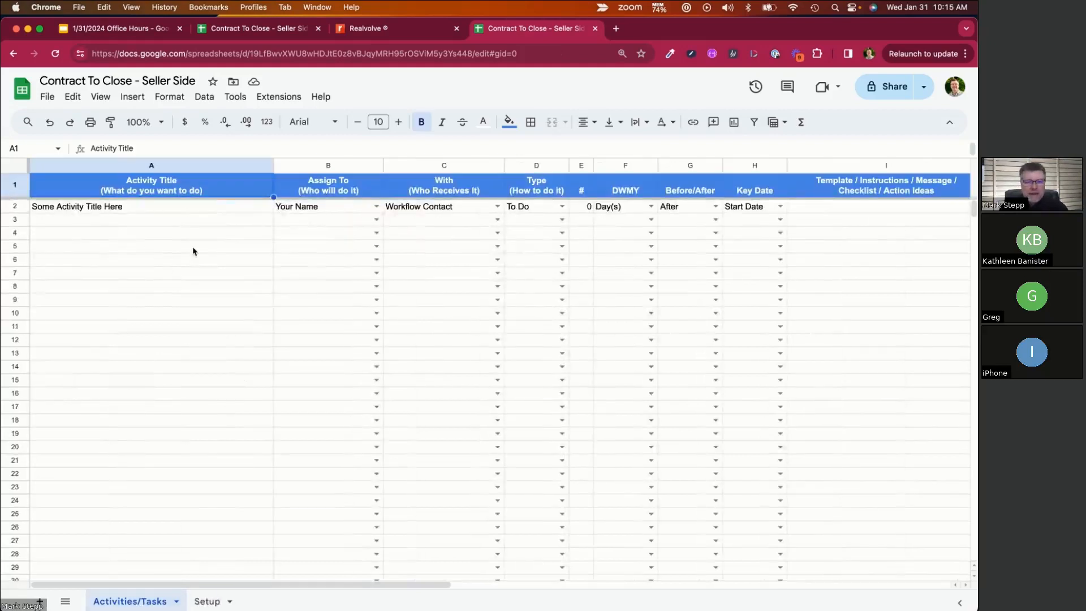
left_click(376, 207)
left_click(229, 223)
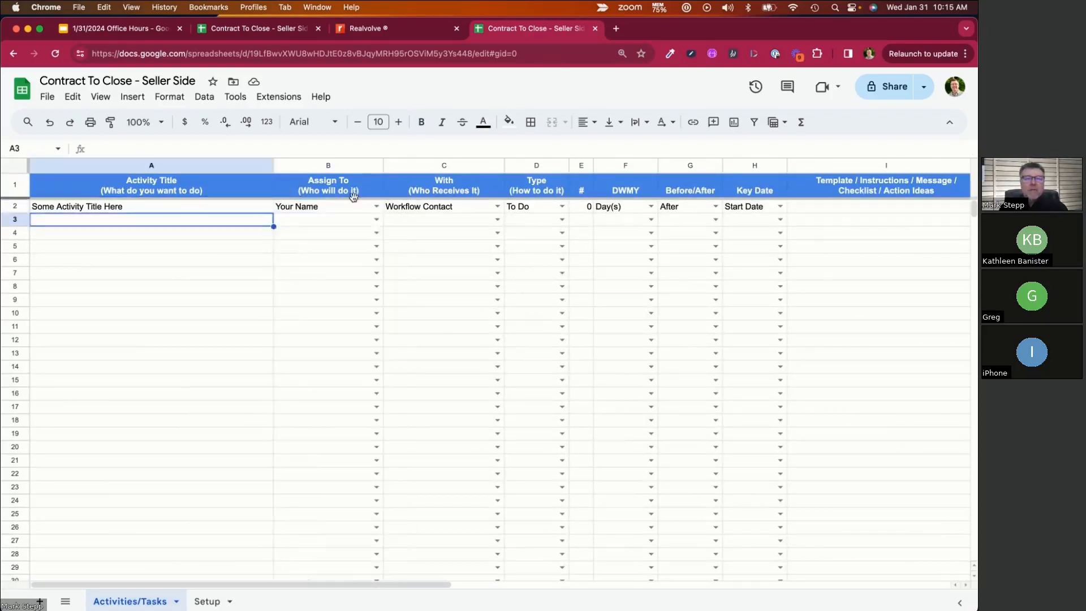
left_click(375, 207)
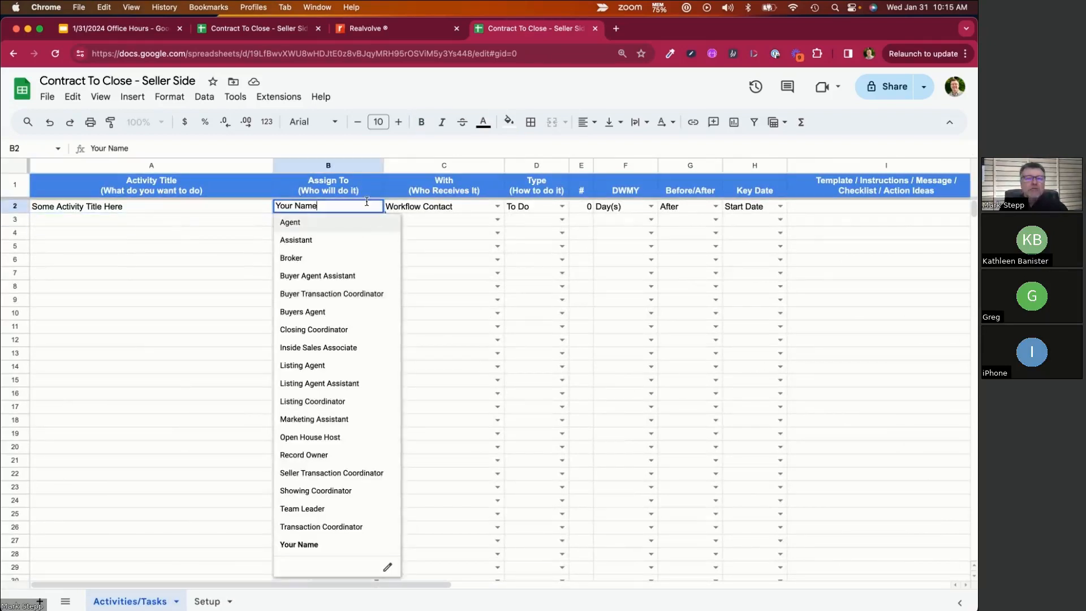
left_click(265, 219)
left_click(215, 603)
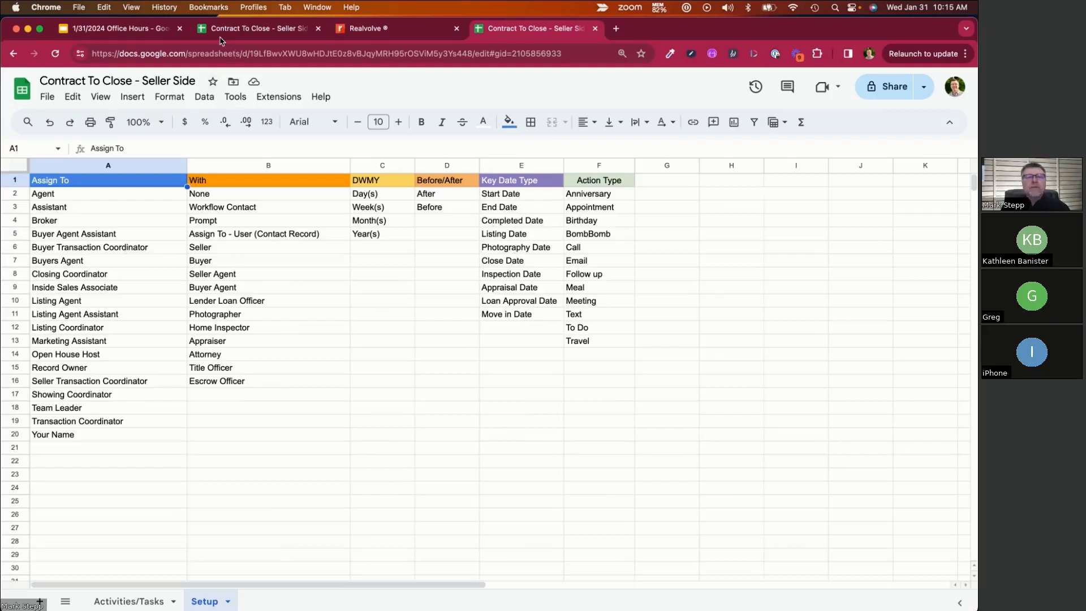
Step: Switch to the 1/31/2024 Office Hours presentation in Google Slides and advance to the "SETUP Tab" slide
left_click(129, 36)
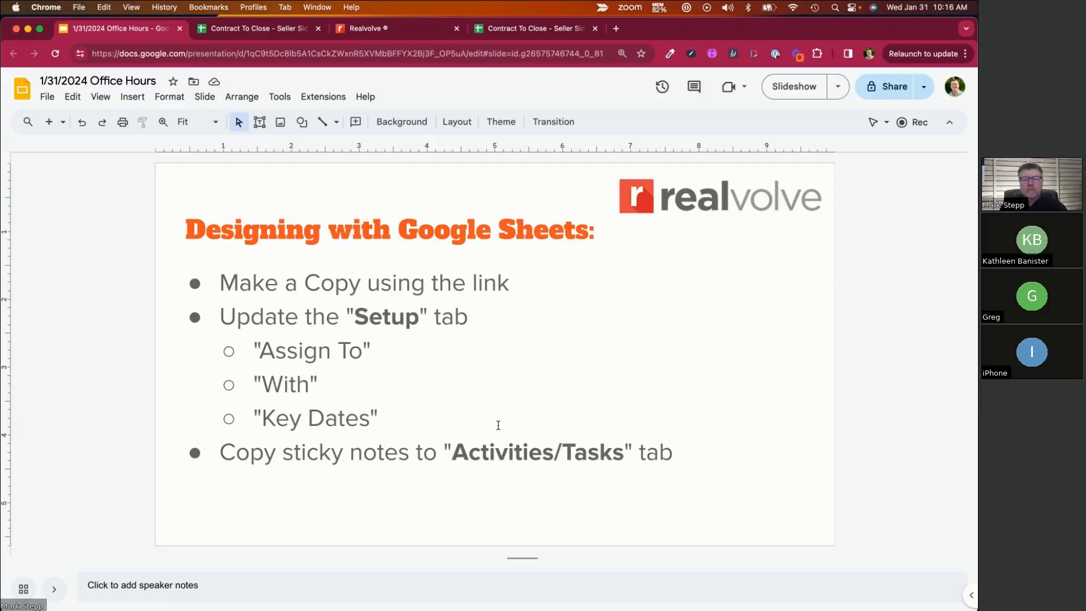
left_click(559, 458)
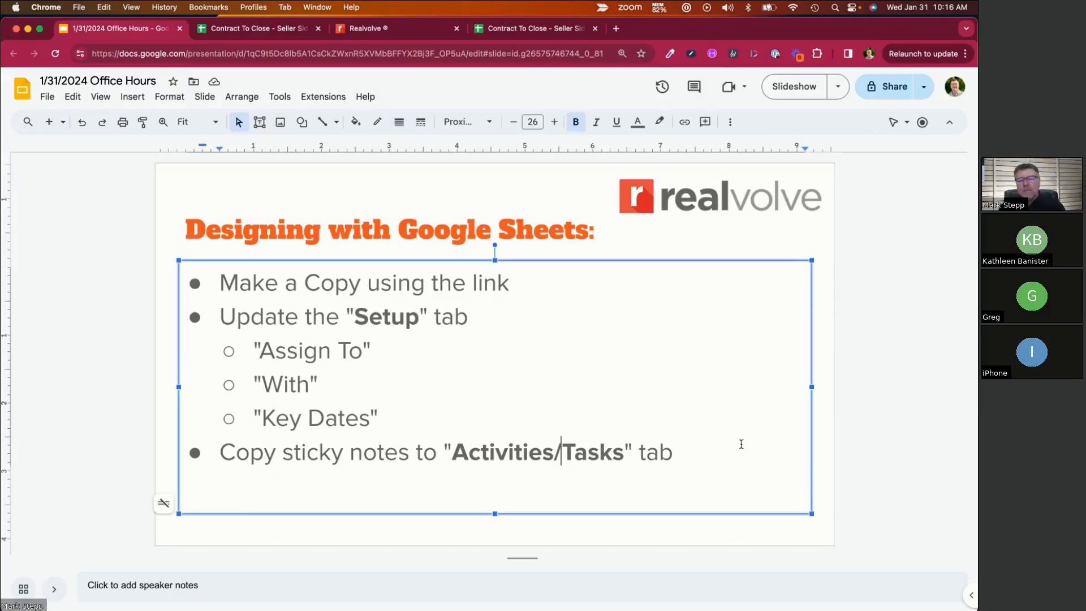
left_click(824, 445)
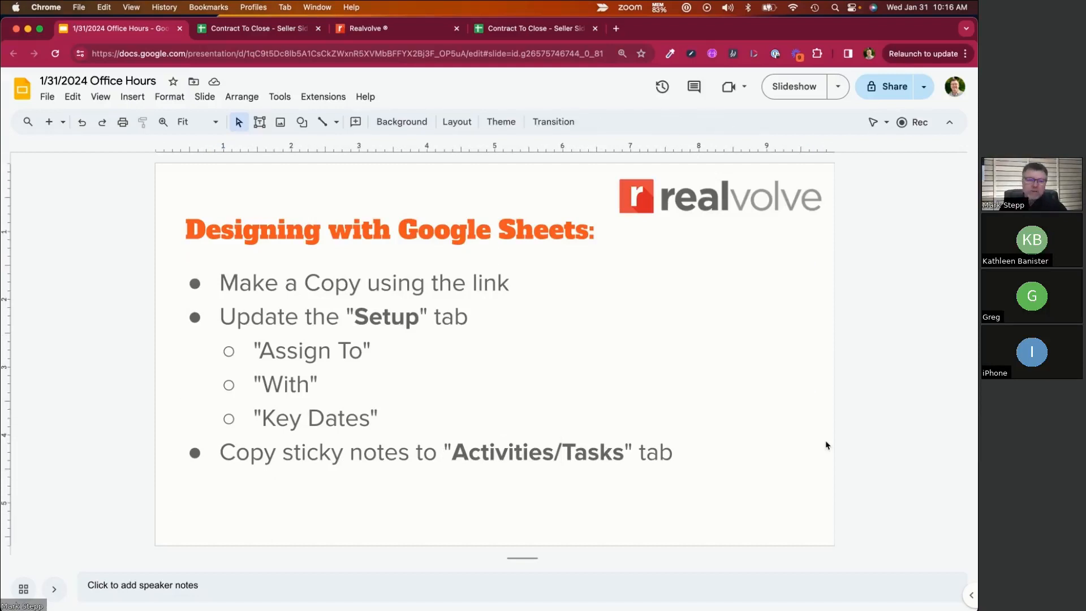
key("Page_Down")
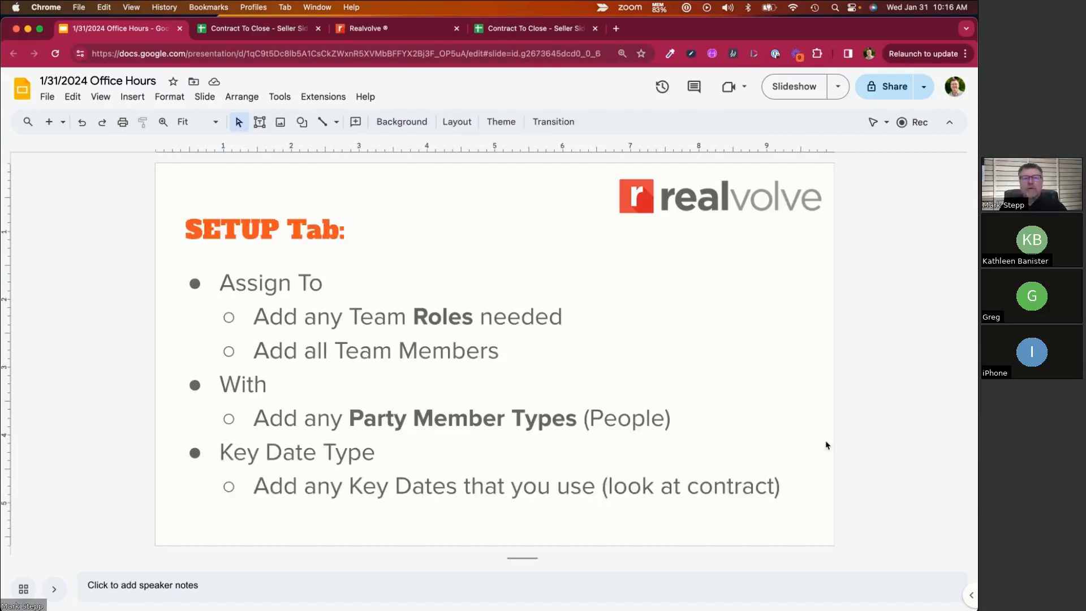
Step: Switch to the already filled-in Contract To Close worksheet and examine the "Your Name" entry in its Setup sheet's Assign To list
left_click(268, 30)
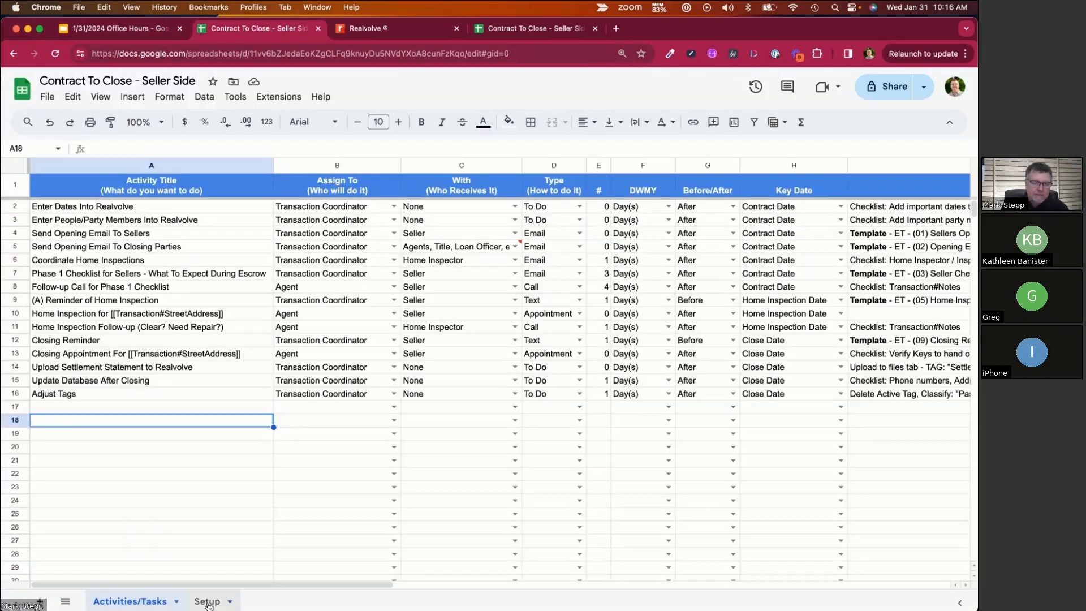
left_click(206, 603)
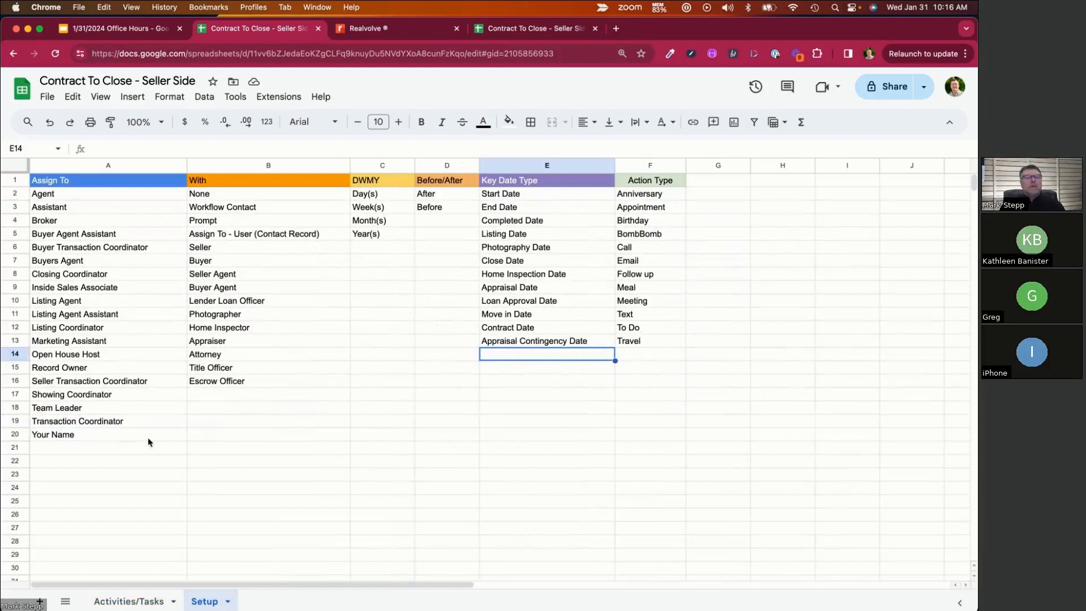
left_click(108, 434)
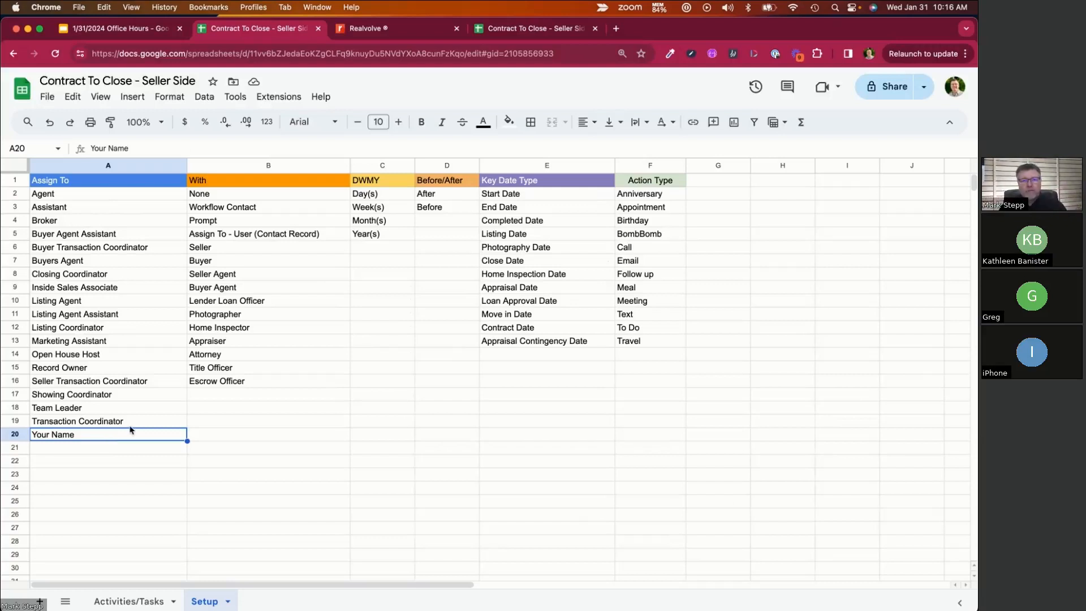
Step: Switch to Realvolve and look up the team members under Users & Permissions in the account settings
left_click(398, 31)
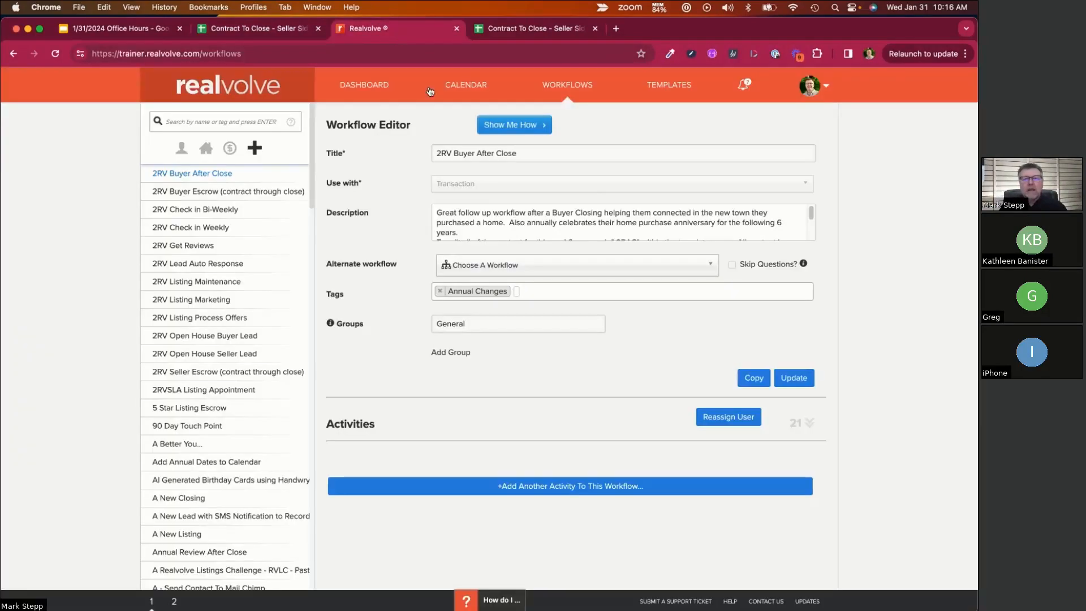
left_click(812, 86)
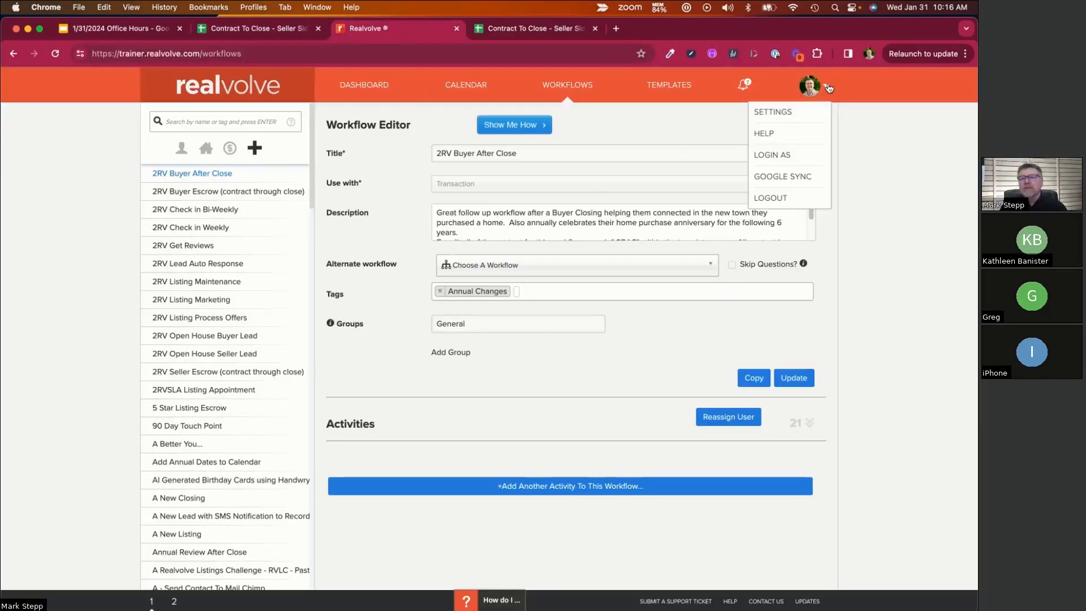
left_click(782, 118)
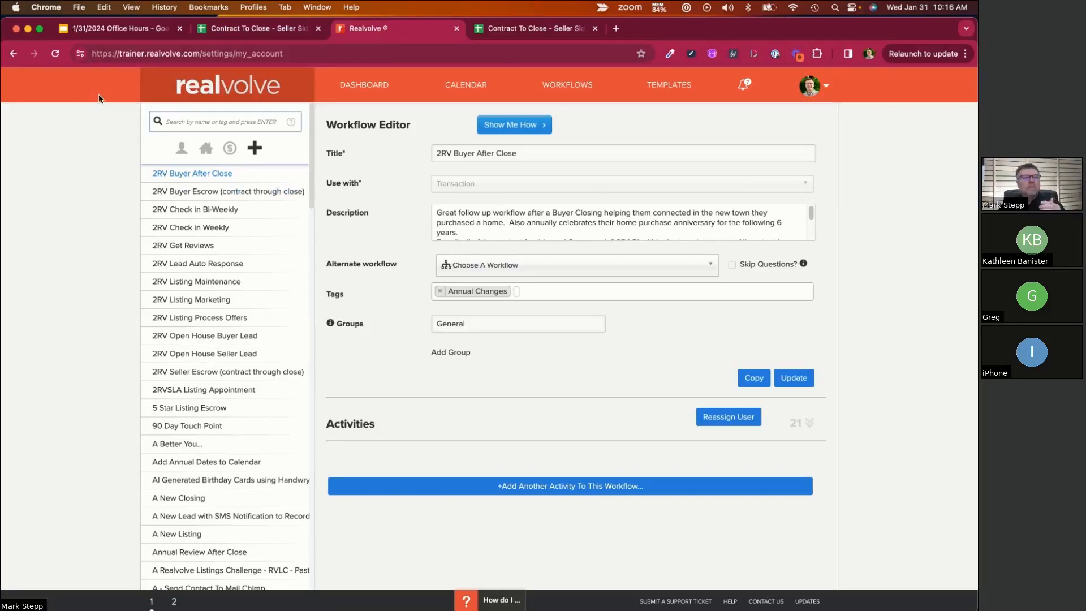
left_click(825, 90)
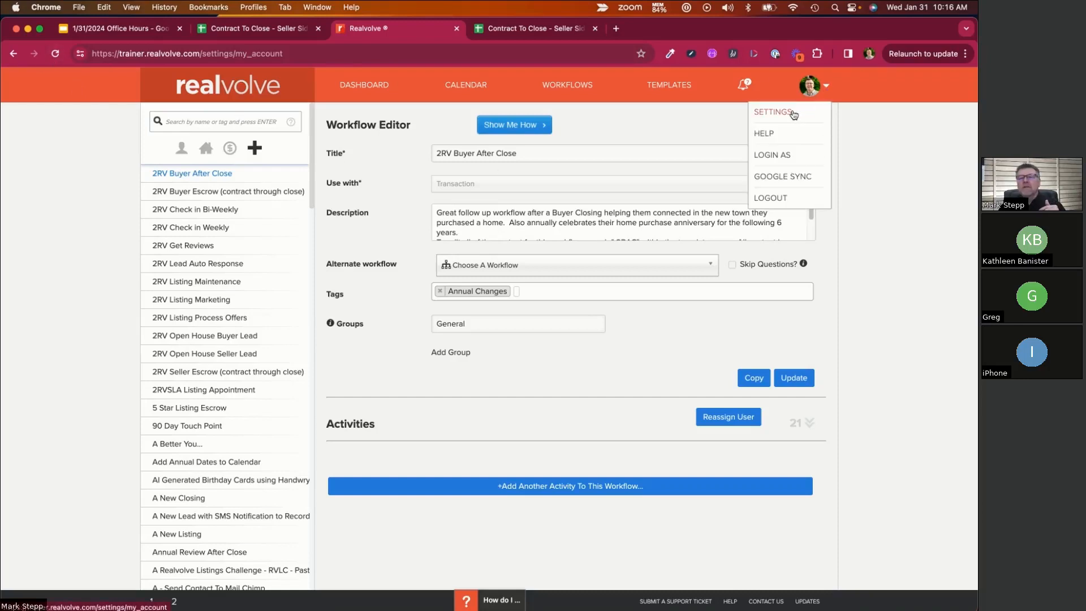
left_click(795, 114)
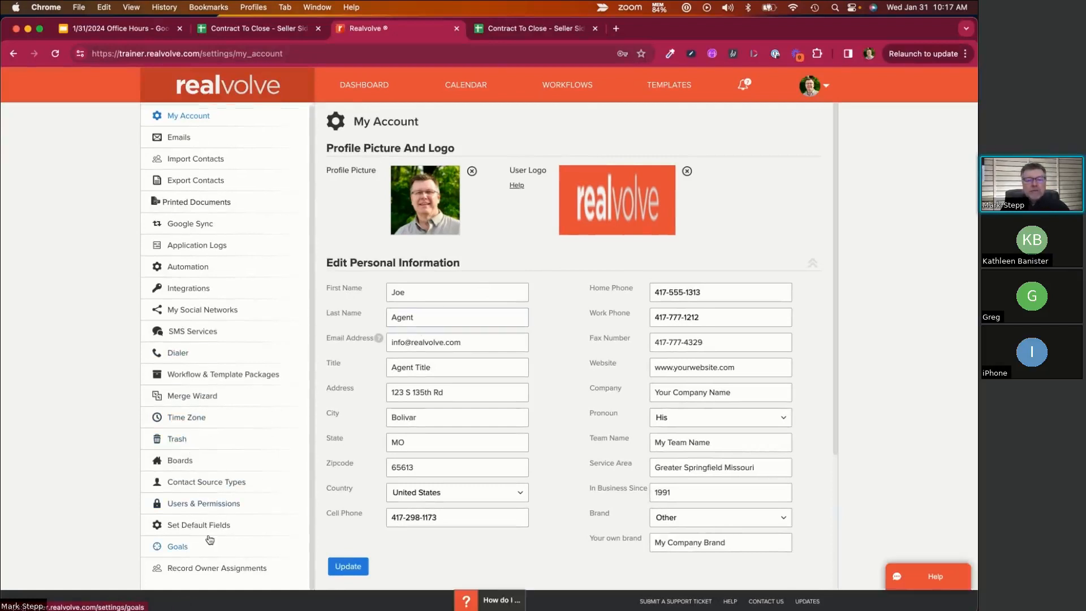
left_click(203, 510)
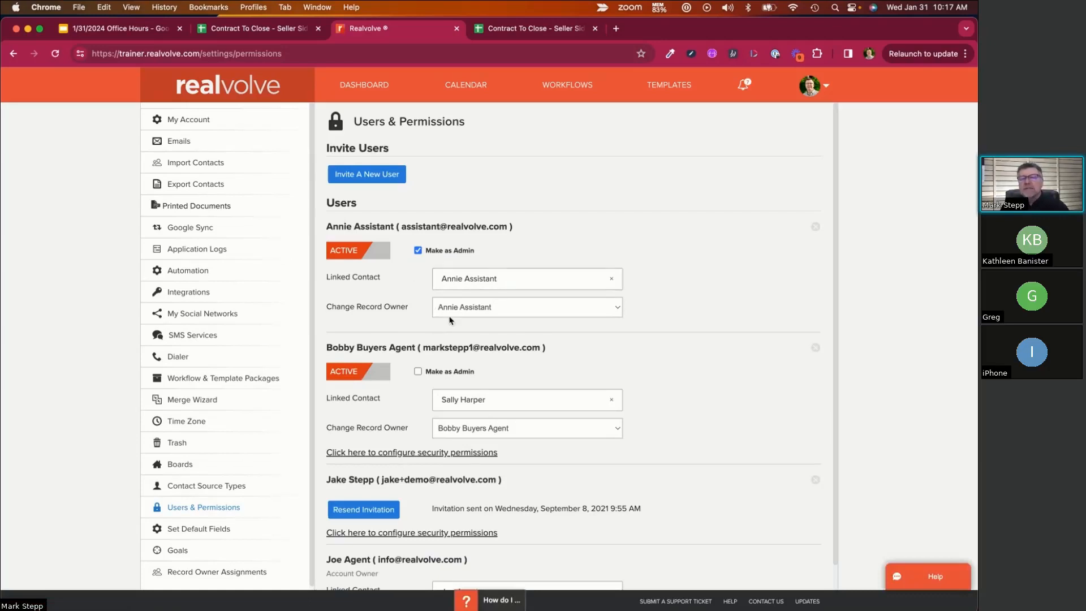
scroll(451, 320, "down", 1)
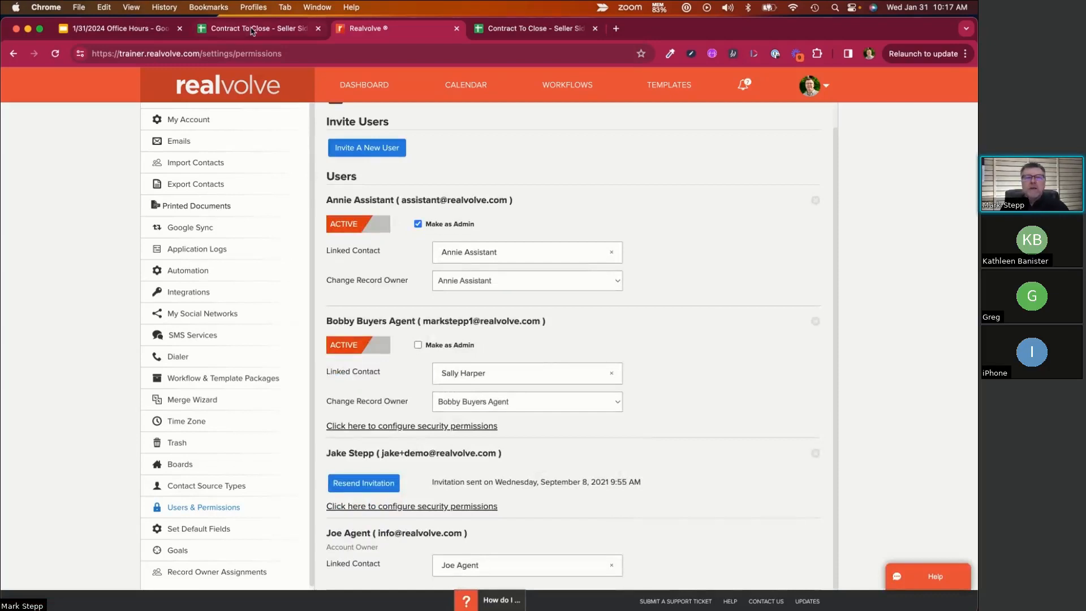
Step: Switch to the Contract To Close worksheet and replace "Your Name" in cell A20 of its Setup sheet with the account owner's name
left_click(529, 28)
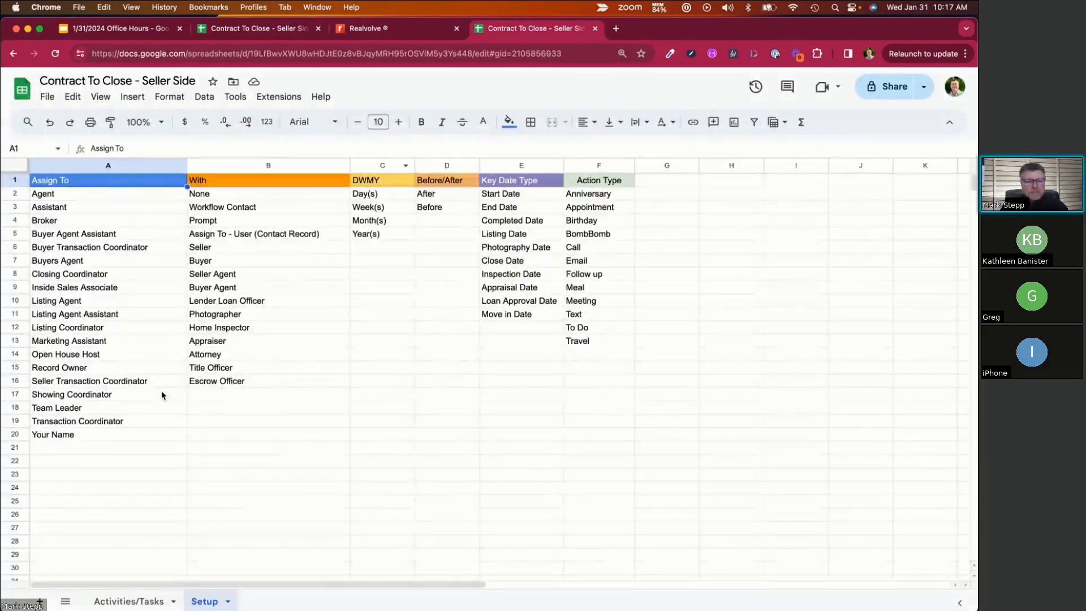
left_click(97, 432)
type("Jo")
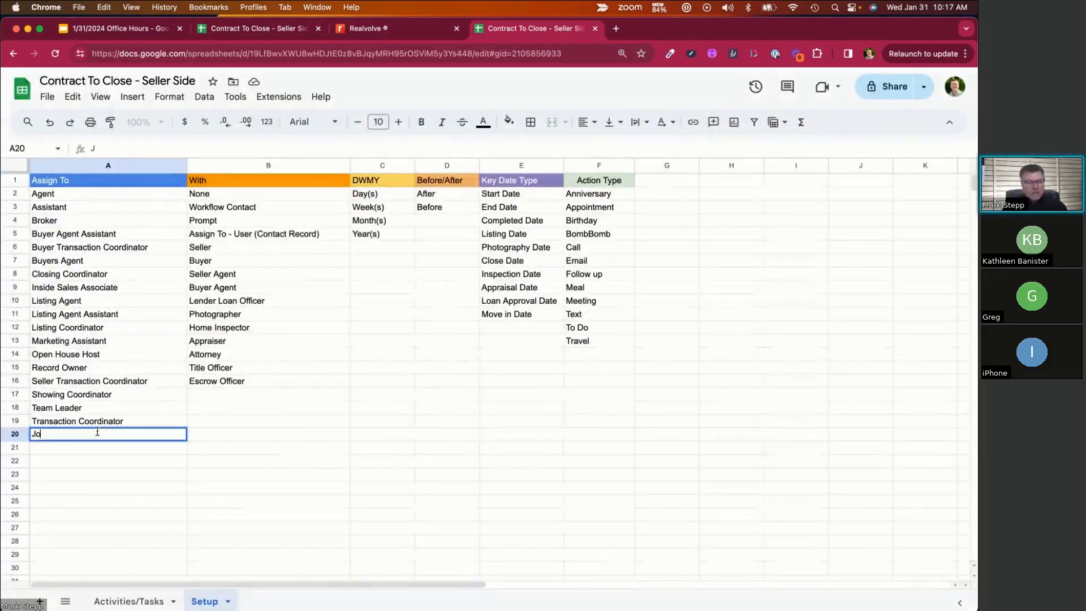
type("e ")
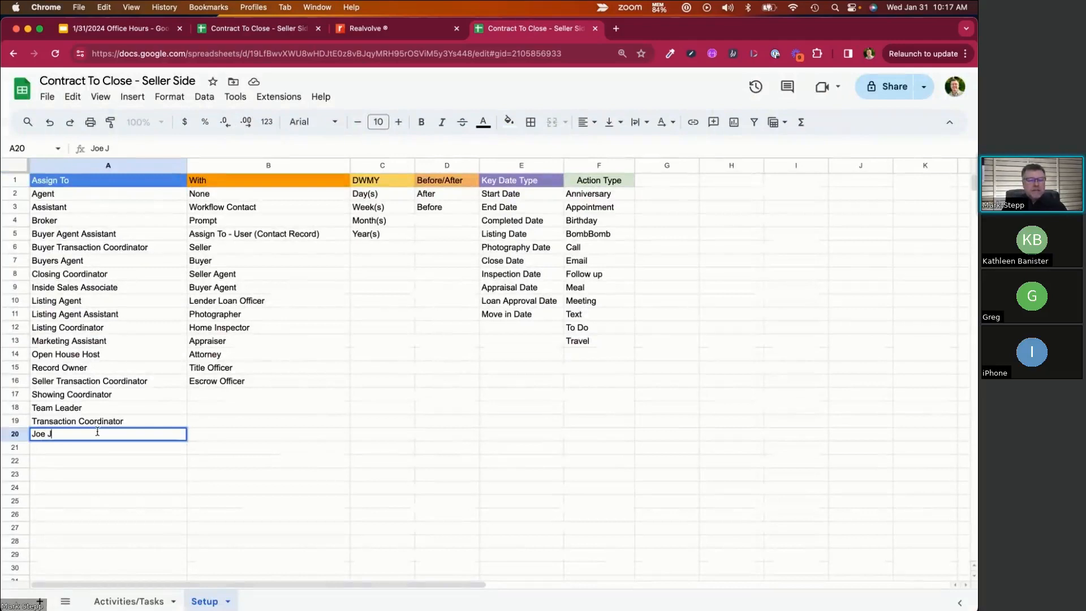
type("J")
key("BackSpace")
type("Agent")
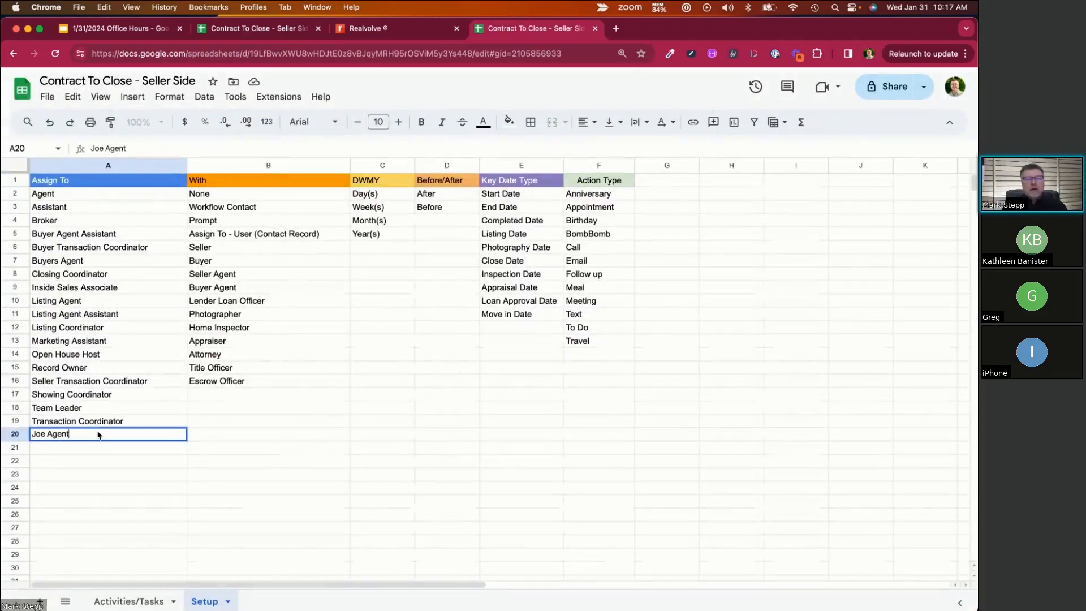
key("Return")
Step: Add the assistant's full name to the Assign To list in cell A21
type("Ann")
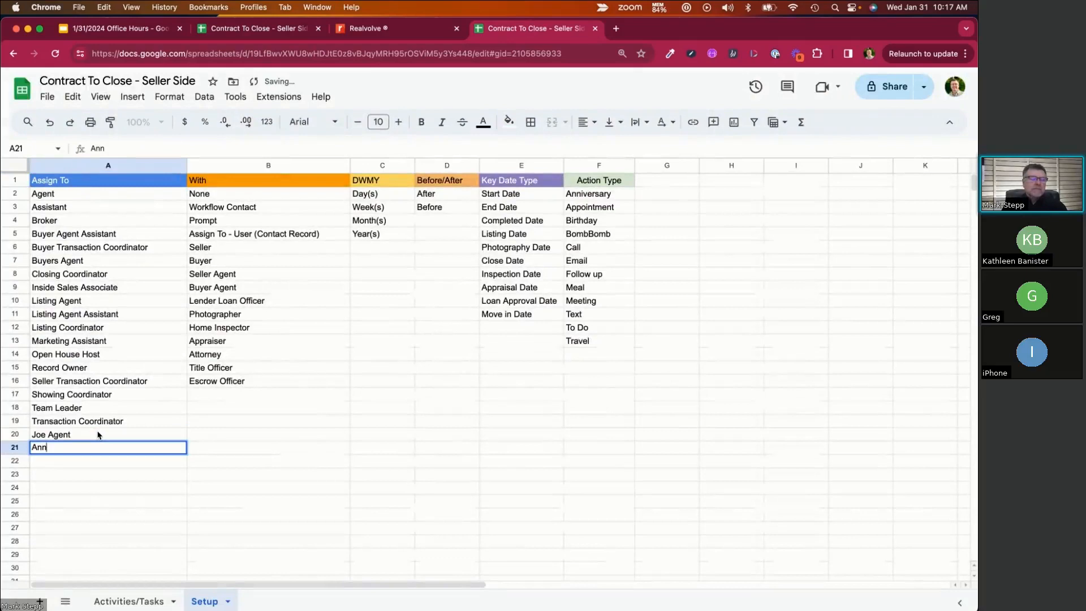
type("ie Assist")
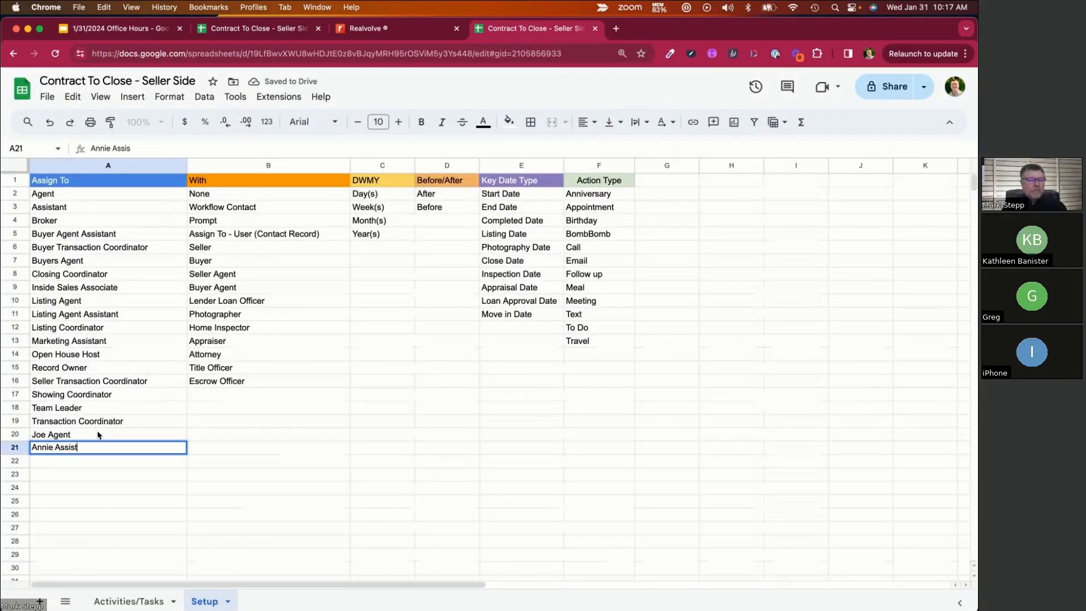
type("ant")
key("Return")
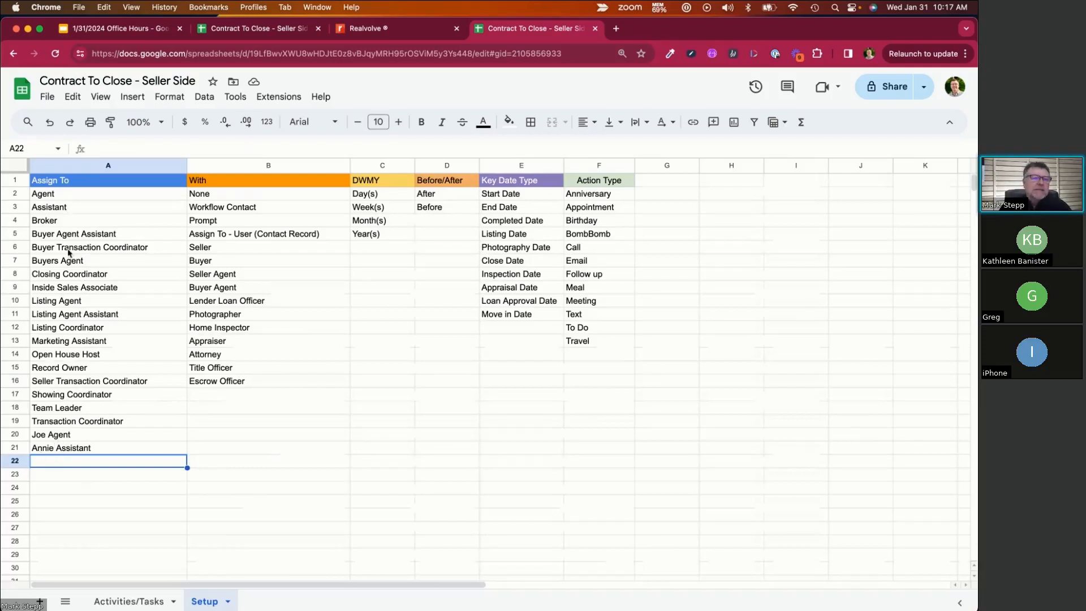
Step: Examine the Assistant, Transaction Coordinator and Listing Agent roles in the Setup sheet's Assign To list
left_click(56, 210)
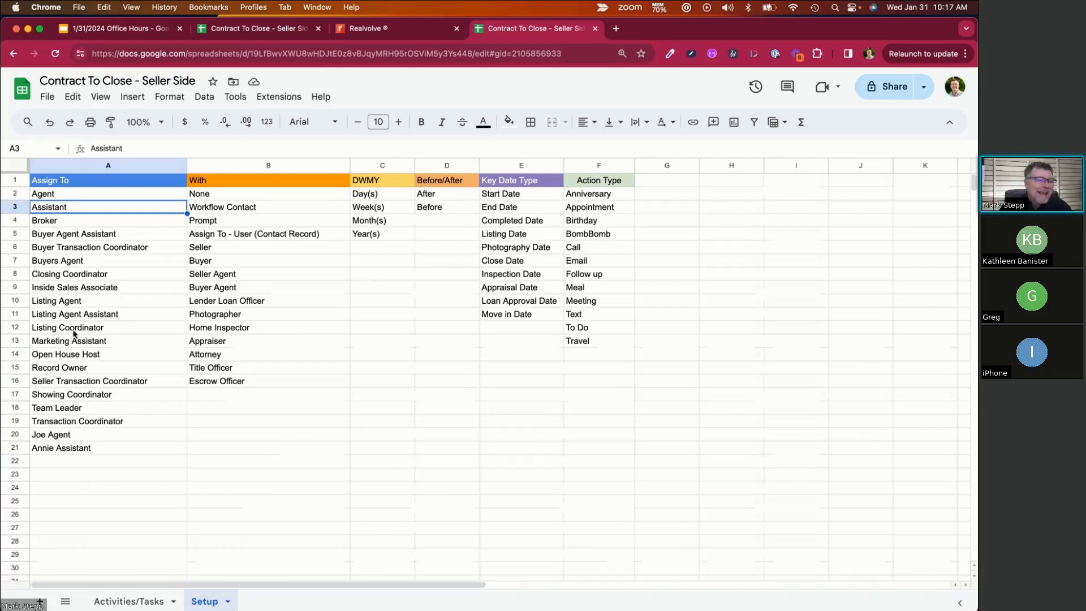
left_click(69, 423)
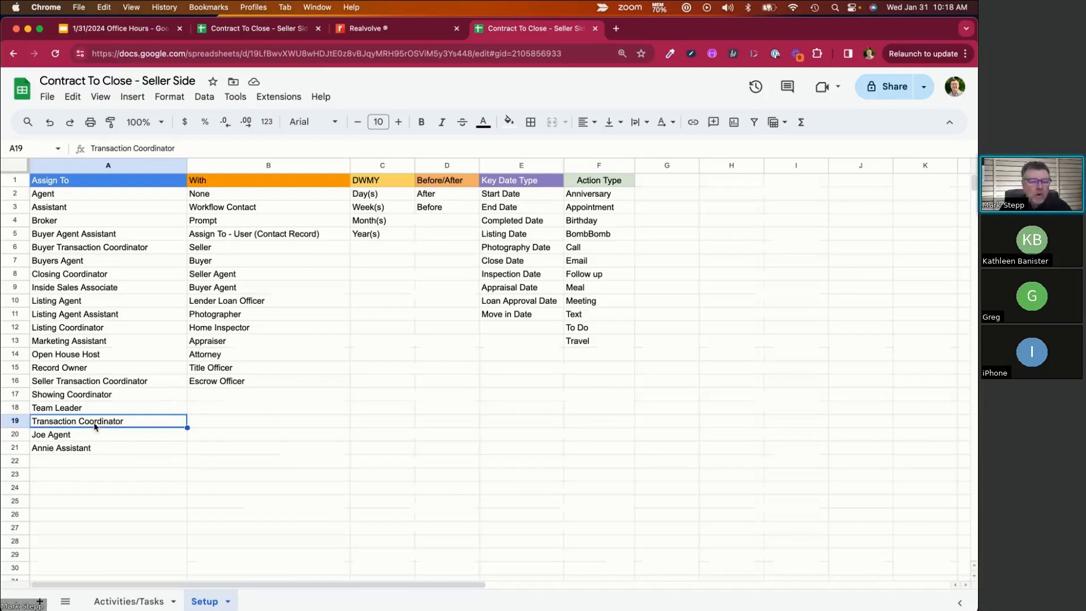
left_click(56, 304)
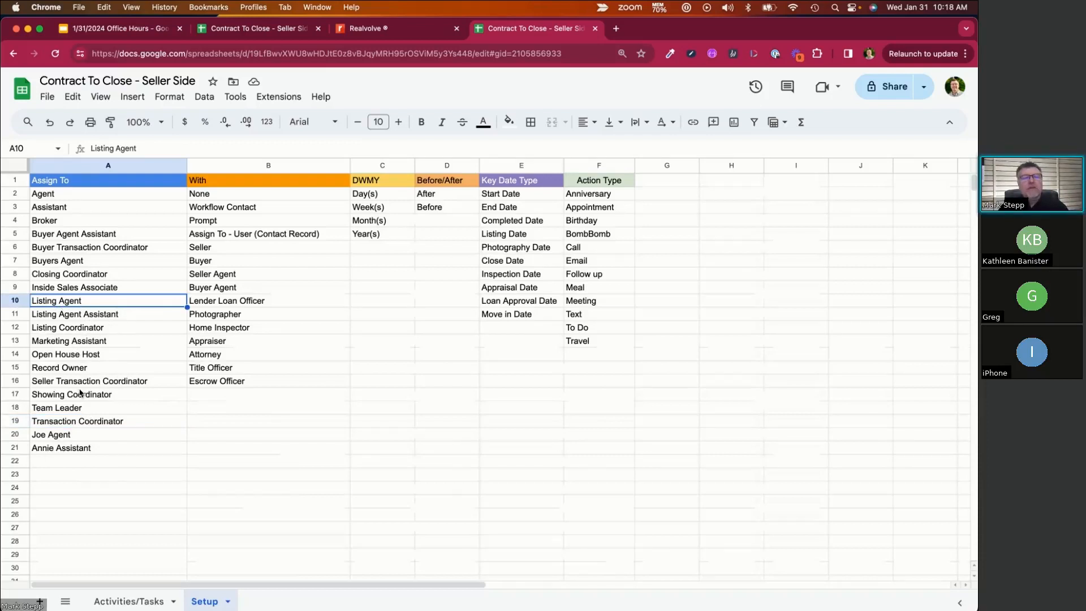
Step: Switch to Realvolve, open the most recently viewed transaction from the dashboard and review the roles among its People
left_click(375, 29)
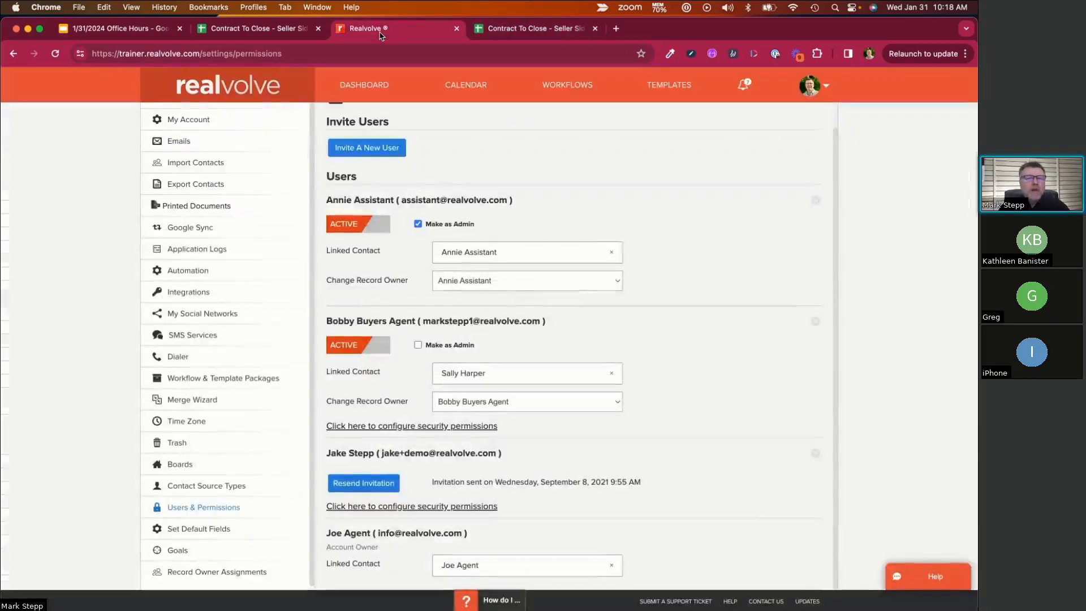
left_click(367, 87)
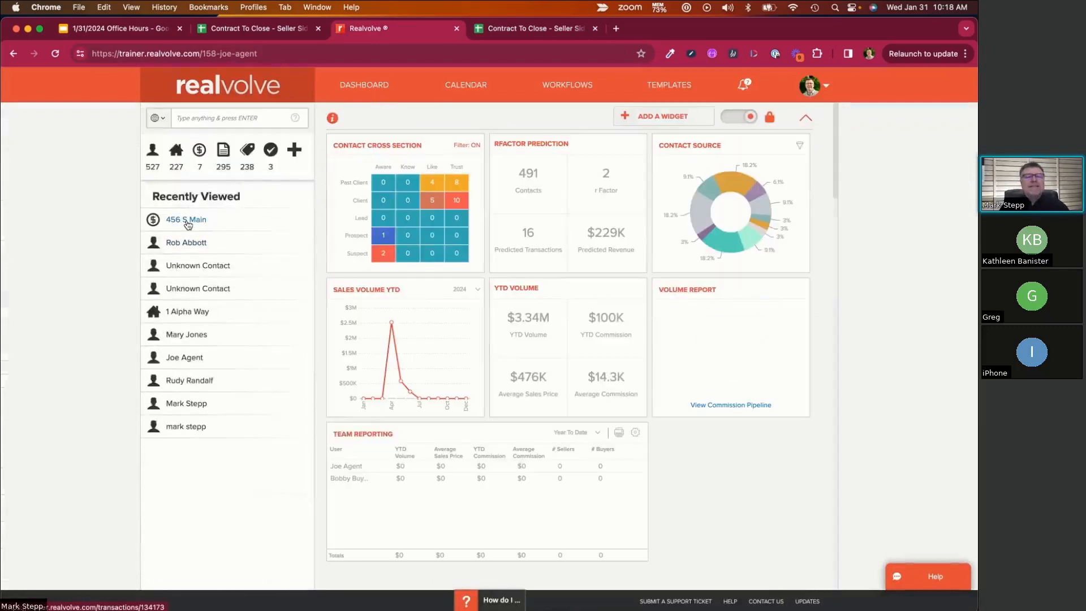
left_click(186, 221)
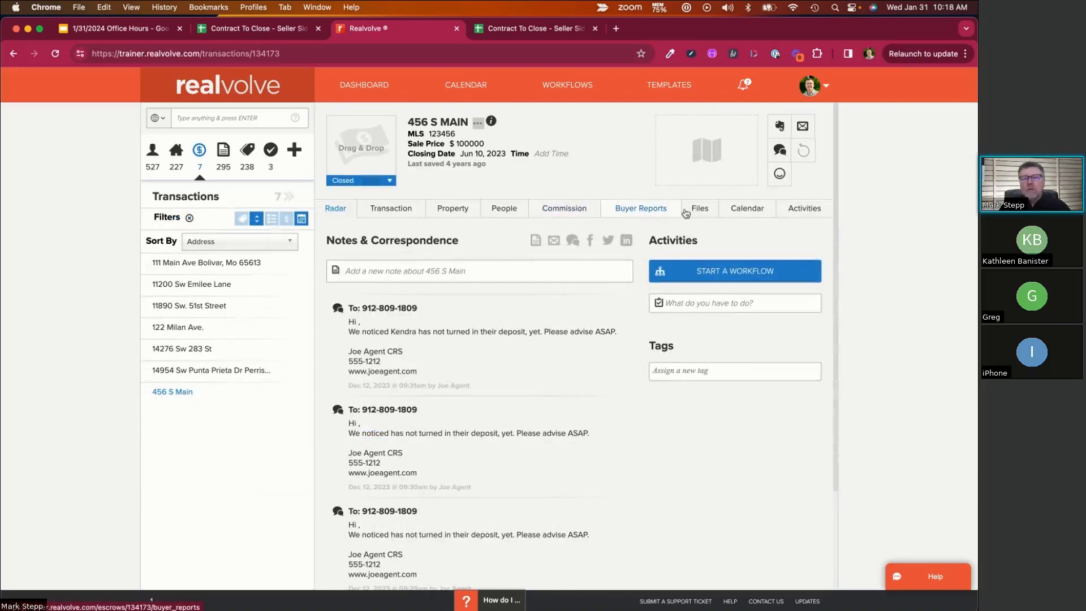
left_click(500, 215)
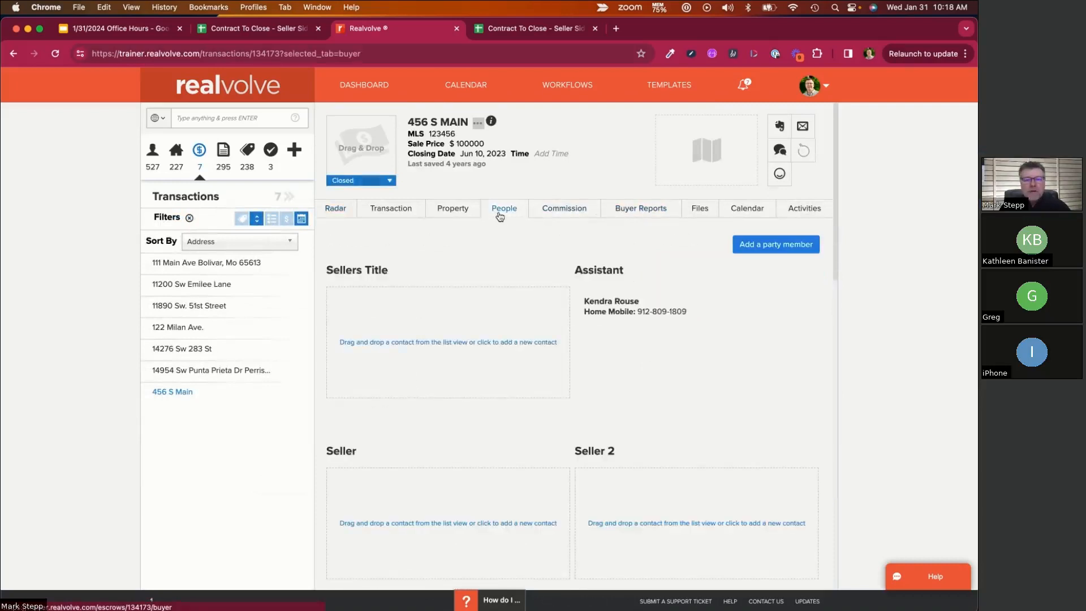
scroll(430, 336, "down", 3)
scroll(429, 336, "down", 5)
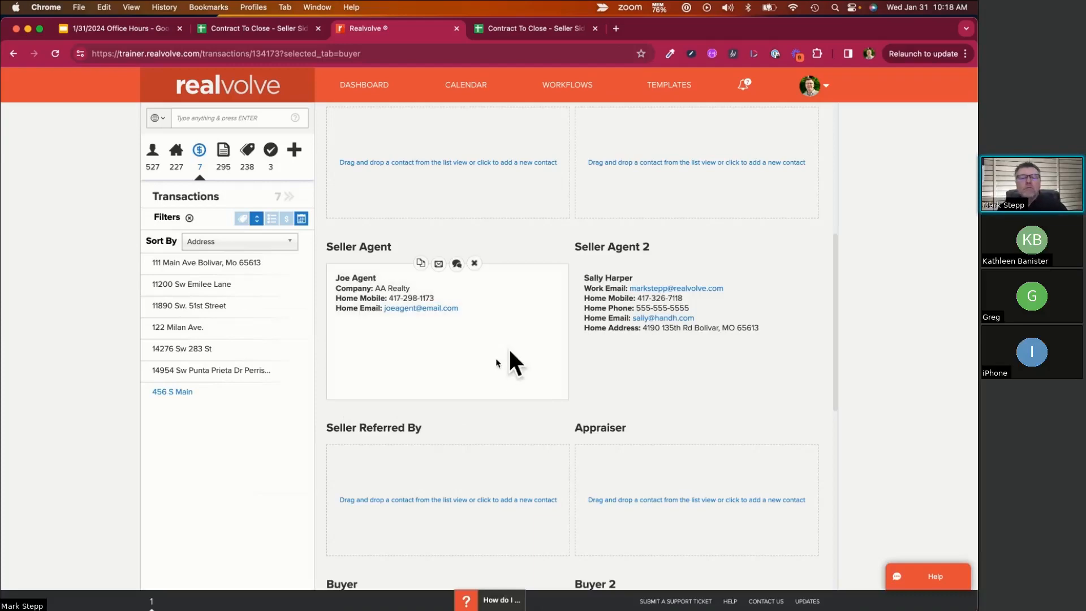
scroll(514, 372, "down", 3)
scroll(514, 376, "down", 2)
scroll(515, 376, "up", 10)
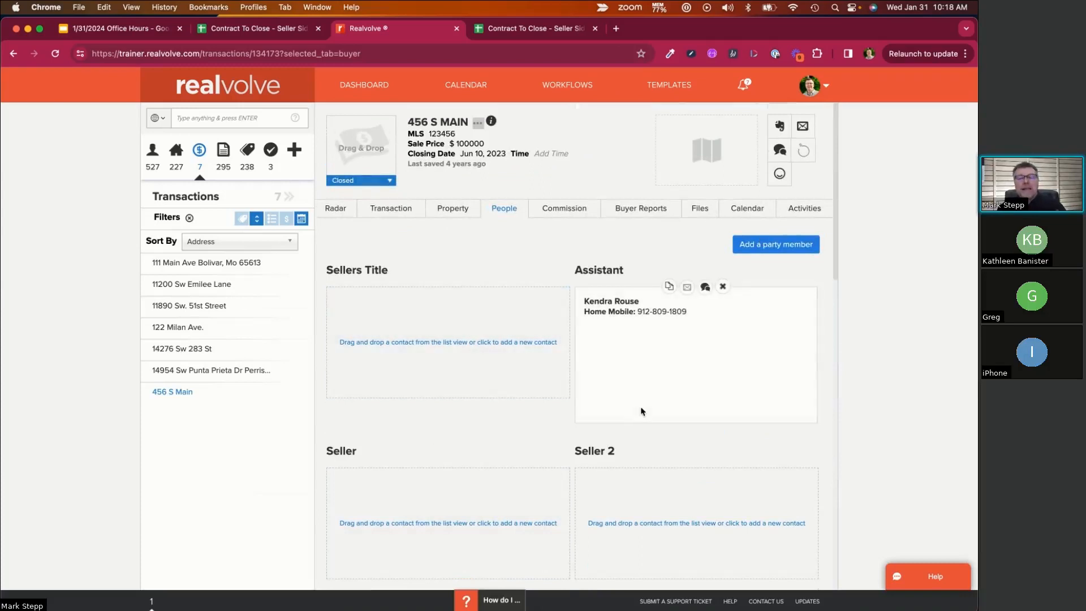
Step: Open the transaction options of Set Default Fields in the account settings and review the Transaction Party Members list
left_click(826, 86)
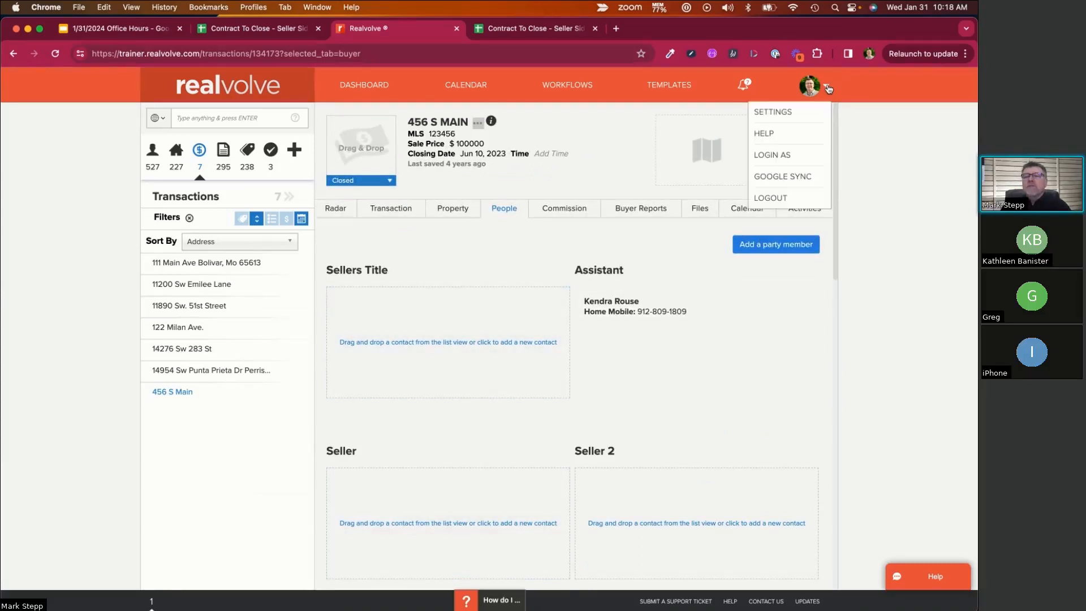
left_click(790, 116)
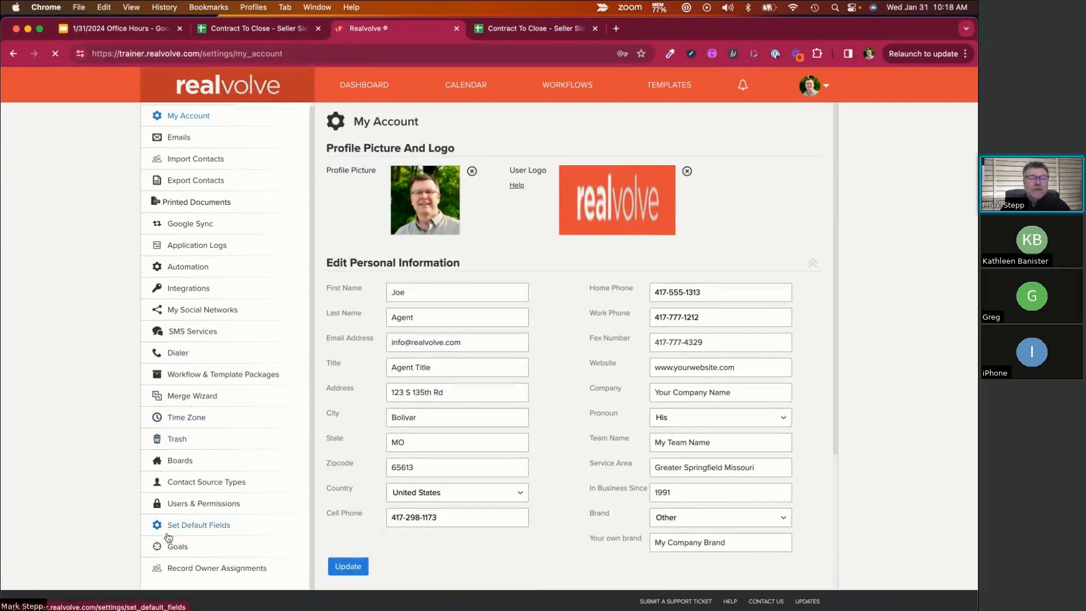
left_click(211, 529)
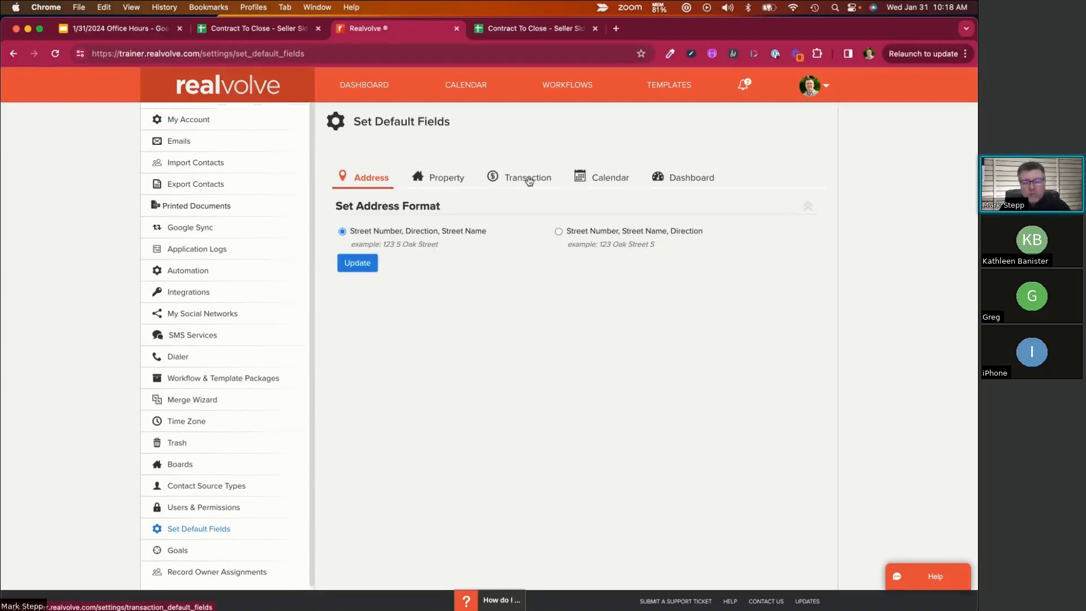
left_click(529, 180)
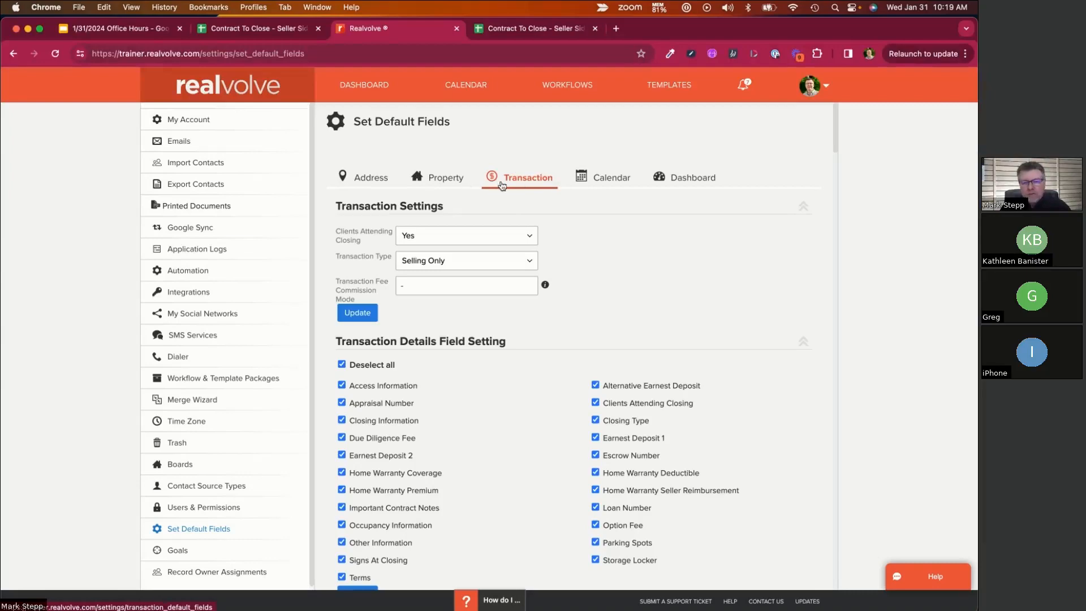
scroll(515, 356, "down", 10)
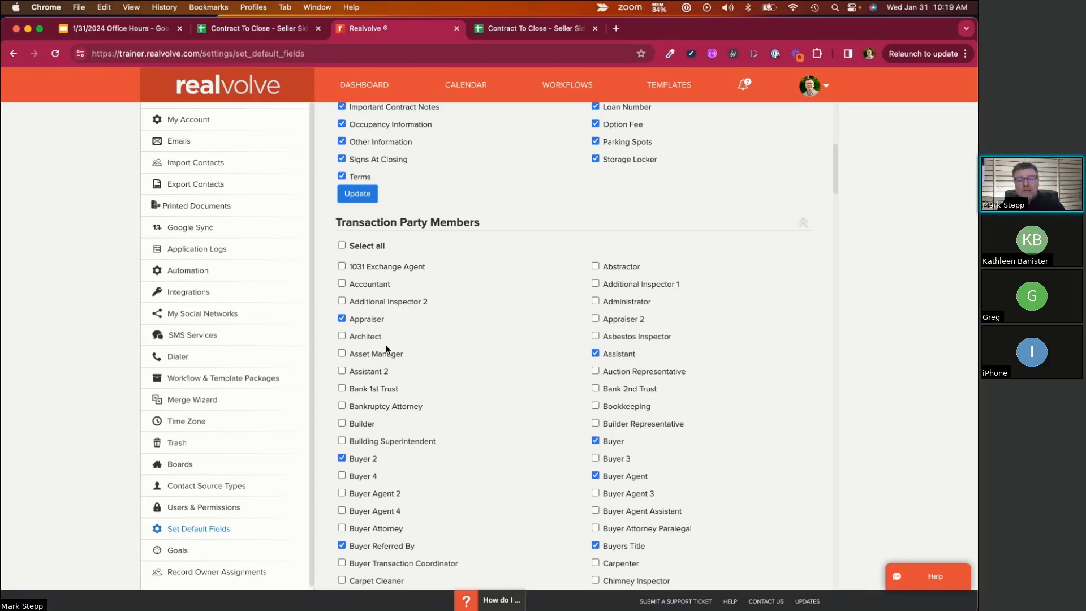
scroll(445, 470, "down", 5)
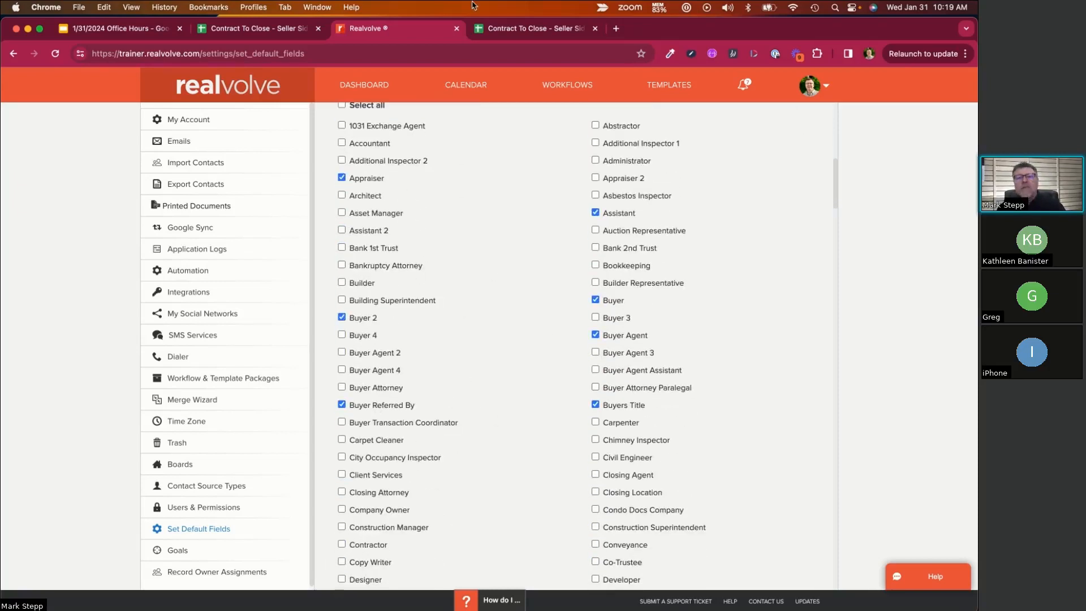
Step: Switch to the worksheet and compare the With entries with the Assign To roles and the two added team member names
left_click(515, 28)
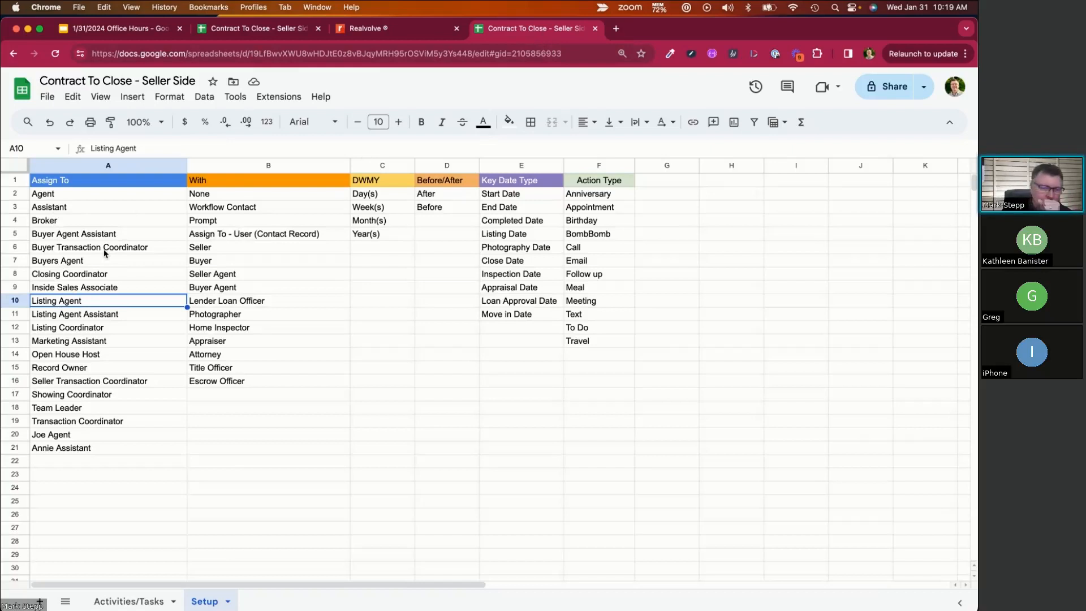
left_click(251, 211)
left_click_drag(245, 300, 195, 292)
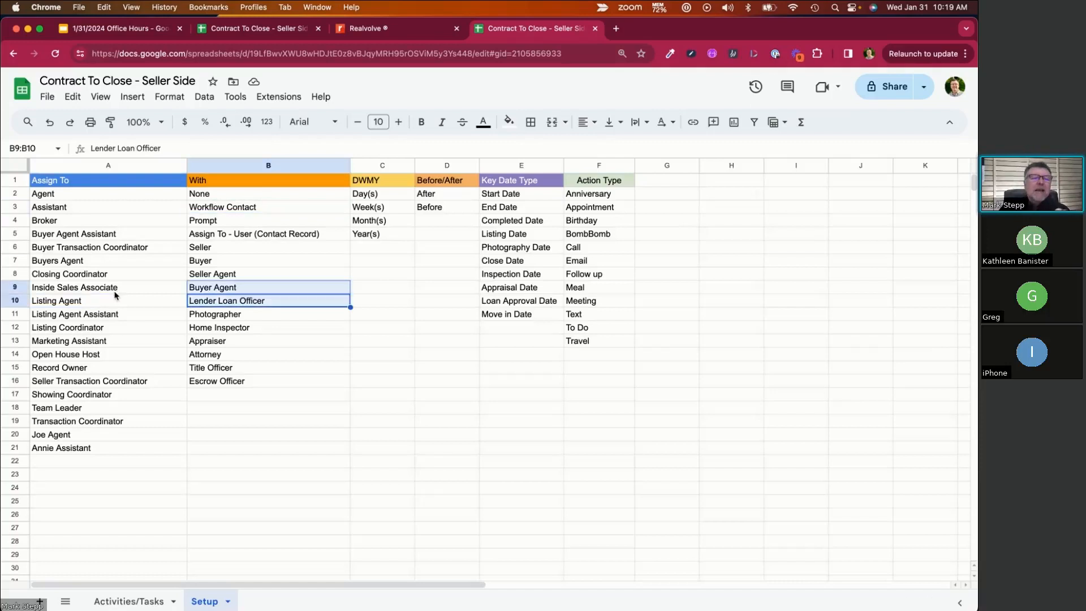
left_click(80, 290)
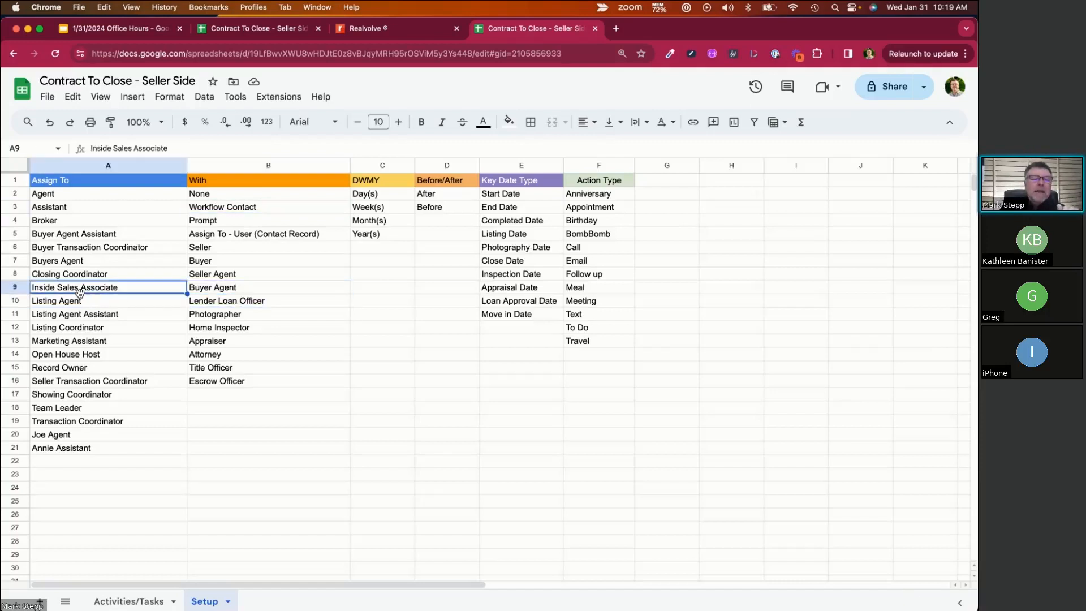
left_click(57, 436)
left_click(61, 447)
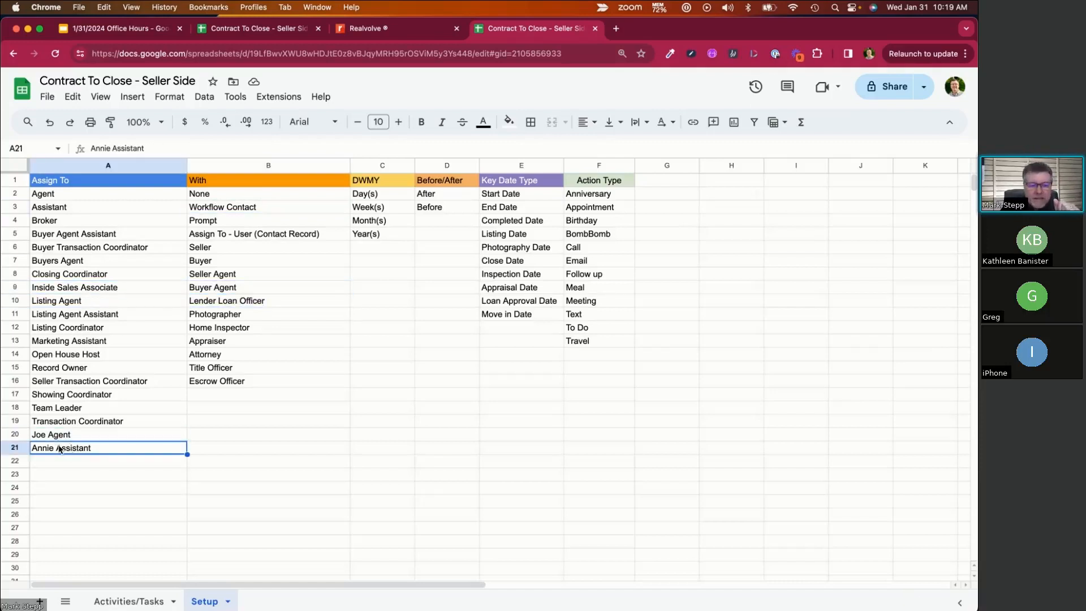
left_click(61, 438)
Step: Recheck the Transaction Party Members in Realvolve, and match them against the role entries in rows 9 to 13 of the worksheet's Setup sheet
left_click(369, 30)
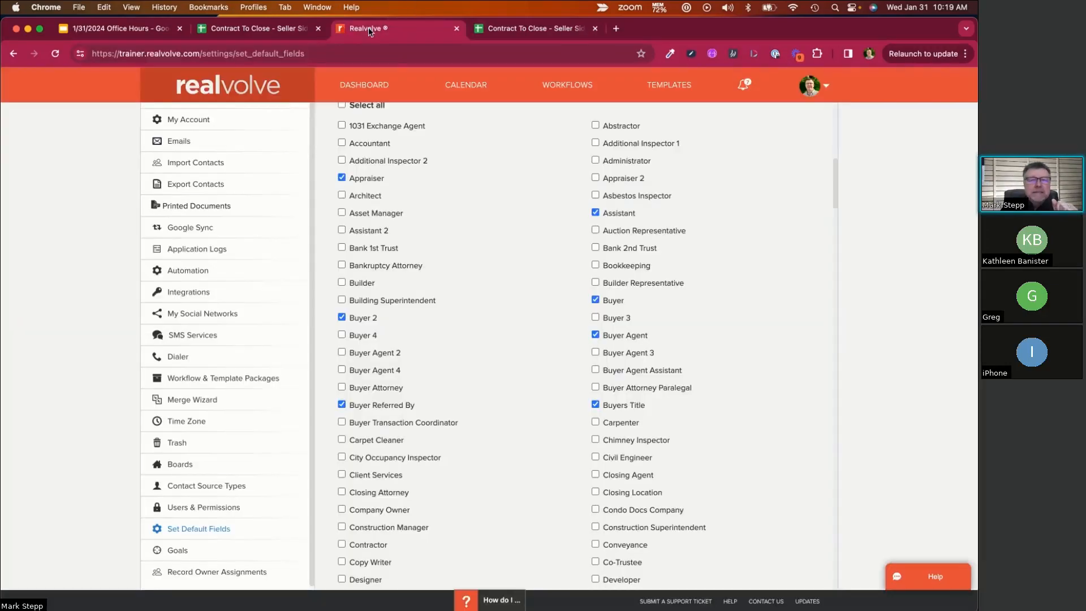
scroll(441, 308, "down", 1)
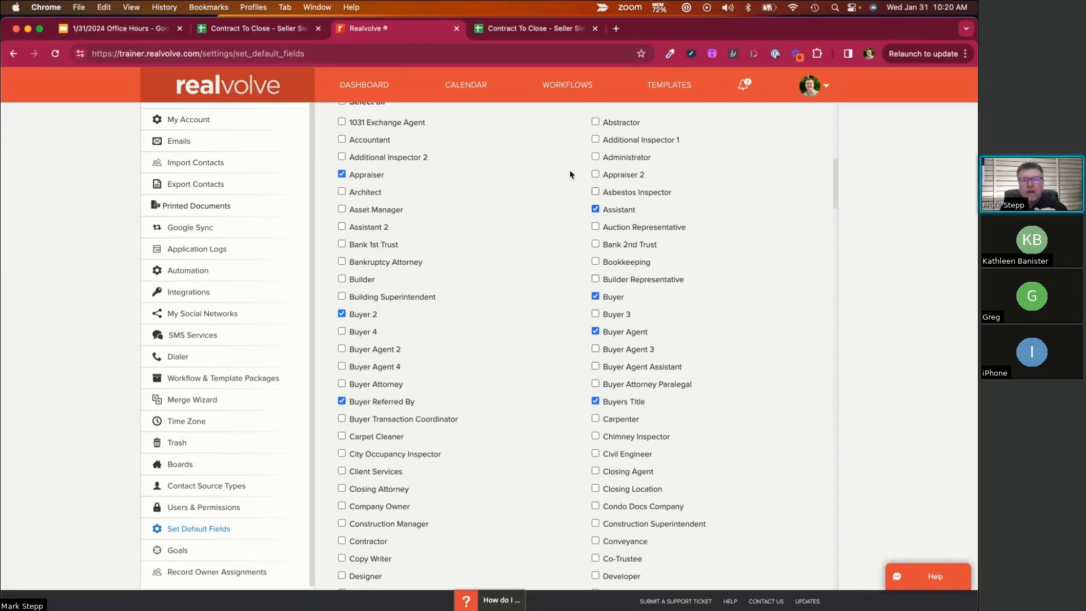
left_click(511, 31)
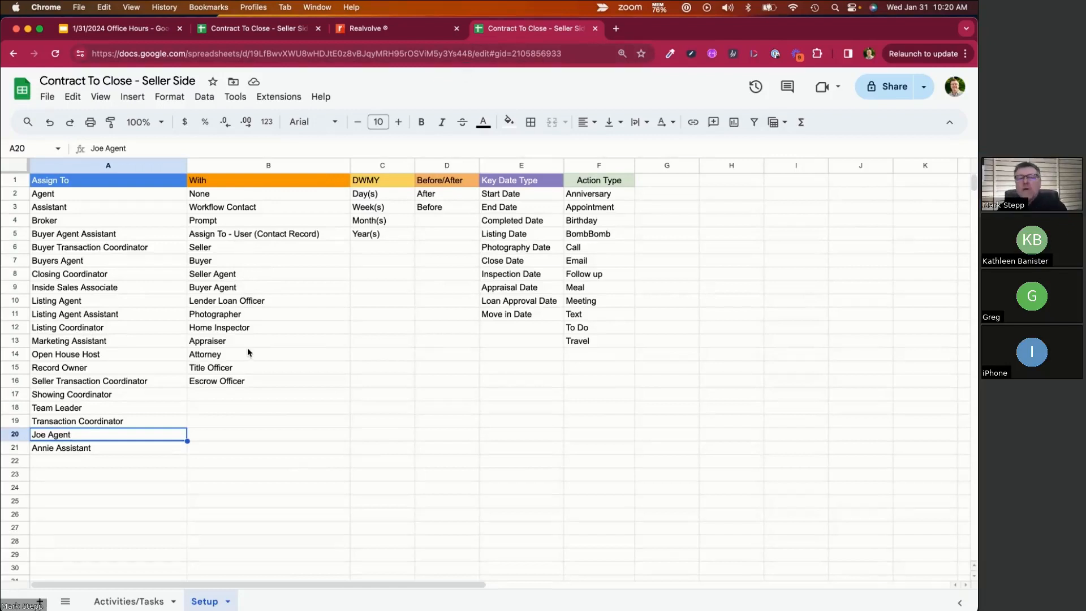
left_click(140, 346)
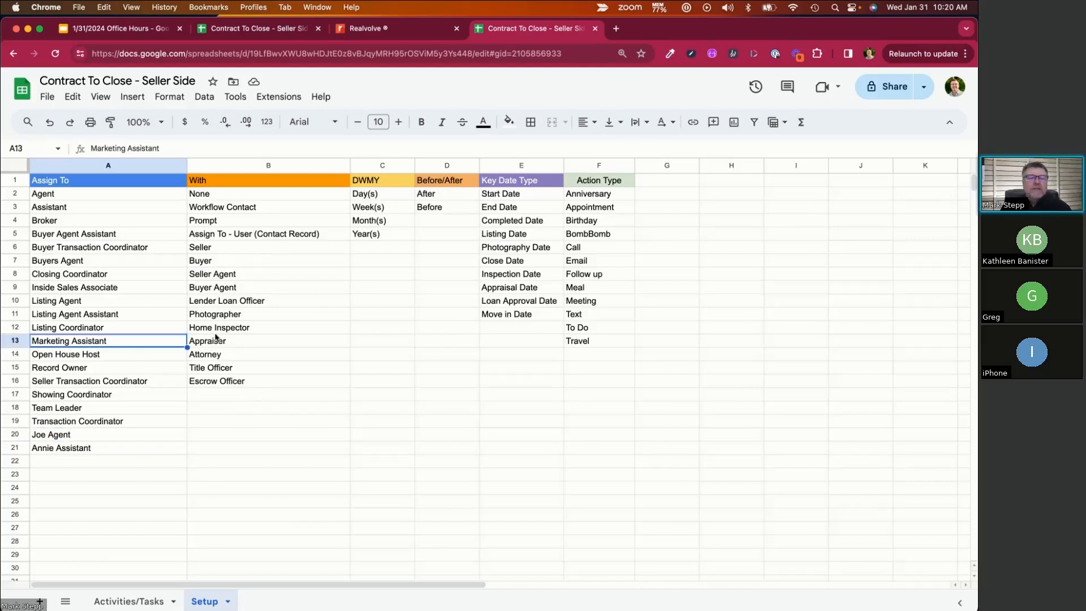
left_click(238, 332)
left_click(117, 330)
left_click(242, 319)
left_click(135, 318)
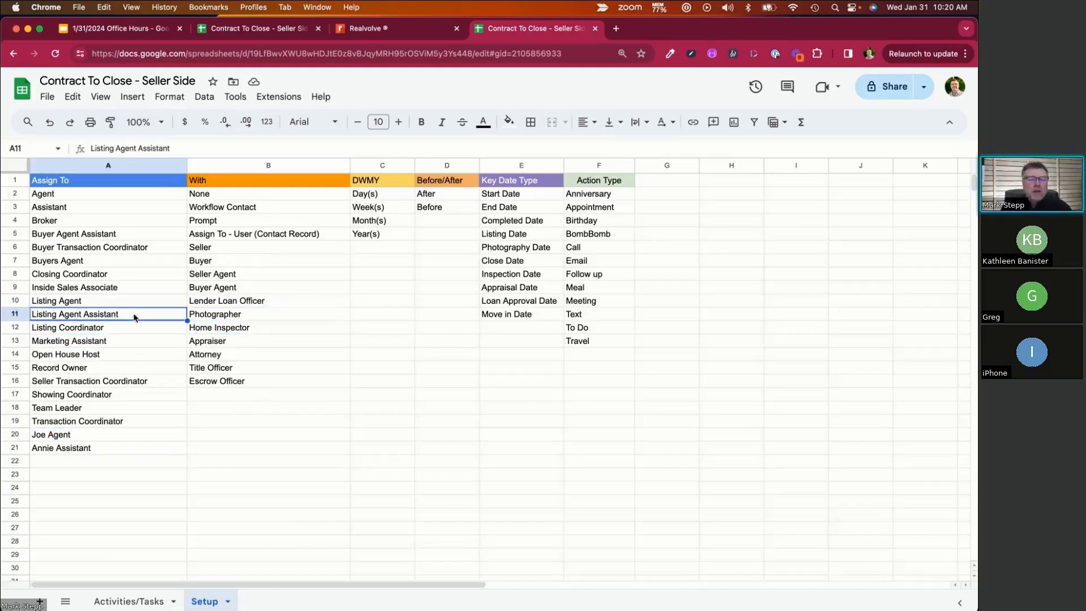
left_click(144, 300)
left_click(218, 290)
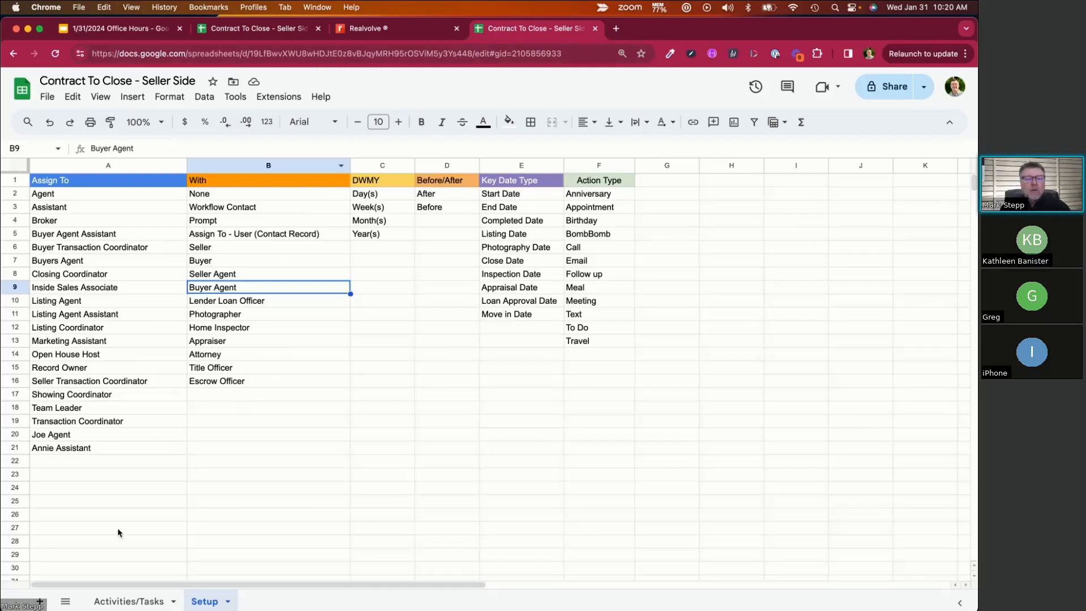
Step: Set Assign To in row 2 of the Activities/Tasks sheet to Assistant
left_click(132, 600)
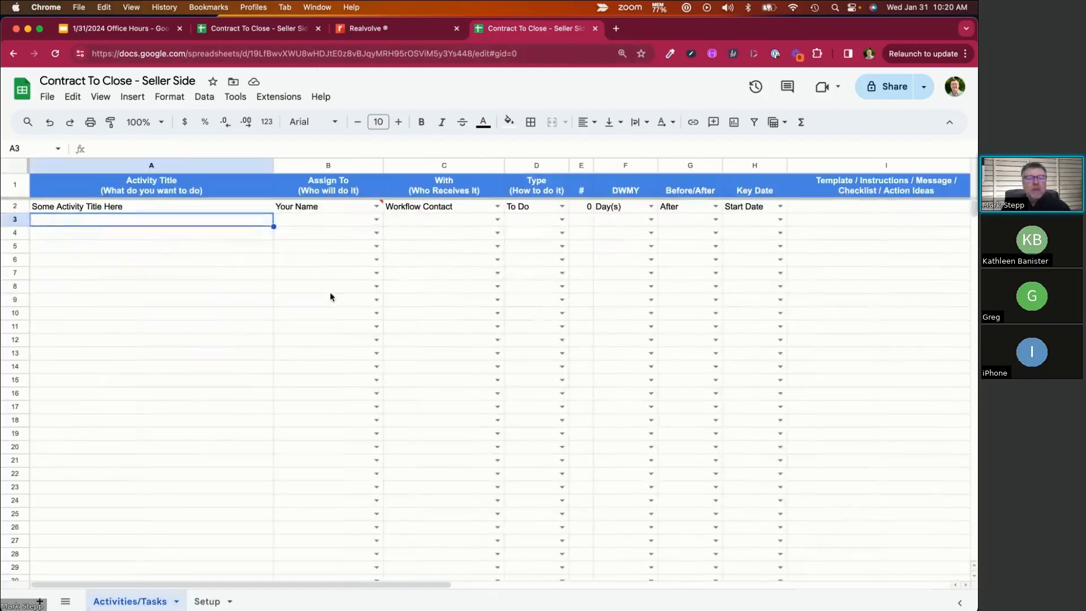
left_click(375, 207)
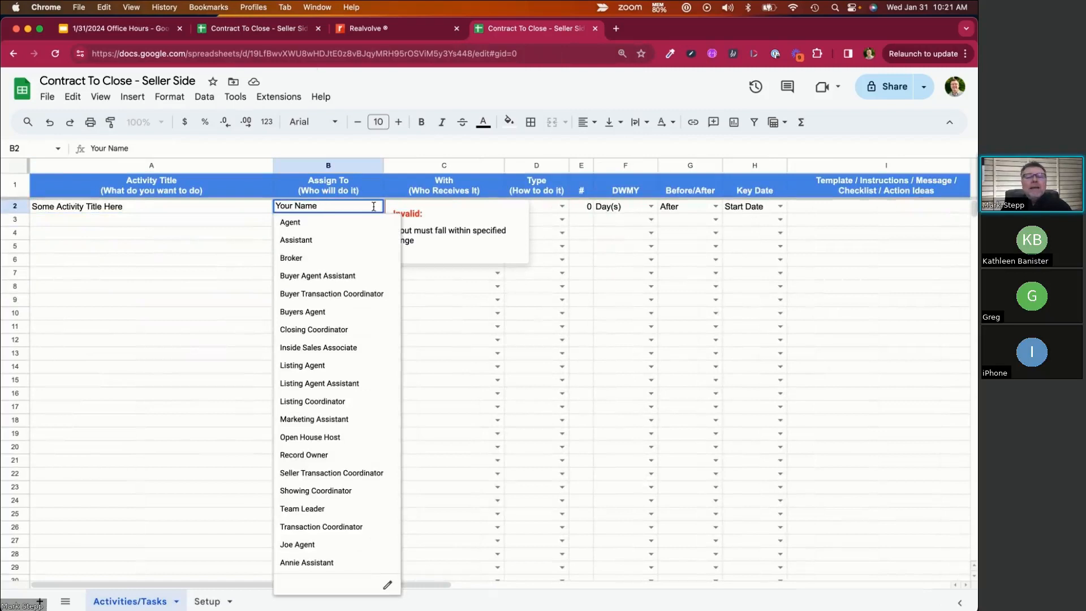
left_click(325, 240)
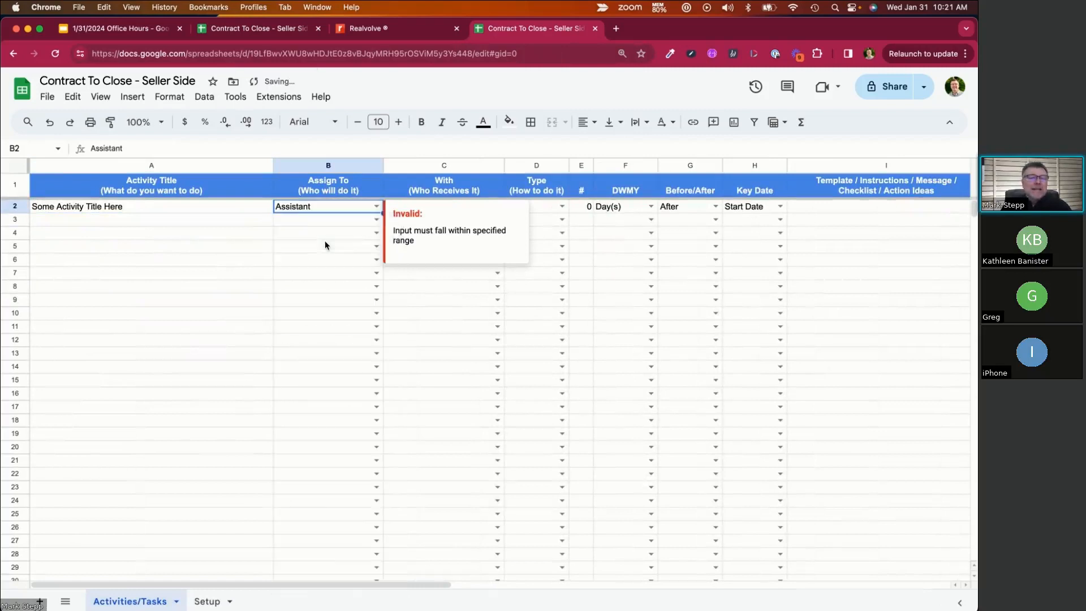
Step: Set Assign To in row 2 of the Activities/Tasks sheet to Listing Agent and check the role list on the Setup sheet
left_click(376, 206)
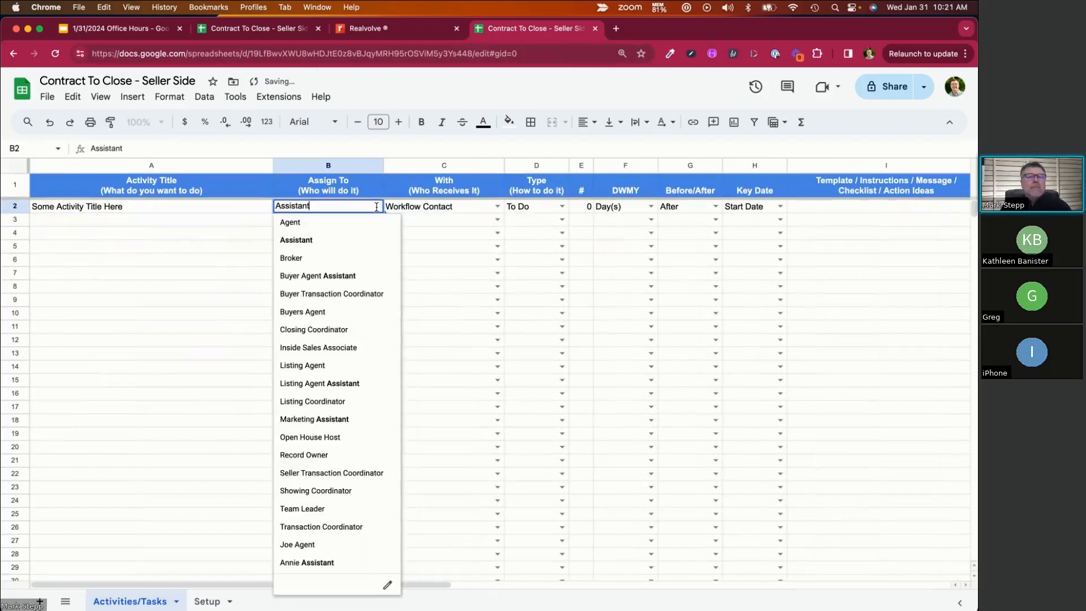
left_click(319, 366)
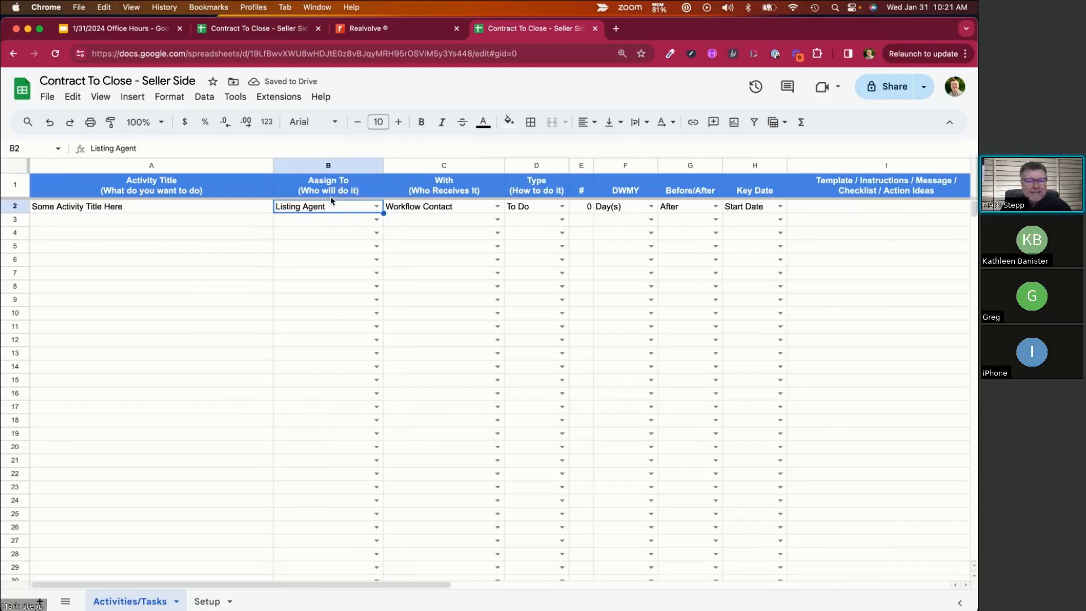
left_click(207, 602)
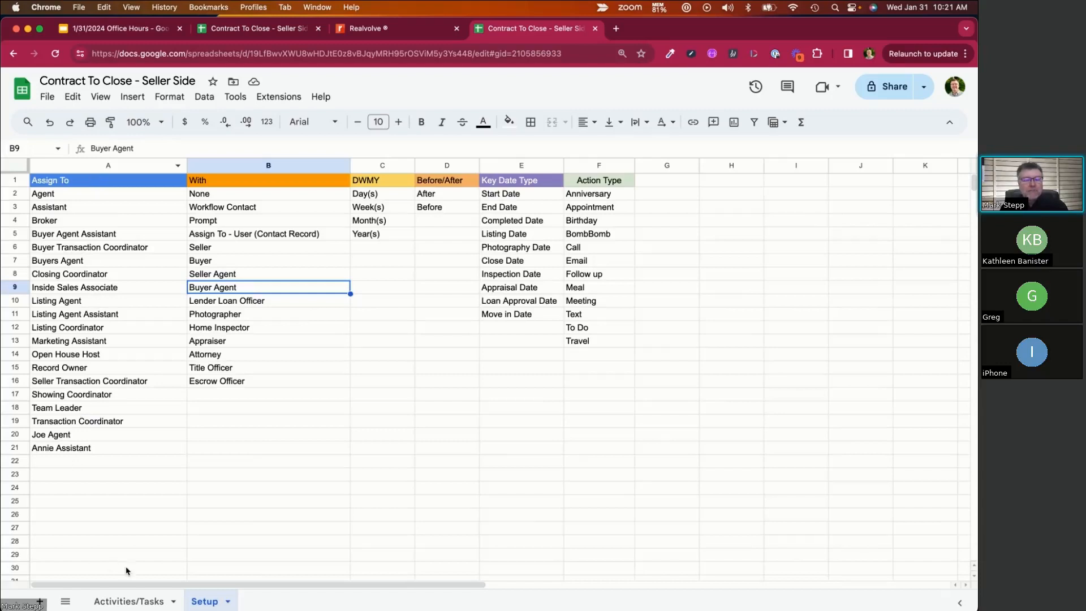
left_click(146, 591)
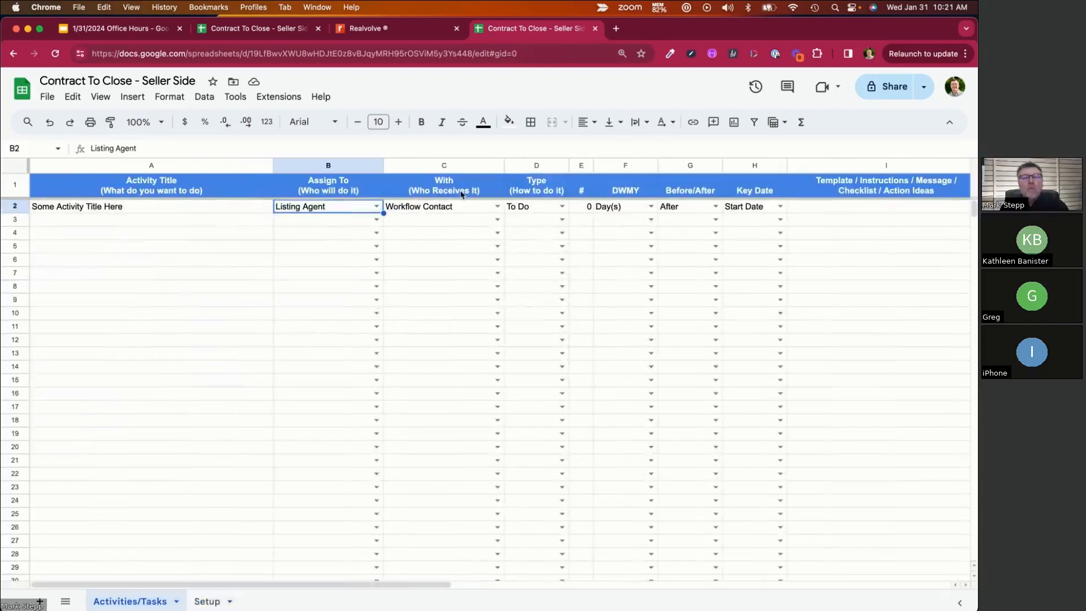
Step: Try Seller and then Photographer as the With recipient in row 2 of the Activities/Tasks sheet
left_click(457, 210)
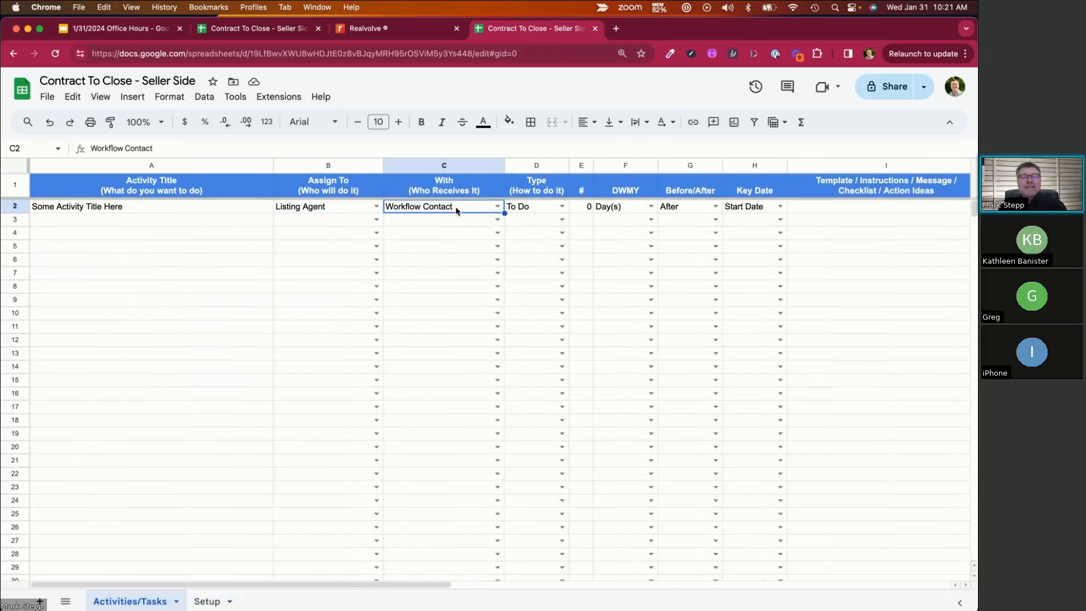
left_click(497, 206)
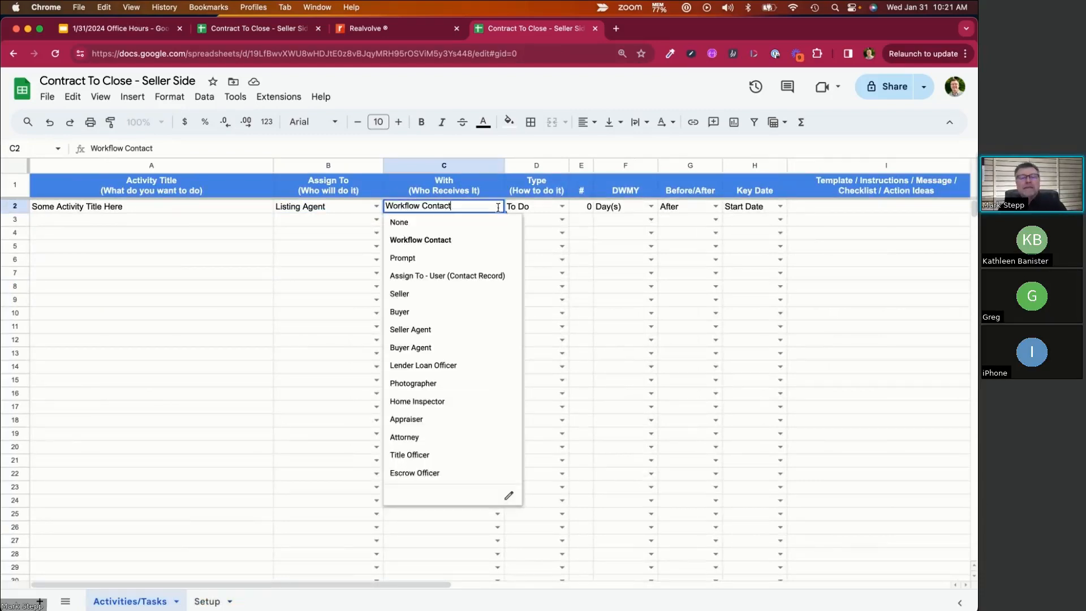
left_click(428, 299)
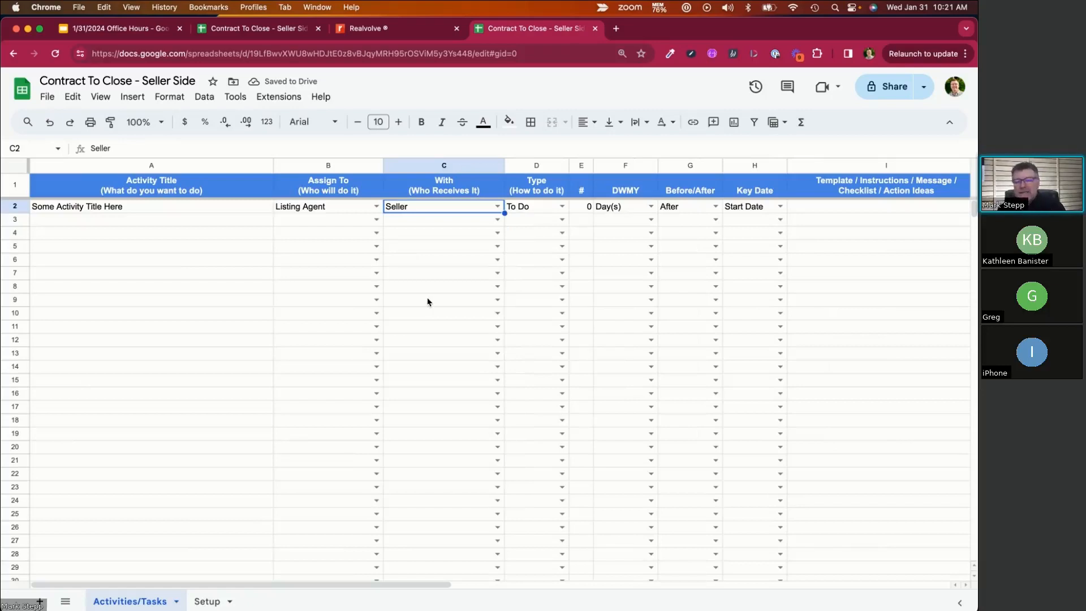
left_click(498, 207)
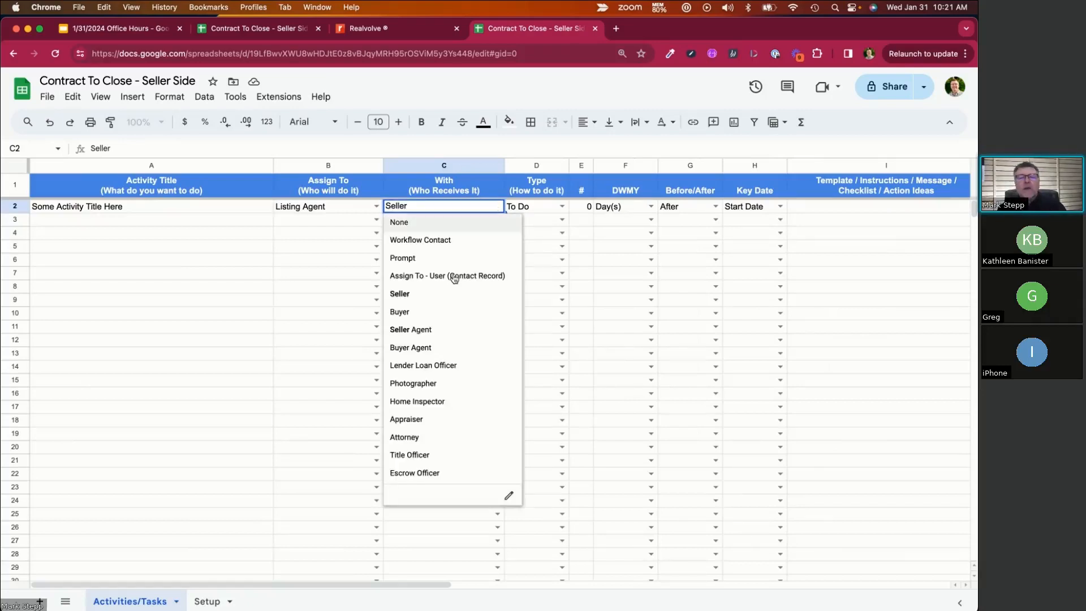
left_click(418, 385)
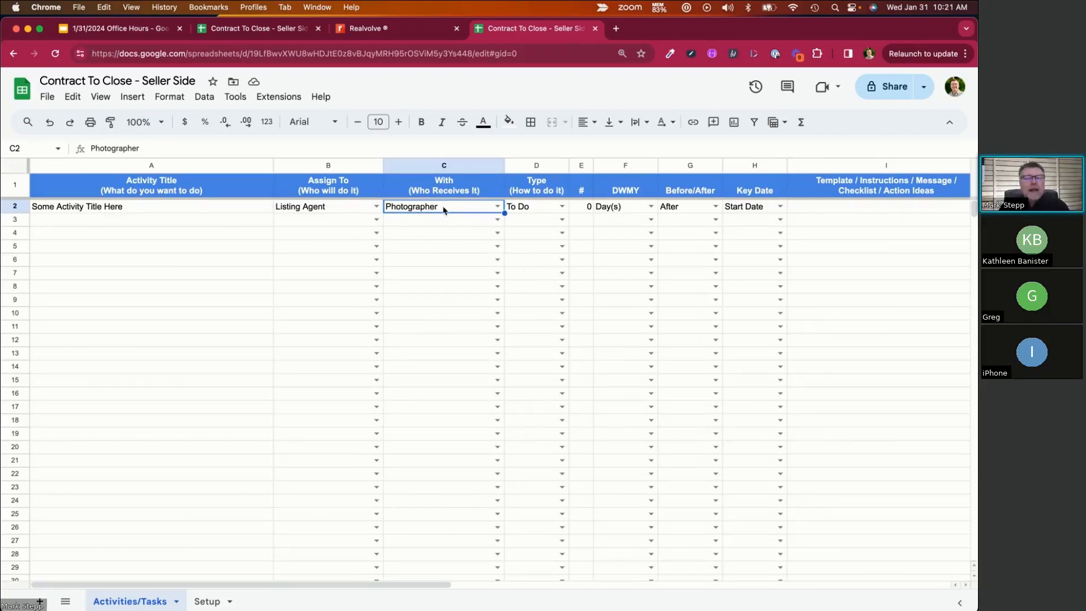
Step: Try entering "Loan Offier assist", a recipient outside the predefined list, in the With cell of row 2
left_click(496, 206)
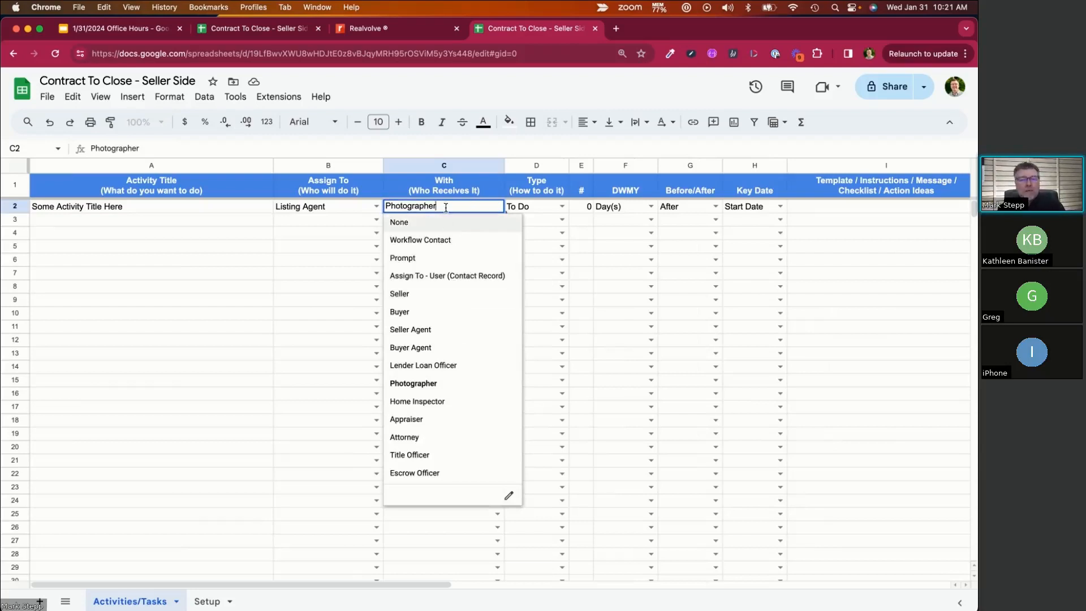
left_click_drag(444, 207, 376, 208)
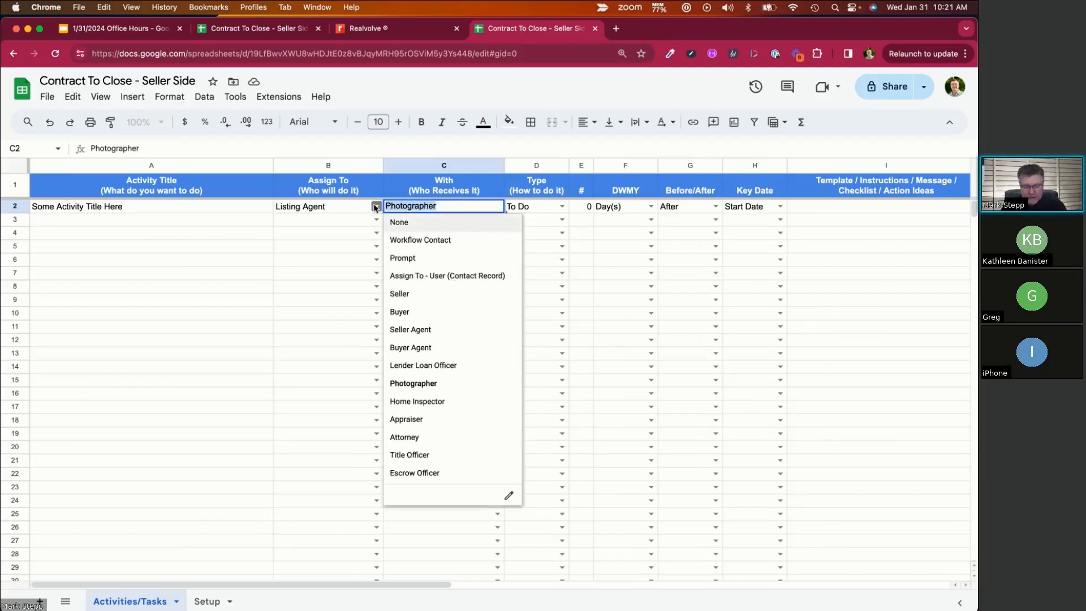
type("Loa")
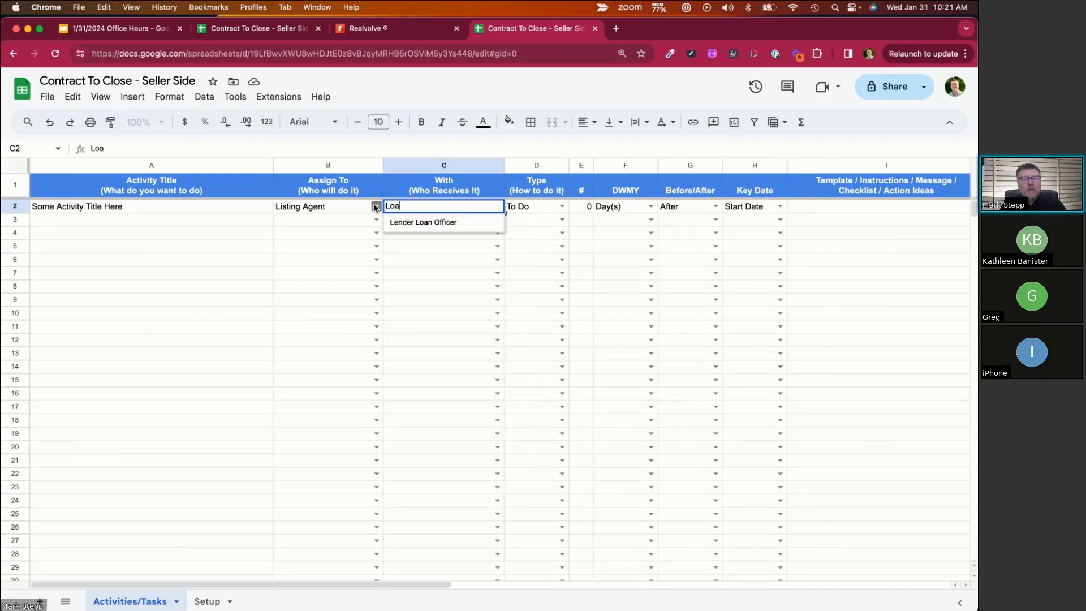
type("n Offi")
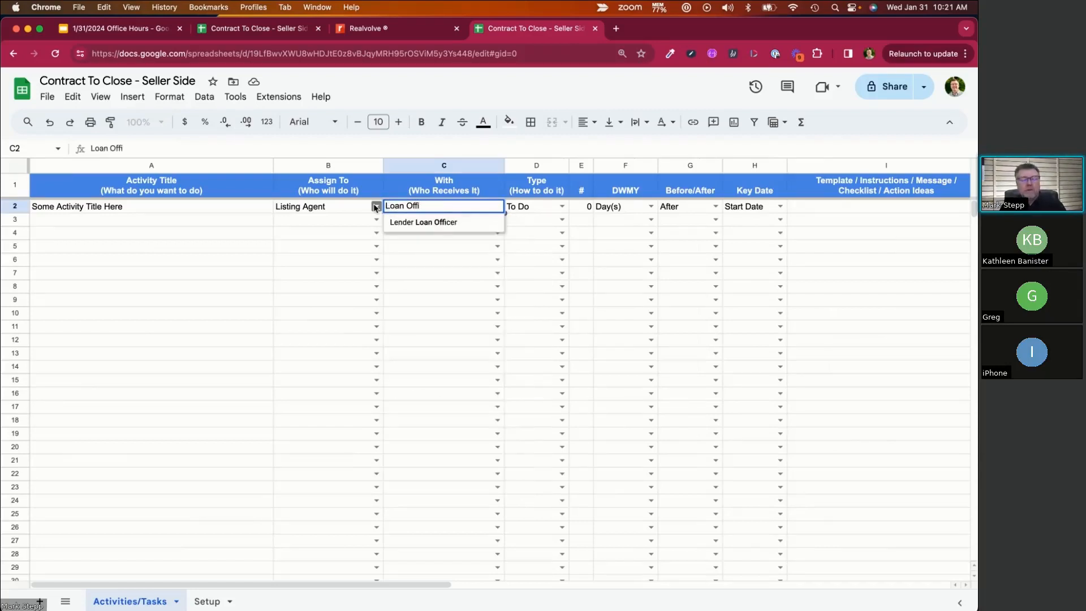
type("cer")
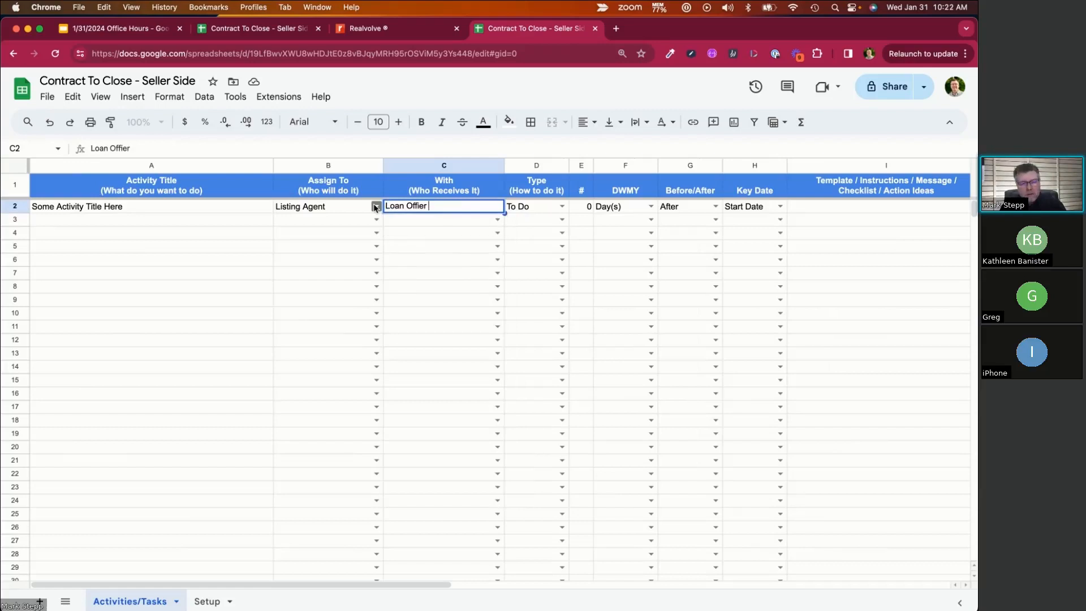
type(" ass")
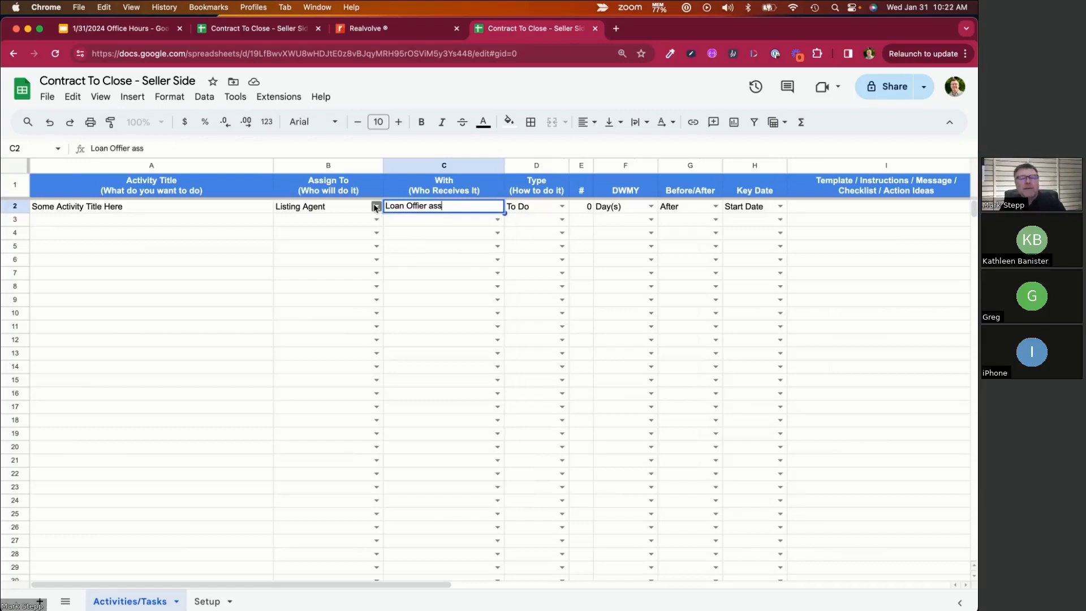
type("ist")
key("Tab")
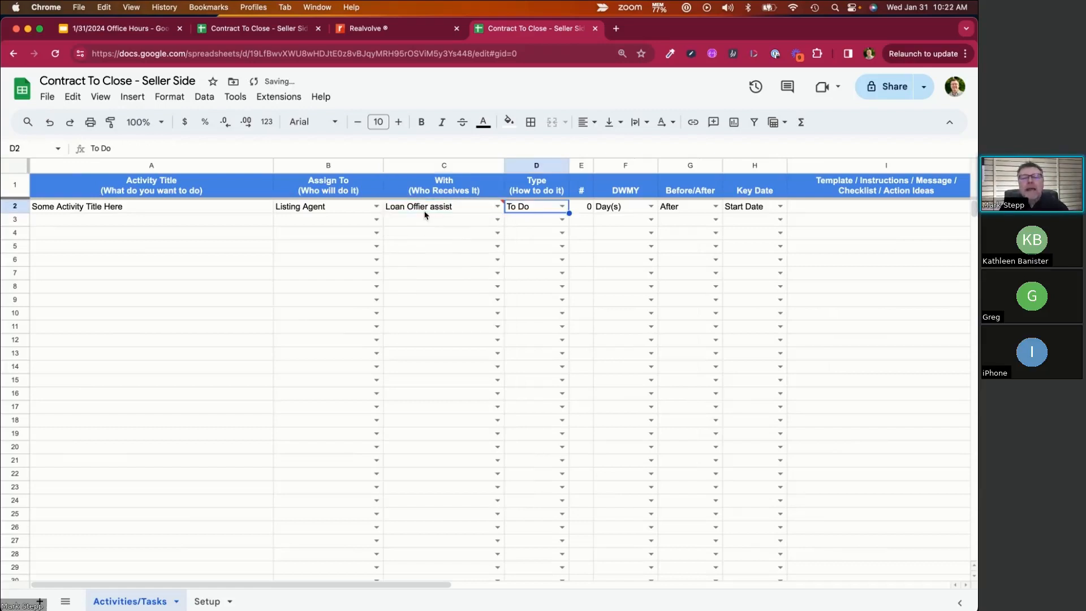
Step: Check the validation of the With entry in row 2 and set it to Workflow Contact
mouse_move(497, 204)
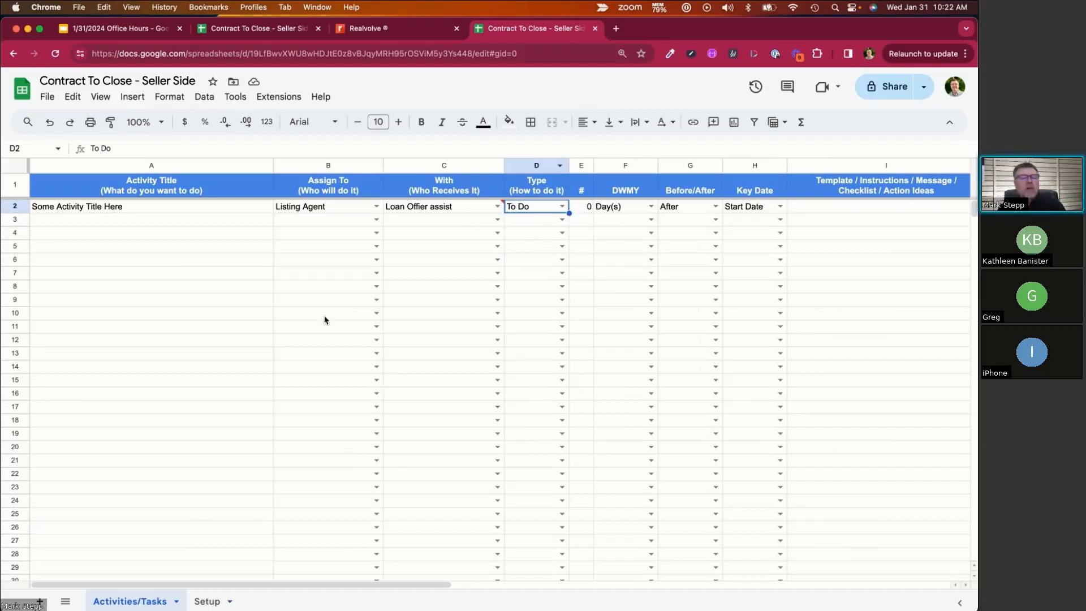
left_click(499, 207)
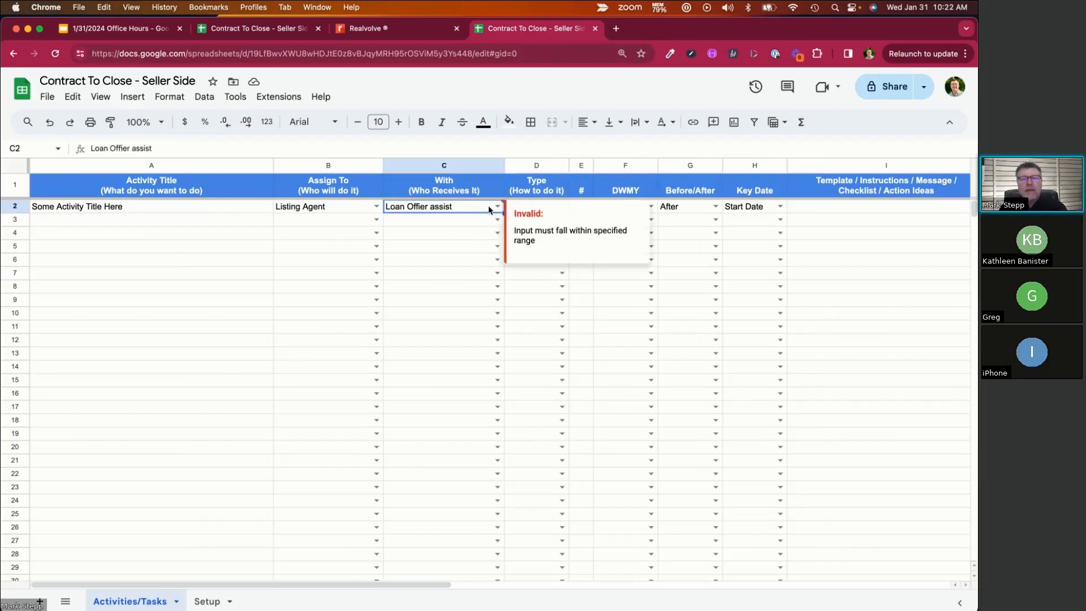
left_click(498, 207)
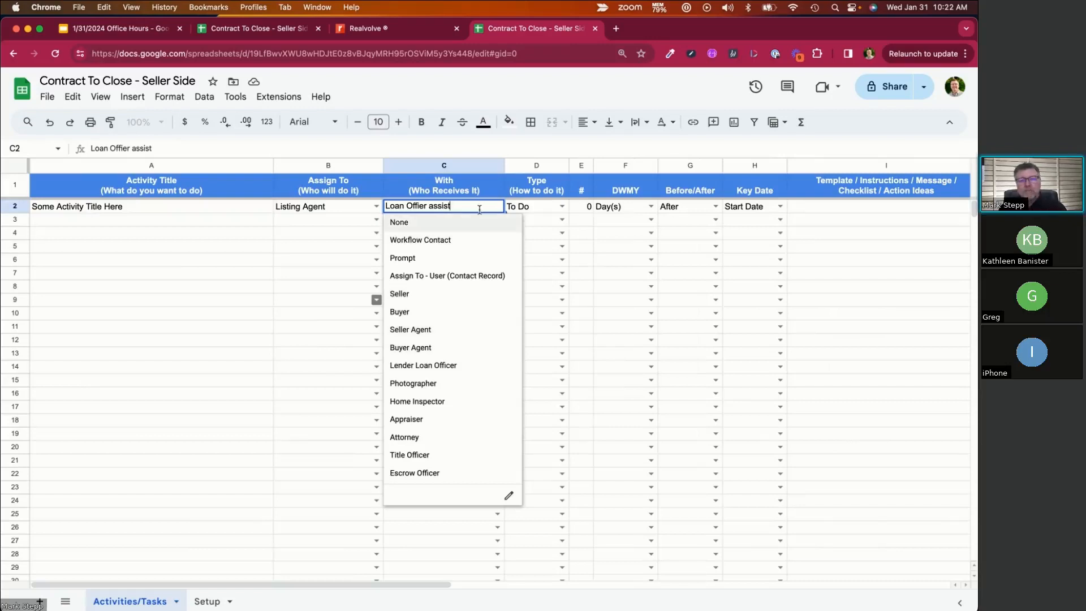
left_click(444, 242)
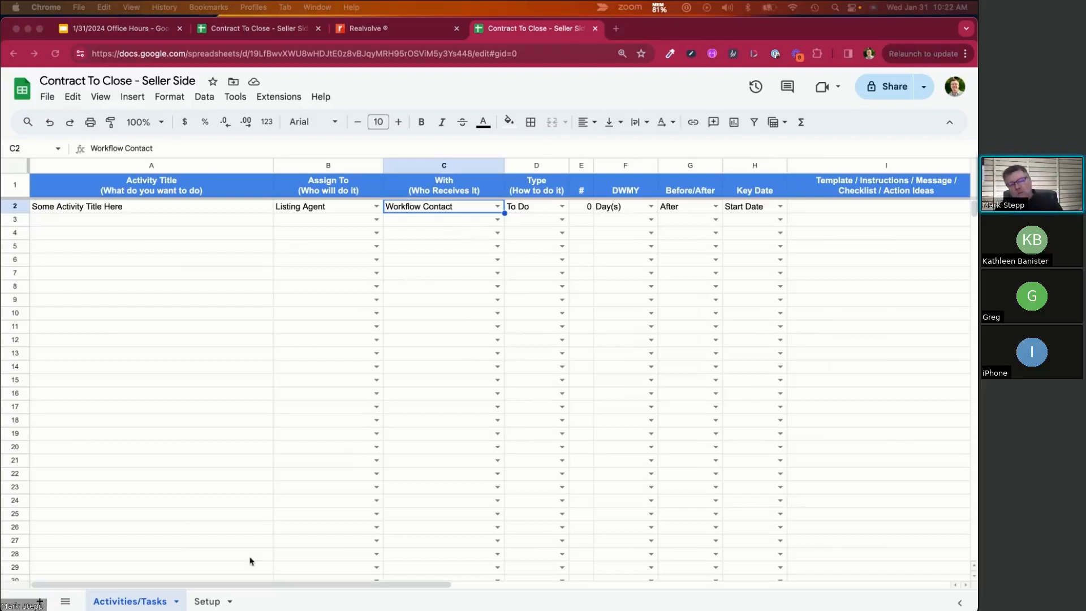
Step: Review the Setup sheet's Key Date Type list, first Start Date to Completed Date, and then Listing Date to Move in Date
left_click(207, 601)
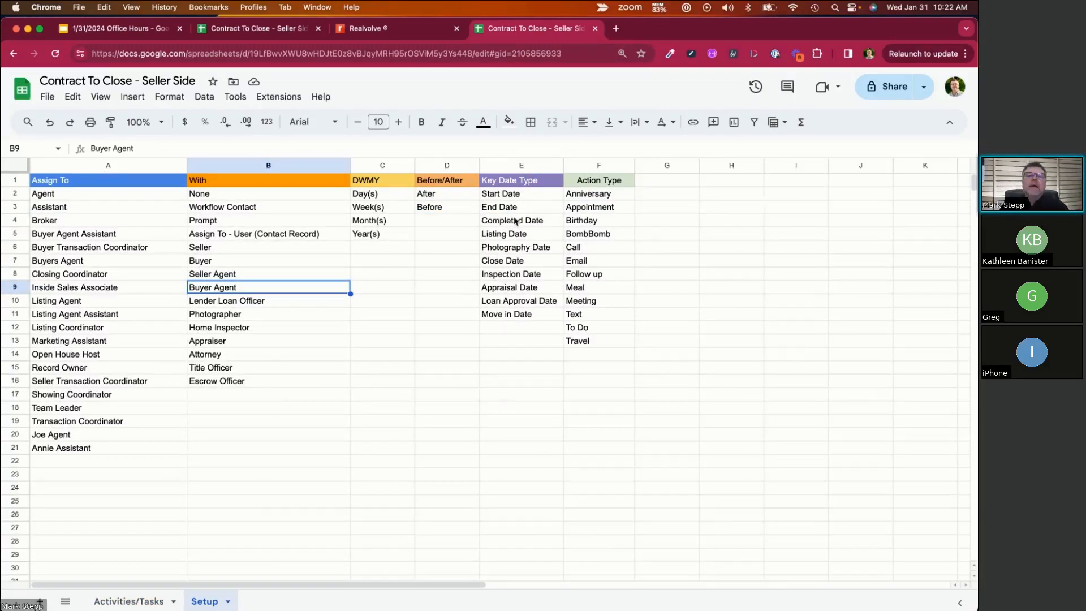
left_click(528, 249)
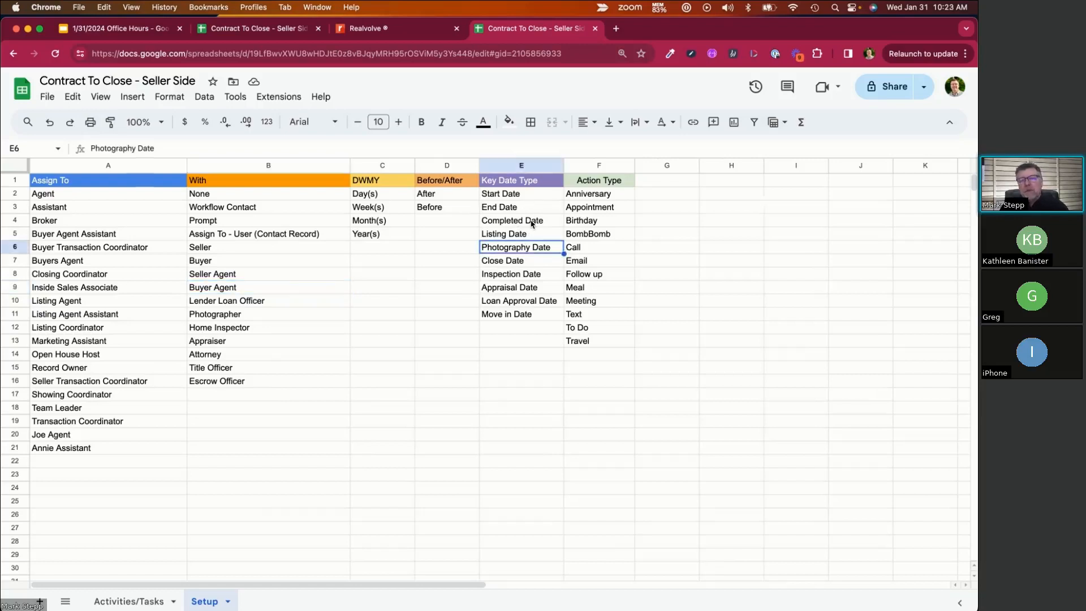
left_click(532, 222)
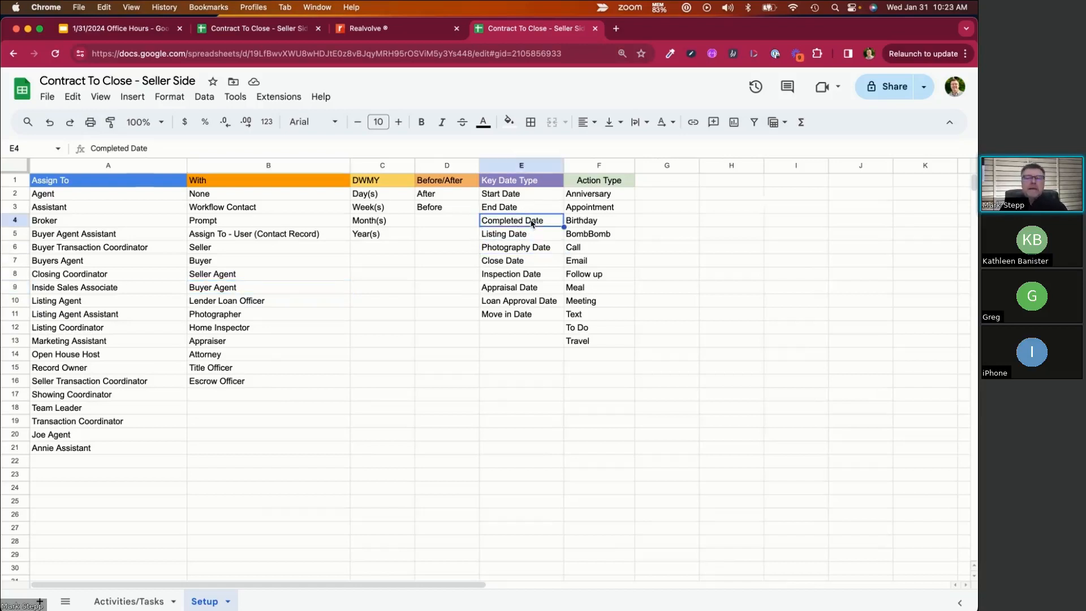
left_click_drag(534, 195, 536, 222)
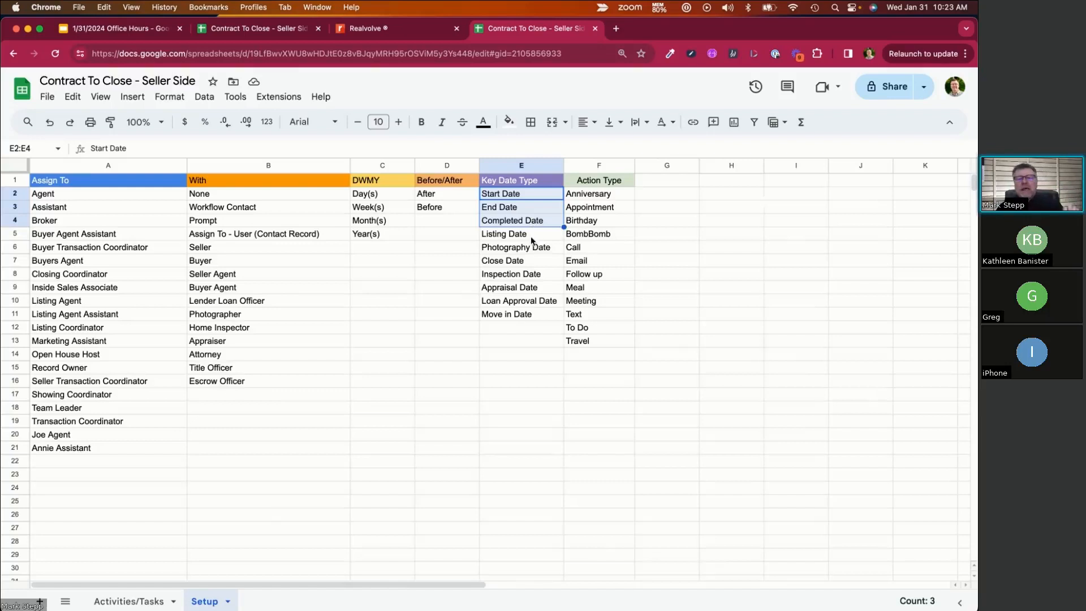
left_click_drag(531, 239, 535, 314)
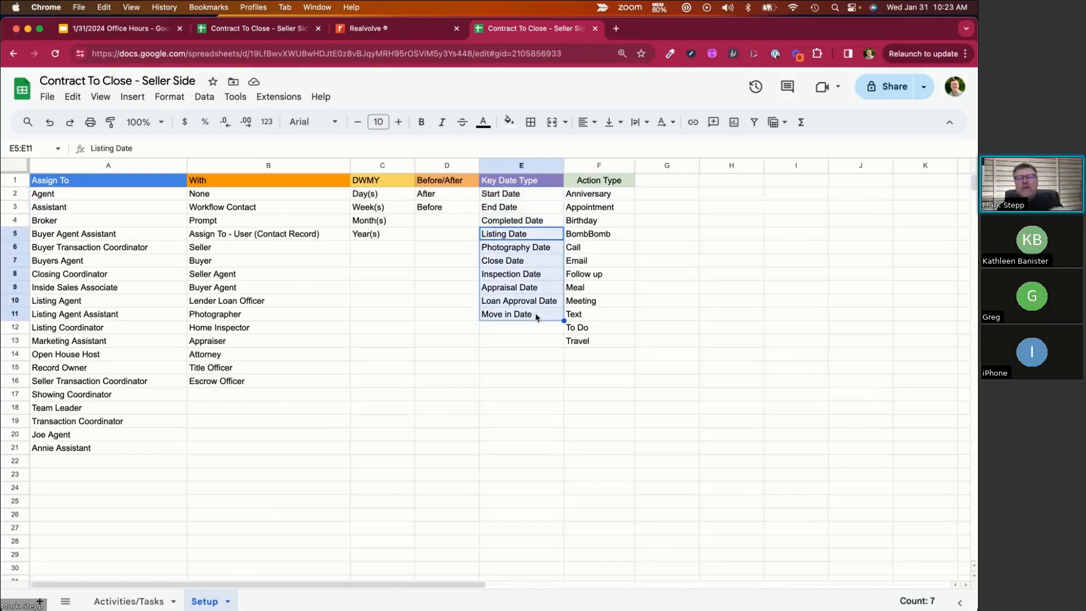
Step: Rename Inspection Date in the Key Date Type list to Home Inspection Date and widen the column to fit it
left_click(497, 278)
left_click(95, 150)
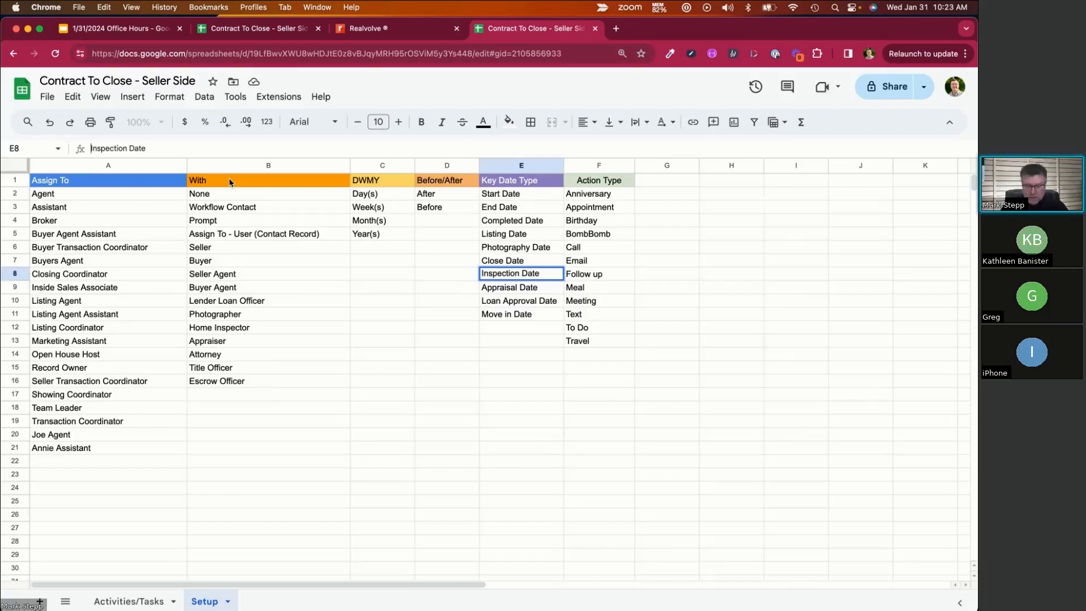
type("Home")
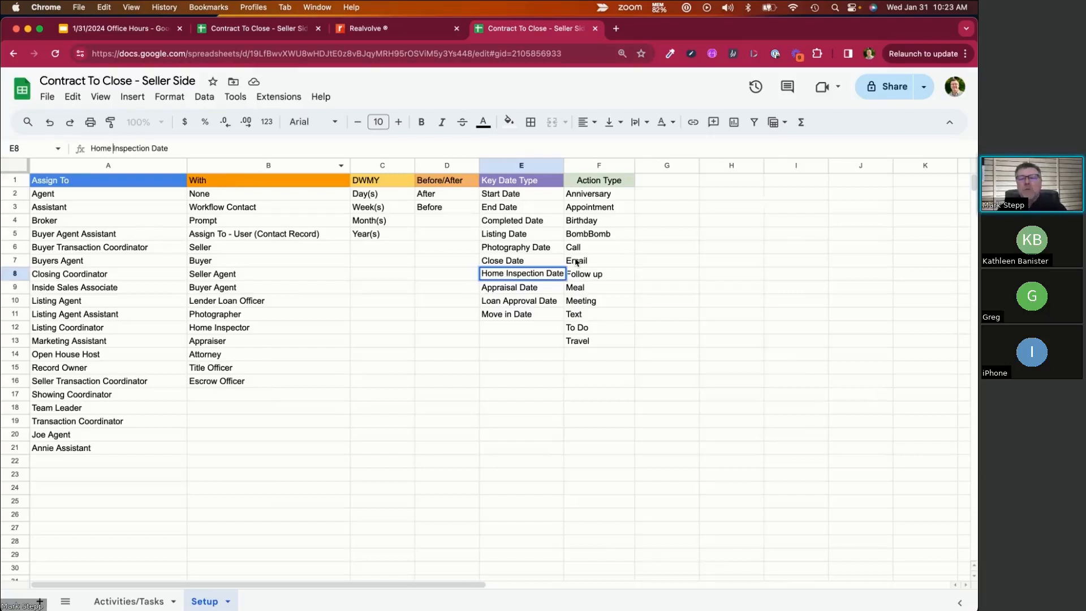
left_click_drag(564, 165, 588, 165)
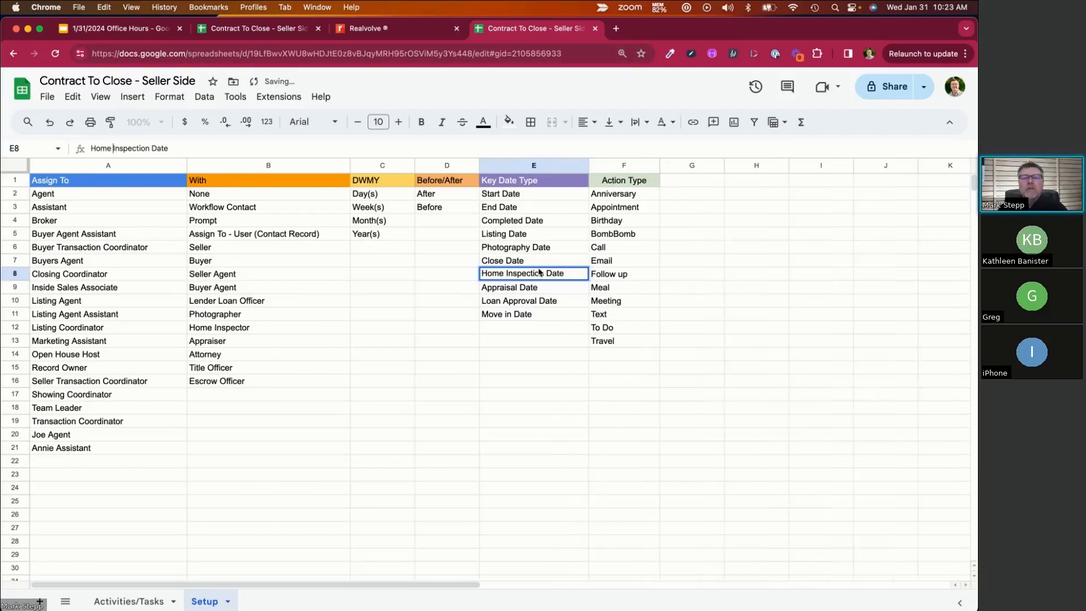
left_click(511, 327)
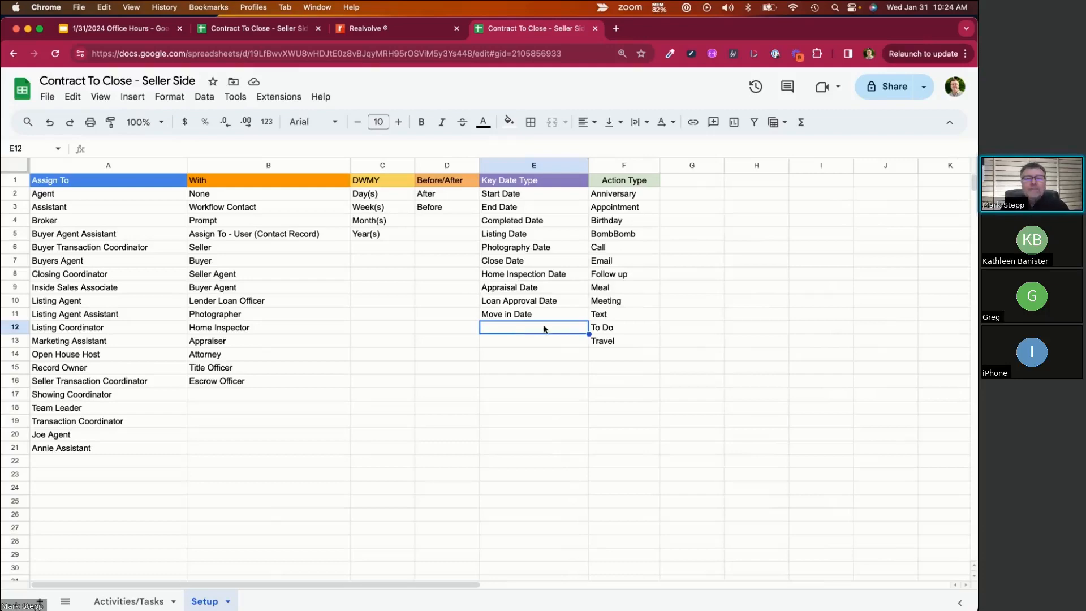
Step: Switch to Realvolve's Set Default Fields page and review the Property settings, especially the dates under Property Date Field Setting
left_click(406, 33)
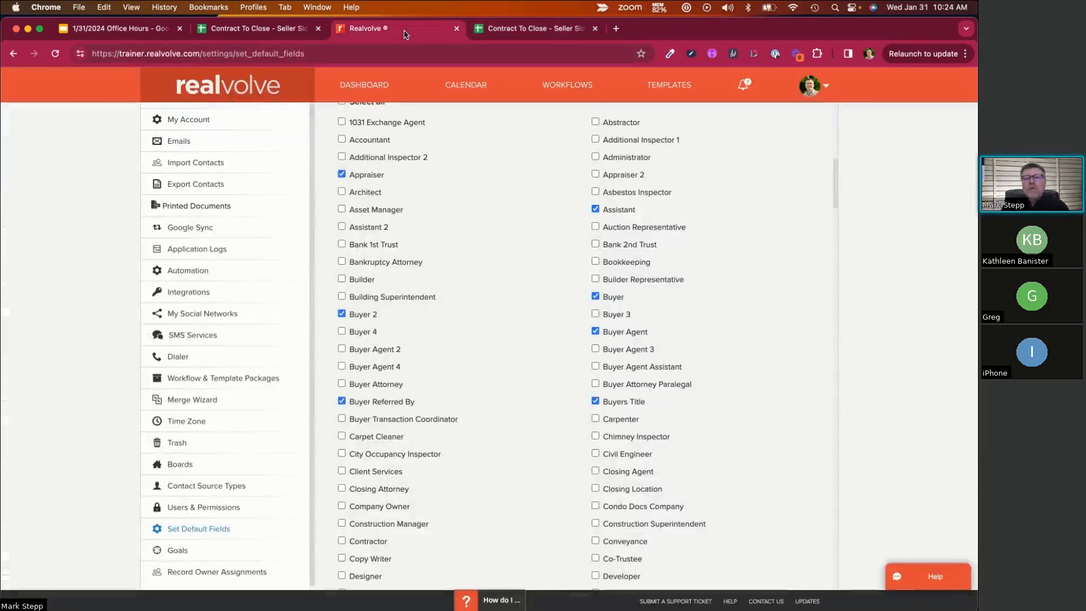
scroll(417, 286, "up", 5)
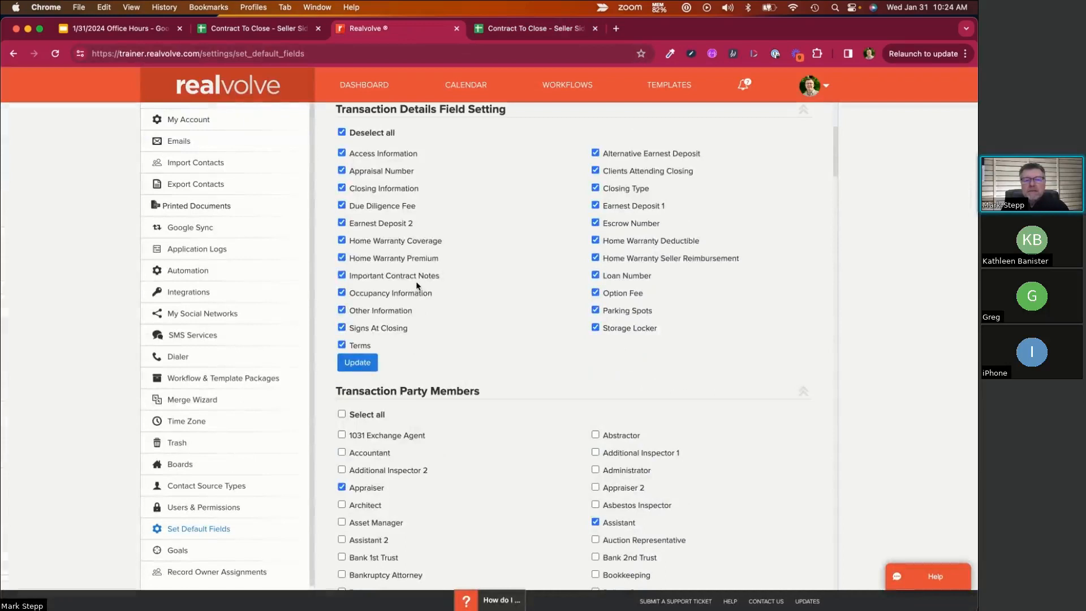
scroll(416, 285, "up", 4)
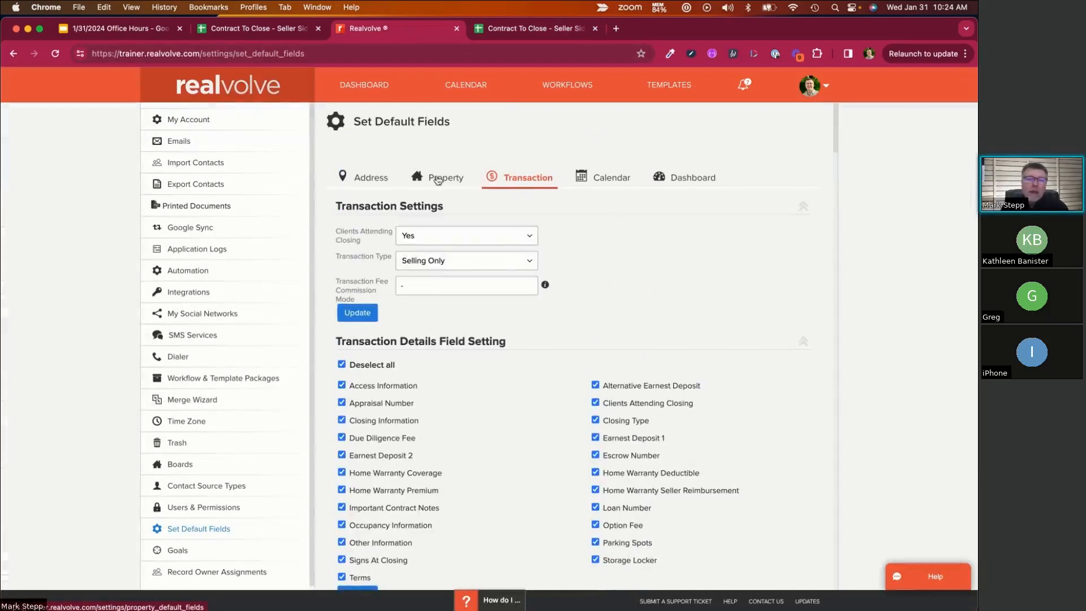
left_click(437, 180)
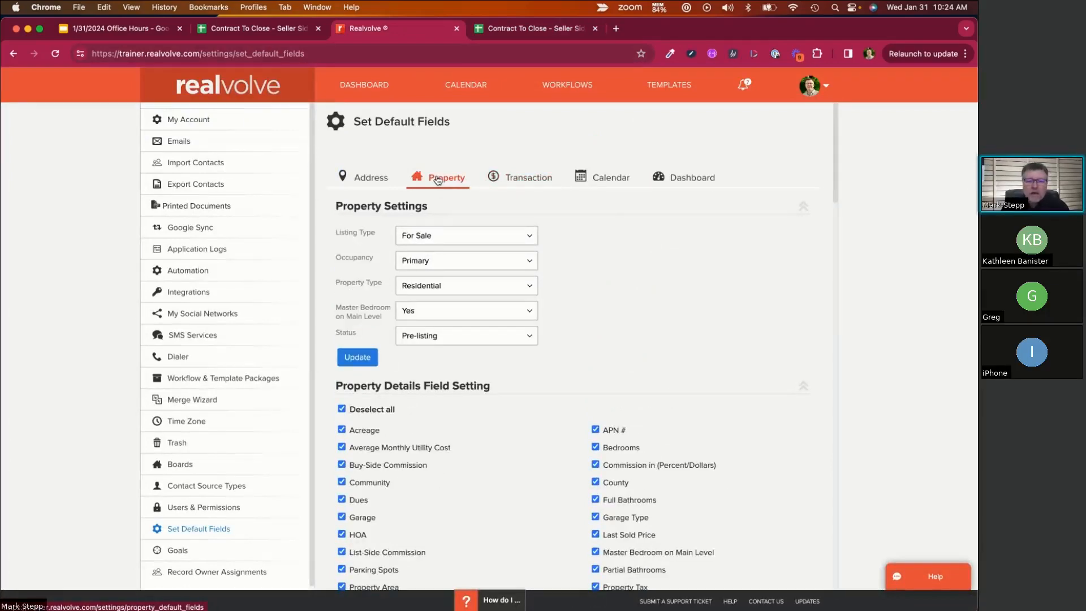
scroll(427, 414, "down", 6)
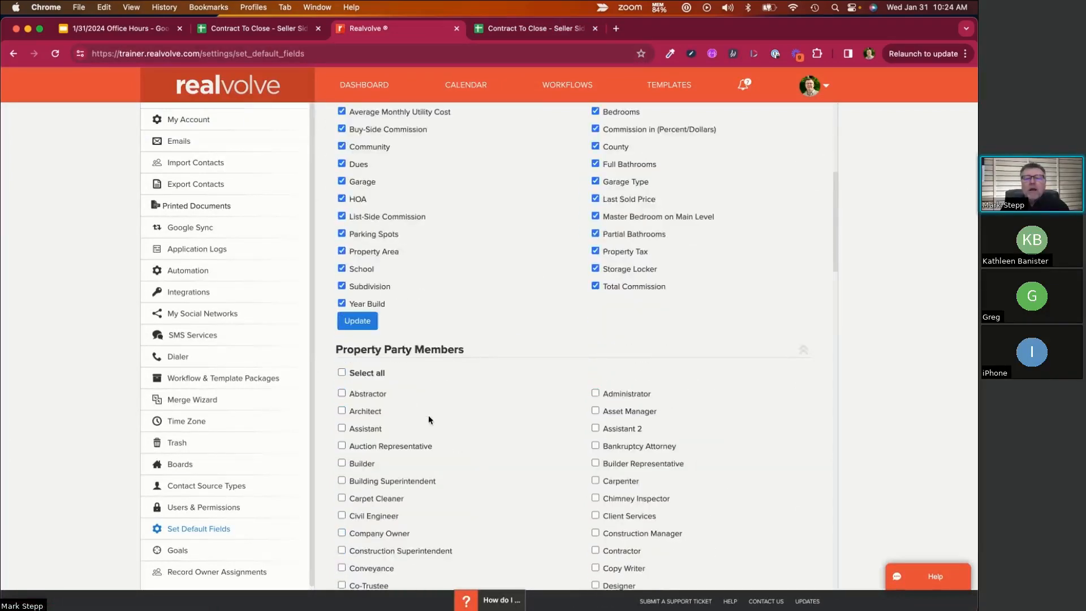
scroll(428, 416, "down", 2)
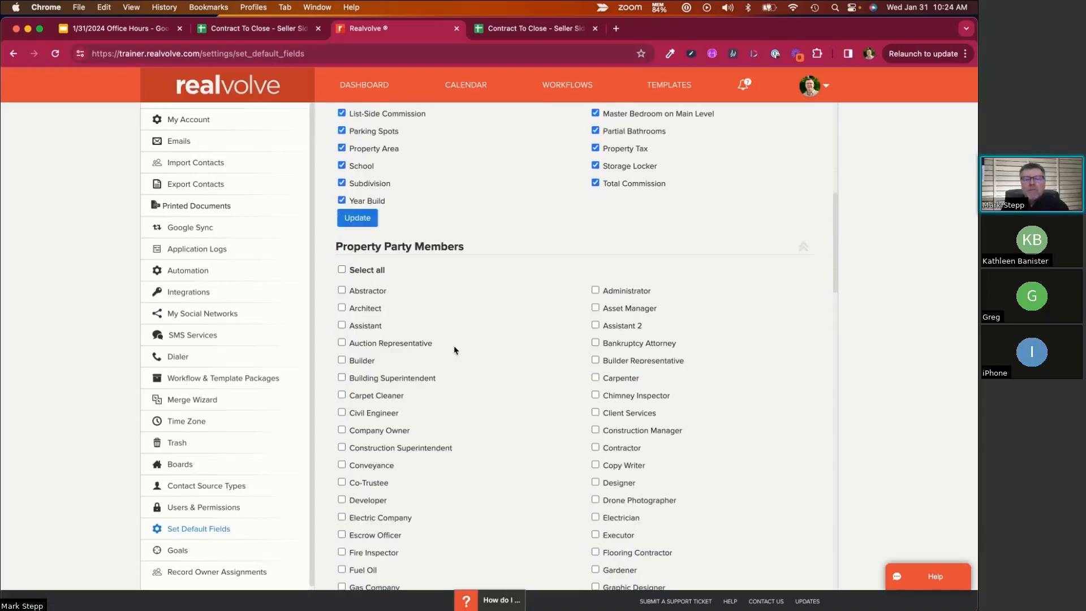
scroll(454, 350, "down", 15)
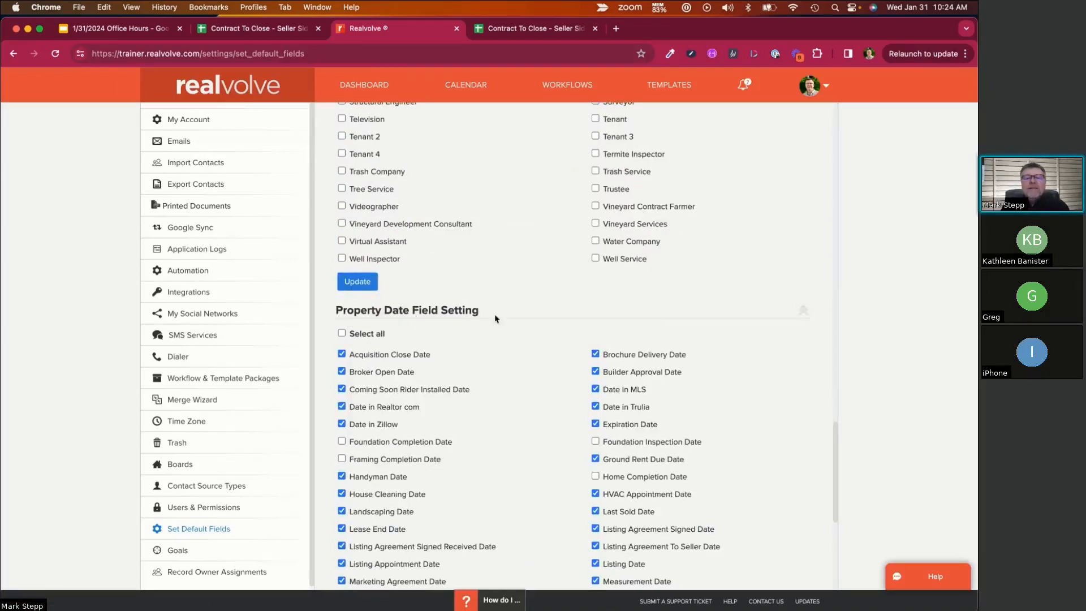
scroll(534, 379, "down", 6)
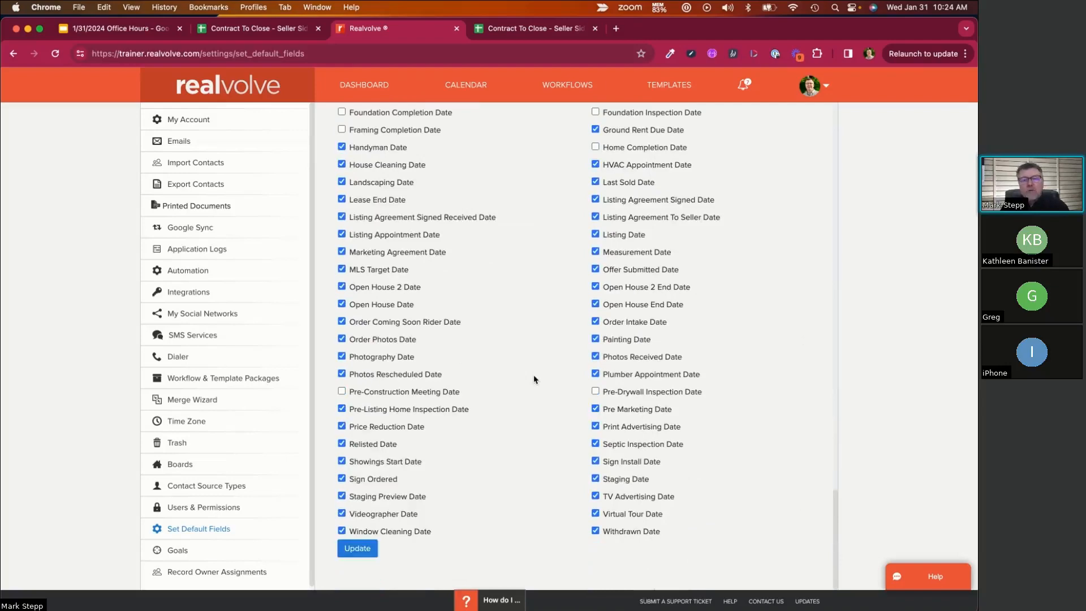
scroll(534, 379, "up", 5)
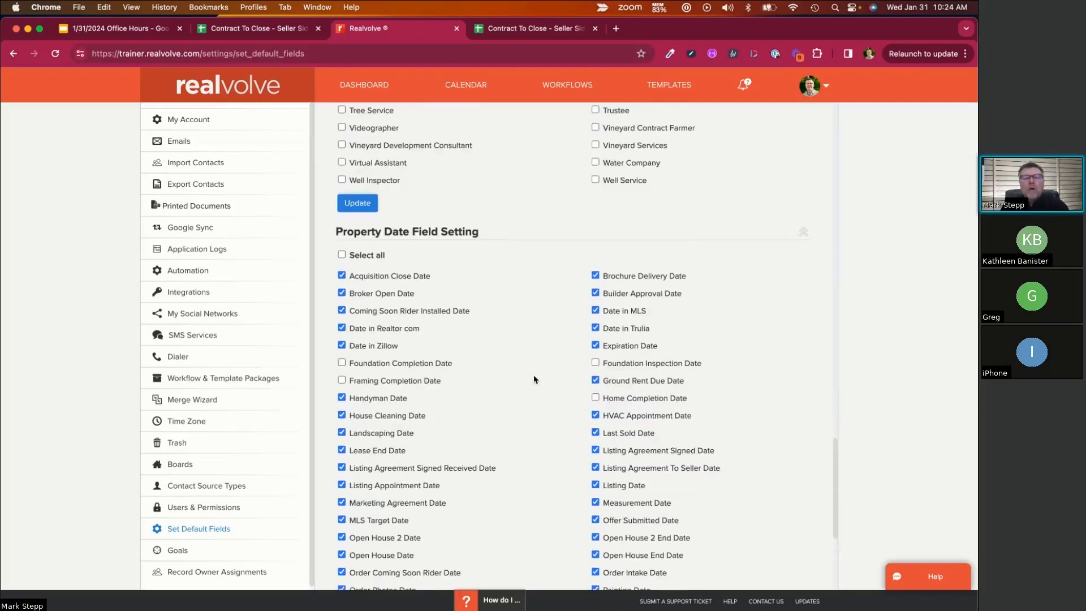
scroll(533, 381, "up", 15)
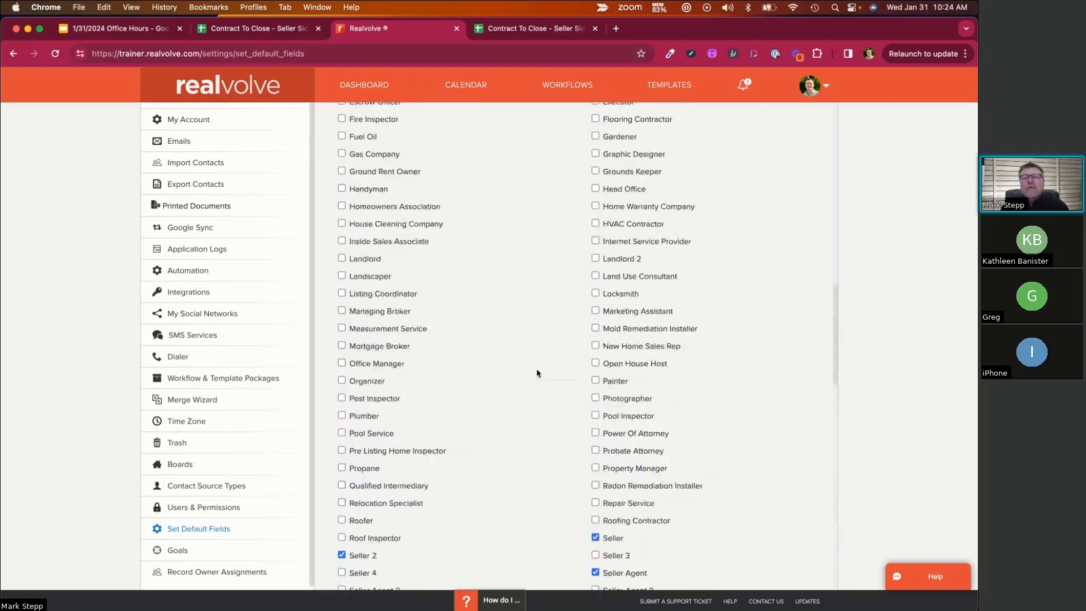
scroll(537, 373, "up", 1)
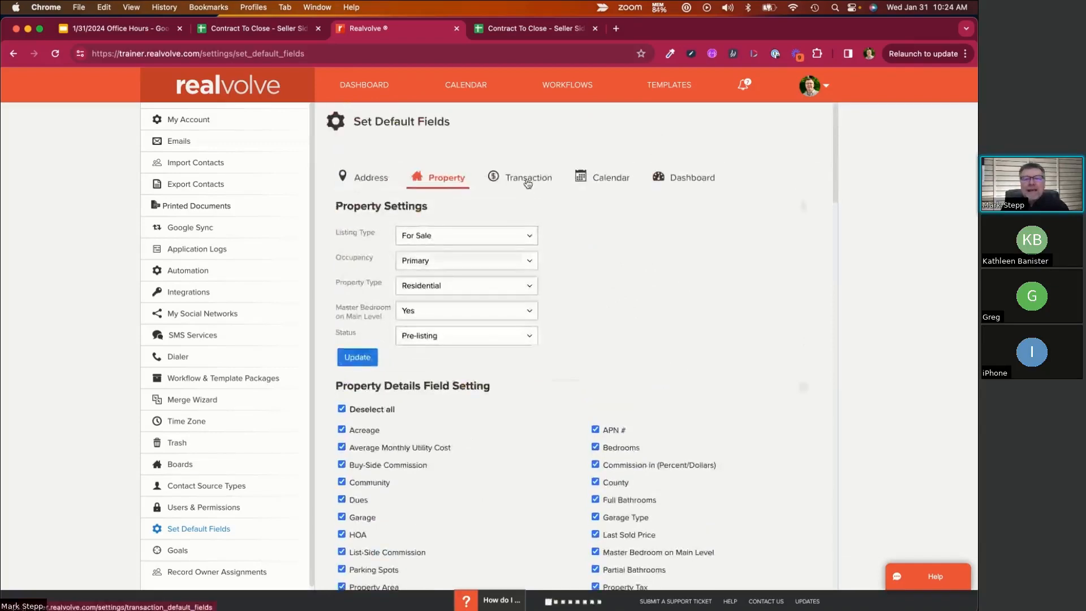
Step: Review the Transaction default fields, going through the dates offered under Transaction Date Field Settings
left_click(527, 188)
scroll(545, 317, "down", 5)
scroll(544, 358, "down", 15)
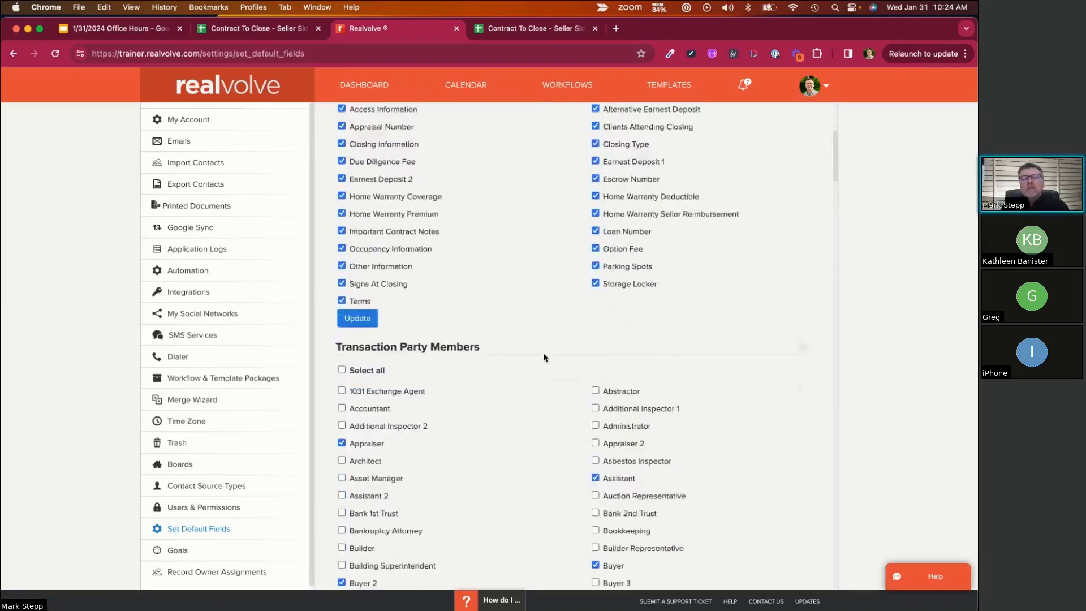
scroll(544, 357, "down", 20)
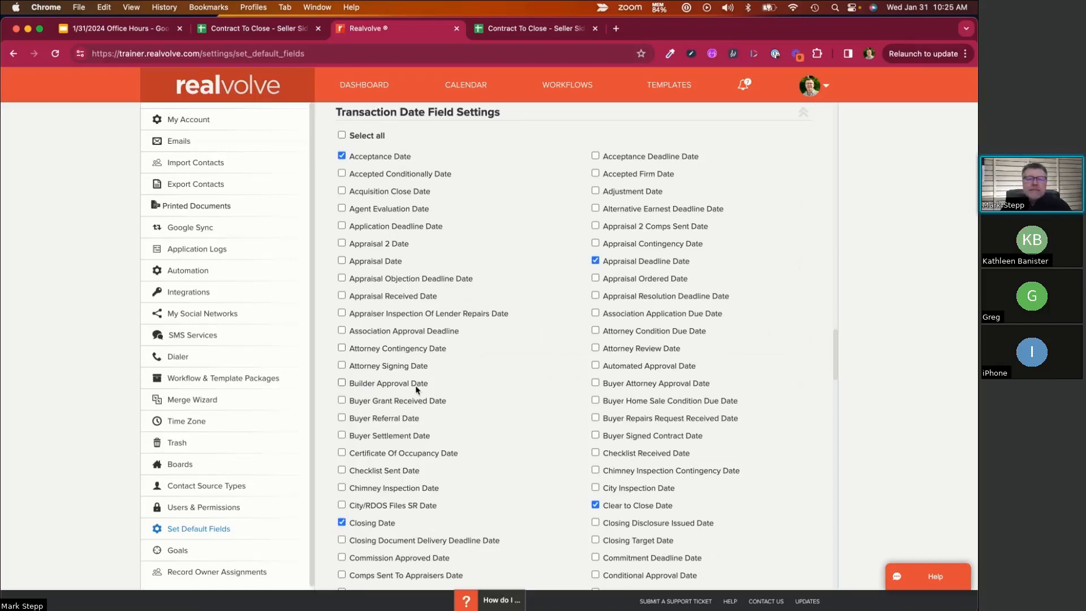
scroll(417, 389, "down", 10)
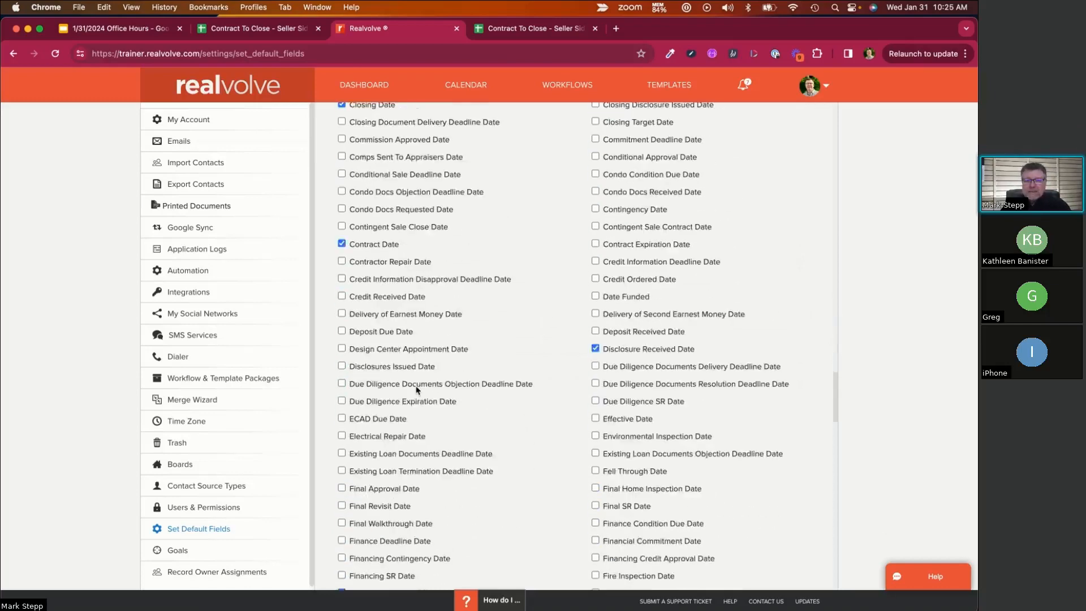
scroll(417, 390, "down", 3)
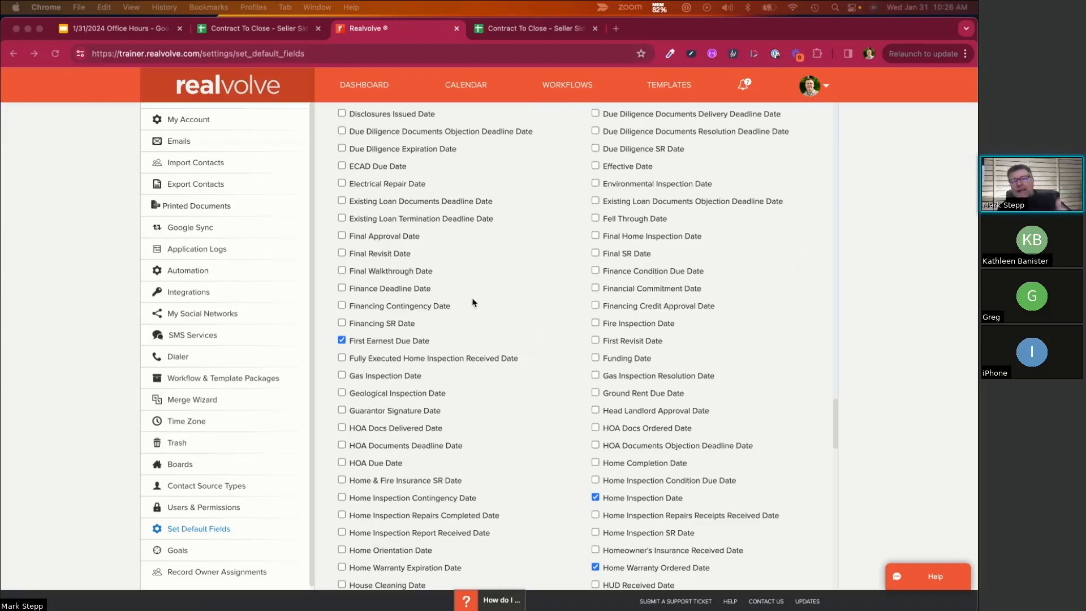
scroll(476, 304, "down", 4)
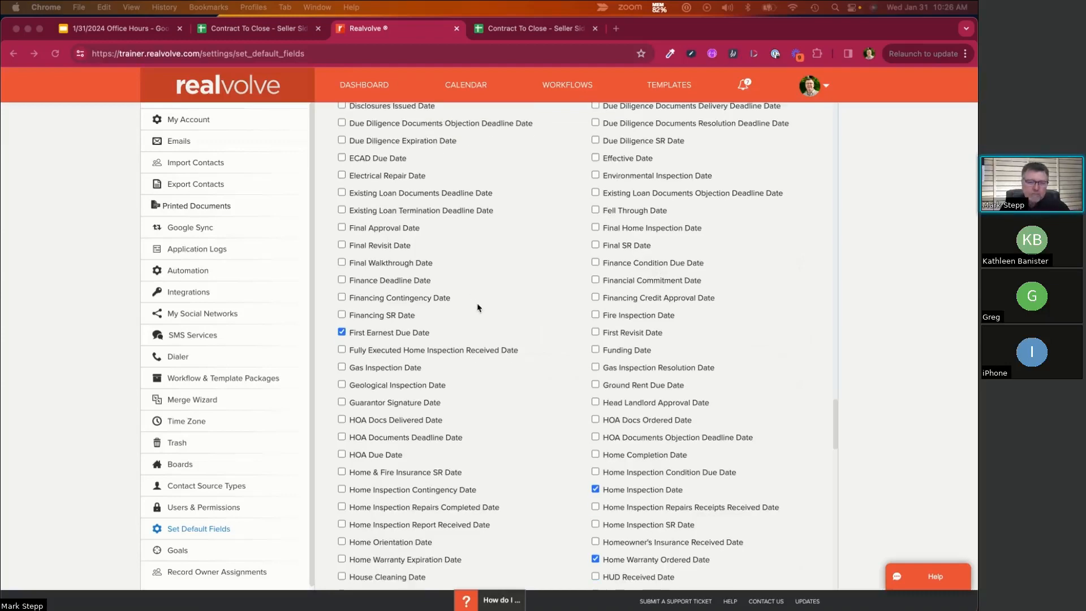
scroll(477, 307, "down", 20)
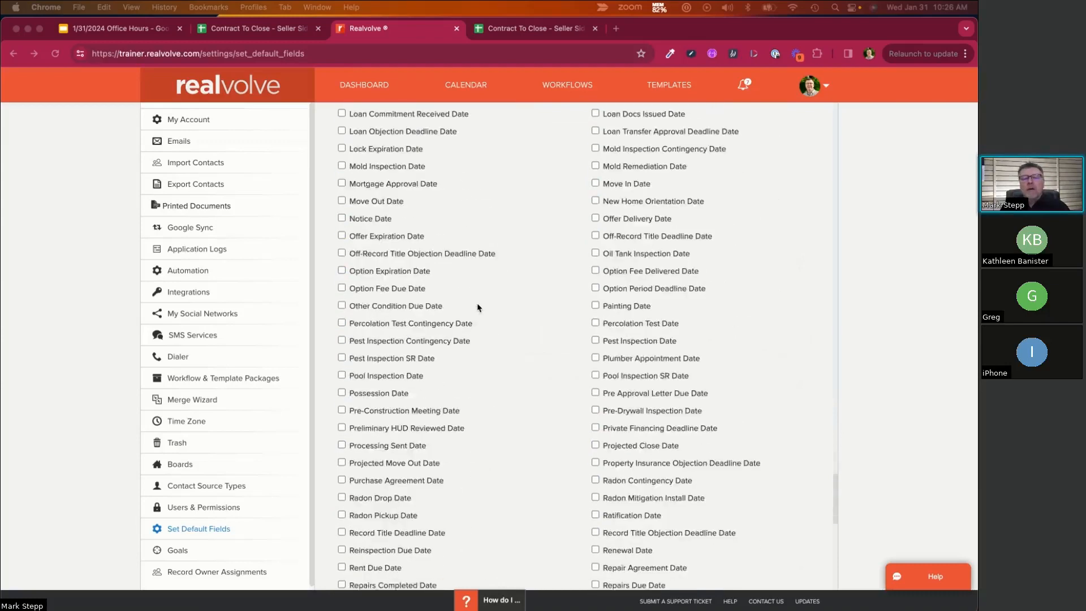
scroll(477, 307, "down", 10)
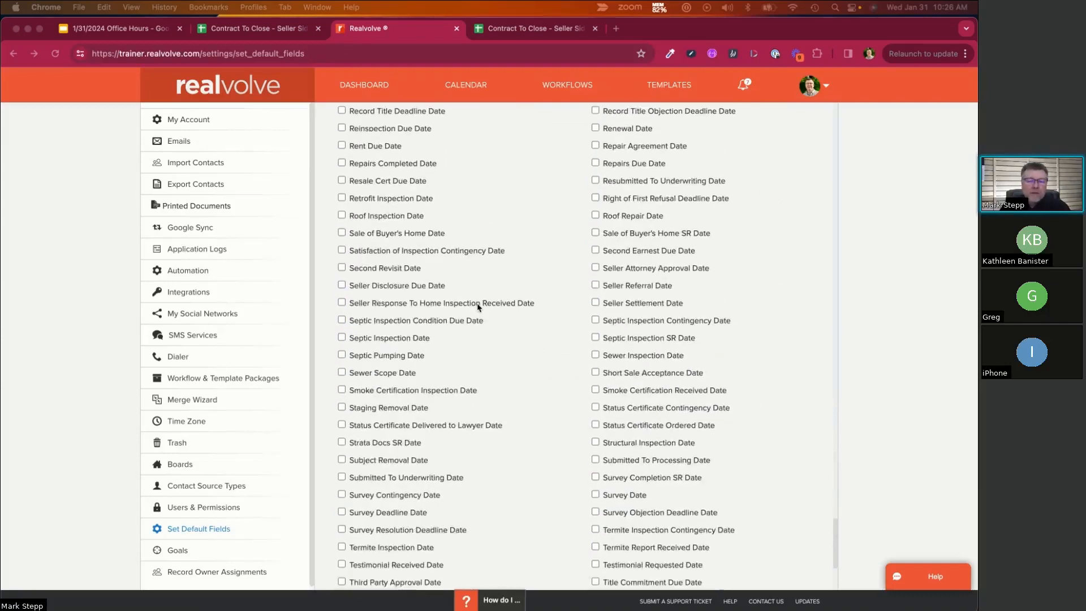
scroll(478, 306, "down", 2)
scroll(477, 307, "up", 12)
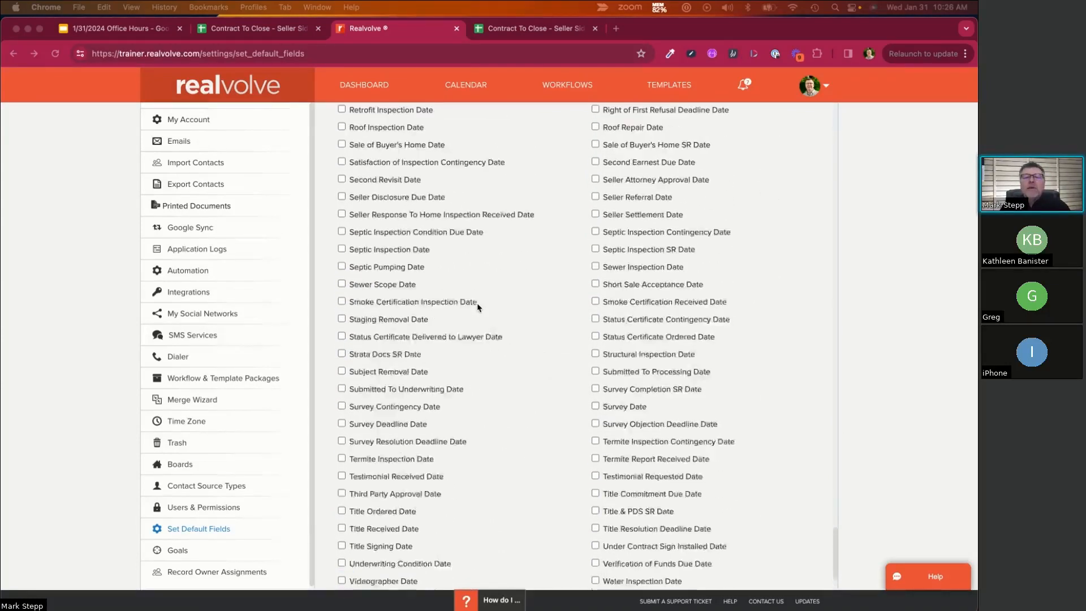
scroll(477, 303, "up", 10)
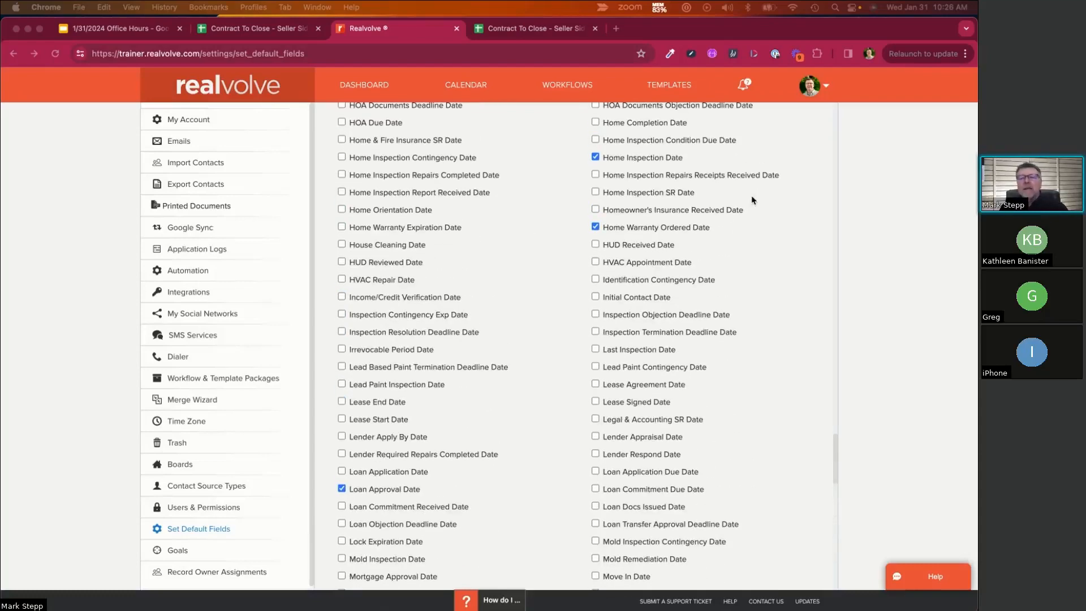
Step: Search the Transaction default fields page for "Close" and for "Closin" to find the exact name of the closing date field
left_click(892, 193)
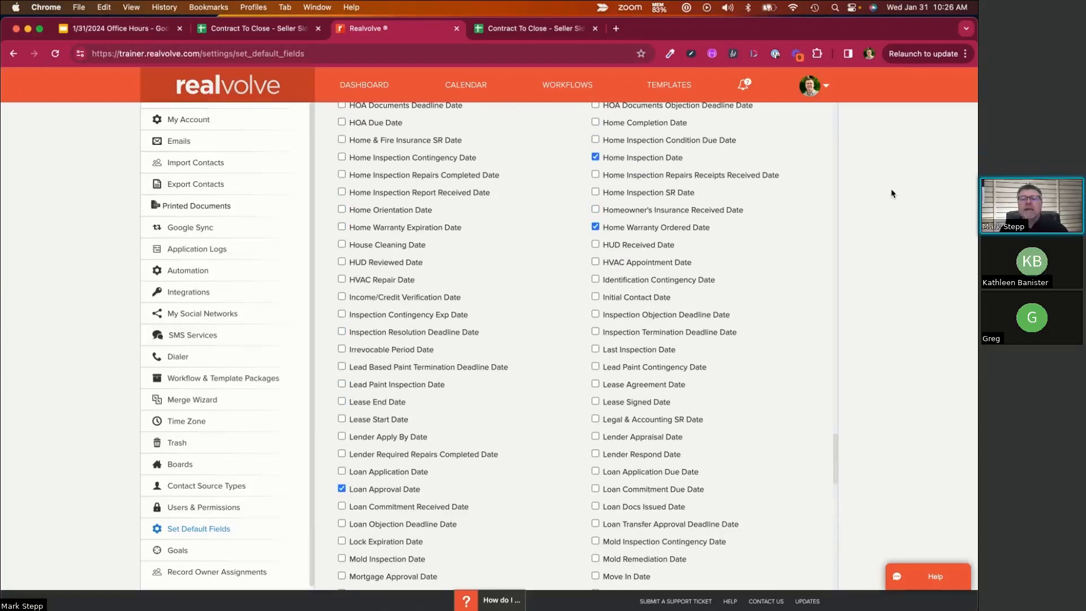
key("super+f")
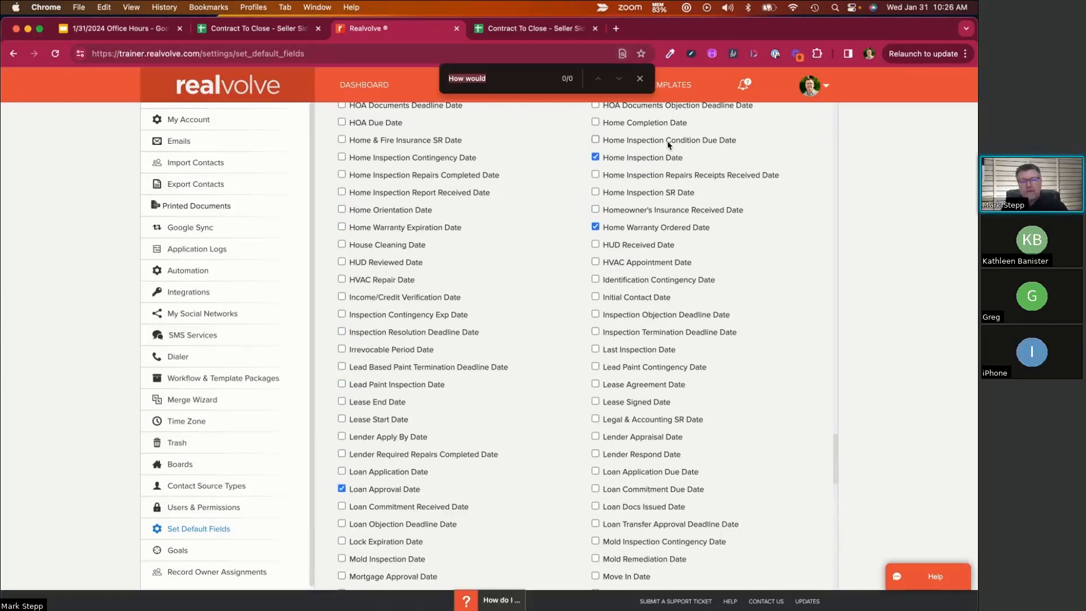
type("Clos")
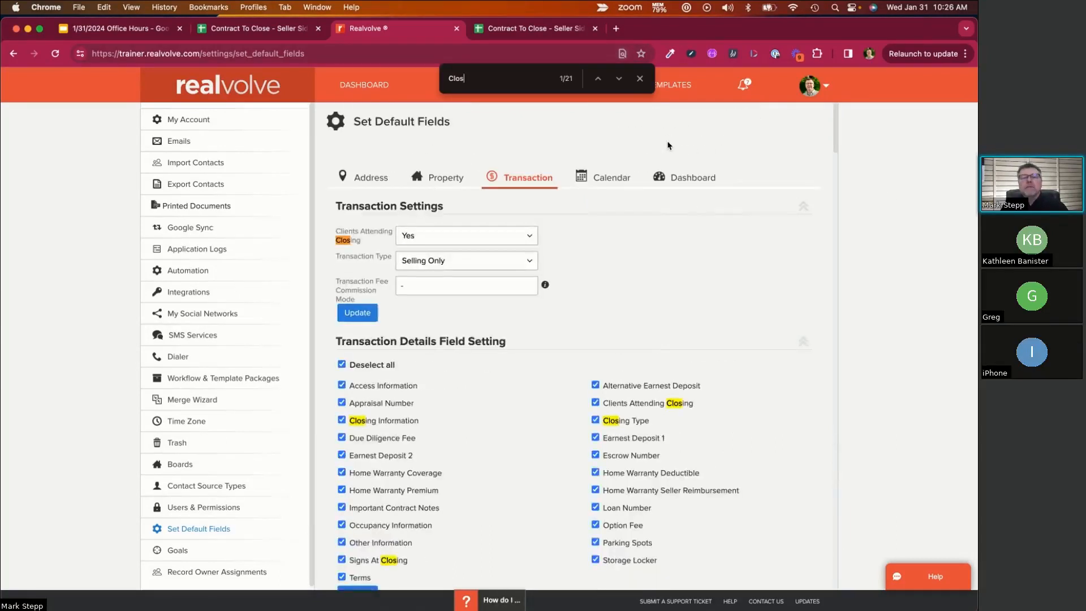
type("e")
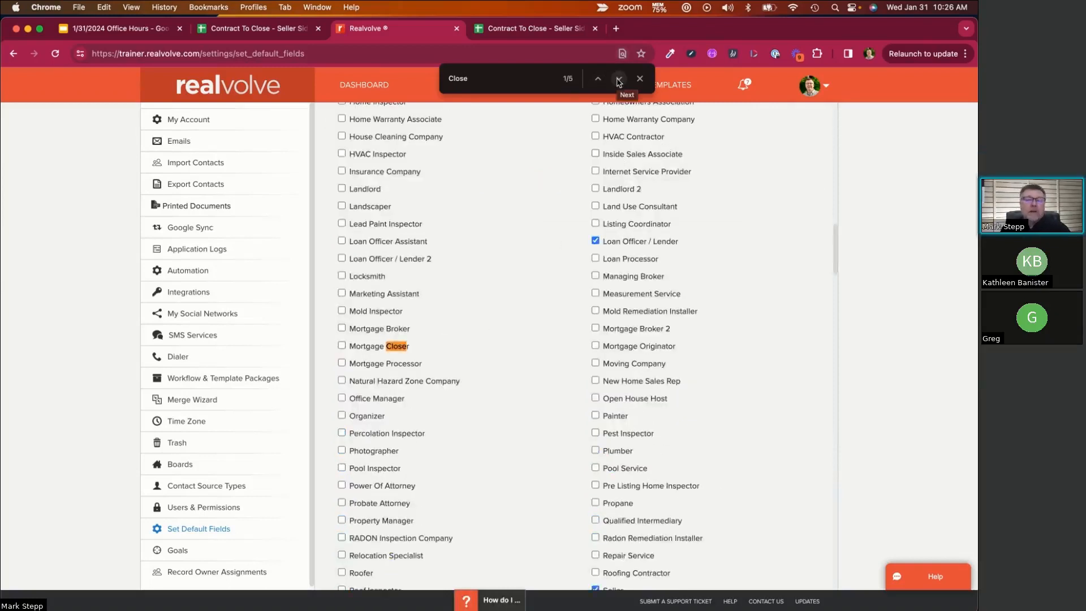
key("BackSpace")
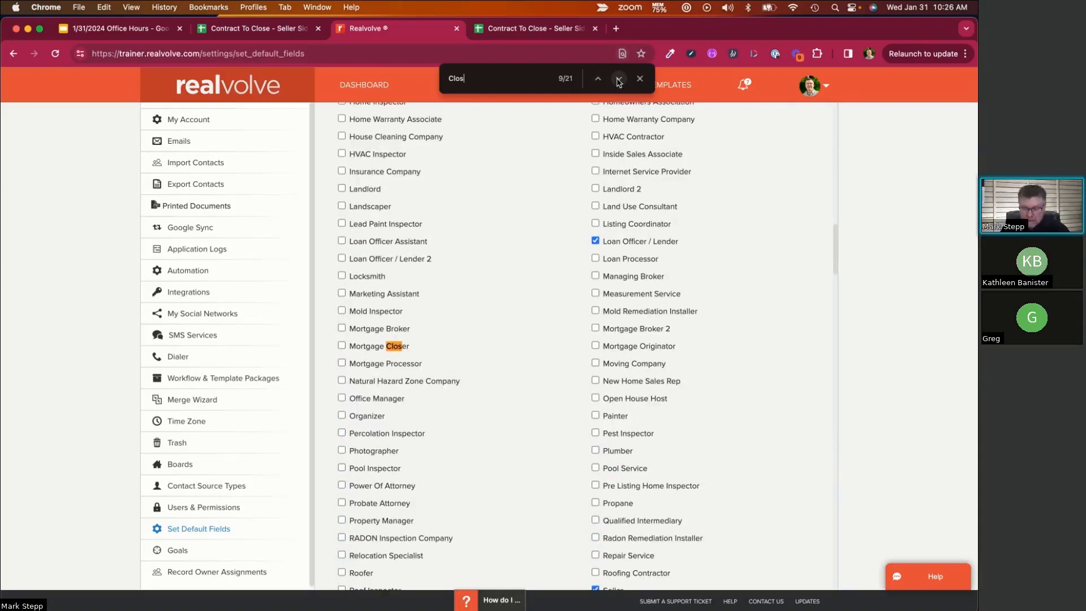
type("in")
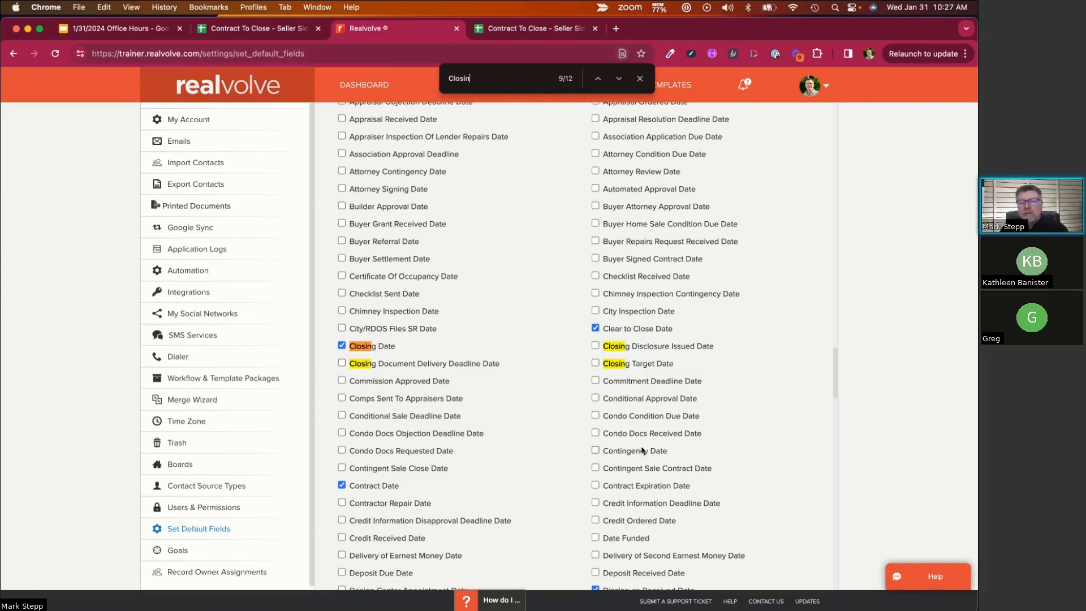
left_click(642, 81)
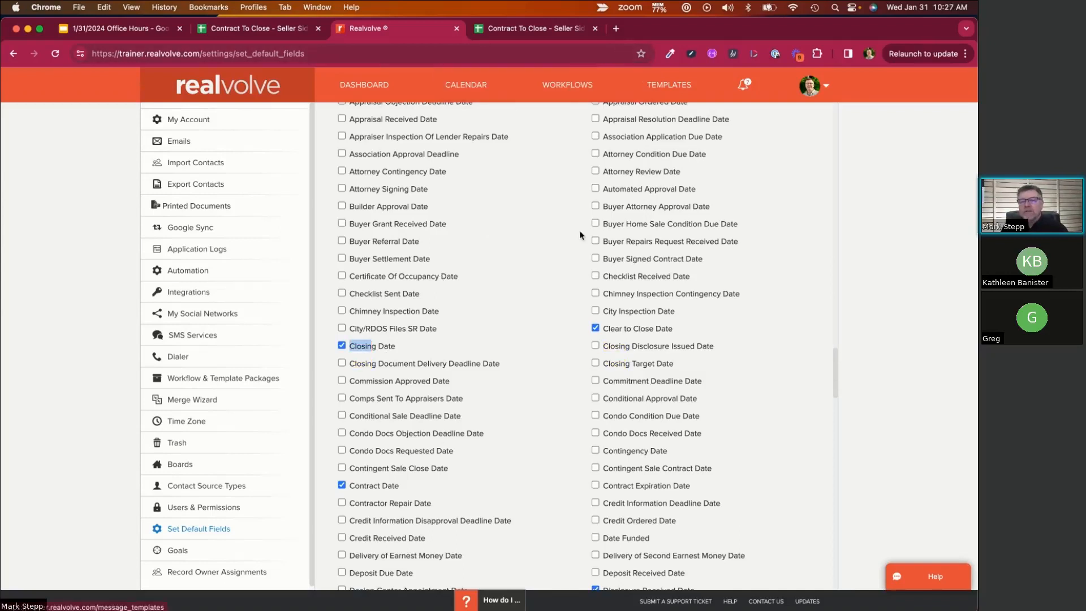
Step: Enable Closing Disclosure Issued Date in the Transaction Date Field Settings
left_click(595, 346)
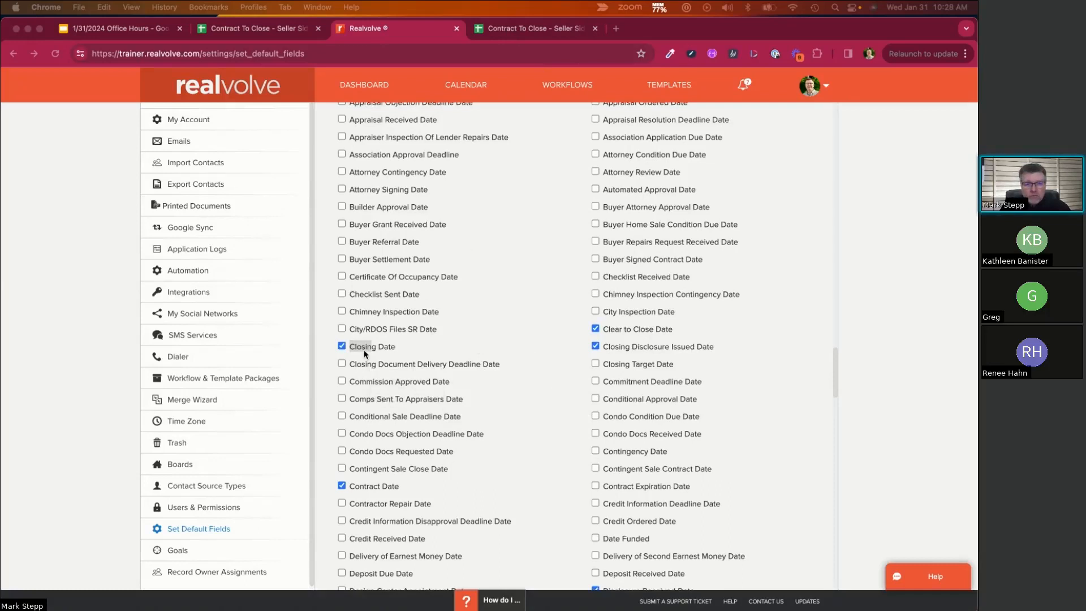
left_click(407, 353)
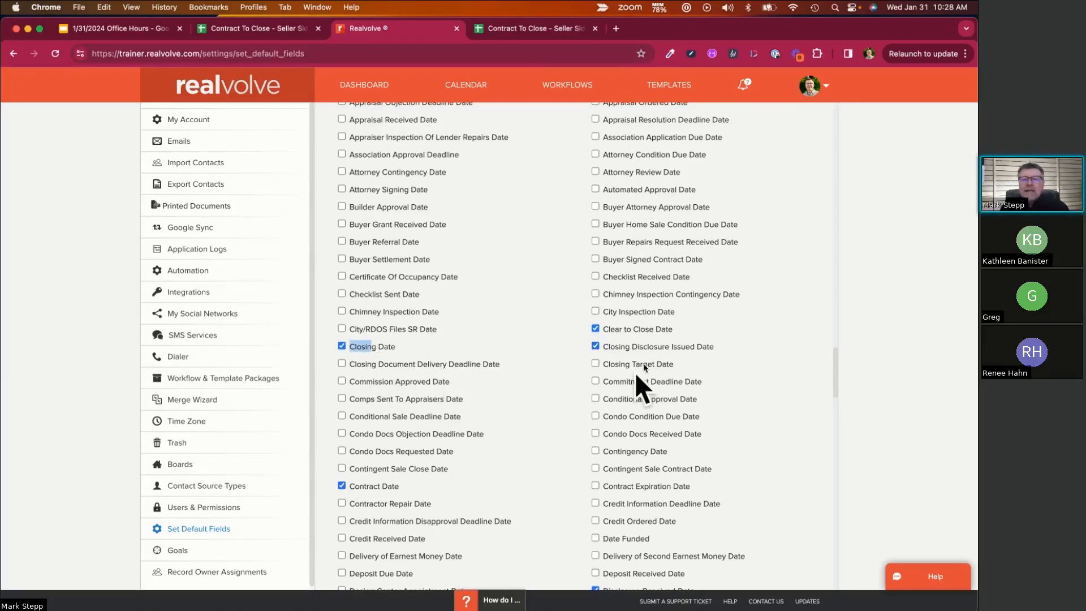
Step: Switch back to the Contract To Close - Seller Side spreadsheet and review the Key Date Type list on the Setup sheet
left_click(548, 34)
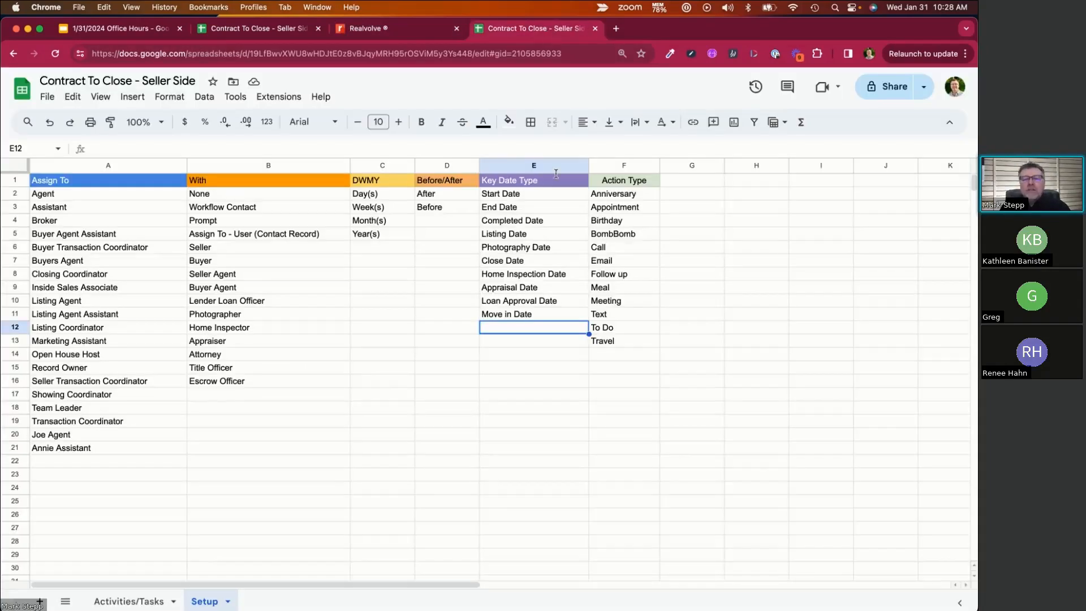
left_click(527, 194)
left_click(535, 247)
left_click(521, 300)
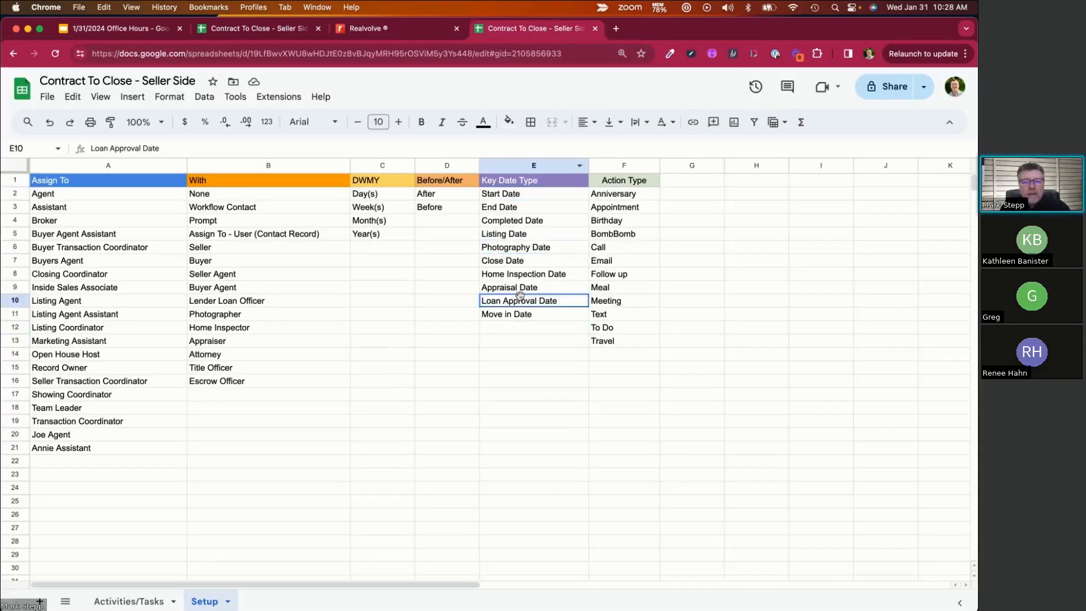
left_click(520, 328)
left_click(515, 448)
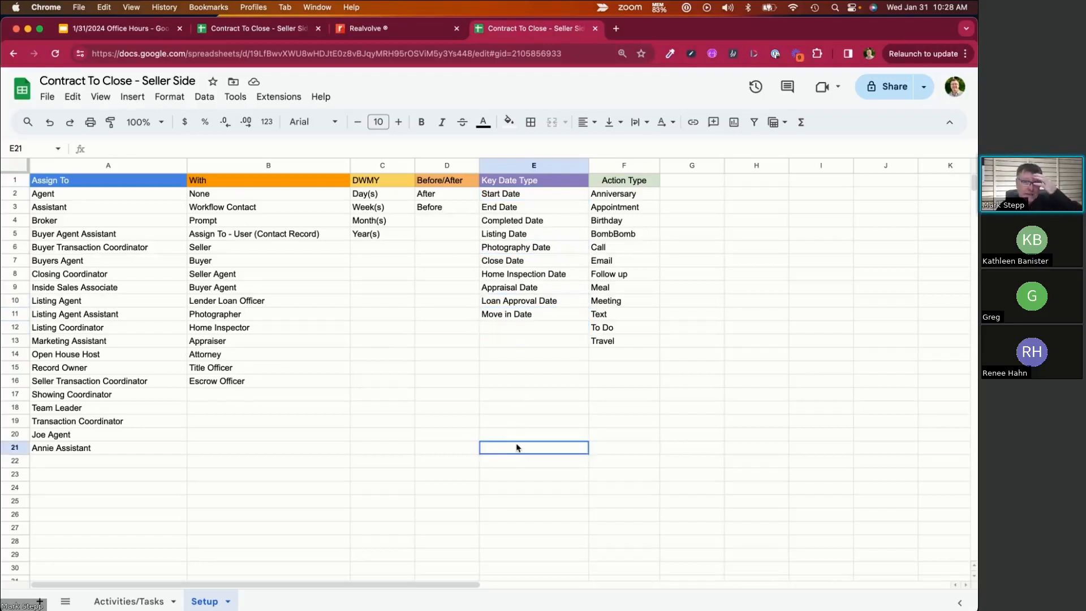
Step: Examine the empty rows below Move in Date in the Key Date Type column as room for additional dates
left_click(520, 314)
left_click(526, 340)
left_click(525, 330)
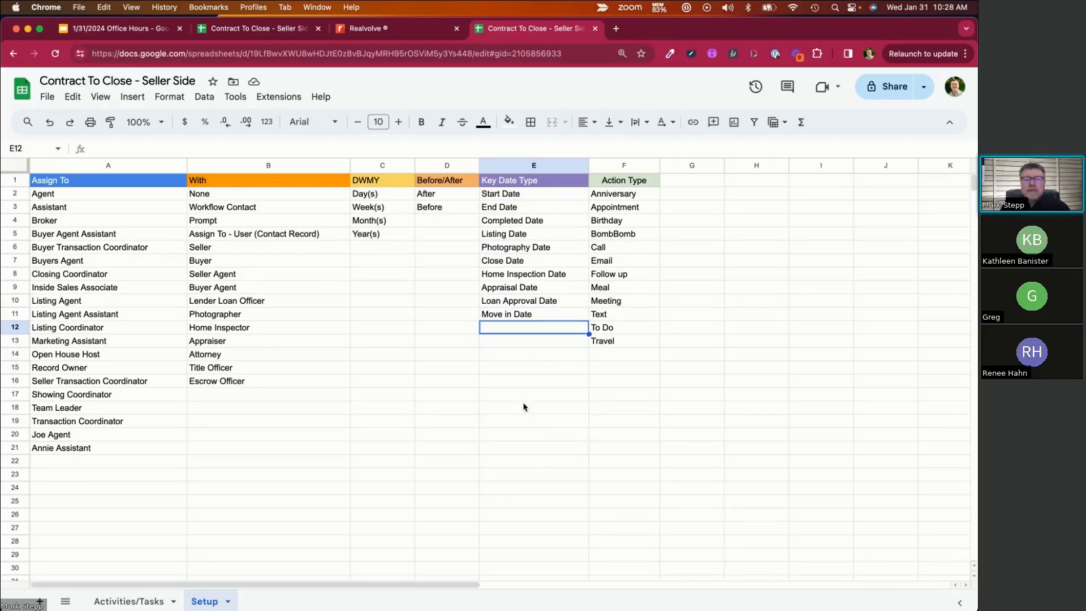
left_click(520, 355)
left_click(519, 384)
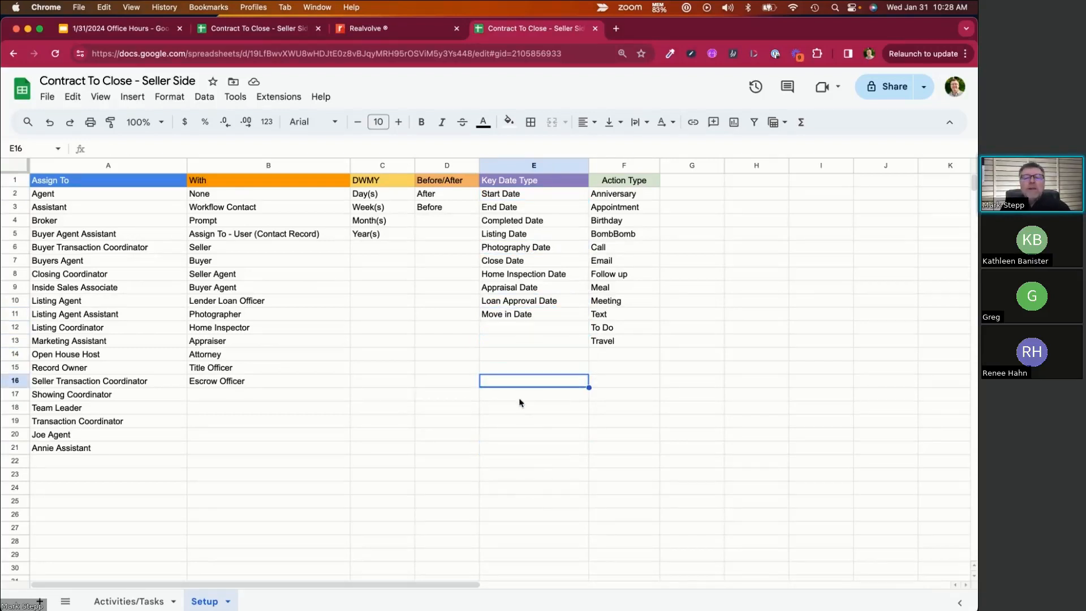
left_click(519, 406)
left_click(518, 437)
left_click(522, 340)
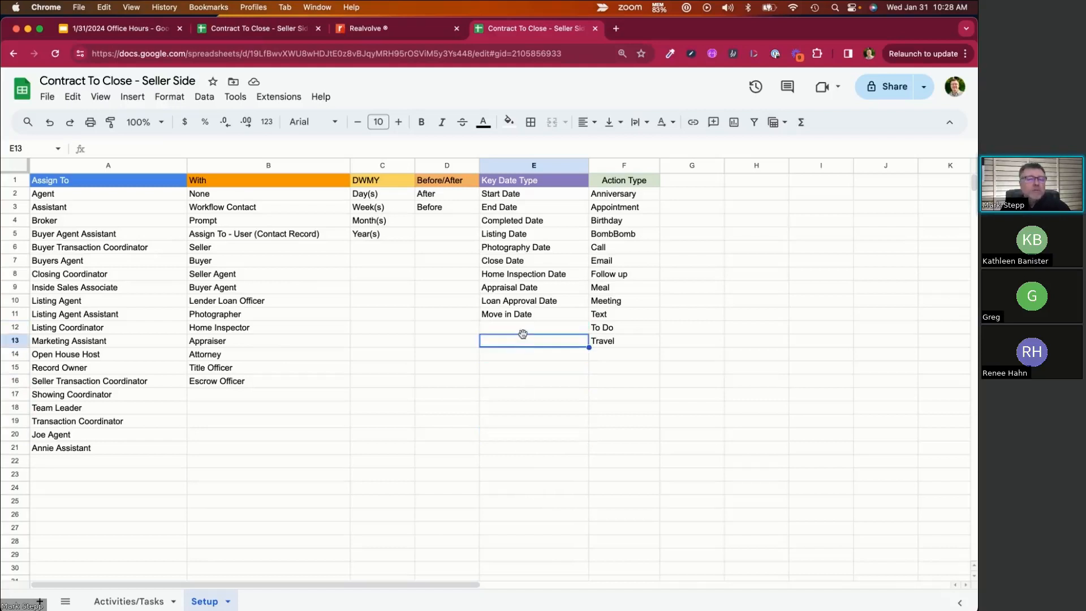
Step: On the Activities/Tasks sheet, assign the sample activity in row 2 to Buyers Agent with Seller Agent as recipient
left_click(524, 331)
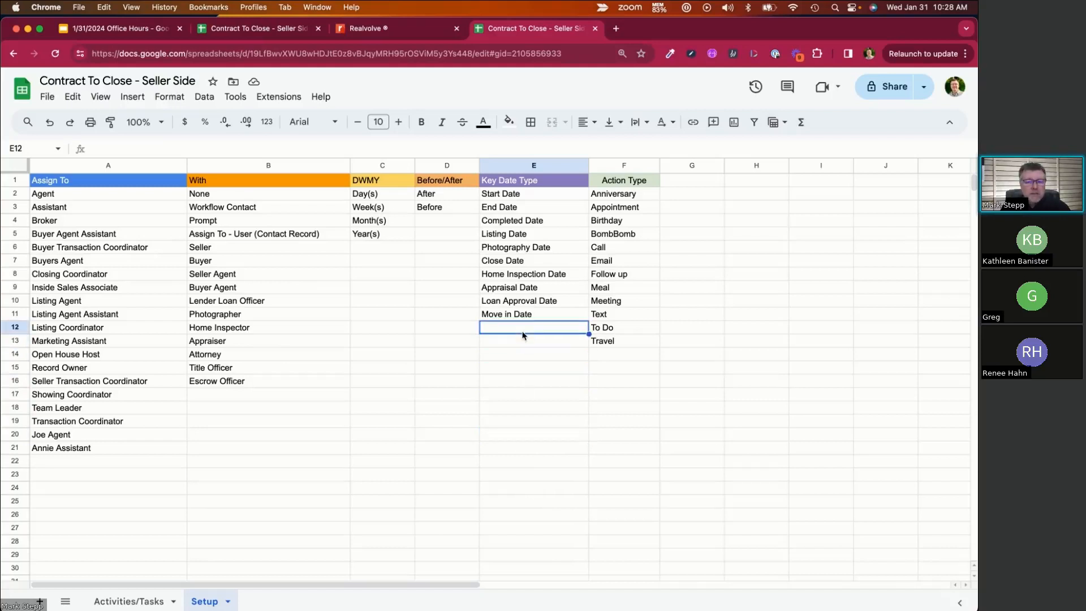
left_click(146, 600)
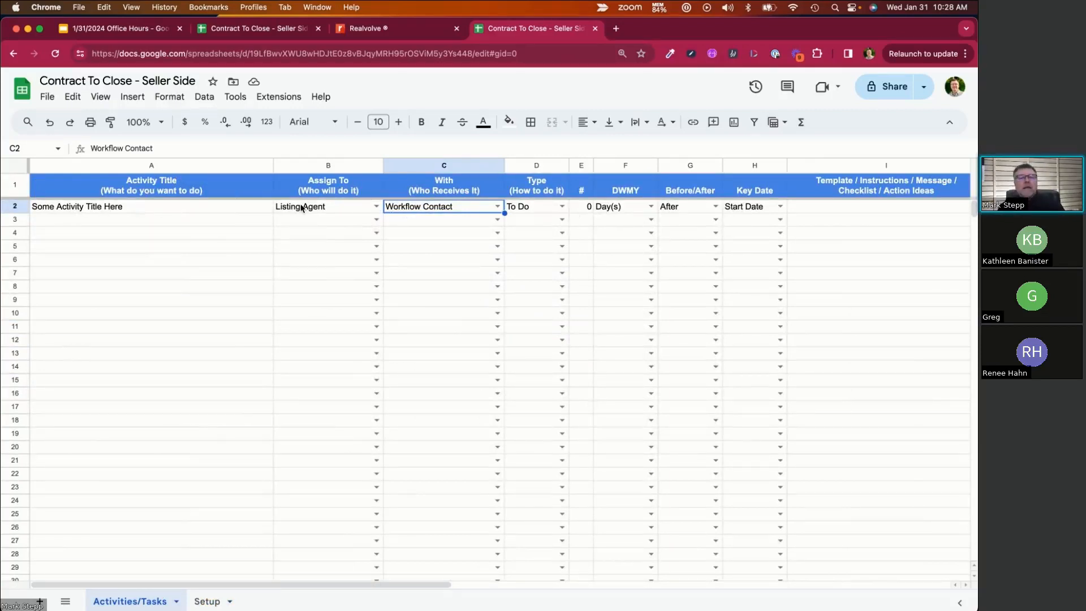
left_click(376, 207)
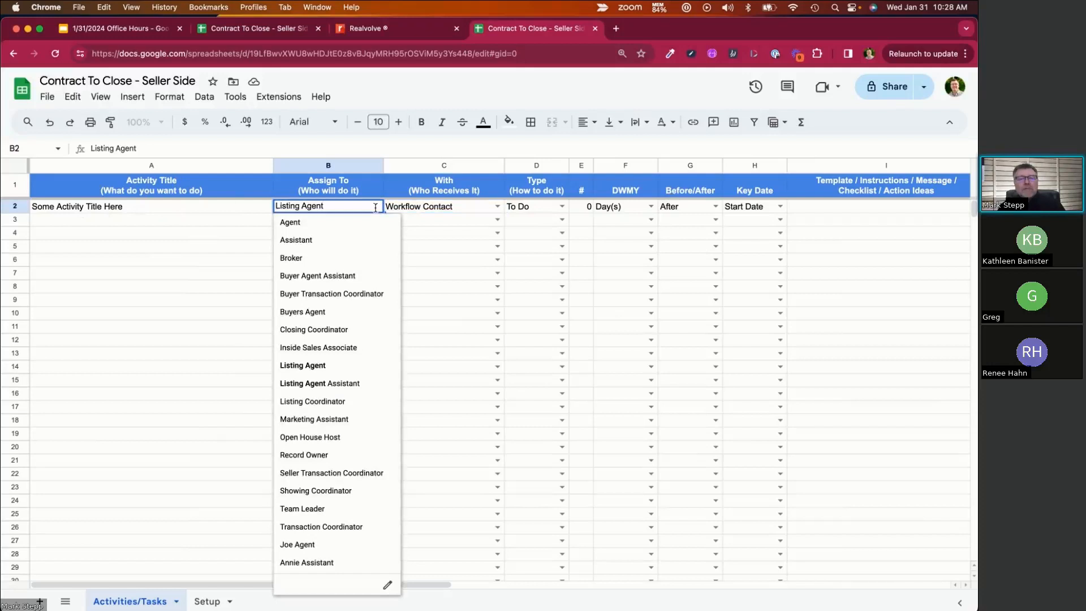
left_click(339, 312)
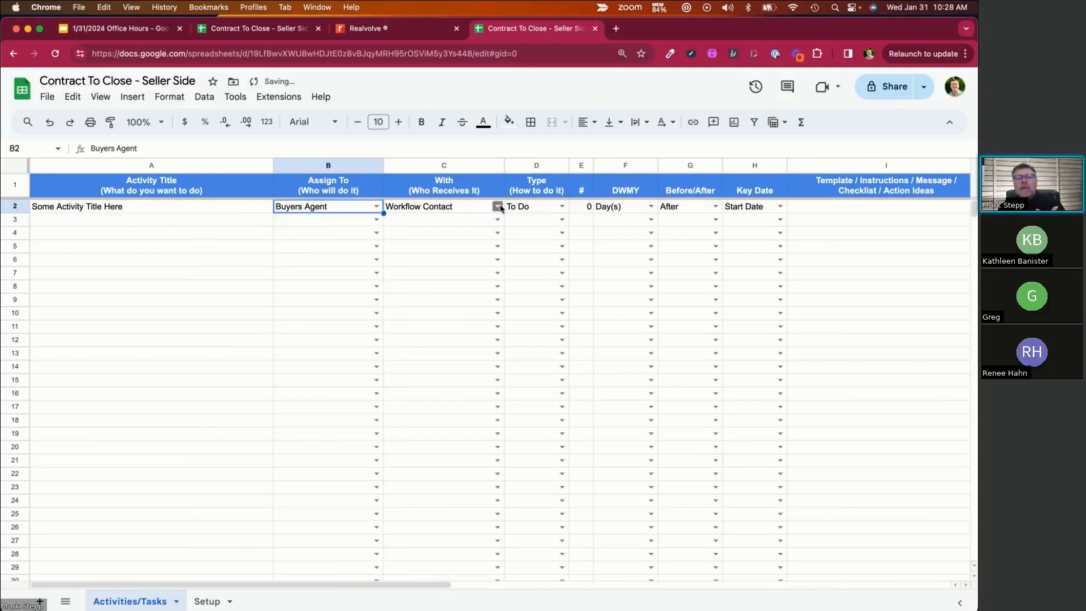
left_click(497, 207)
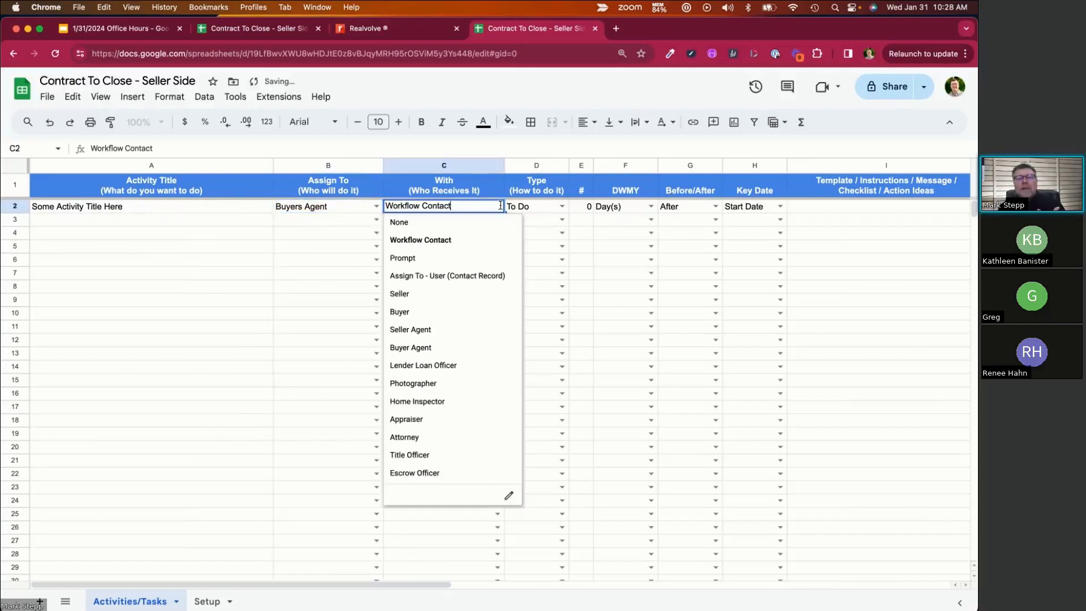
left_click(453, 331)
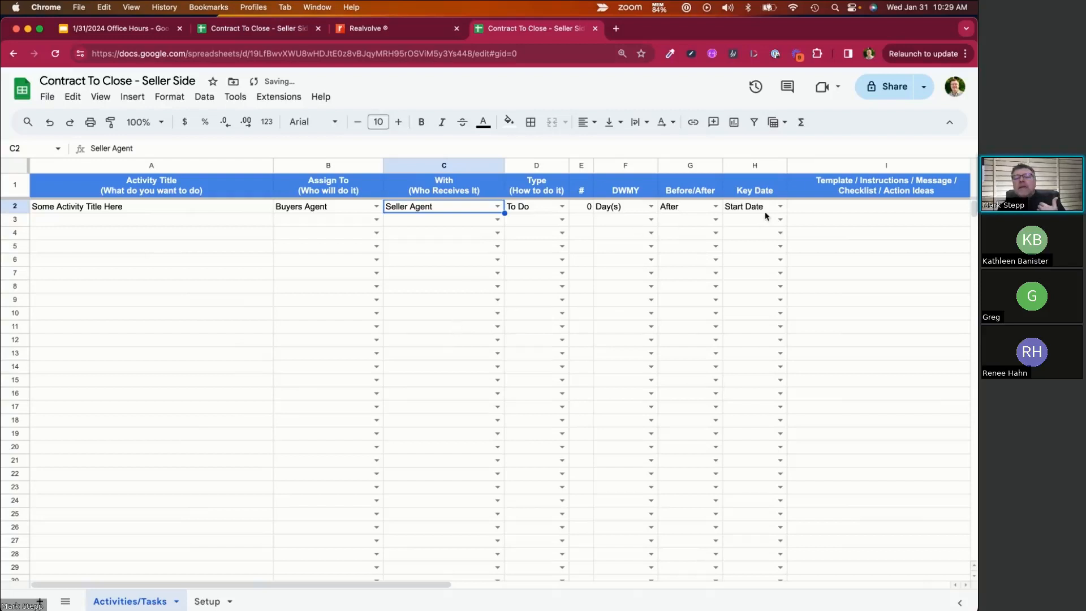
Step: Set the sample activity's key date to Close Date and widen the Key Date column
left_click(780, 207)
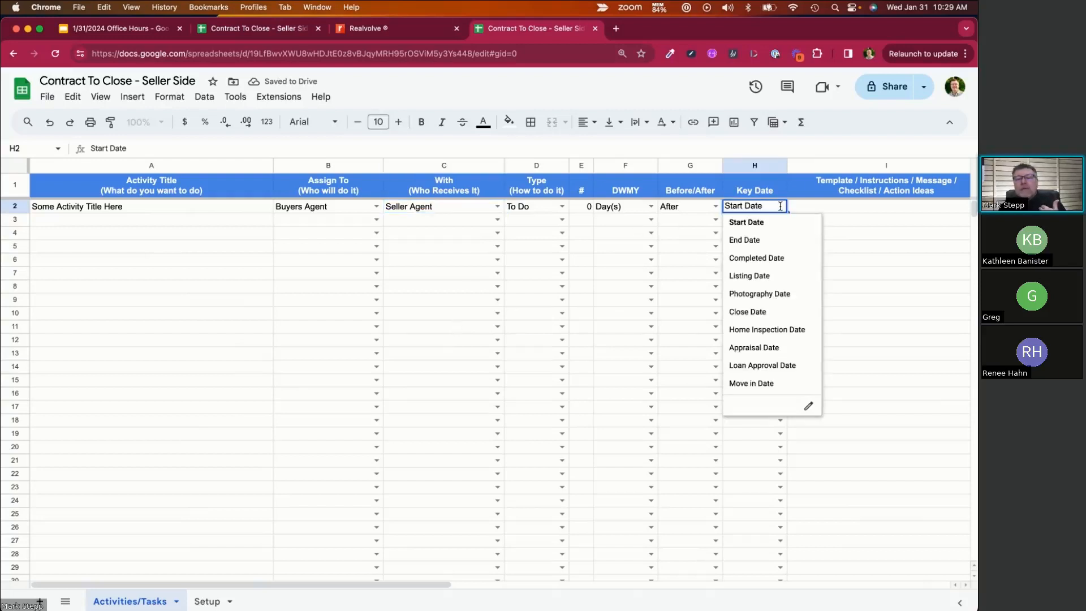
left_click(750, 312)
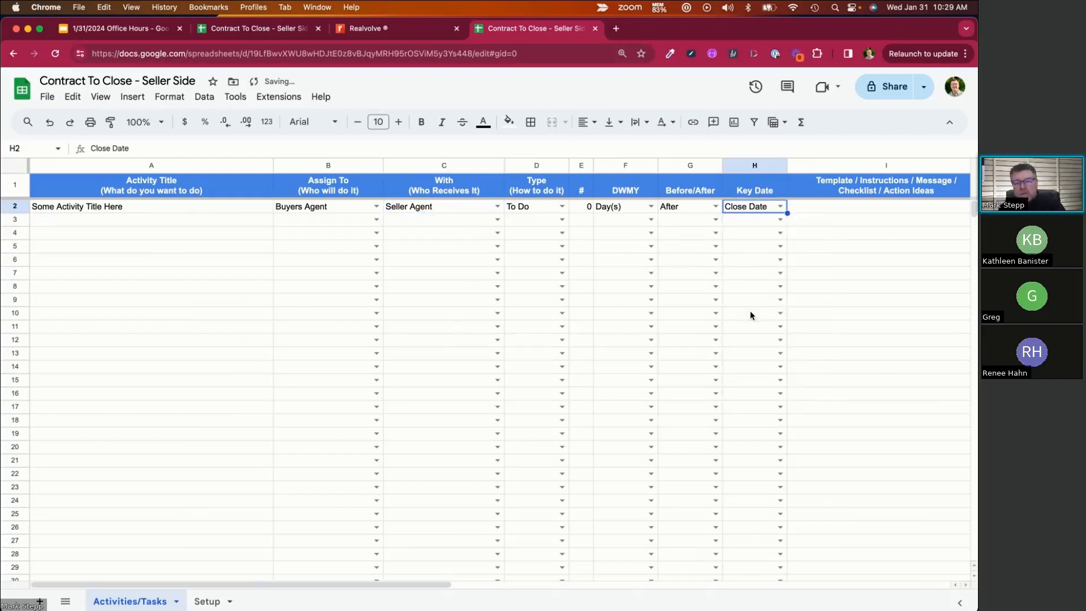
left_click_drag(790, 165, 822, 166)
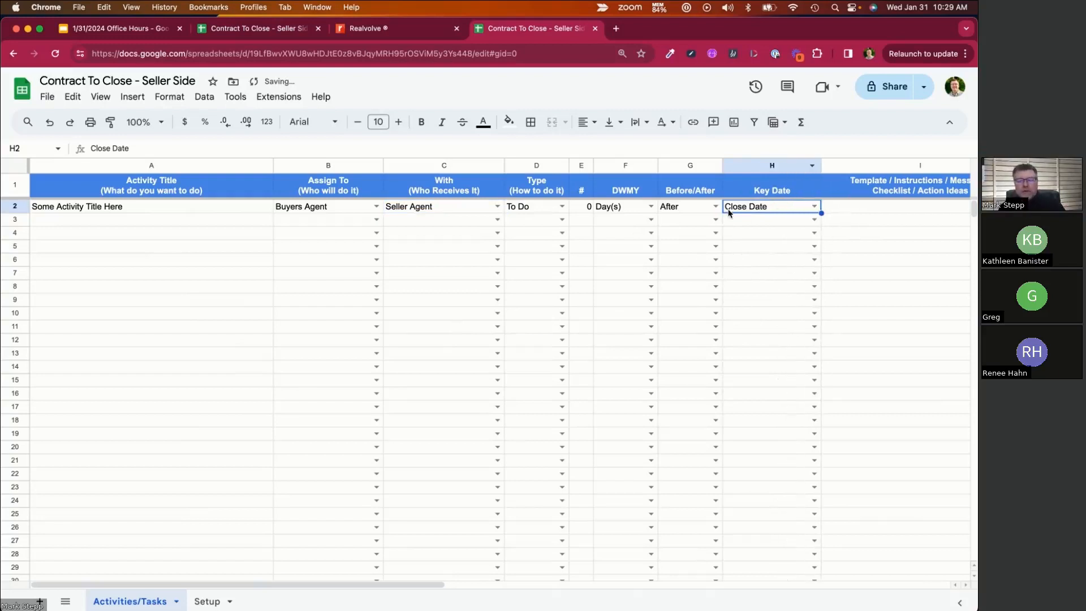
left_click(842, 212)
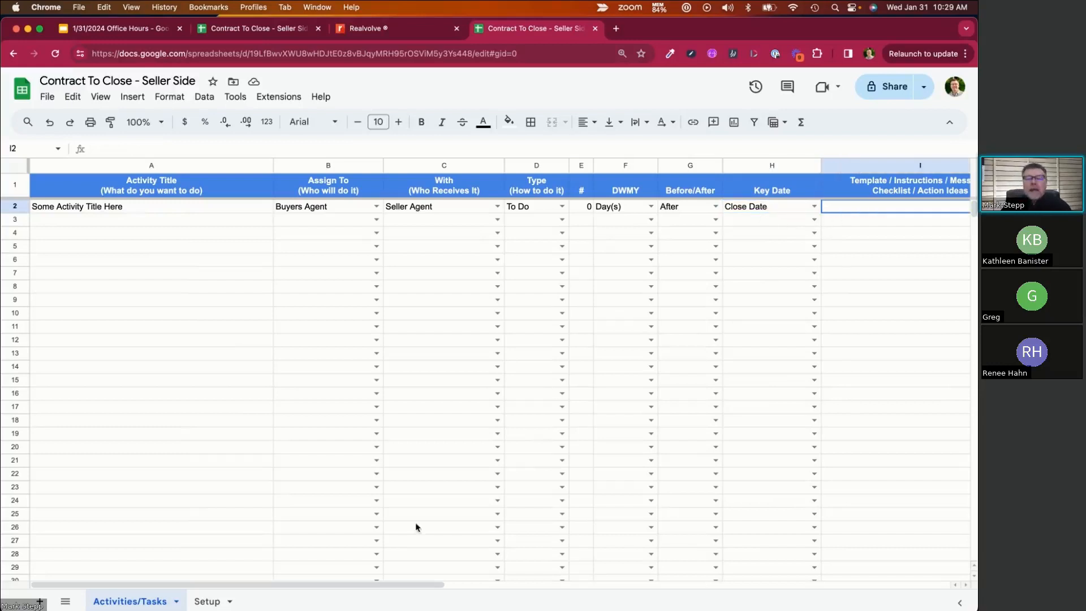
Step: Compare the Setup lists with the sample activity's columns on the Activities/Tasks sheet, including its # value
left_click(207, 601)
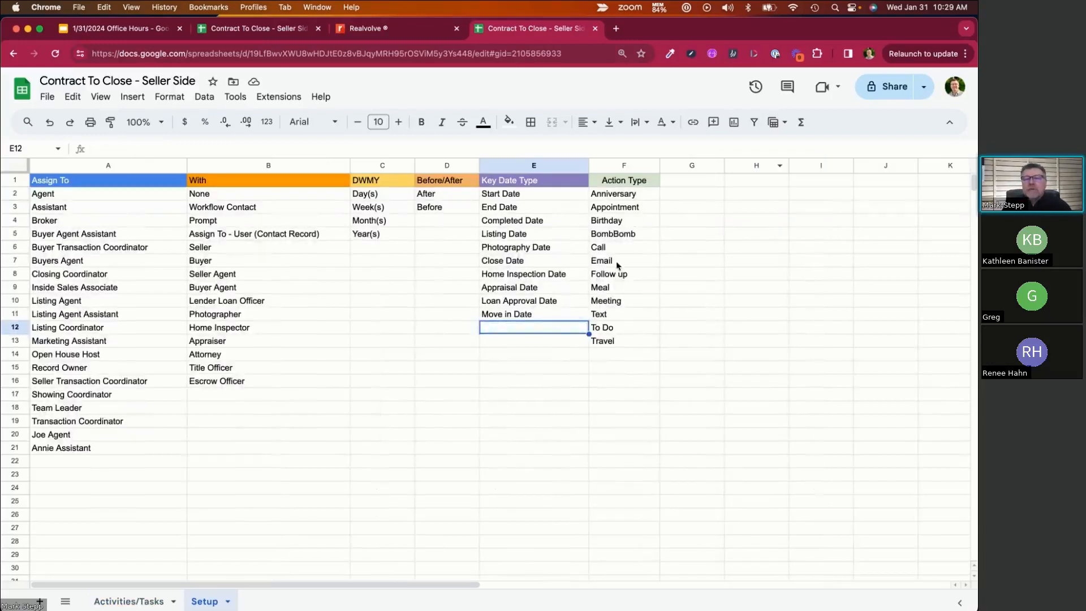
left_click(129, 602)
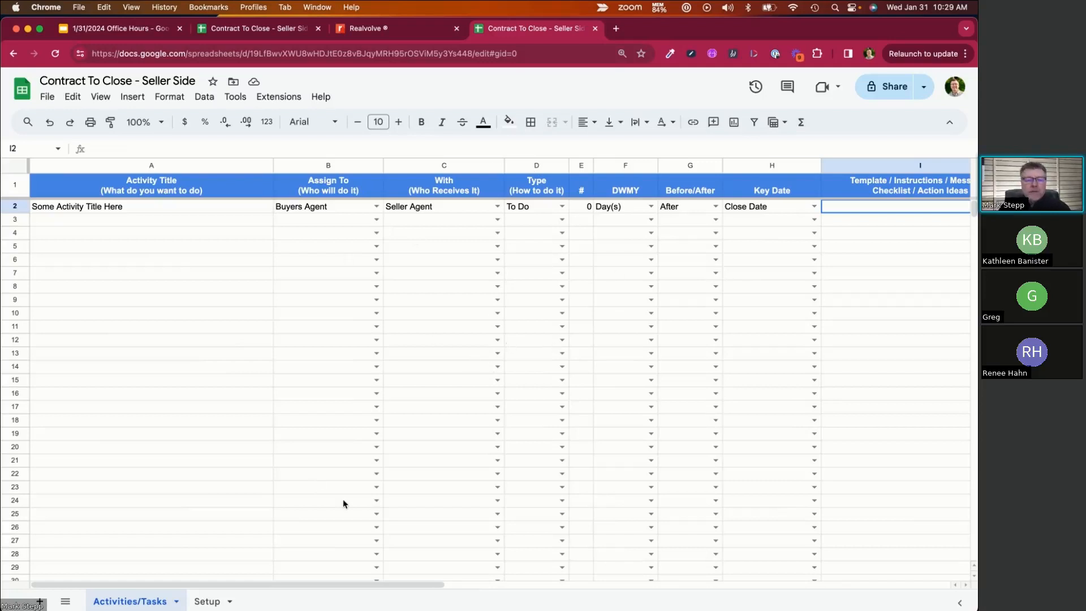
left_click(214, 603)
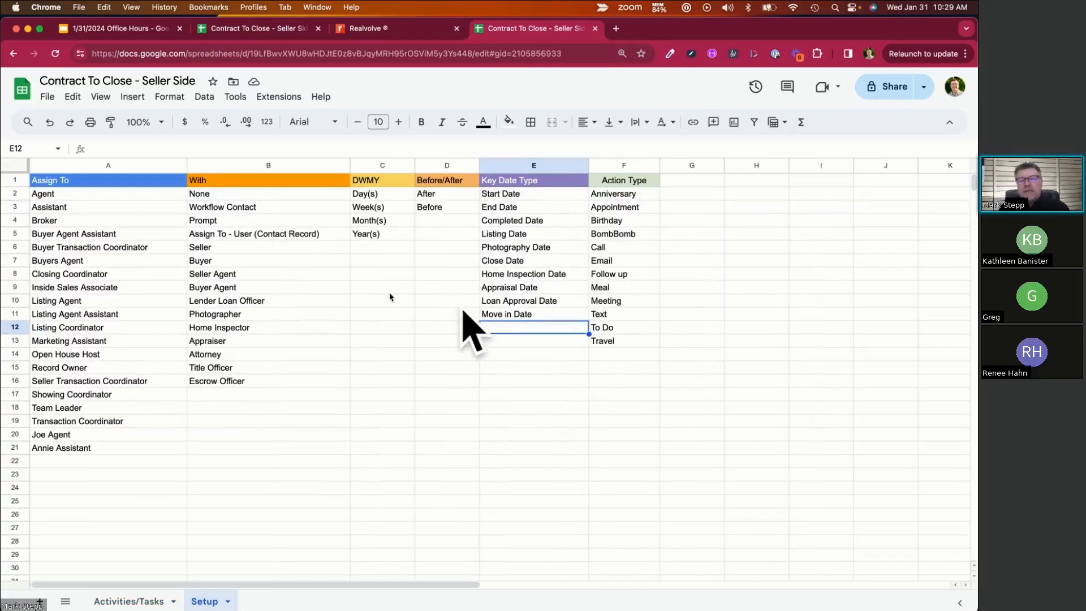
left_click(128, 602)
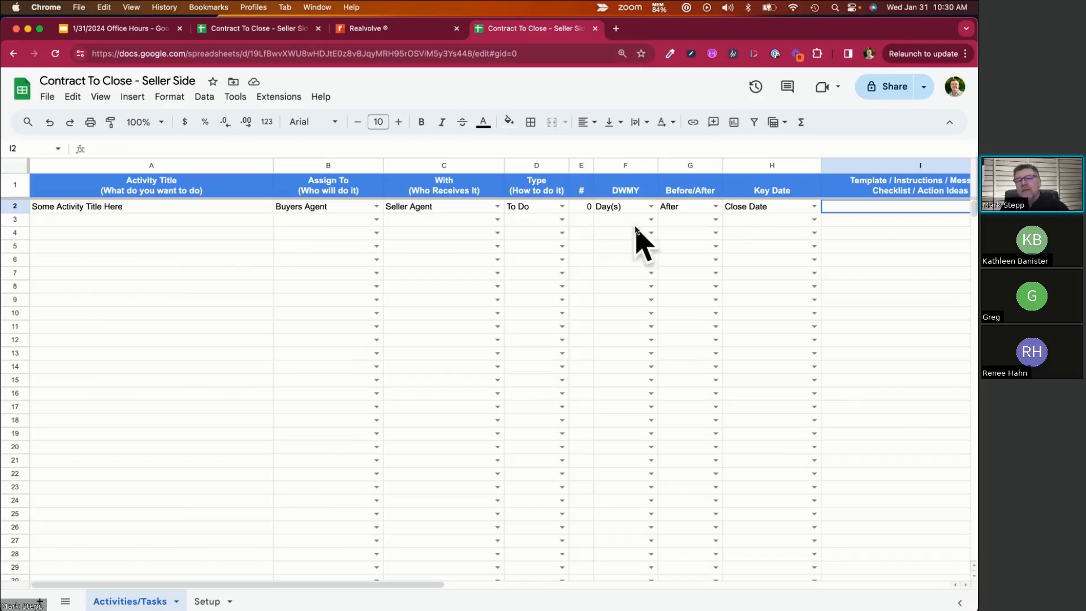
left_click(586, 210)
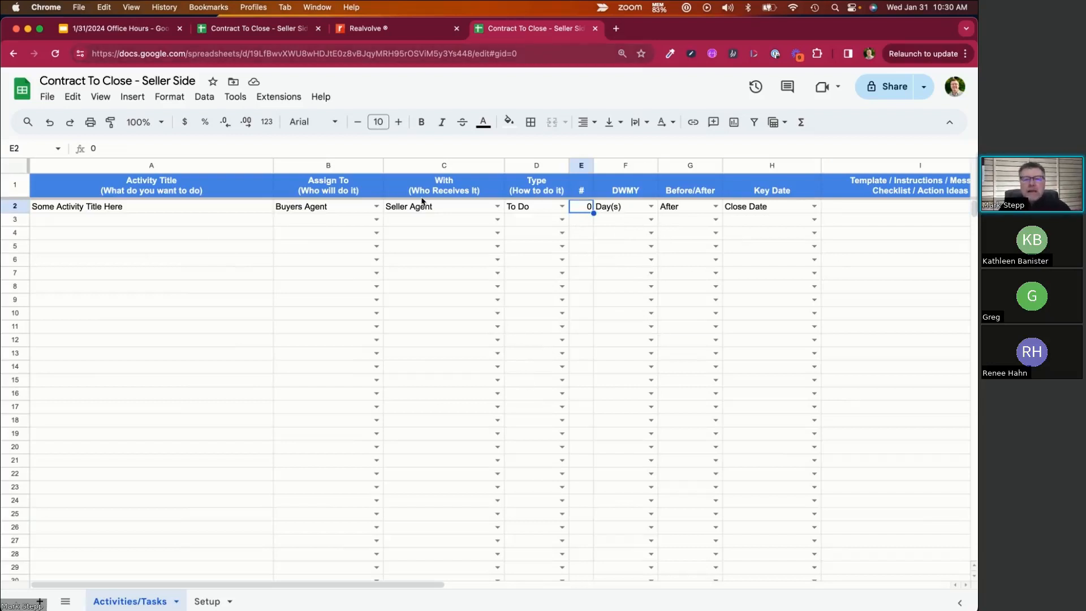
Step: Switch to the filled-in Contract To Close - Seller Side spreadsheet and examine its activity titles, including the closing appointment with the street address merge field
left_click(256, 34)
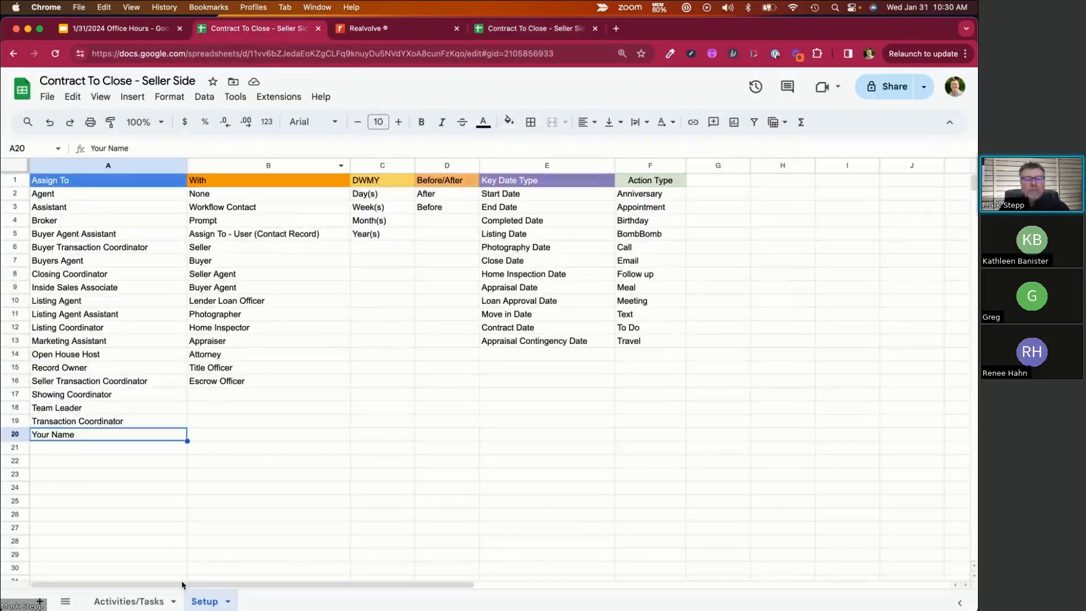
left_click(131, 602)
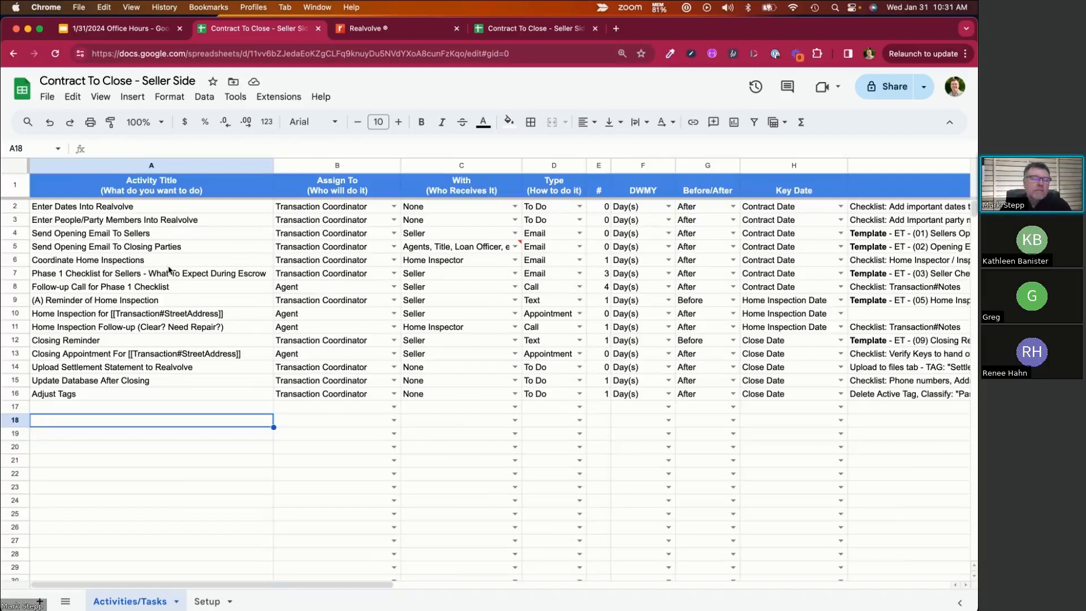
left_click(142, 209)
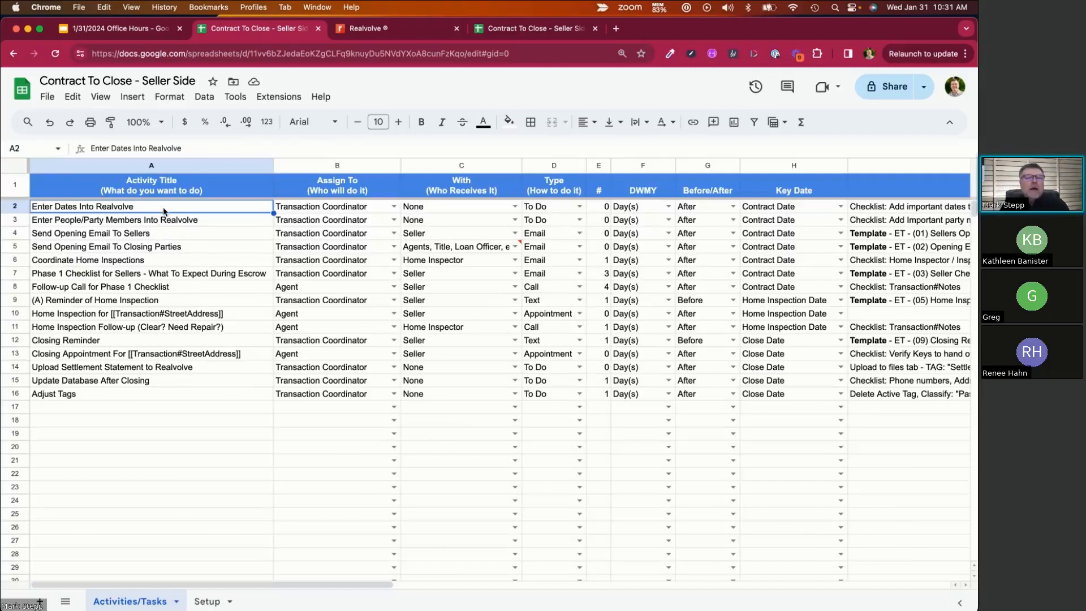
left_click(170, 221)
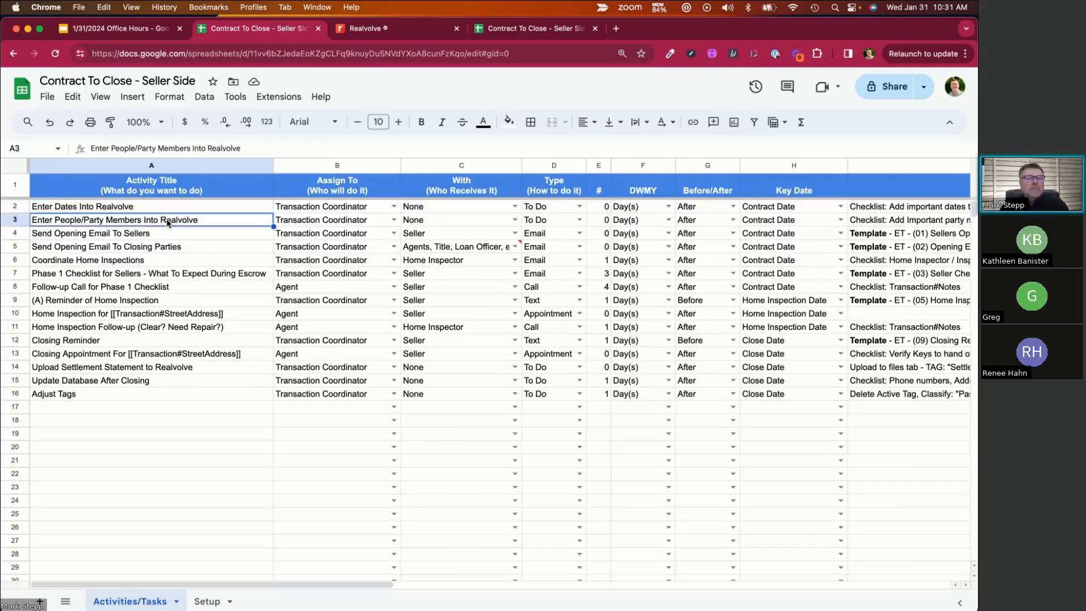
left_click(144, 358)
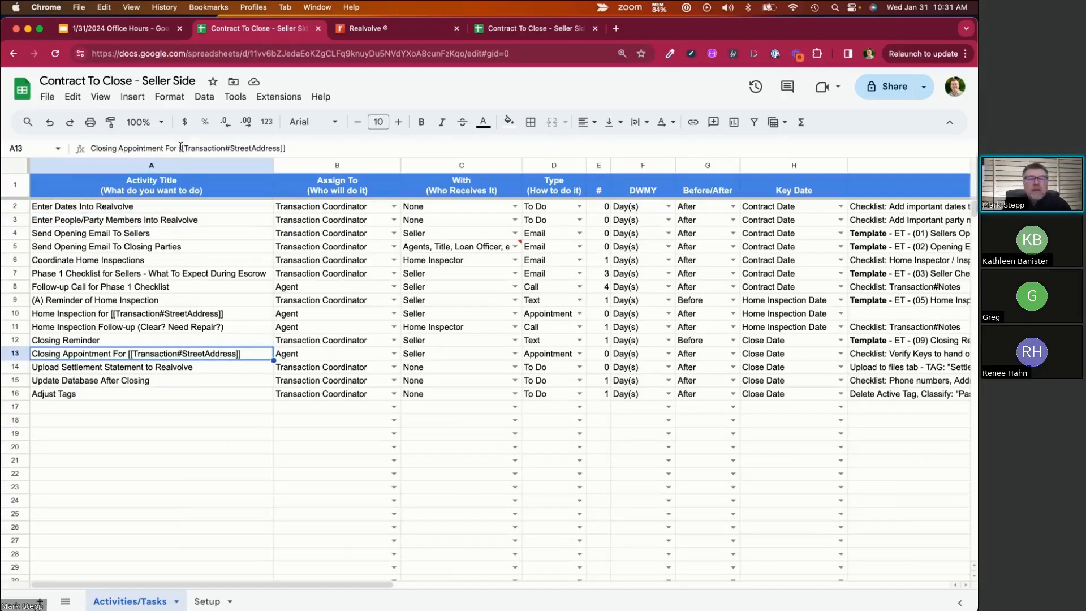
Step: Switch to Realvolve, open the workflows while discarding the unsaved field settings, and expand the activities of 2RV Buyer After Close
left_click(393, 28)
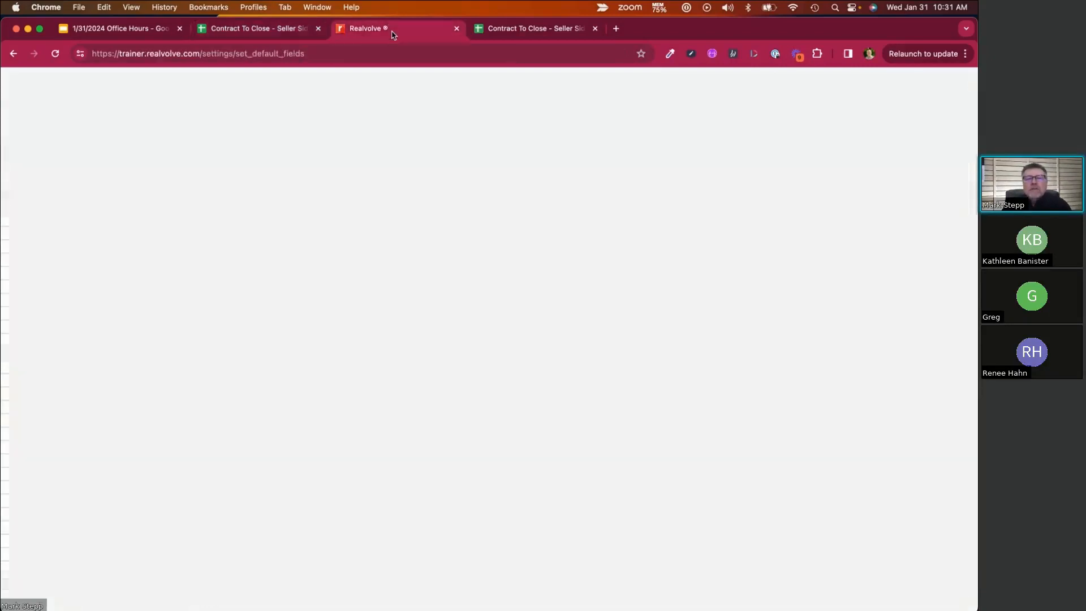
left_click(566, 86)
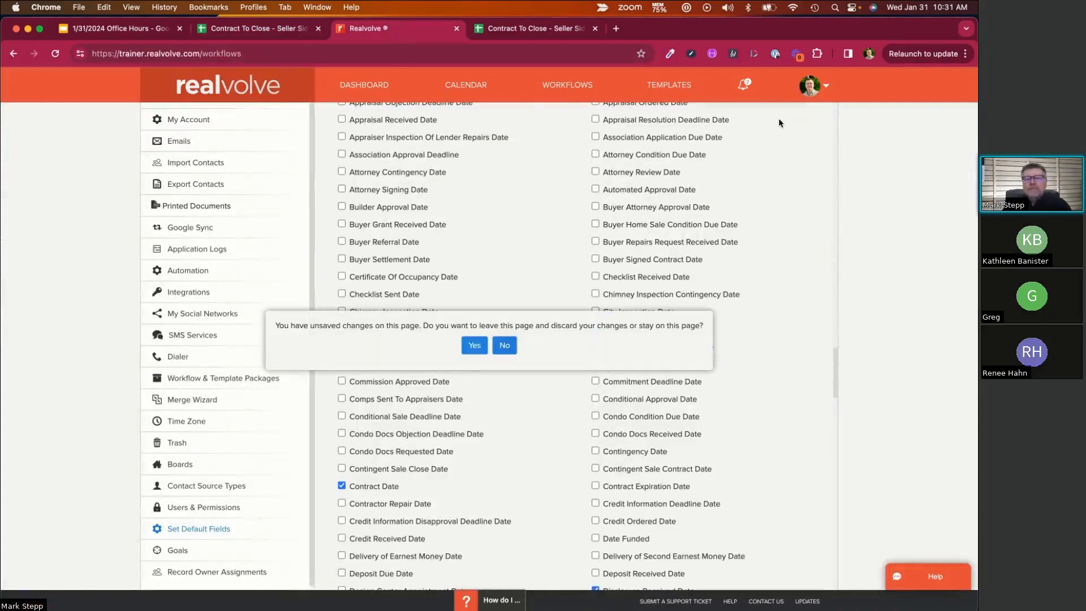
left_click(576, 91)
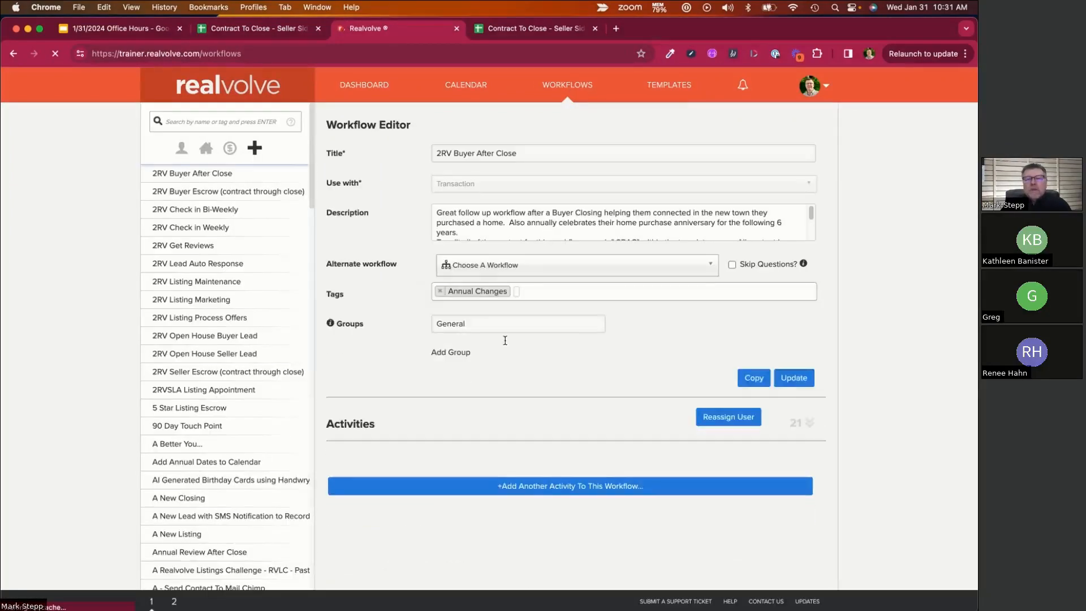
left_click(808, 423)
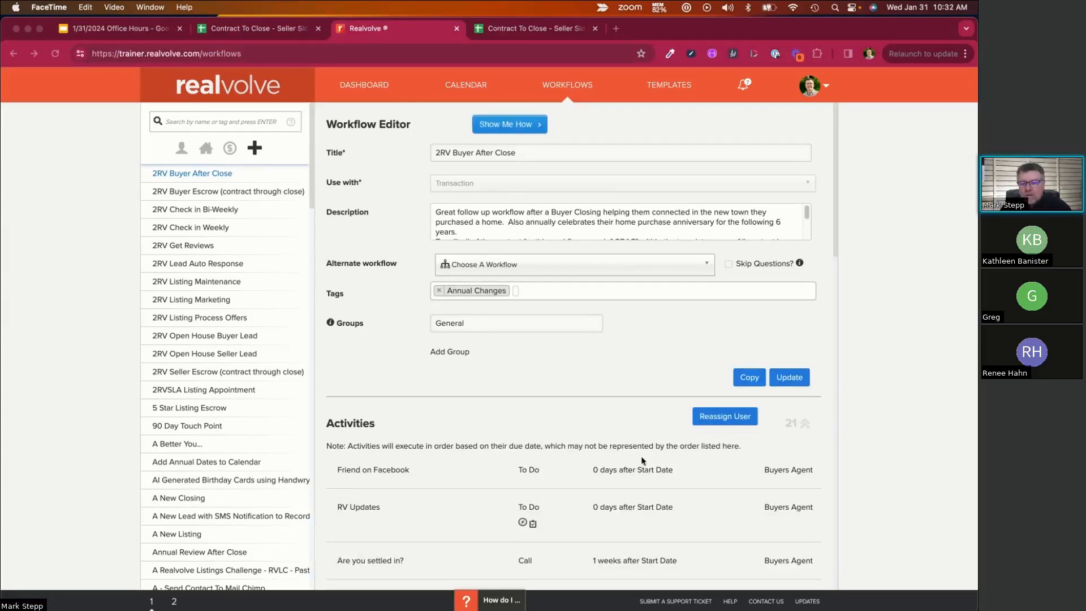
Step: Examine the titles, types, schedules and assignees of the activities in the 2RV Buyer After Close workflow
scroll(591, 368, "down", 3)
scroll(511, 345, "down", 3)
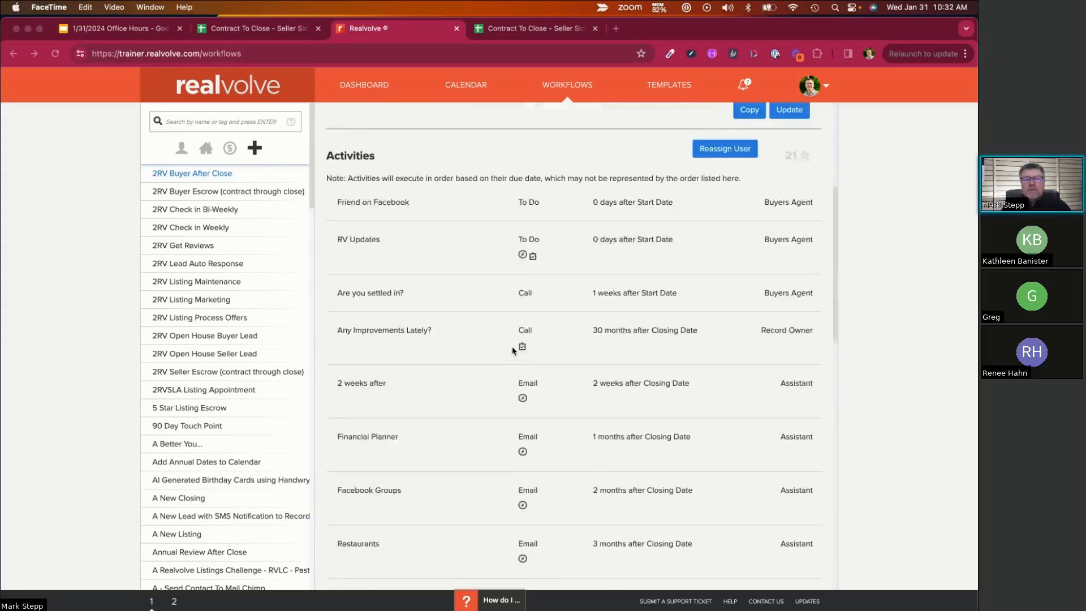
scroll(511, 345, "up", 3)
scroll(514, 344, "up", 3)
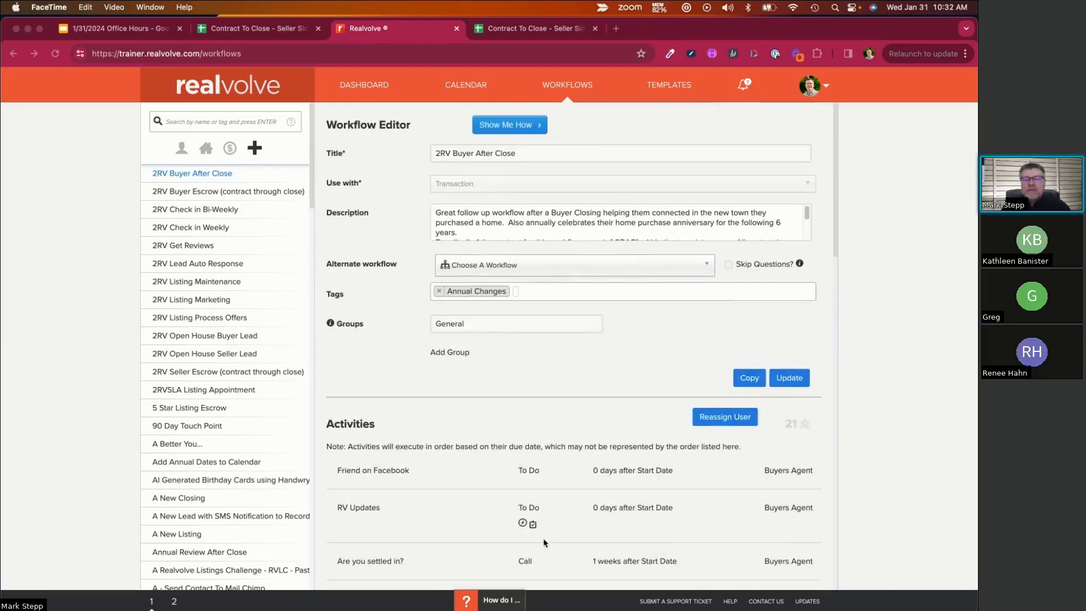
scroll(536, 500, "down", 2)
scroll(536, 501, "down", 2)
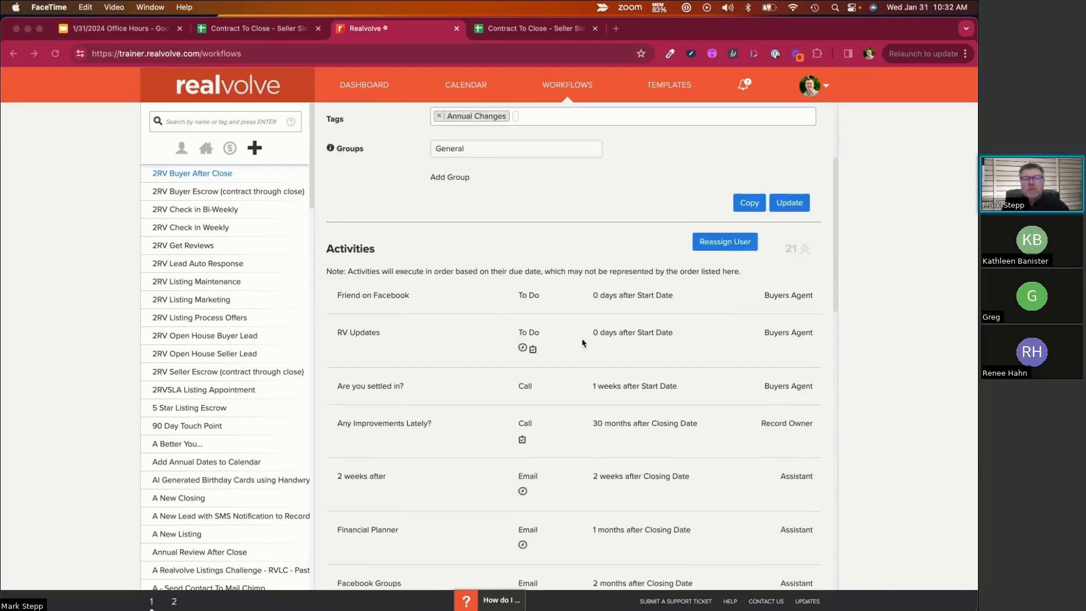
scroll(557, 463, "down", 10)
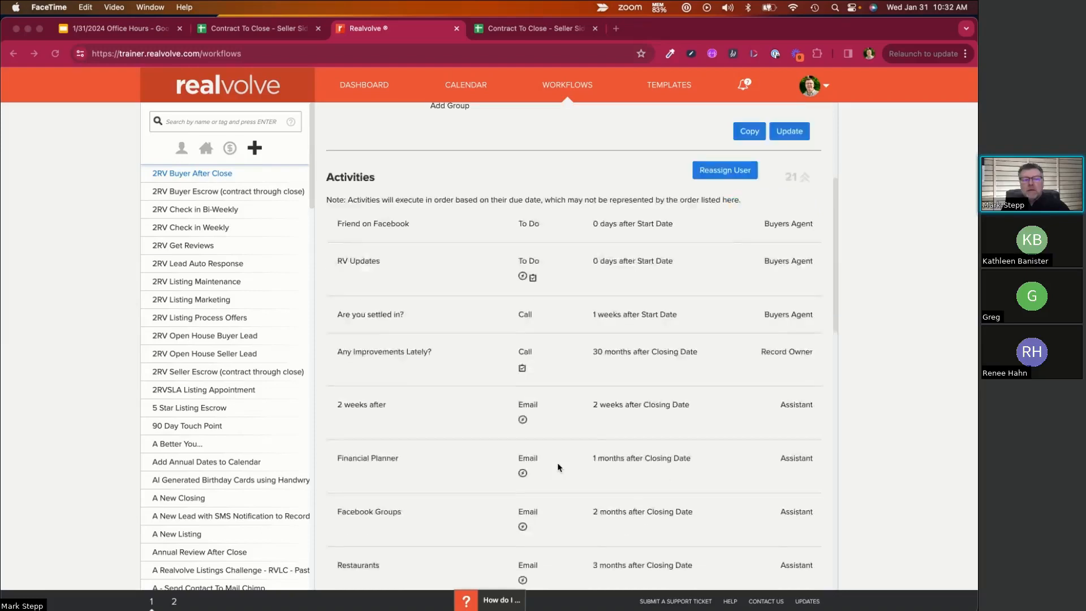
scroll(557, 462, "down", 10)
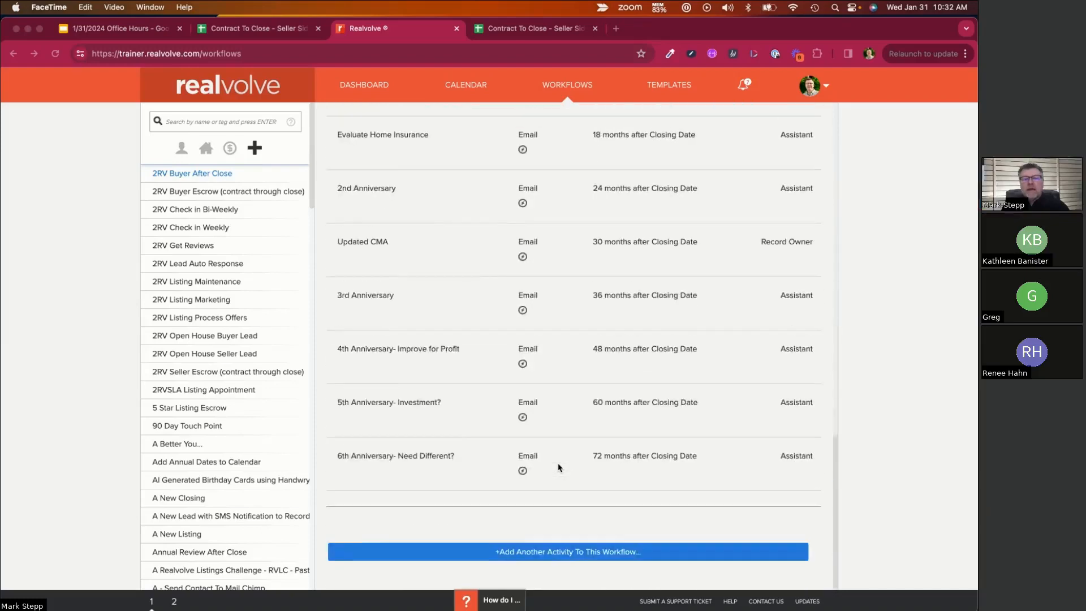
scroll(559, 453, "up", 6)
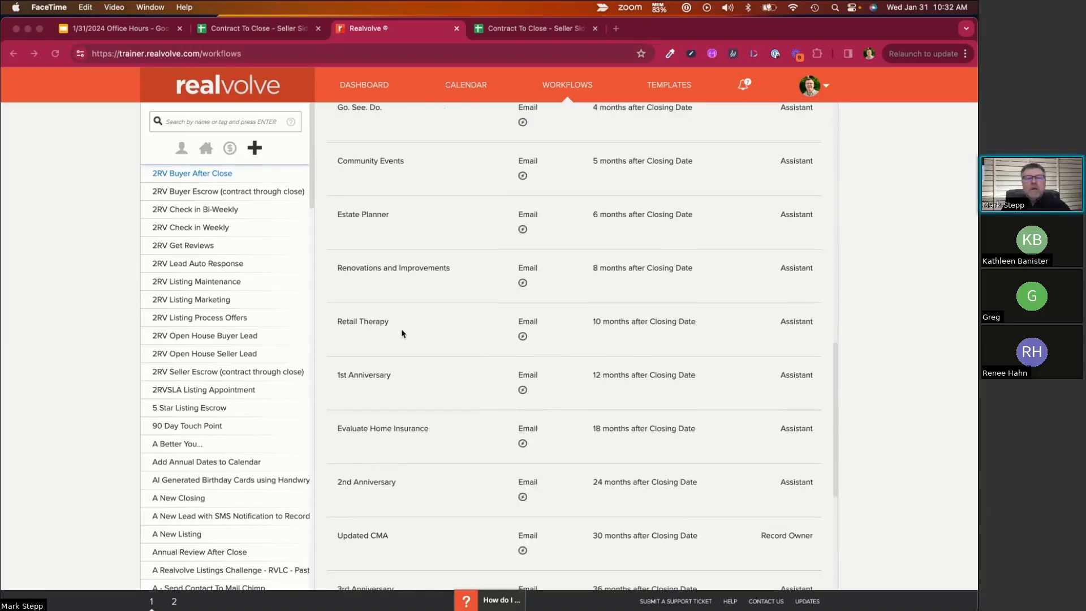
scroll(461, 369, "down", 5)
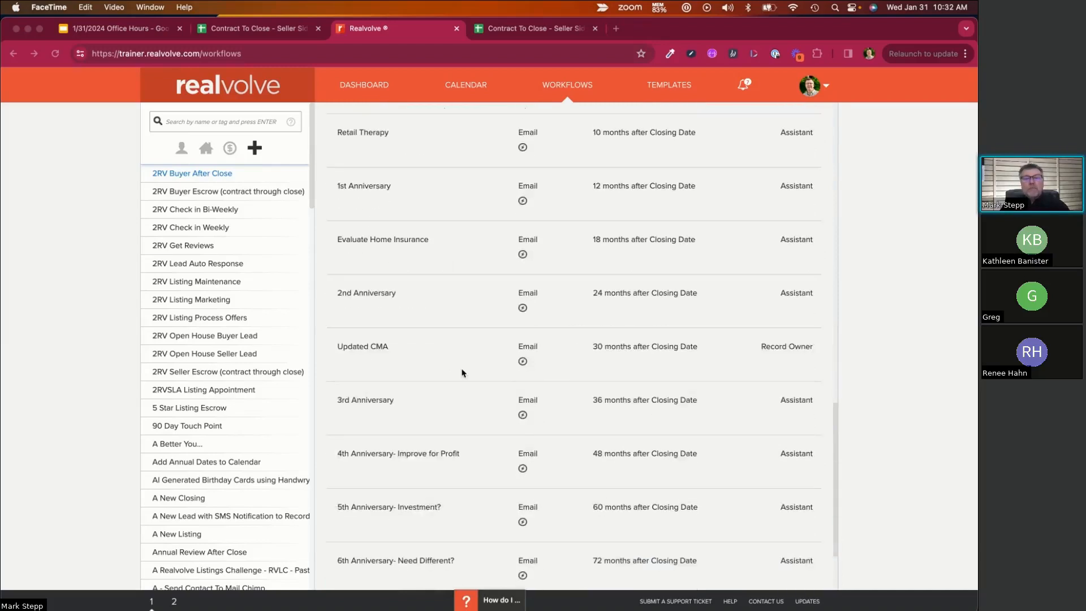
Step: Open the 2nd Anniversary activity for editing and append the Transaction#StreetAddress merge field to its title
left_click(433, 313)
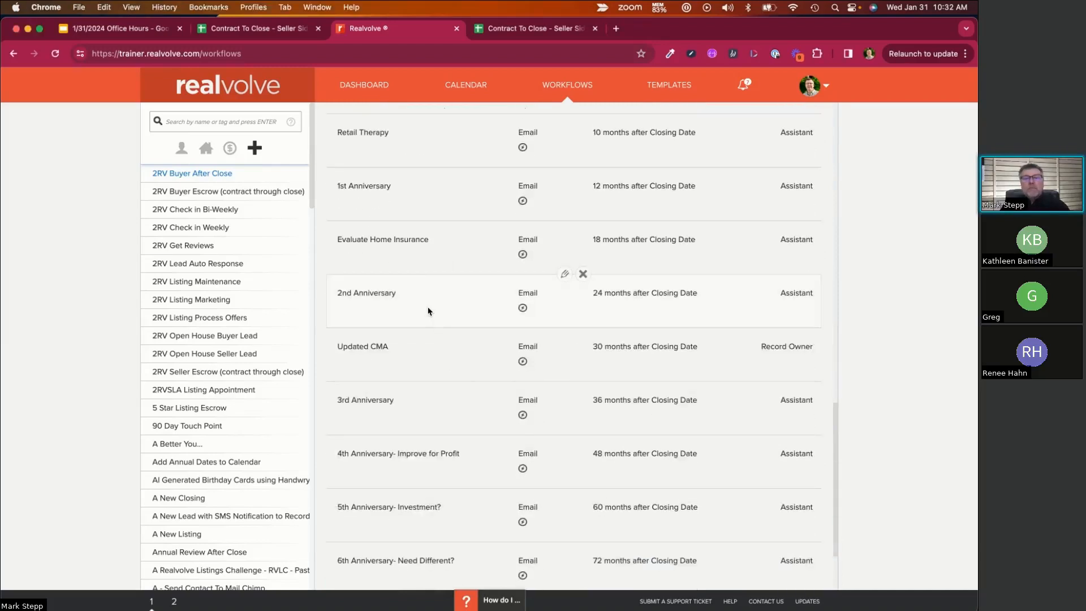
left_click(562, 273)
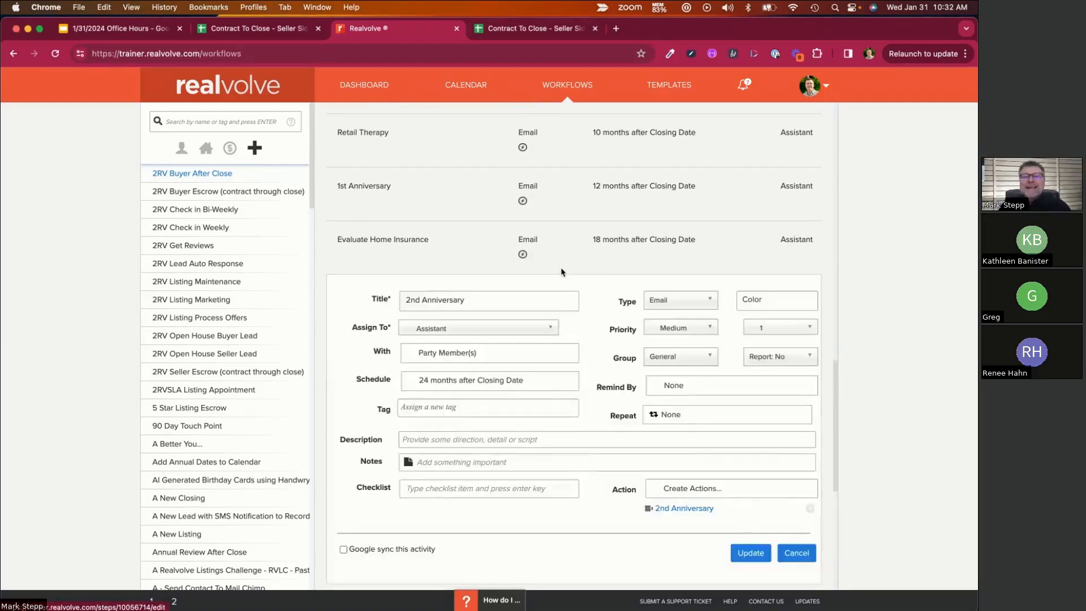
left_click(510, 303)
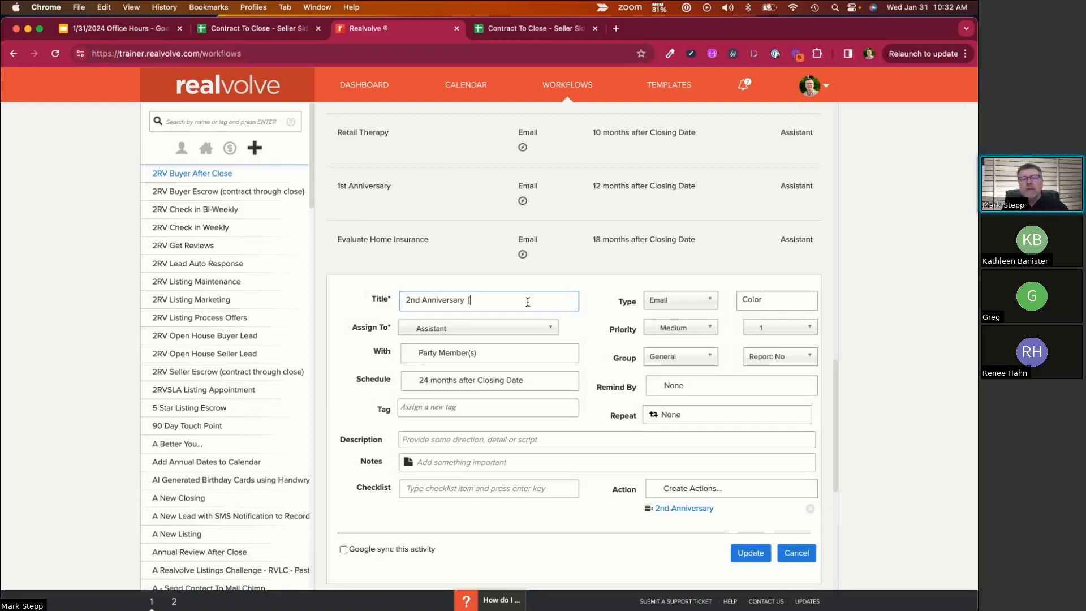
type("[[")
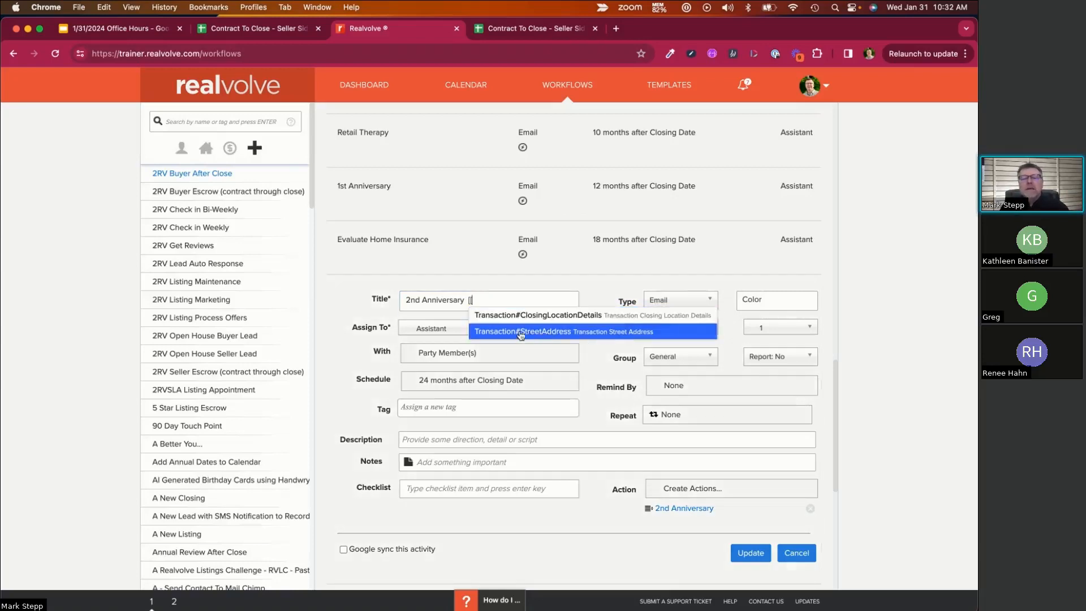
left_click(554, 332)
left_click(459, 302)
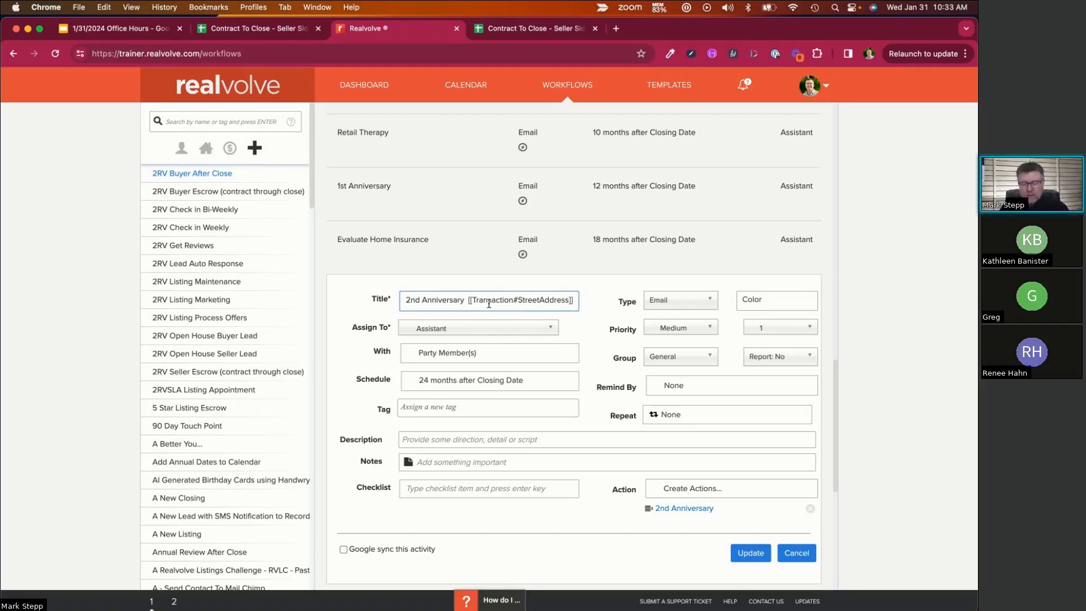
Step: Switch to the filled-in Contract To Close - Seller Side spreadsheet and examine the street address merge field in the closing appointment title
left_click(271, 32)
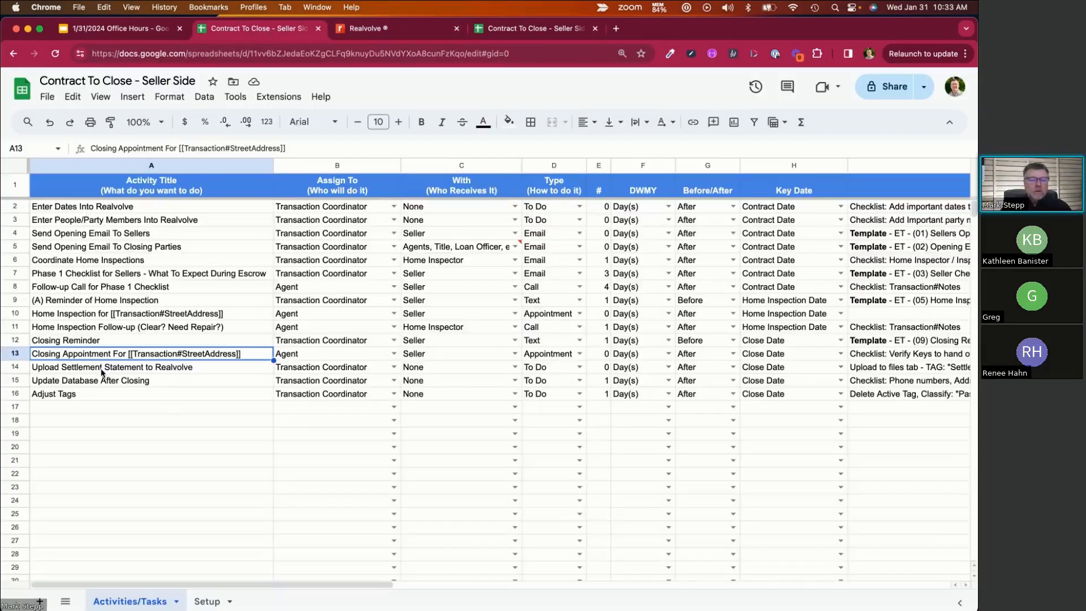
left_click(103, 374)
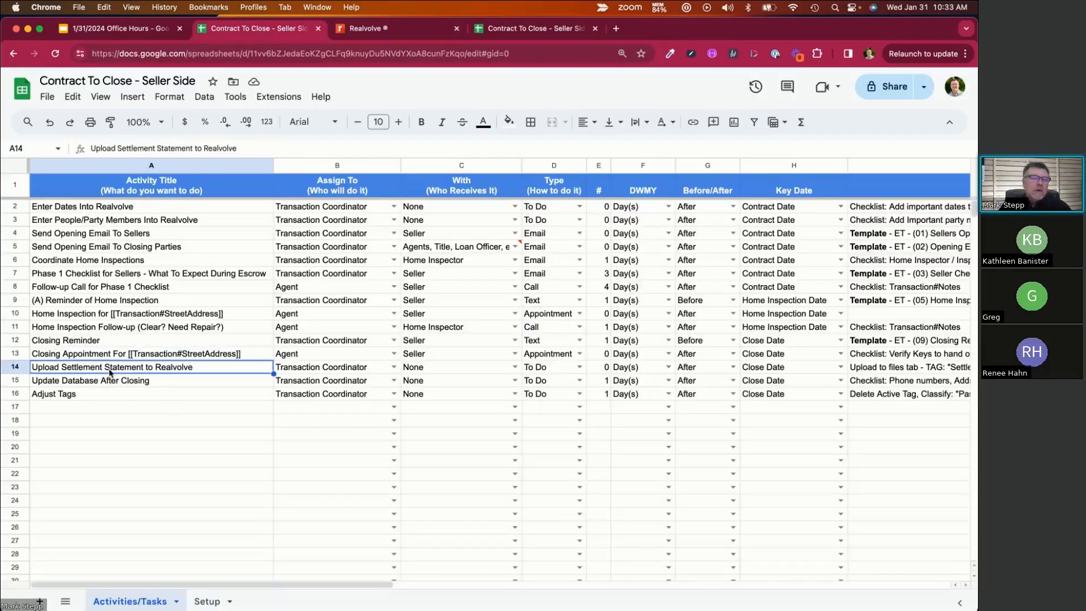
left_click(153, 355)
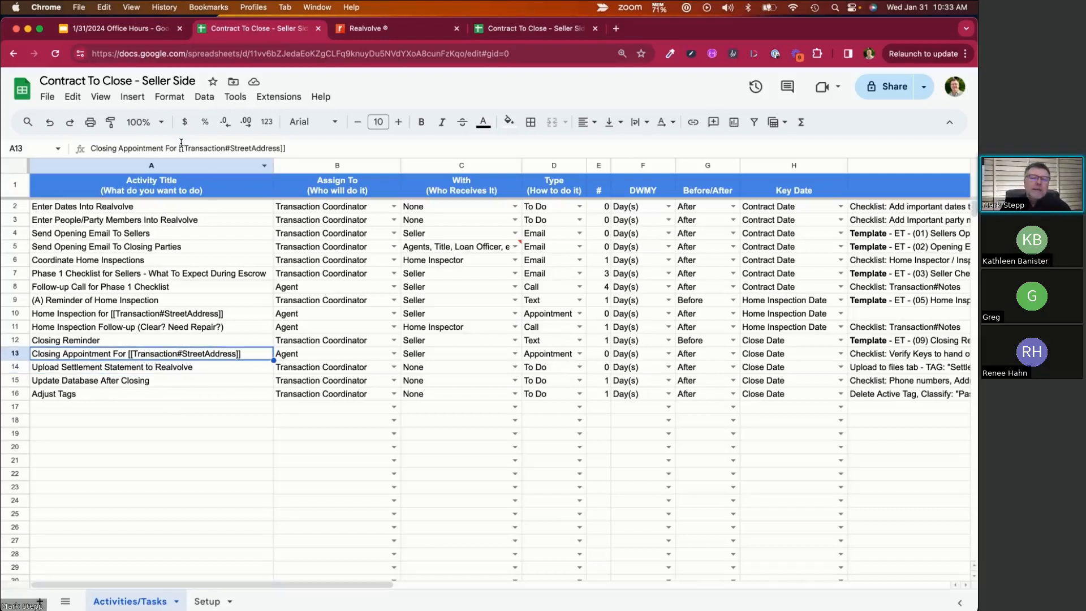
left_click_drag(181, 149, 295, 148)
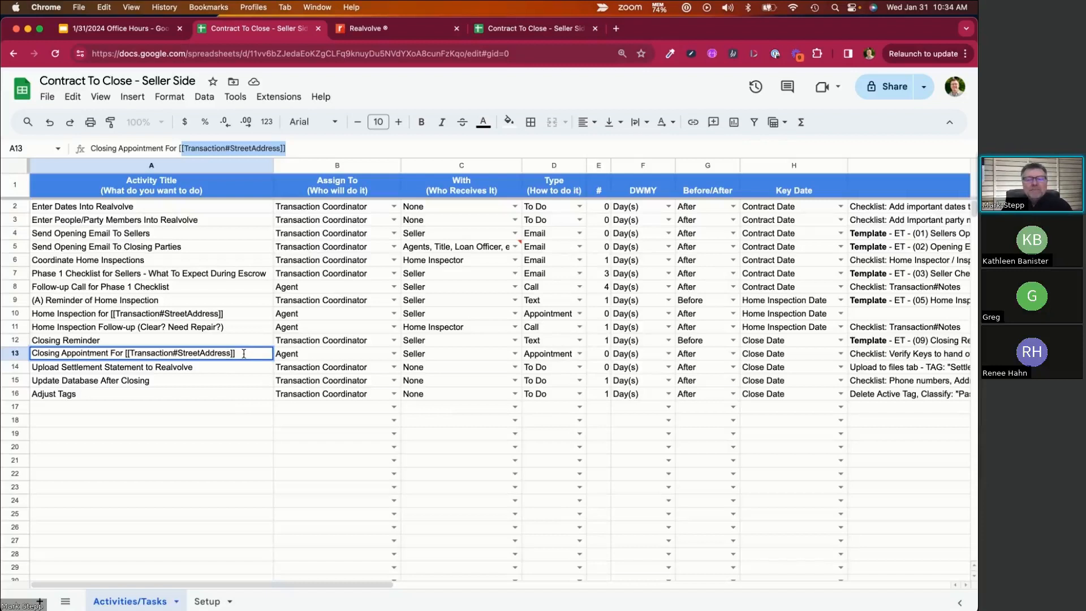
Step: Review who the closing appointment is assigned to and the recipient choices available in the With column
left_click(308, 356)
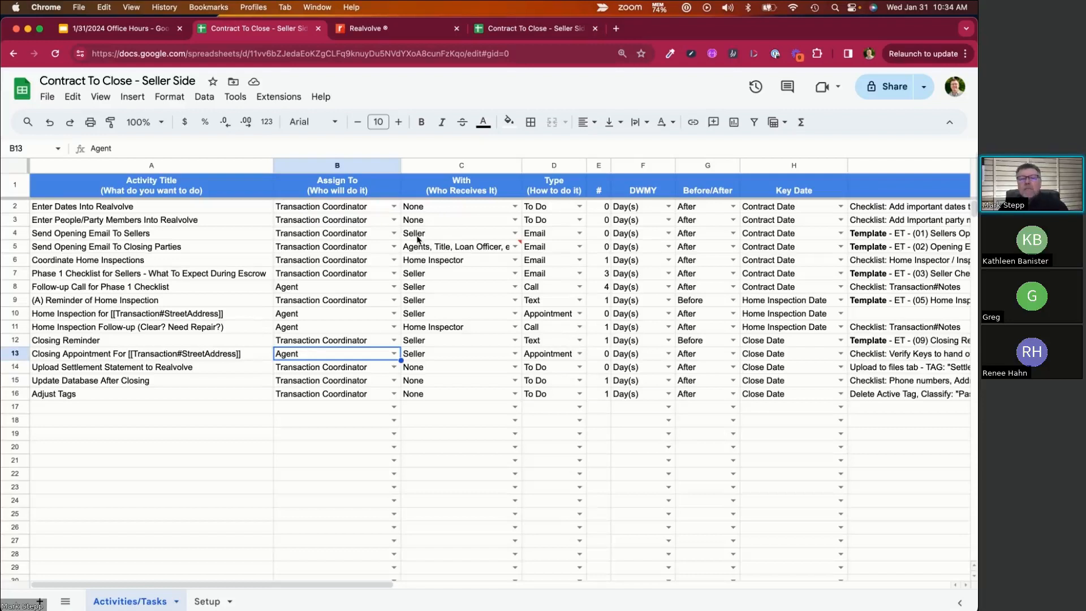
mouse_move(445, 252)
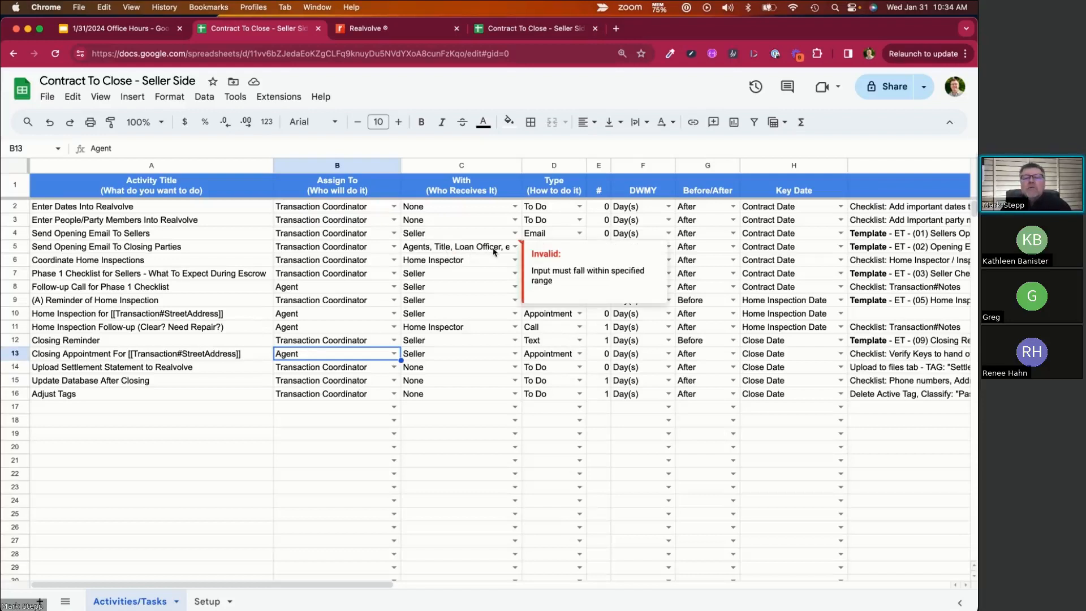
left_click(514, 273)
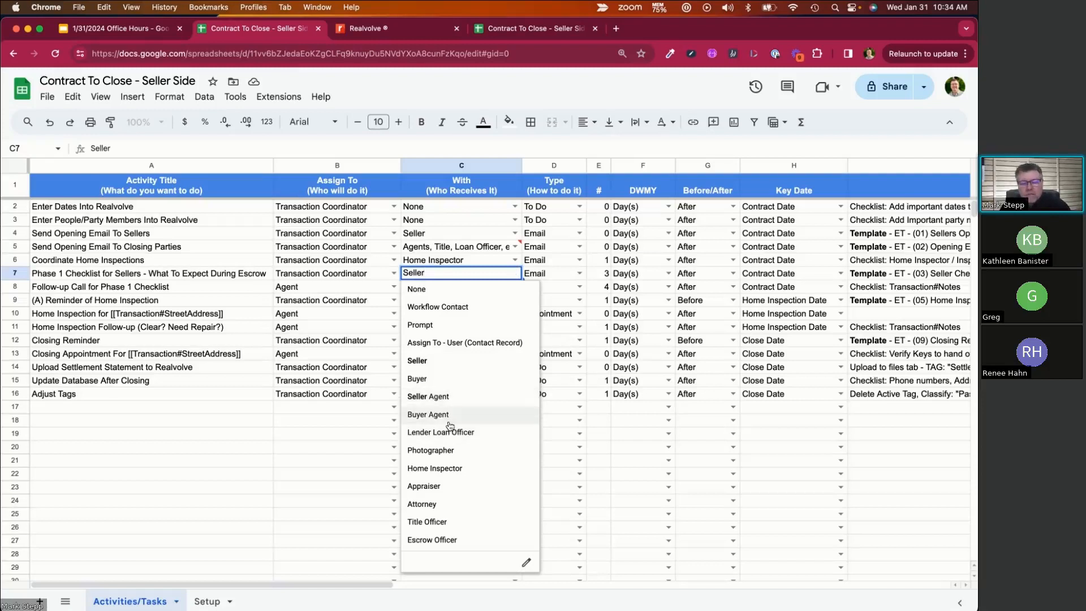
Step: Widen the With column so the full recipient entry for the closing parties email fits
left_click(471, 249)
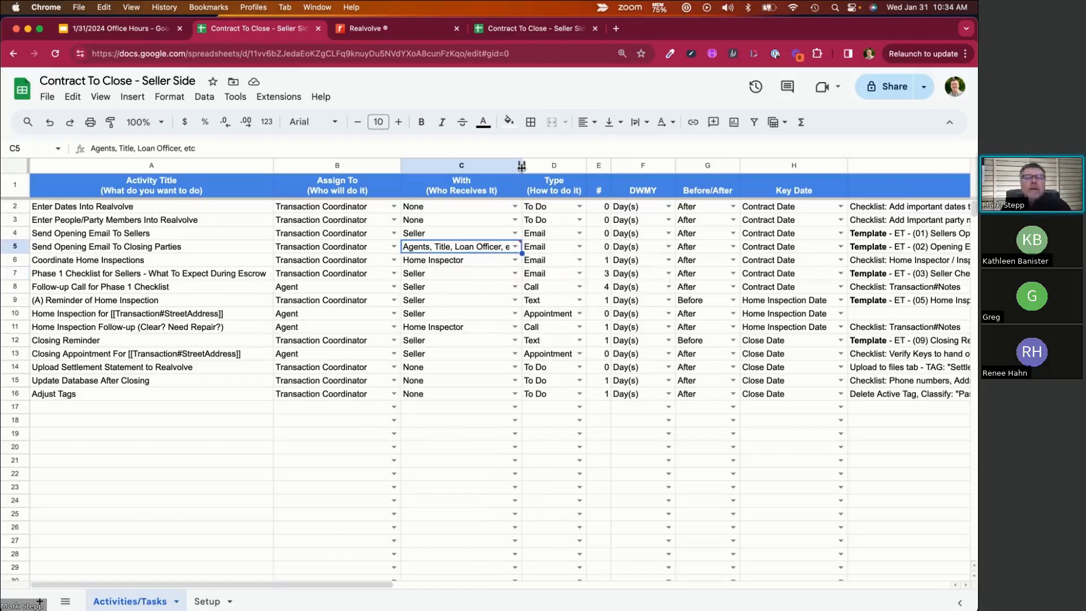
left_click_drag(522, 165, 570, 165)
mouse_move(453, 251)
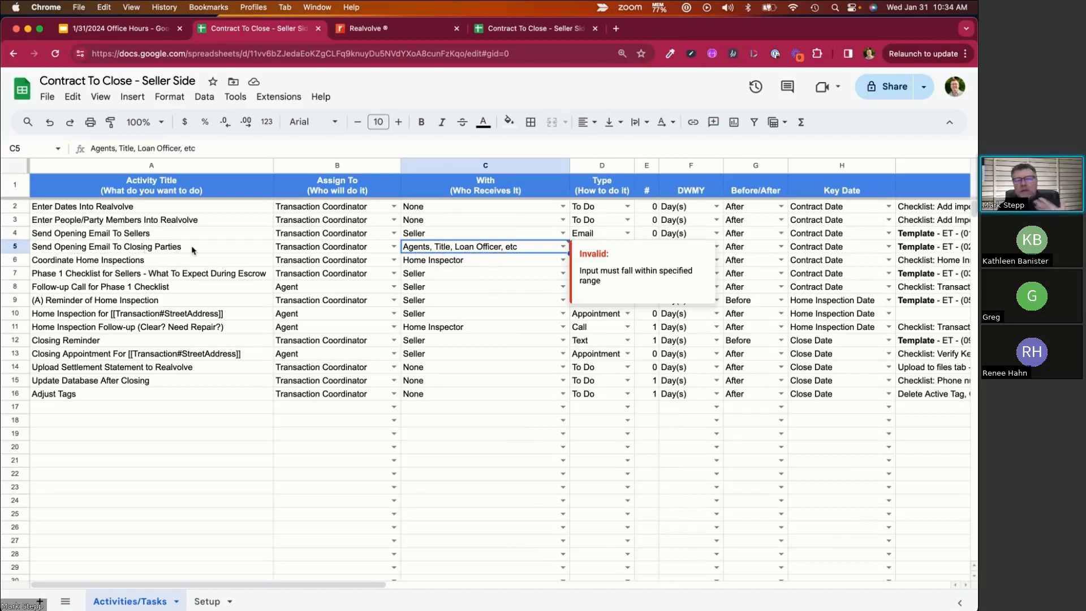
left_click(497, 260)
left_click(487, 245)
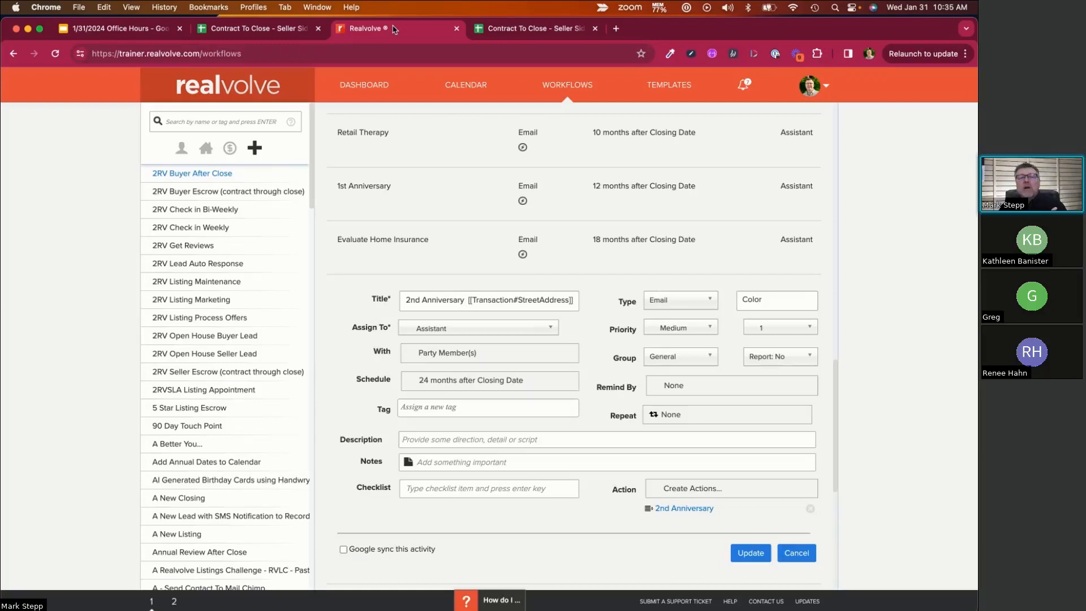
Step: Switch to Realvolve and add Accountant, Additional Inspector 1 and Abstractor to the party members of the 2nd Anniversary activity
left_click(395, 29)
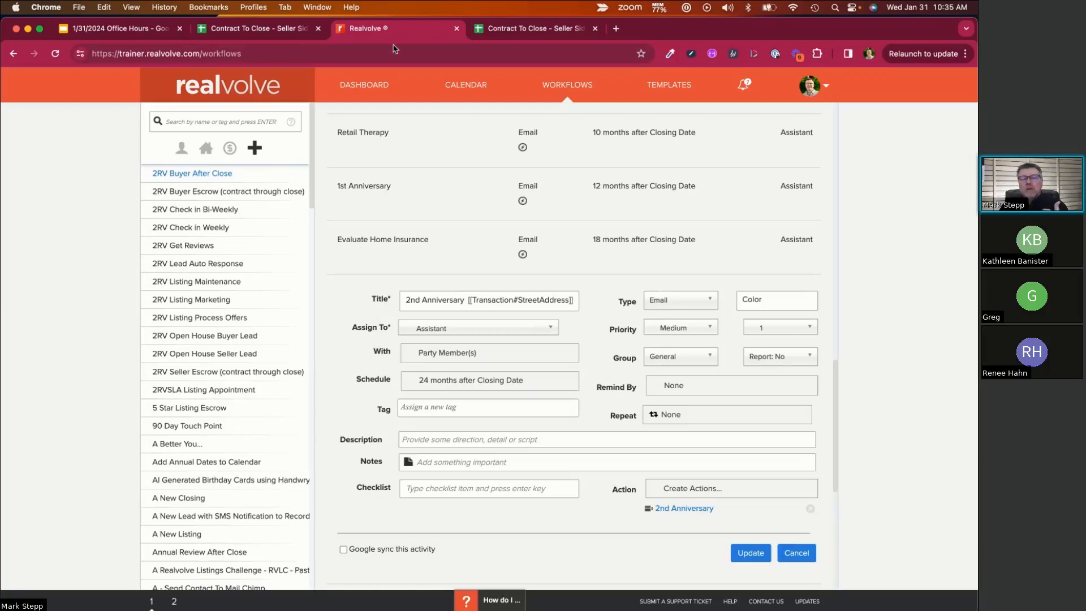
left_click(467, 353)
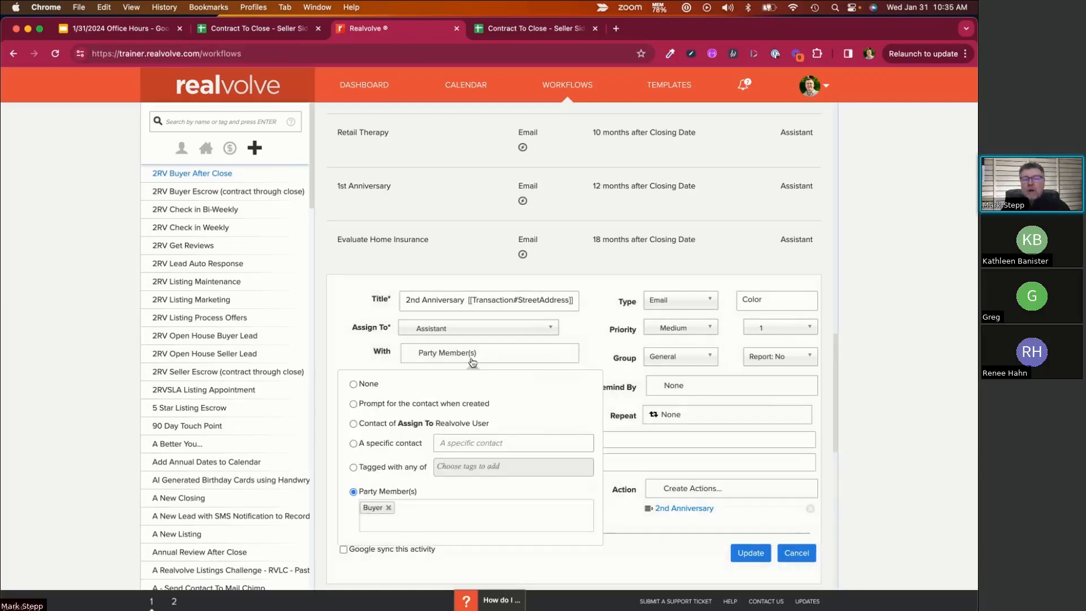
left_click(414, 517)
scroll(418, 498, "down", 5)
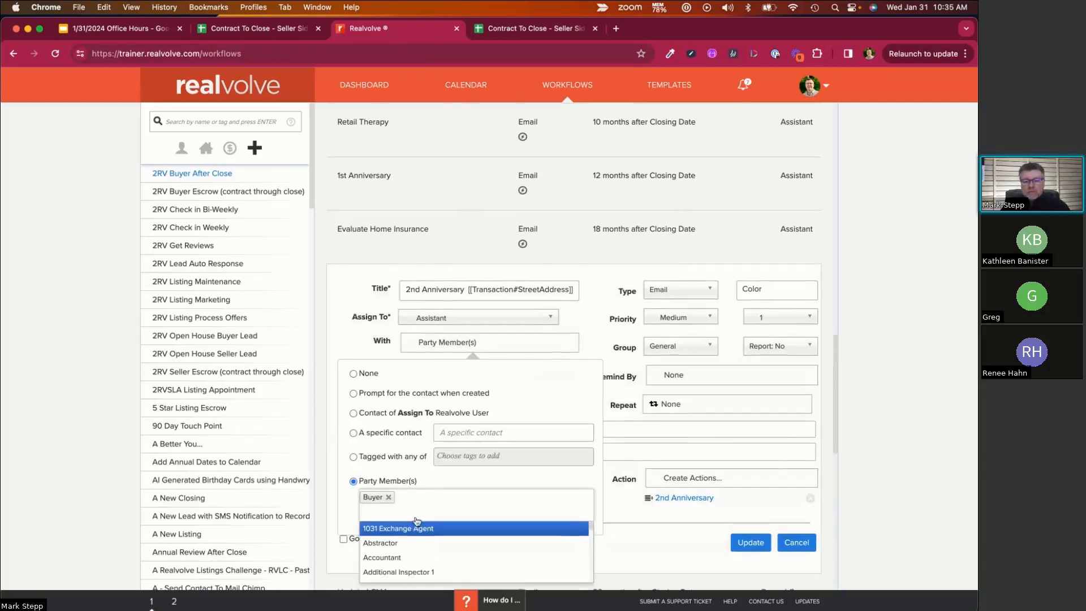
left_click(437, 371)
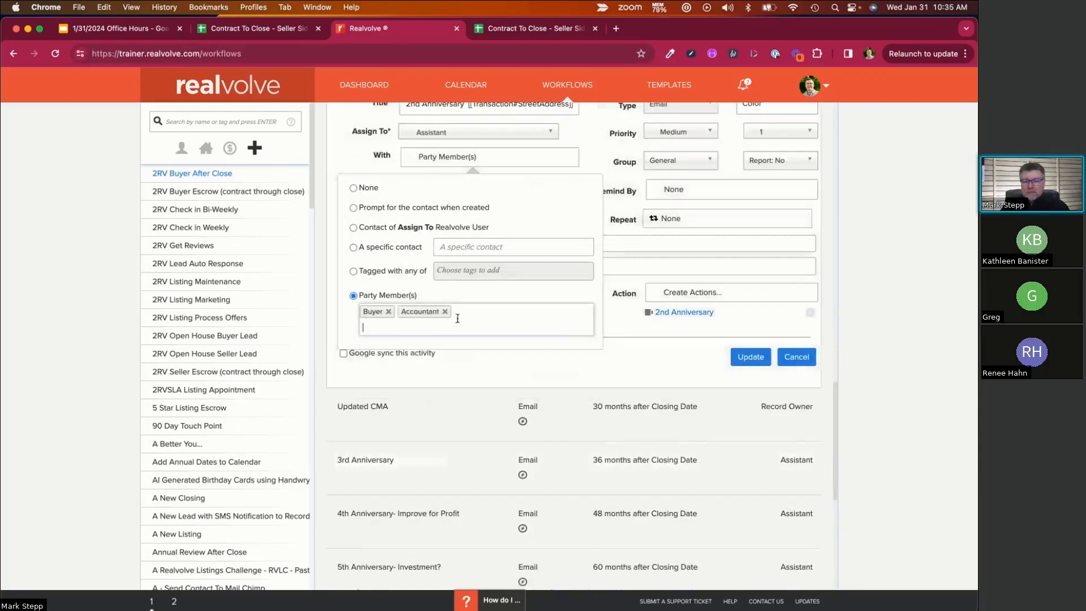
left_click(458, 319)
left_click(459, 375)
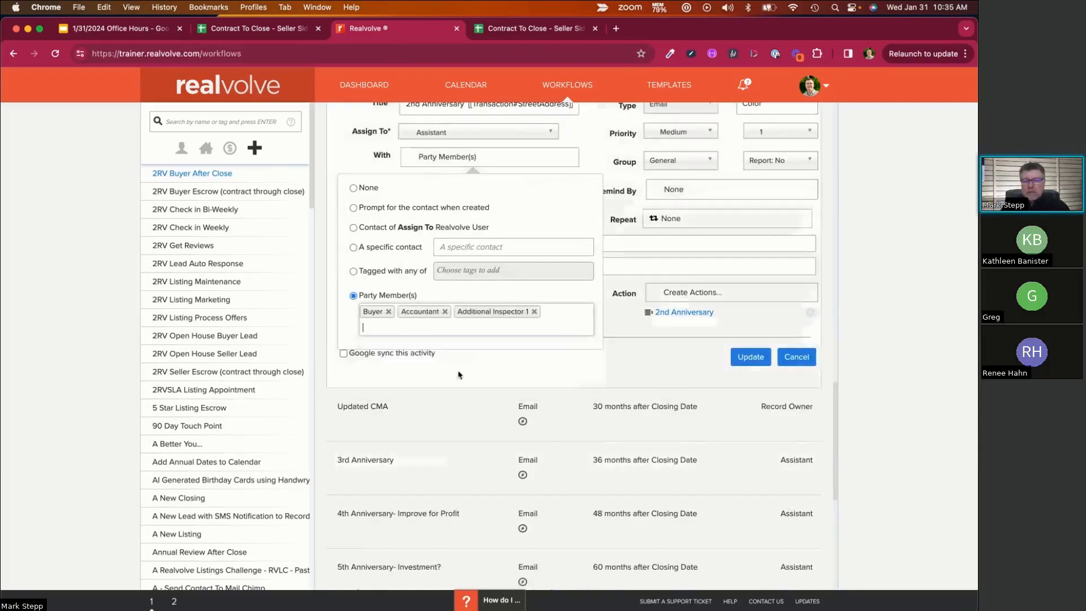
left_click(523, 321)
left_click(394, 361)
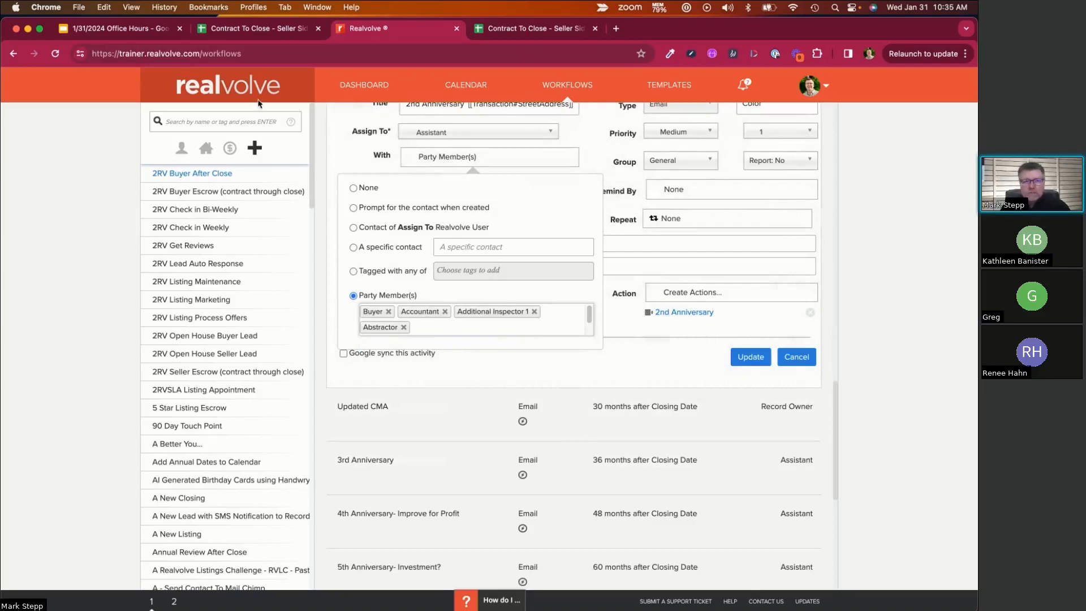
Step: Switch to the Contract To Close - Seller Side spreadsheet and compare its closing parties recipients and Type column with the activity
left_click(249, 30)
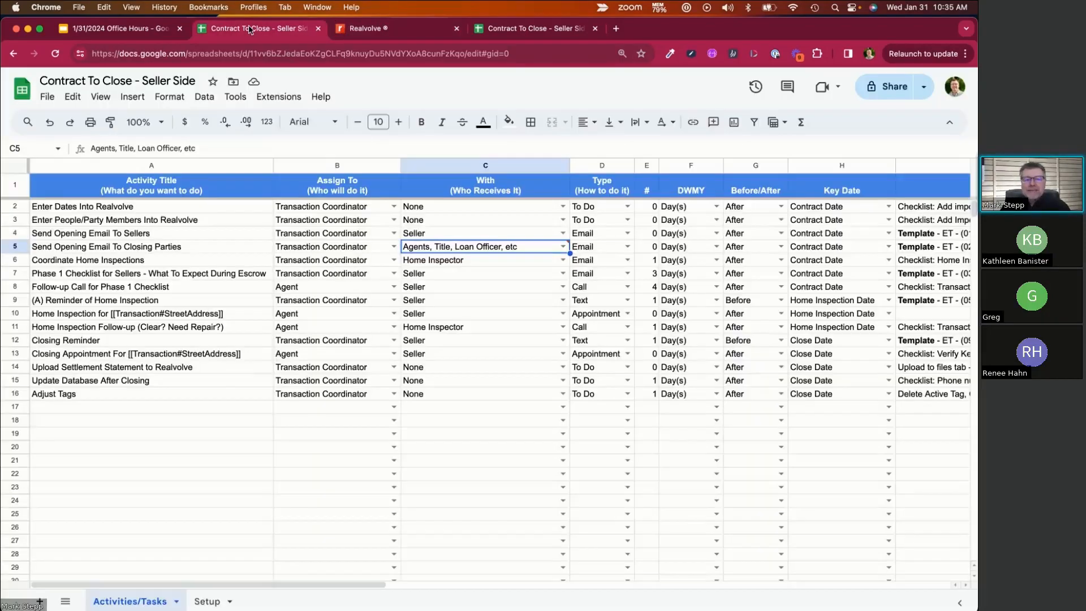
mouse_move(498, 247)
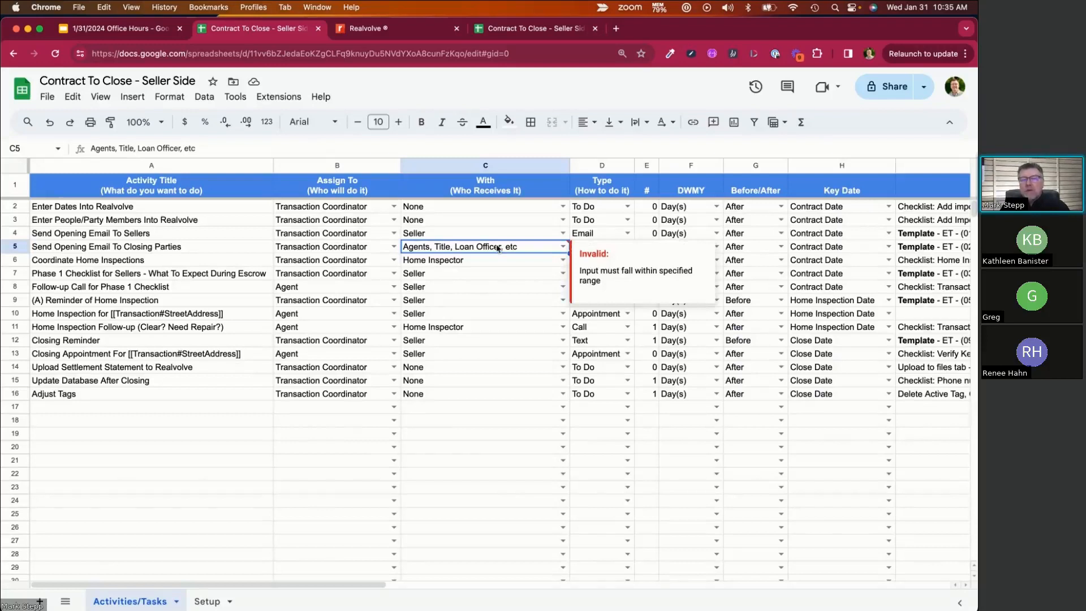
left_click(593, 490)
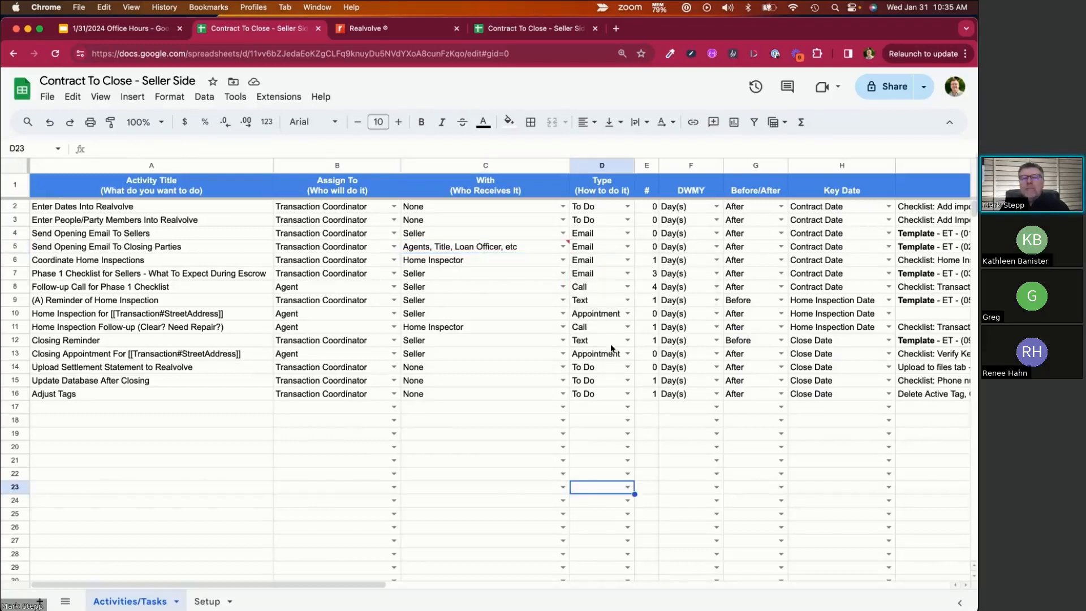
Step: Switch back to Realvolve, leave the recipient settings and review the activity types available for the 2nd Anniversary activity
left_click(362, 28)
scroll(652, 174, "up", 2)
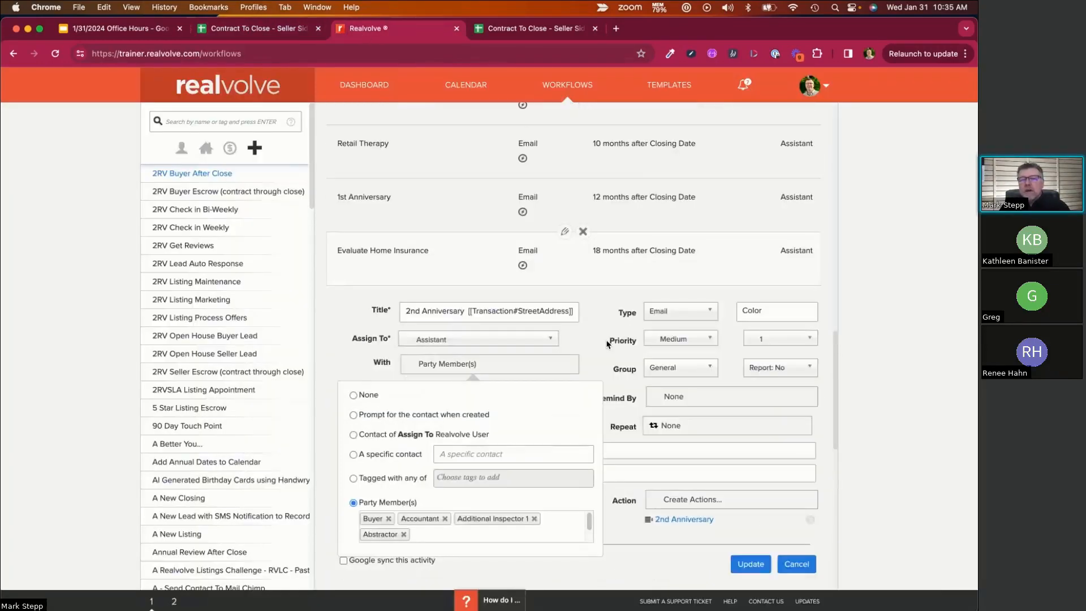
left_click(593, 356)
left_click(696, 314)
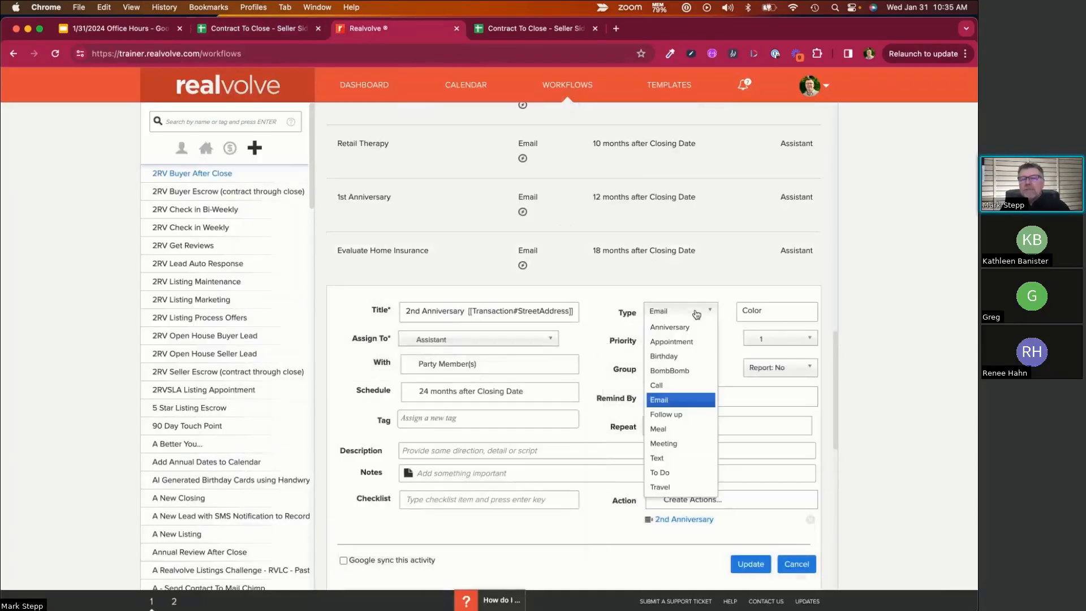
left_click(696, 314)
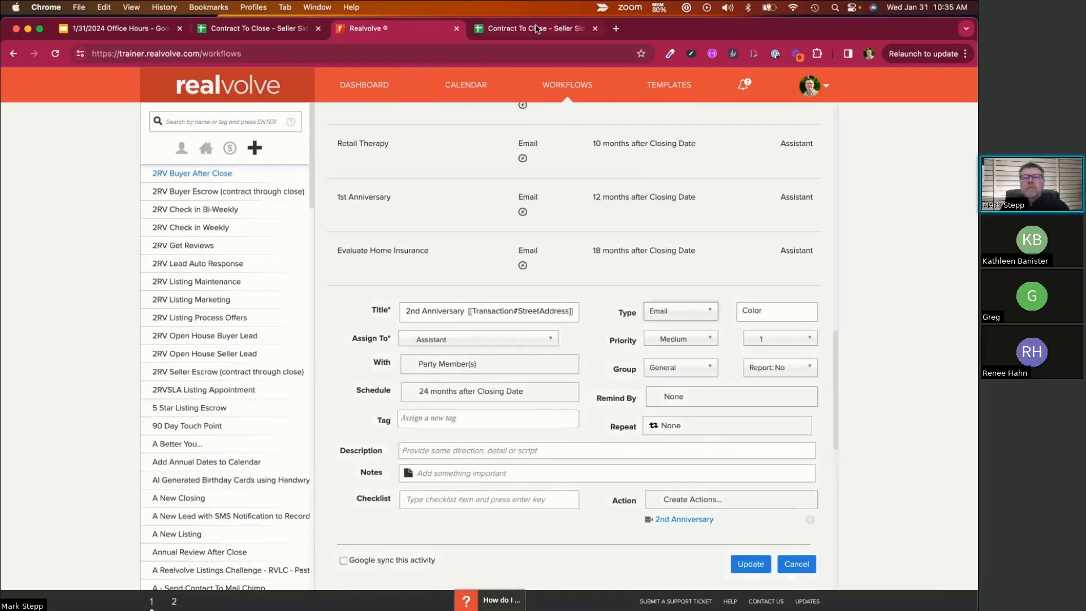
Step: Close the second Contract To Close - Seller Side spreadsheet and switch to the filled-in one
left_click(566, 31)
left_click(595, 28)
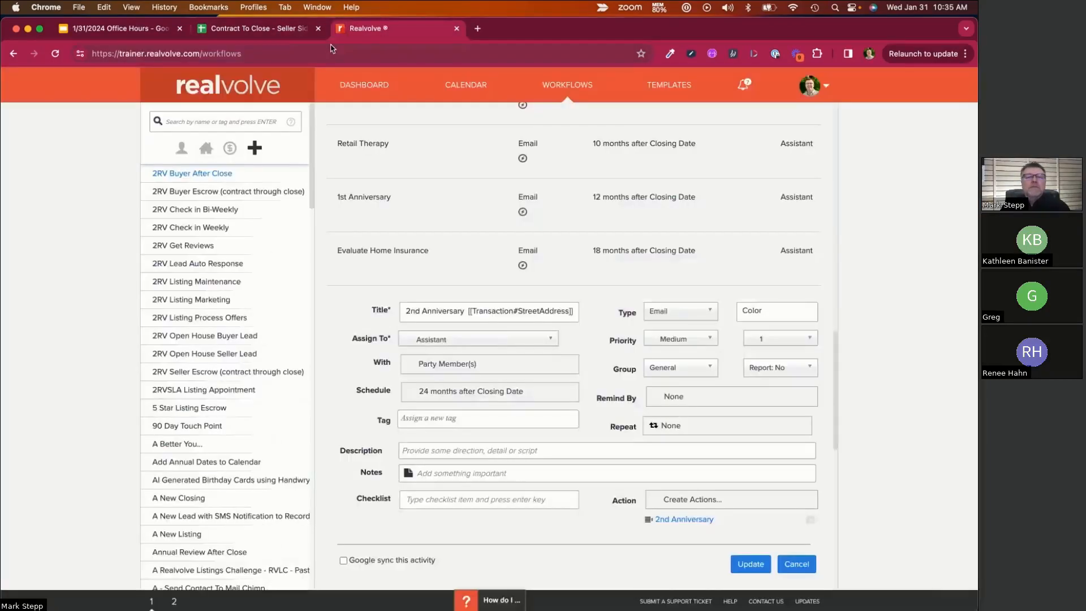
left_click(266, 32)
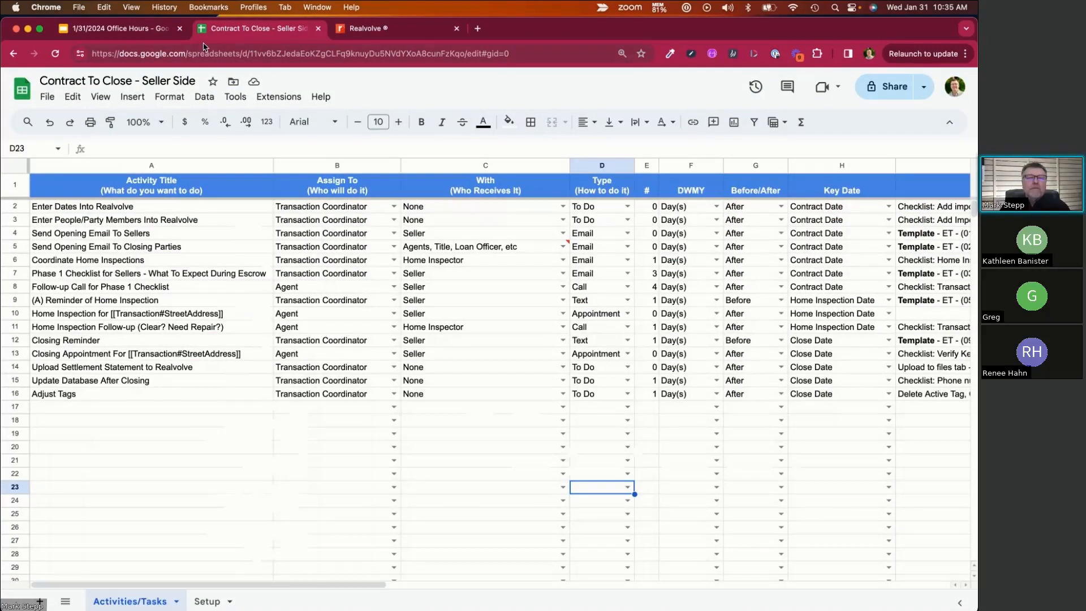
Step: Switch to Realvolve and review the computed-date schedule options of the 2nd Anniversary activity, including amount, unit, before/after and key date
left_click(391, 38)
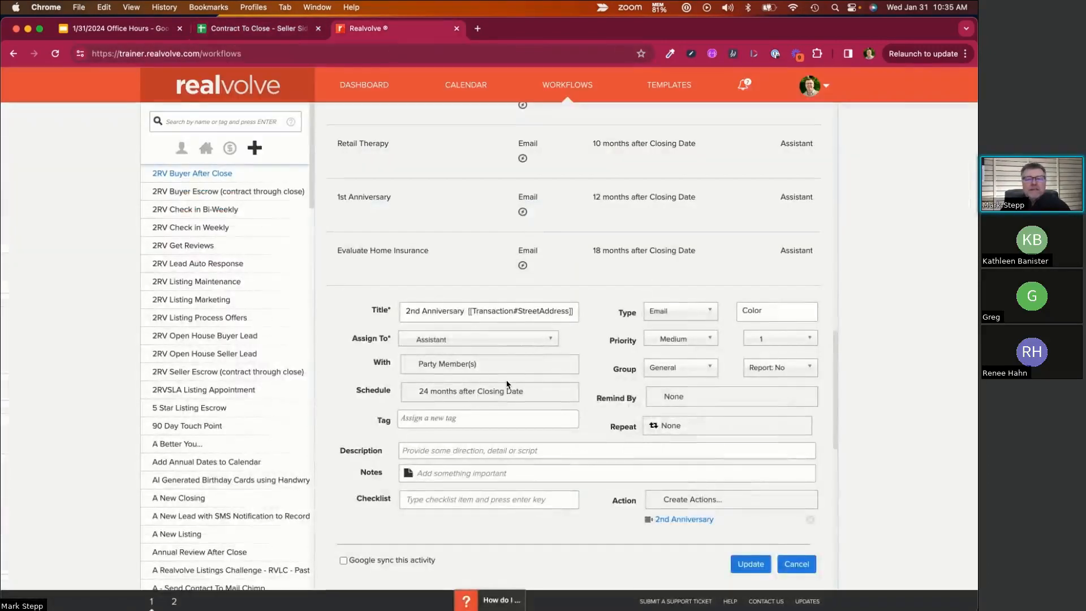
scroll(437, 275, "down", 5)
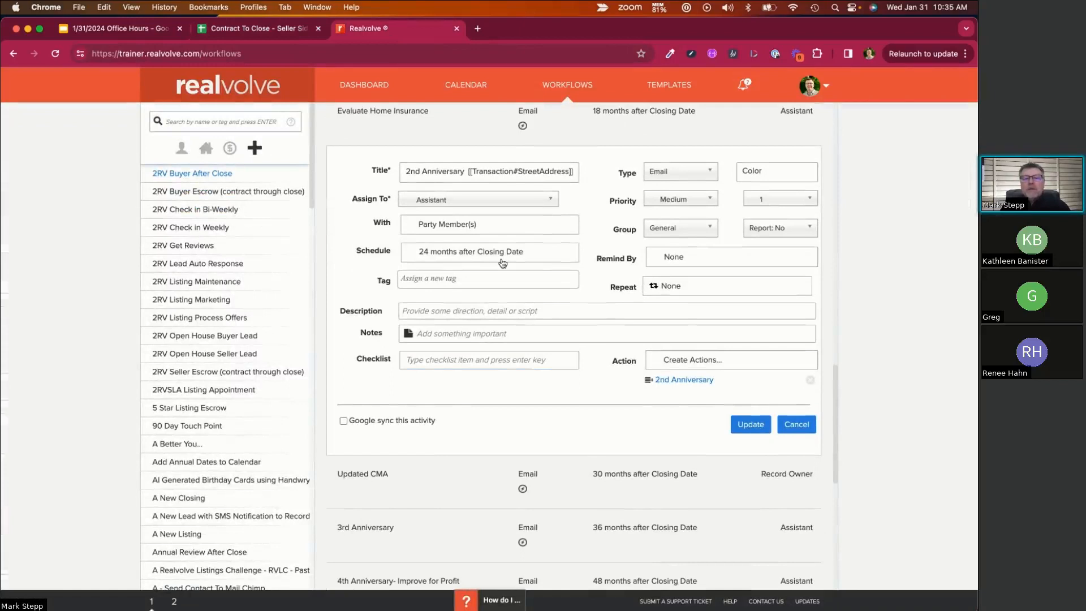
left_click(453, 257)
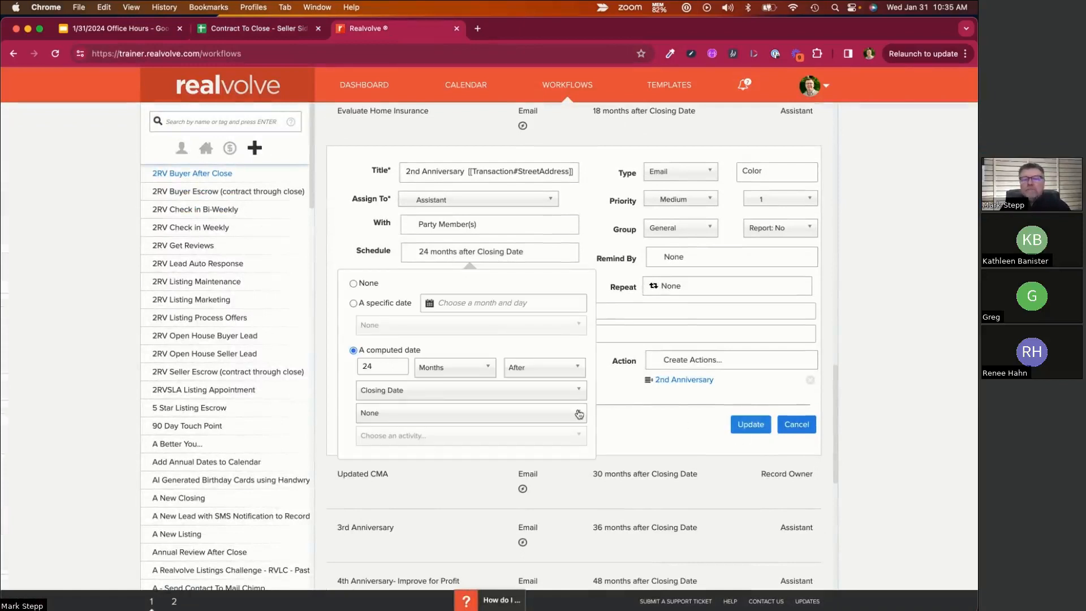
left_click(376, 365)
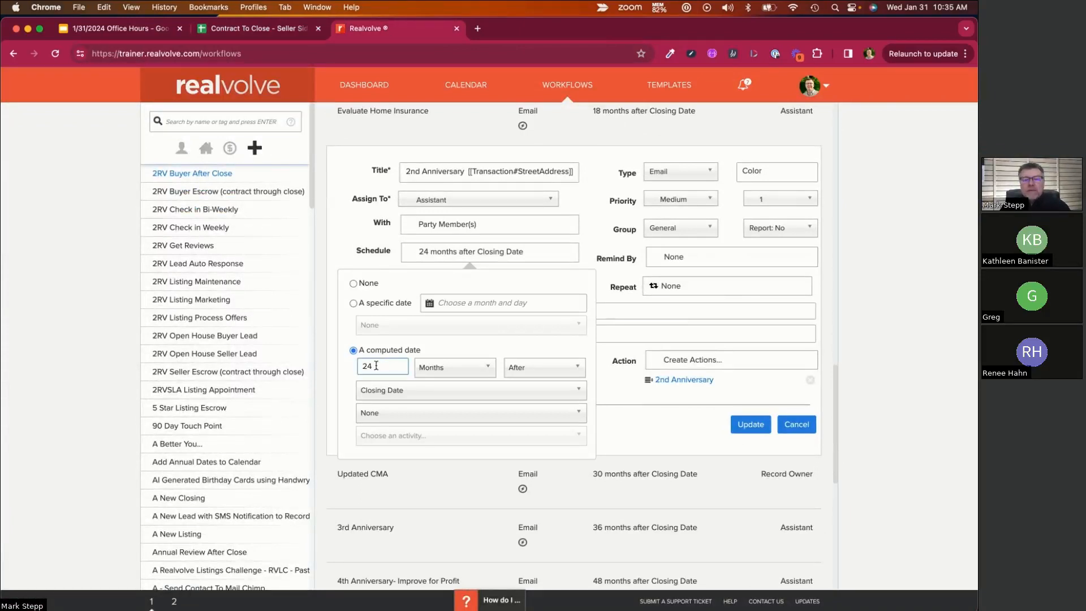
left_click(478, 373)
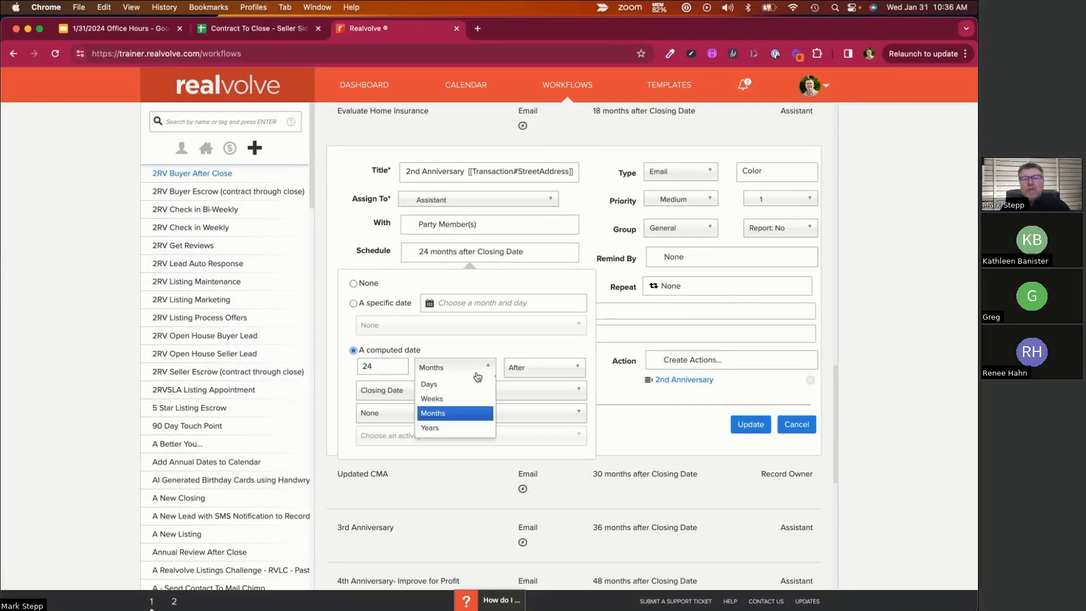
left_click(478, 373)
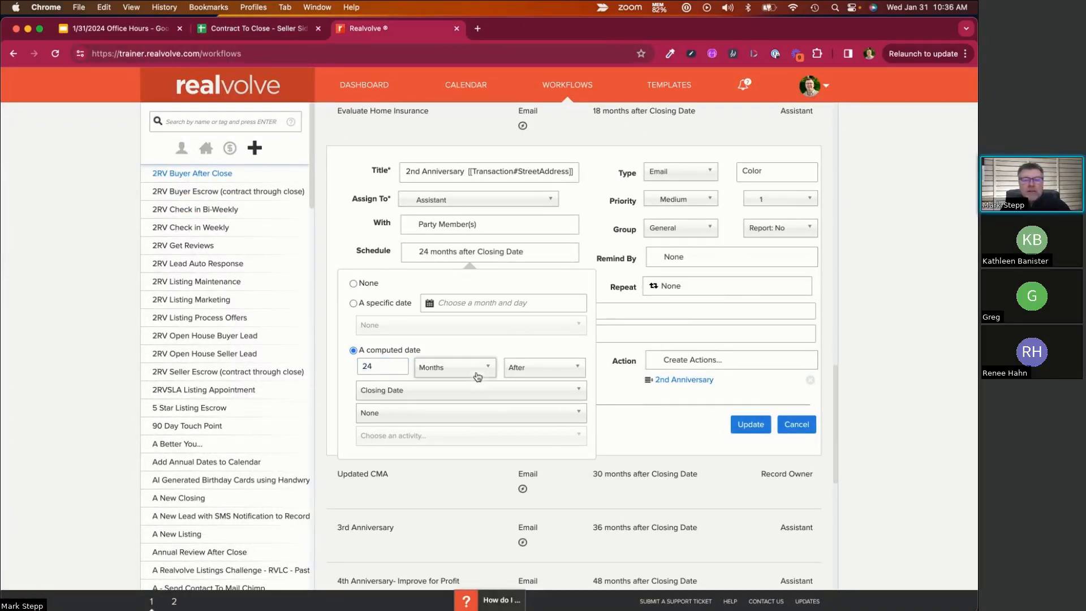
left_click(552, 371)
left_click(552, 372)
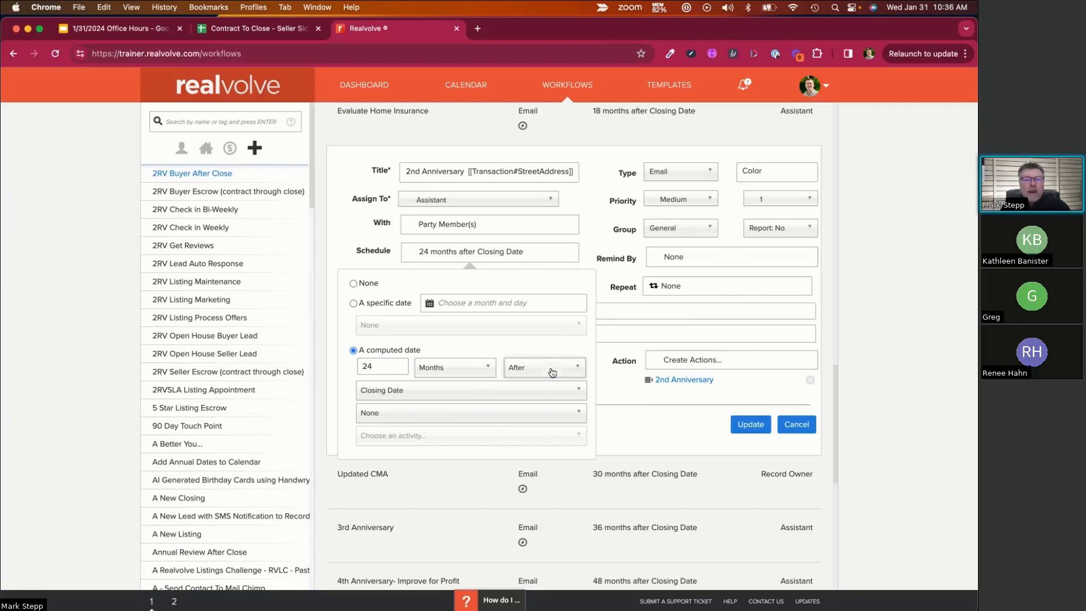
left_click(428, 394)
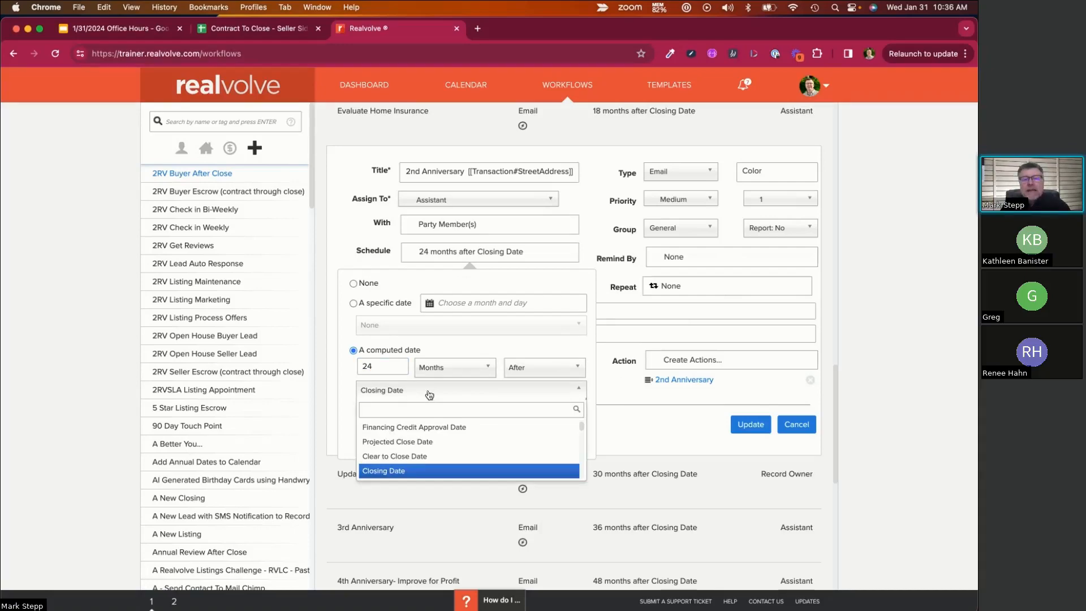
right_click(430, 395)
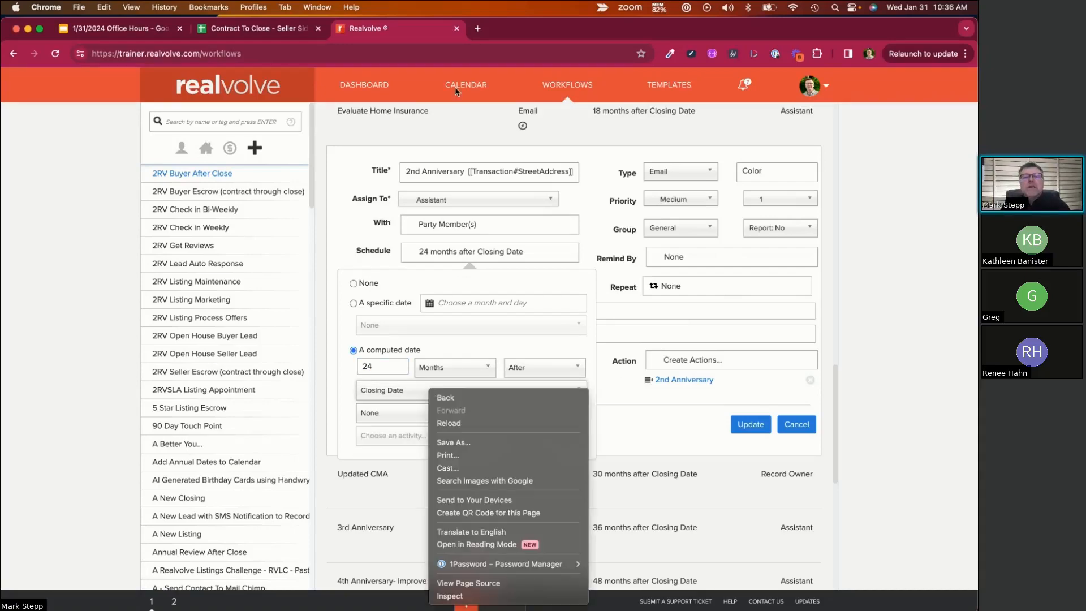
Step: Compare the spreadsheet's Key Date column with the activity's schedule in Realvolve, then cancel editing the 2nd Anniversary activity
left_click(294, 34)
left_click(288, 33)
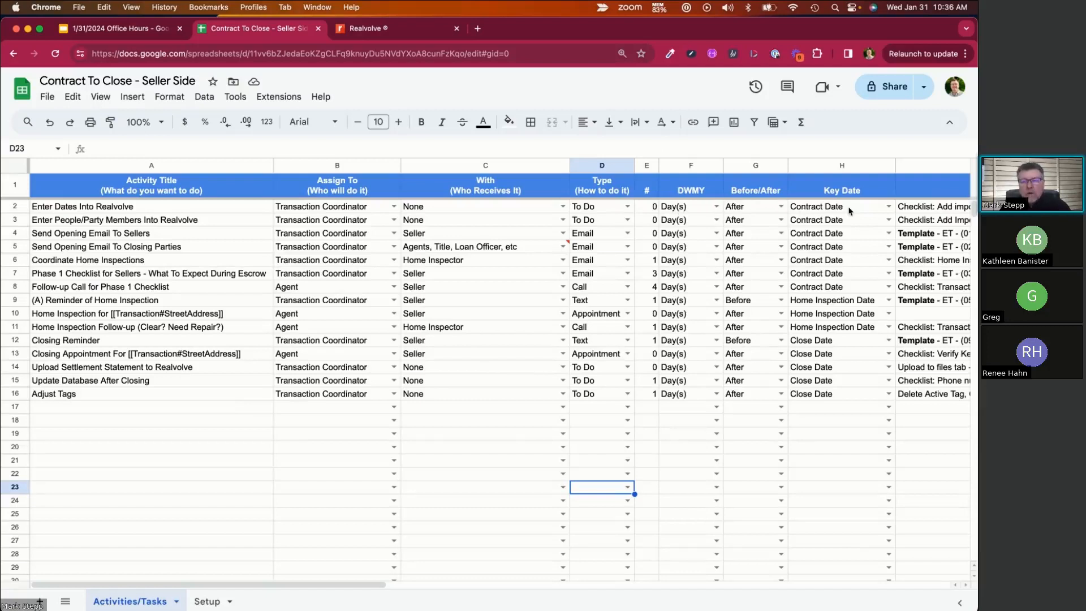
left_click(399, 32)
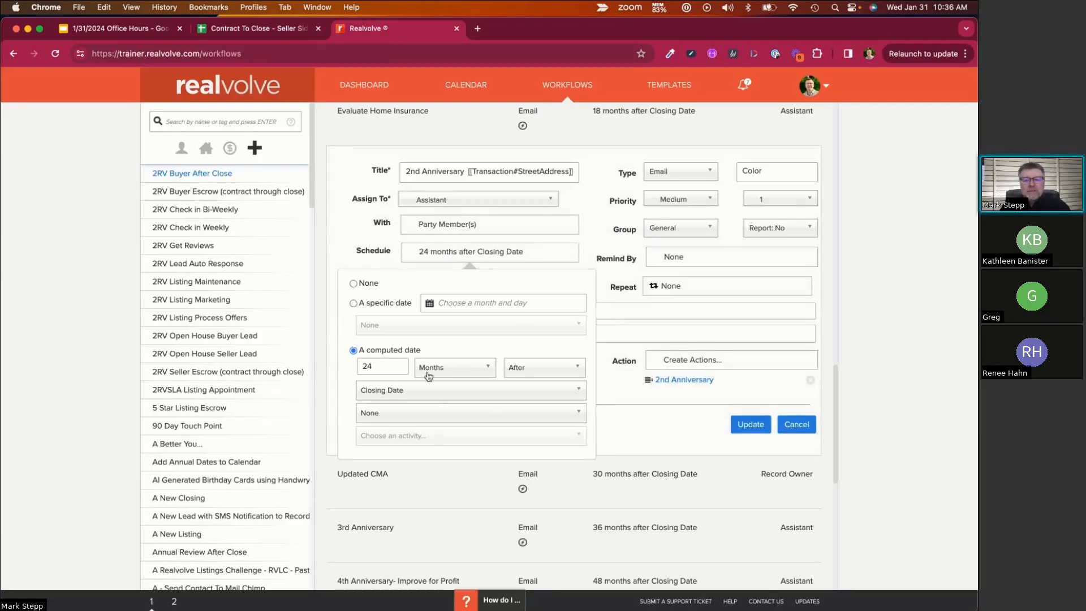
left_click(800, 423)
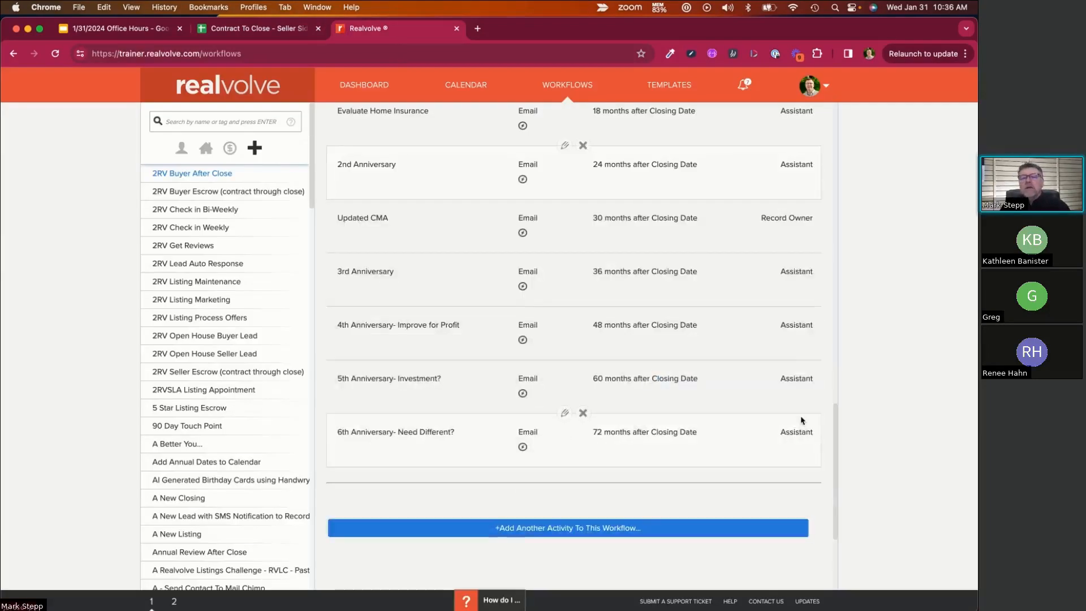
Step: Move the Contract To Close - Seller Side spreadsheet into its own window, copy its title and set the window aside
left_click(297, 32)
left_click_drag(297, 32, 977, 97)
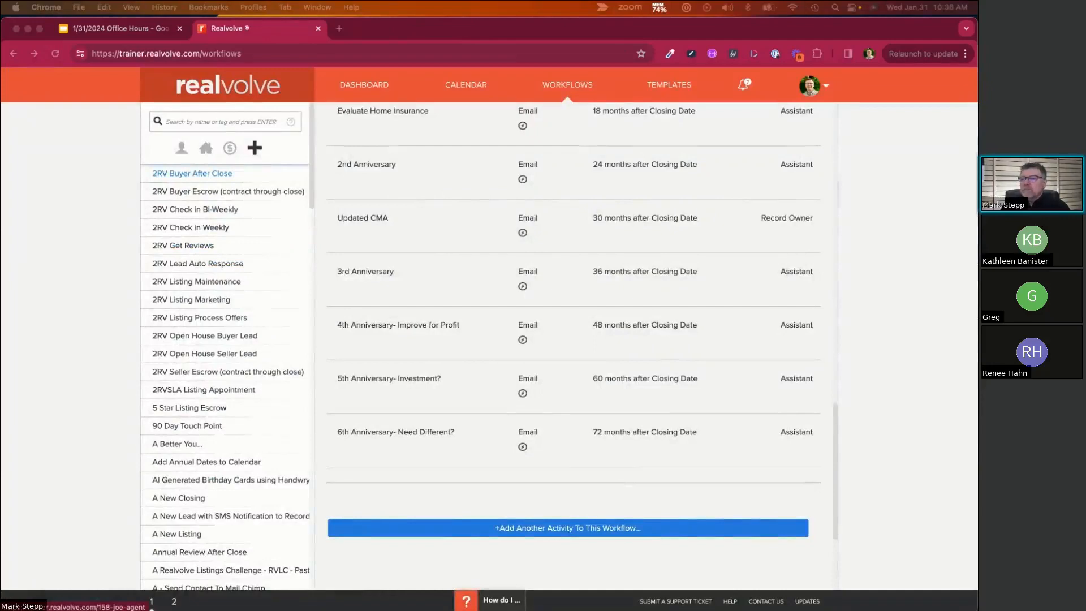
left_click_drag(977, 136, 330, 80)
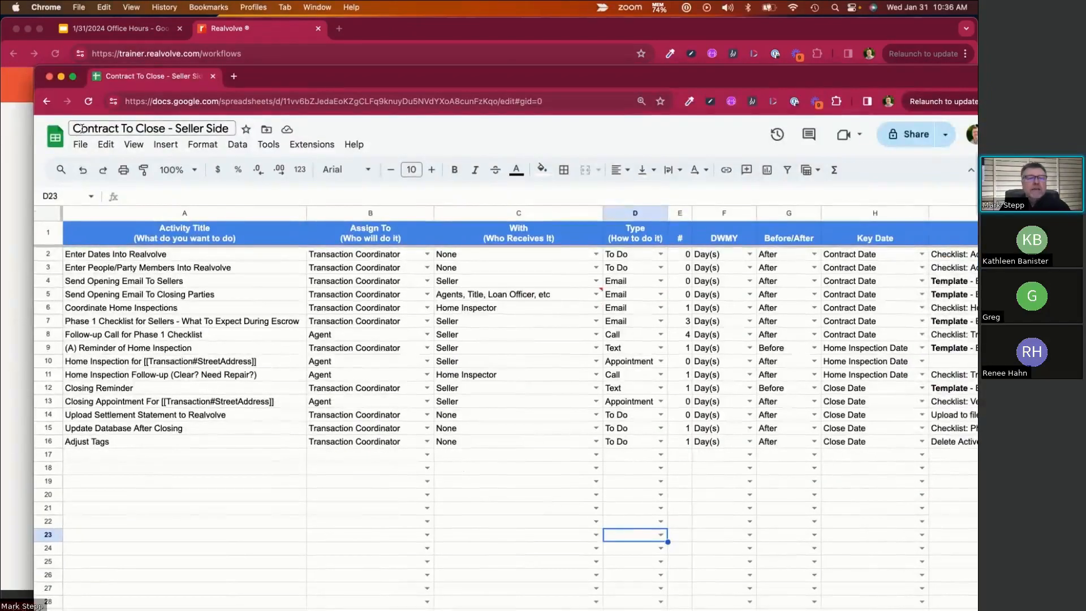
left_click(229, 129)
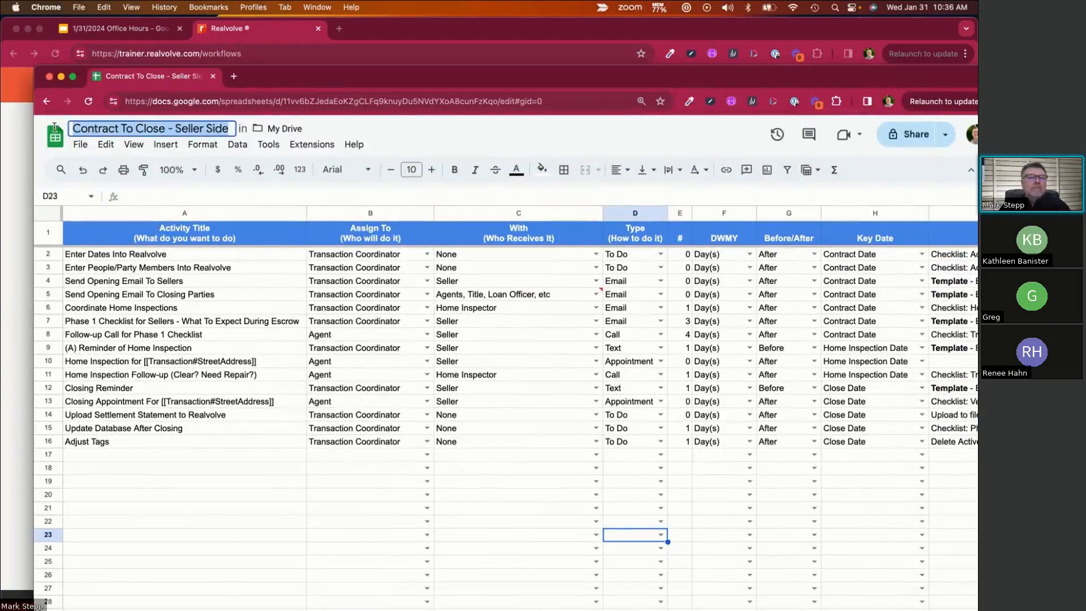
key("super+c")
left_click_drag(320, 79, 977, 68)
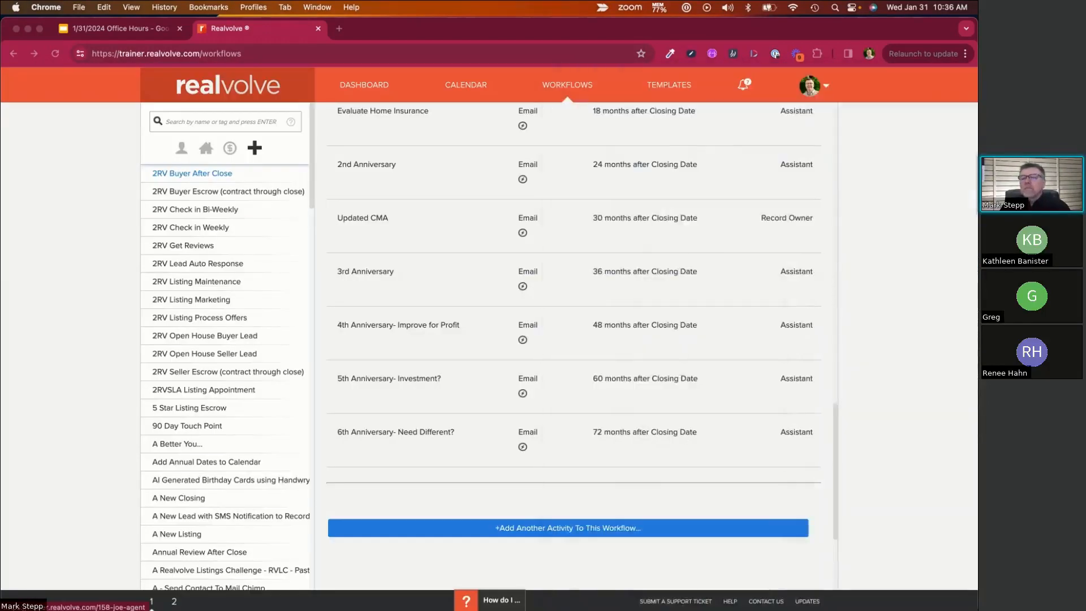
Step: Start a new workflow in Realvolve and title it "Office Hours: Contract To Close - Seller Side", reusing the copied spreadsheet title
left_click(254, 148)
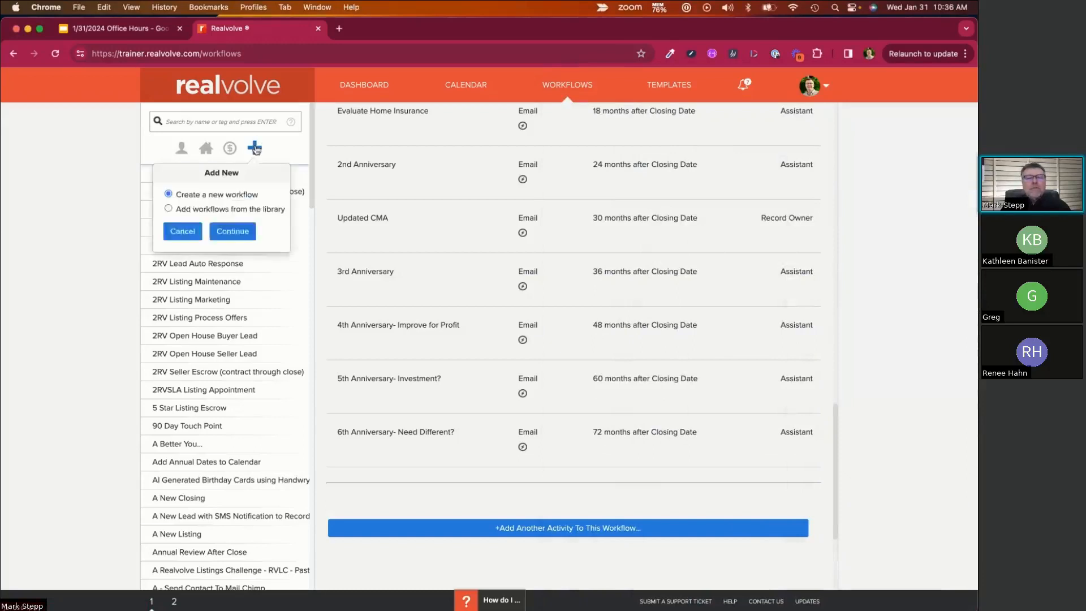
left_click(244, 231)
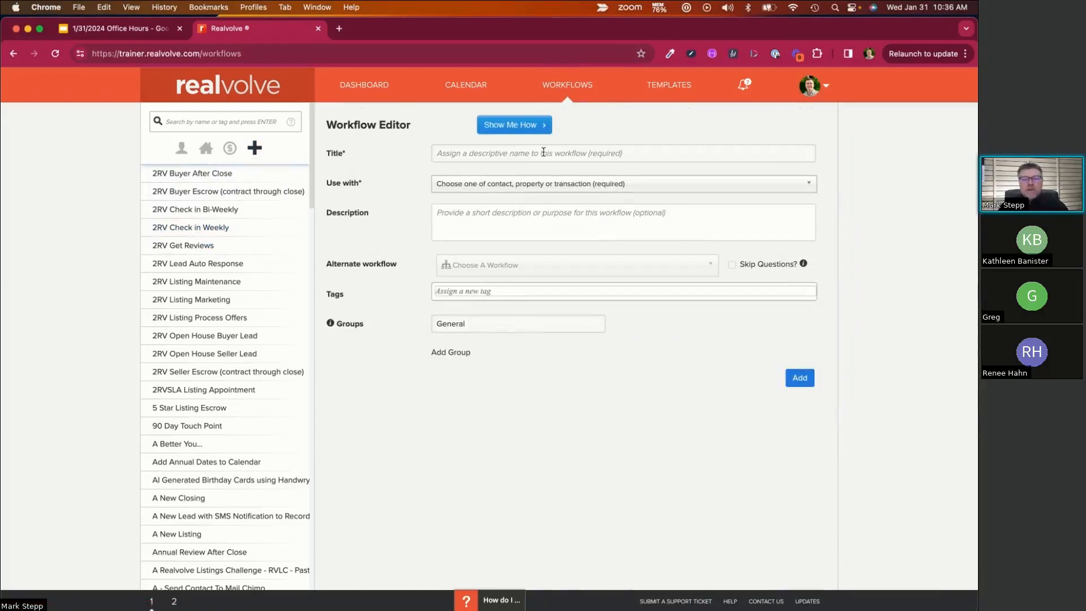
left_click_drag(978, 78, 977, 106)
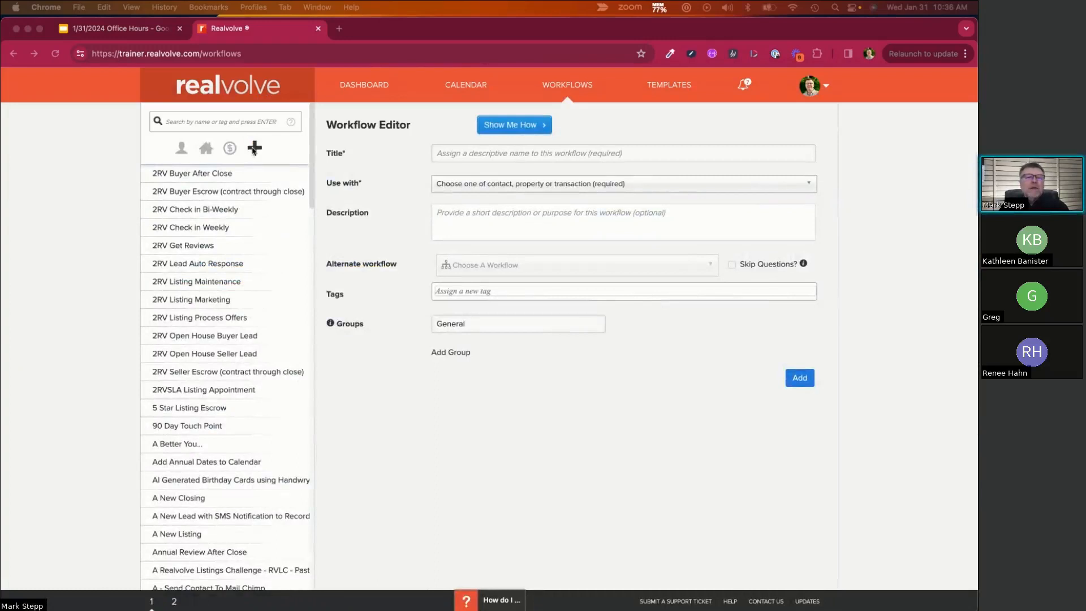
left_click(254, 149)
left_click(255, 149)
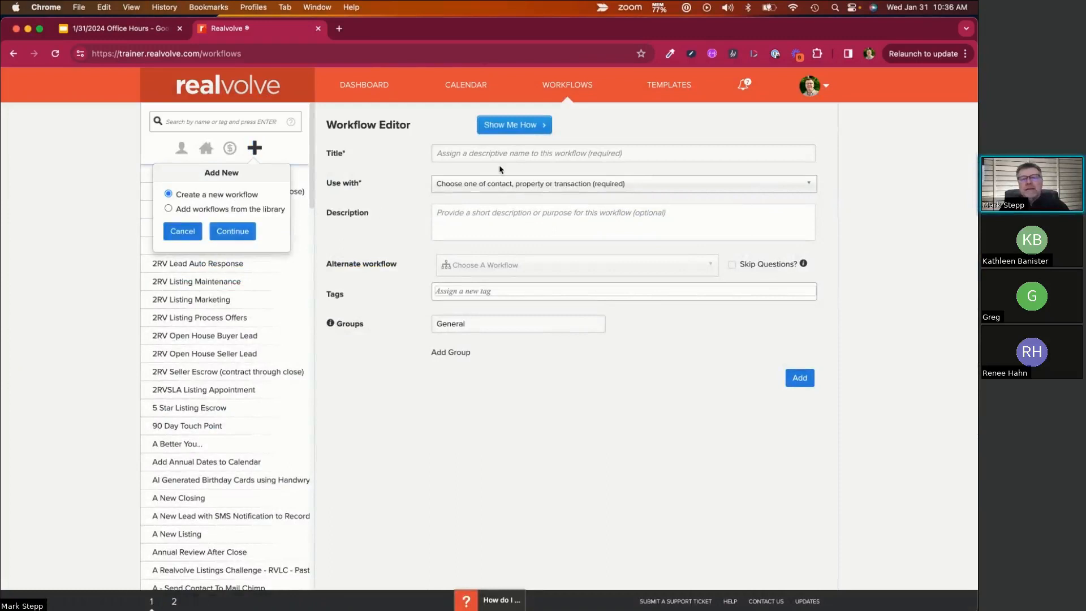
left_click(490, 152)
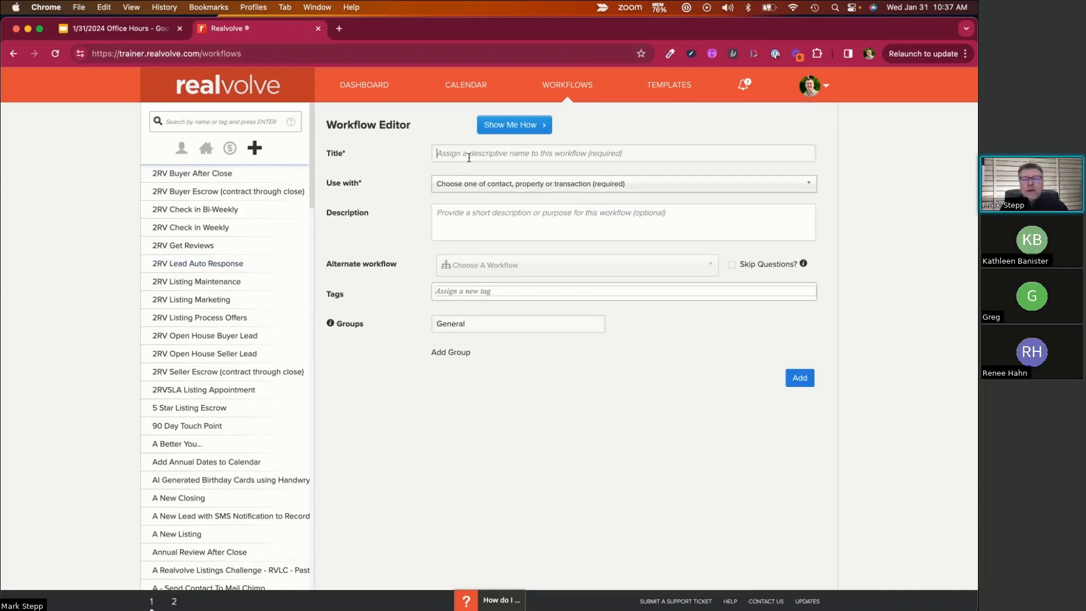
key("super+v")
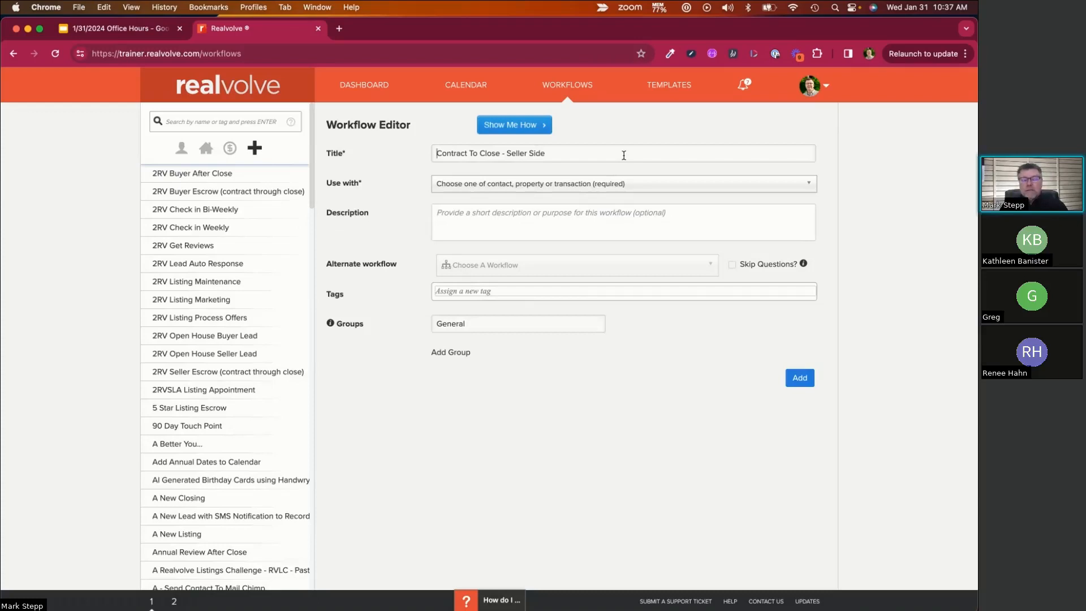
type("O")
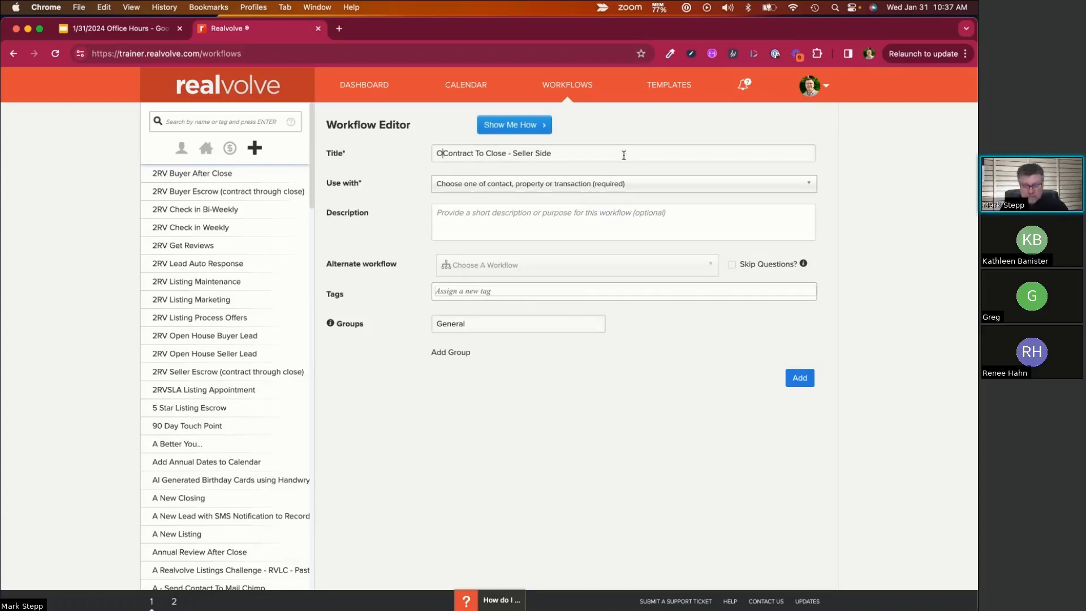
type("ffice Hours")
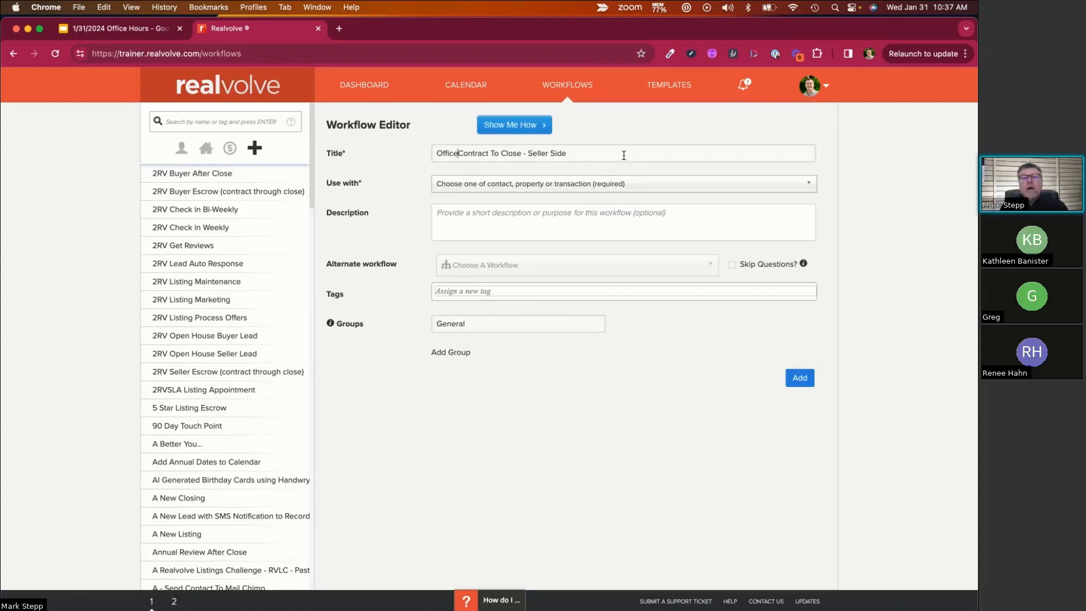
type(":")
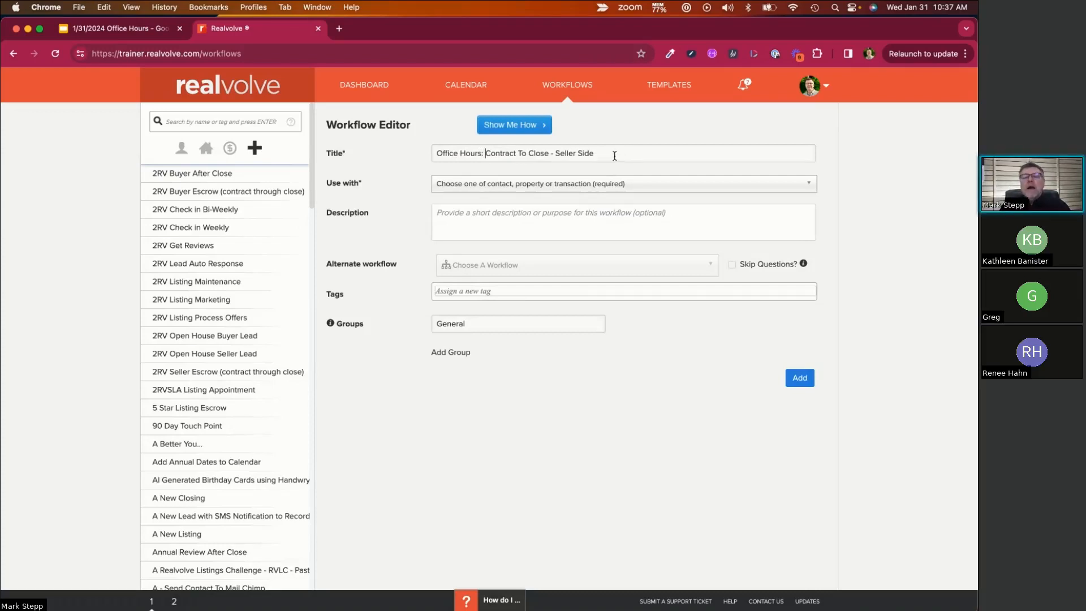
Step: Set the new workflow to be used with Transaction and add it
left_click(612, 186)
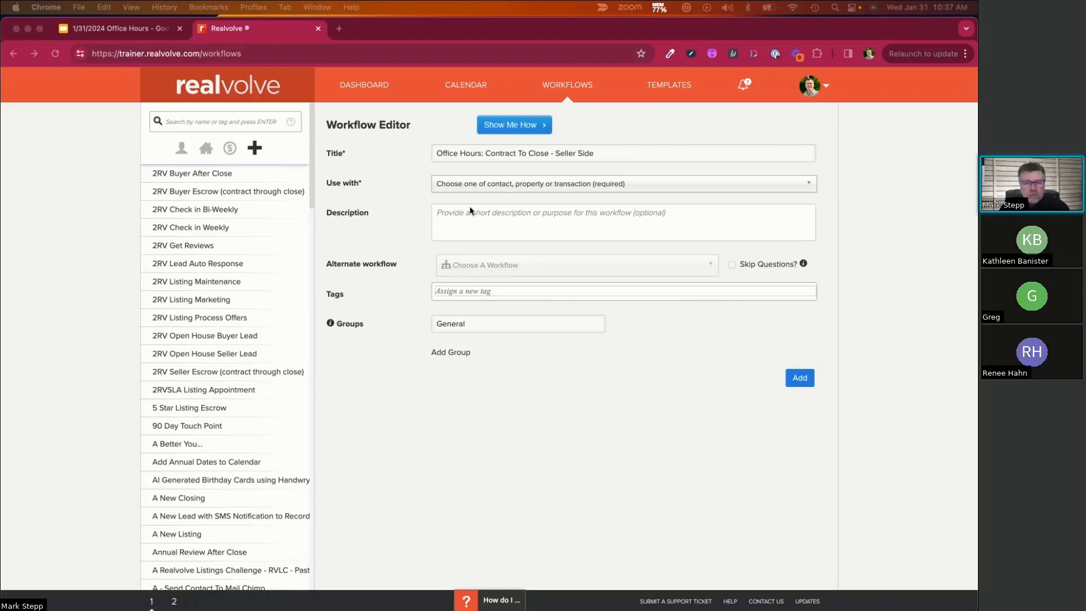
left_click(458, 188)
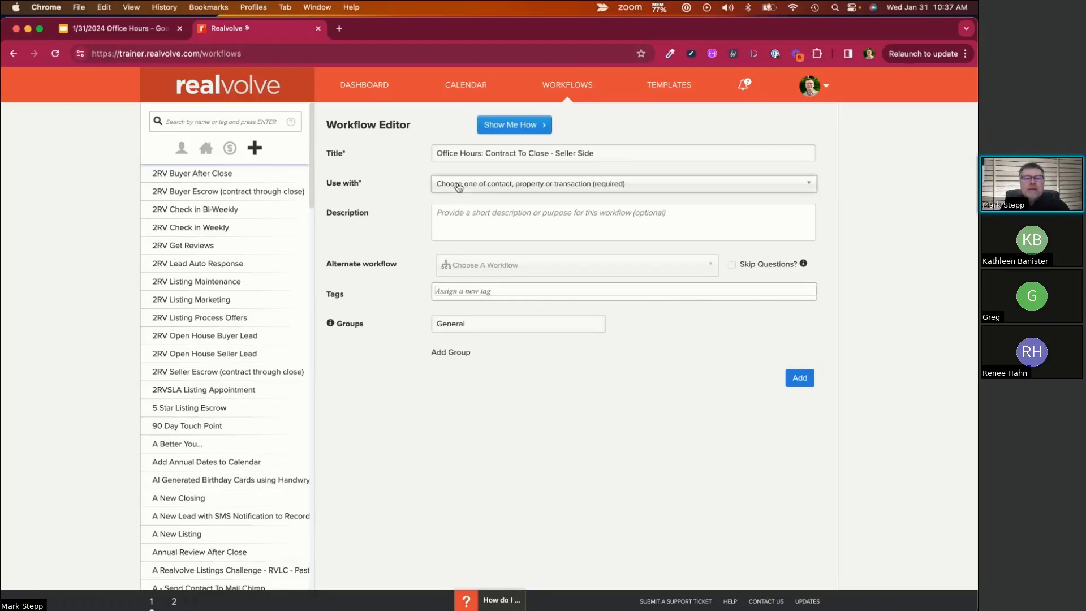
left_click(458, 187)
left_click(461, 247)
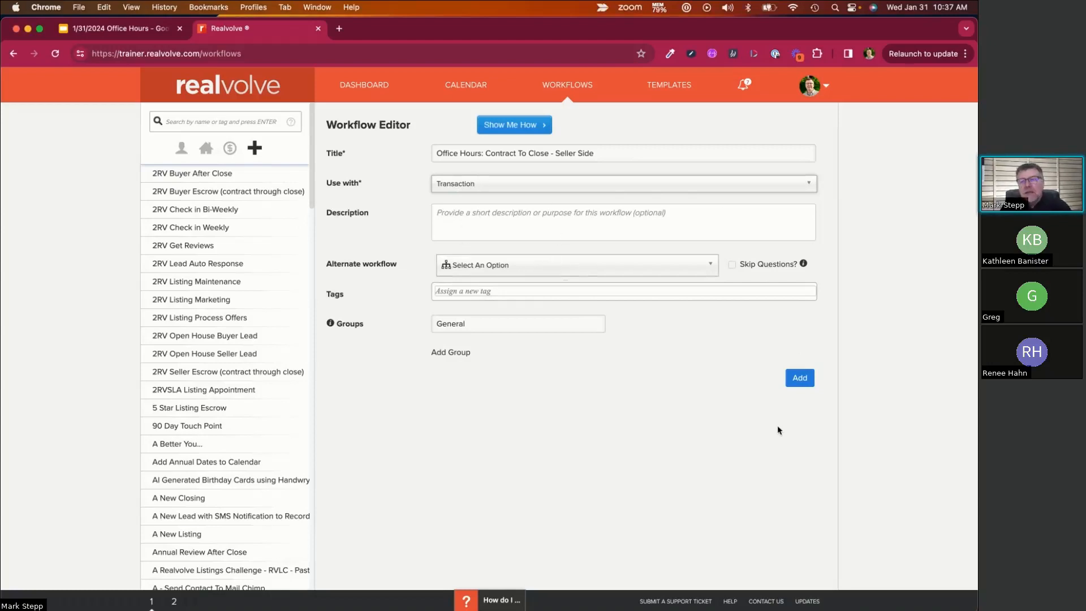
left_click(799, 382)
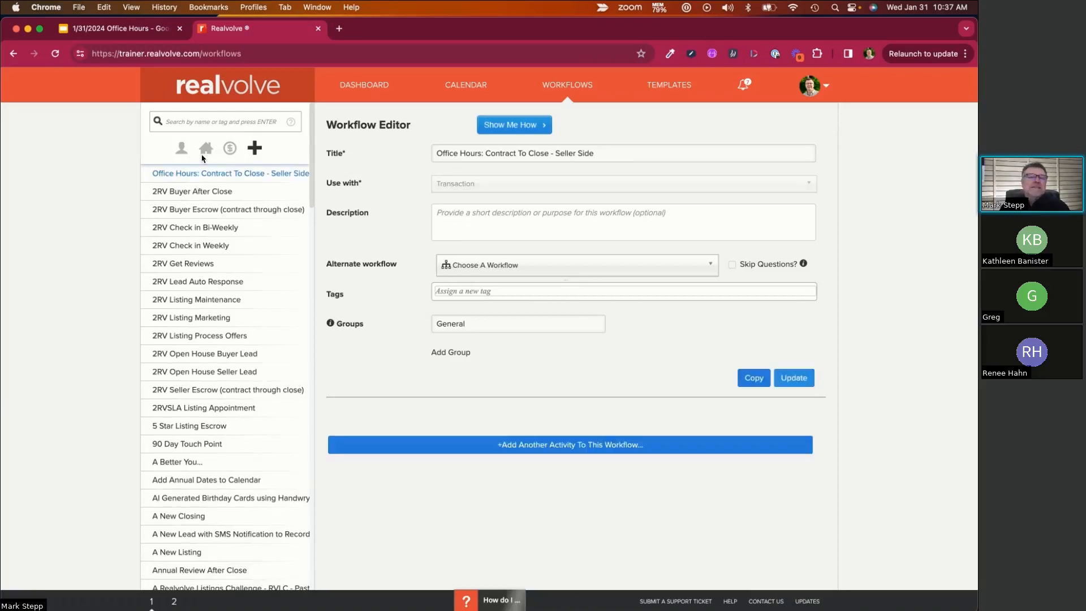
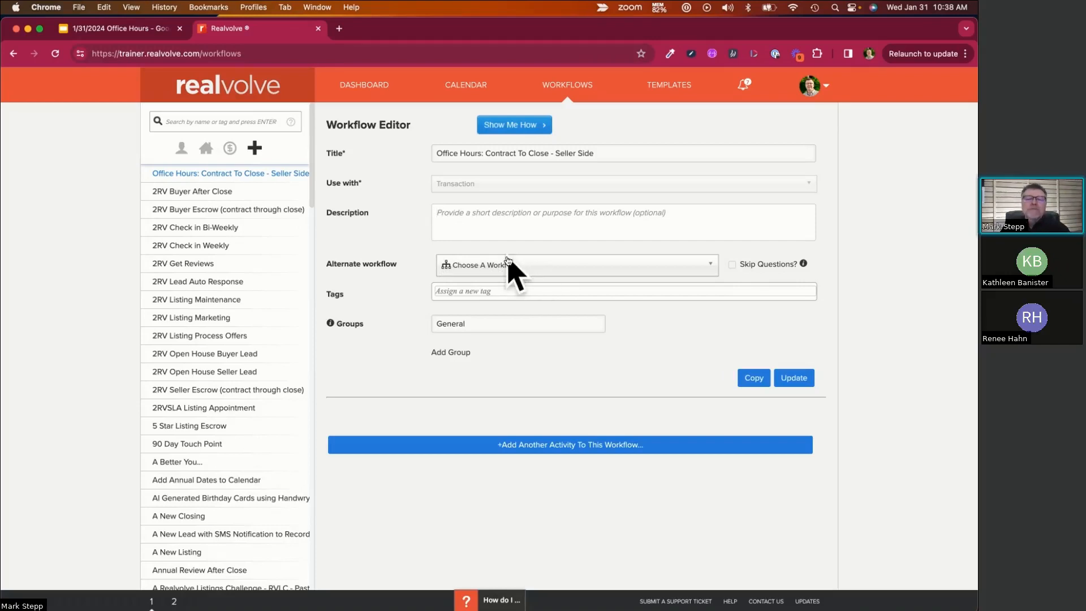
Step: Review the alternate workflow choices, then bring in the spreadsheet window to look over its activity rows and set it aside again
left_click(507, 264)
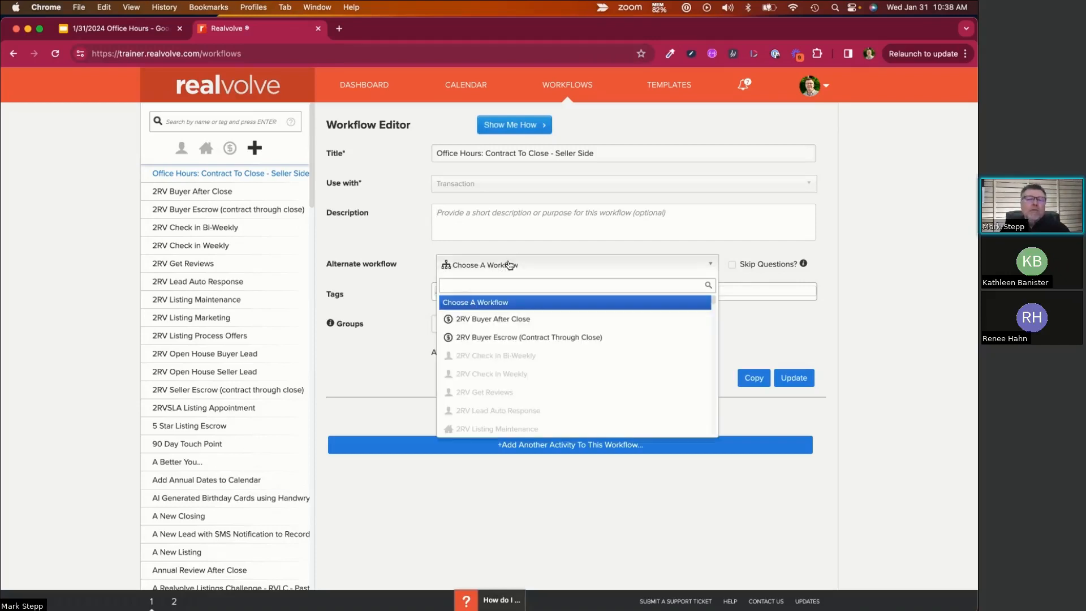
left_click(509, 265)
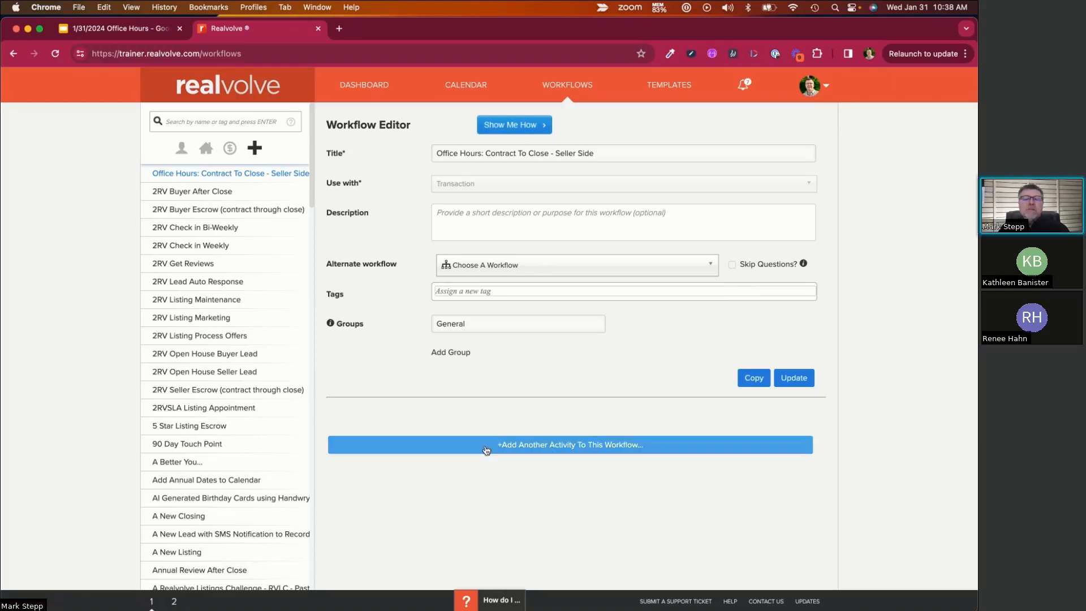
left_click_drag(977, 57, 359, 68)
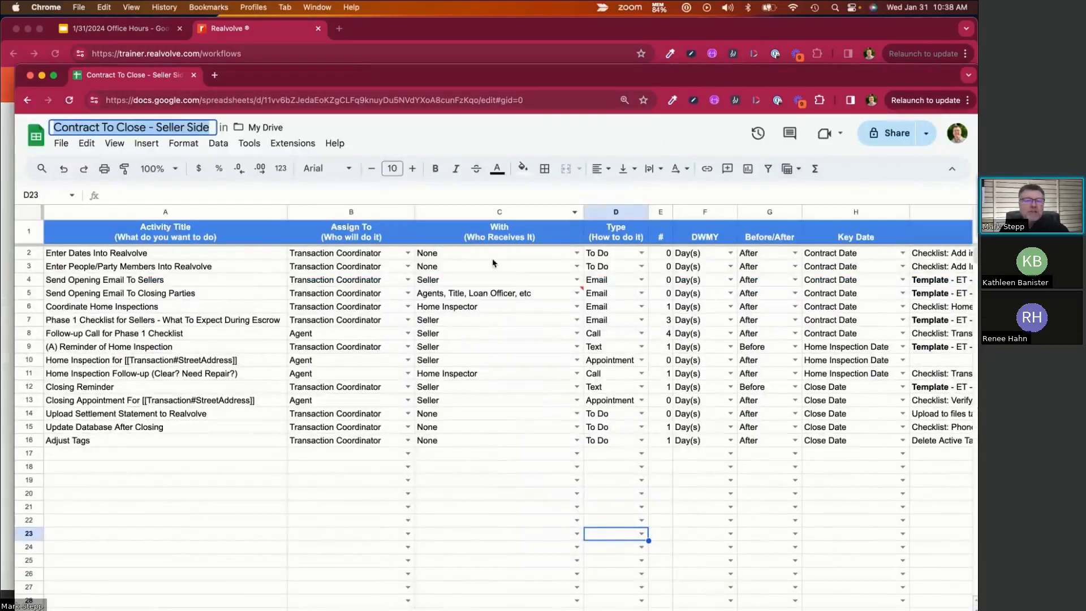
left_click_drag(355, 84, 977, 85)
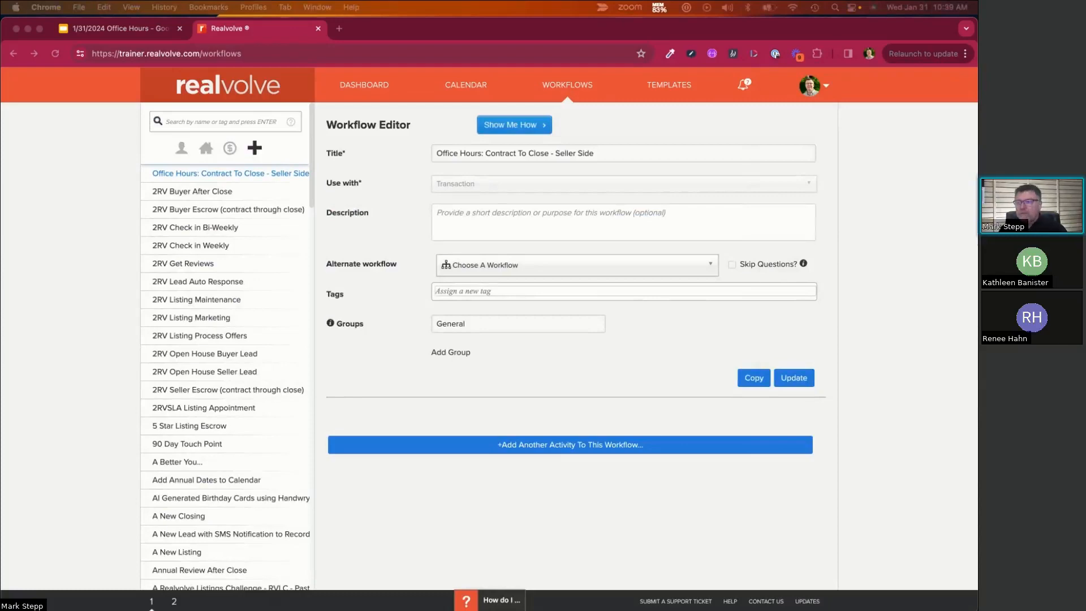
left_click_drag(978, 85, 977, 130)
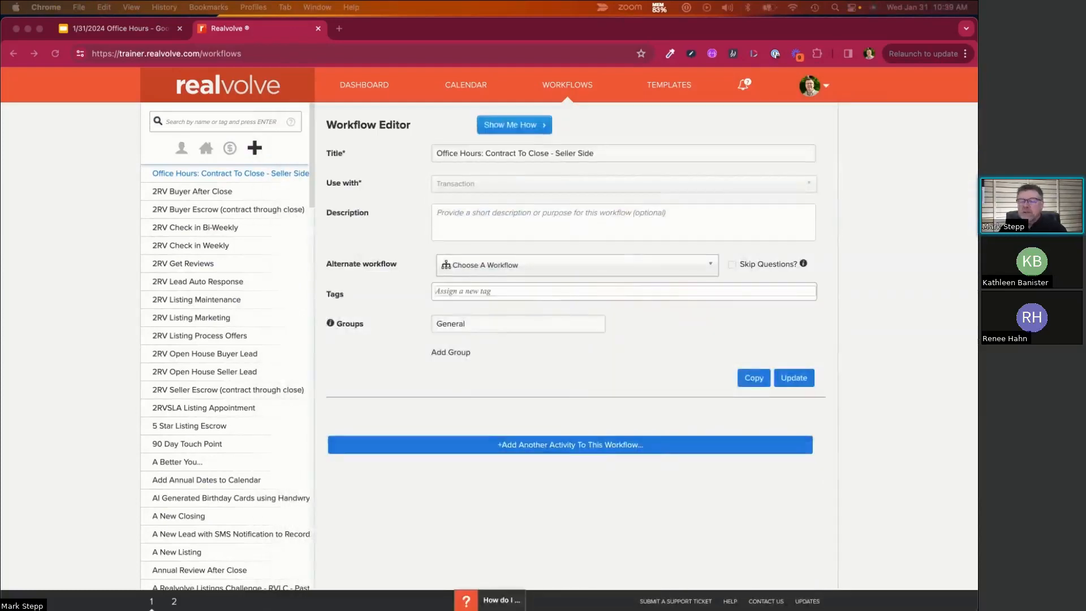
Step: Start a new activity in the workflow and title it "Enter Dates Into Realvolve"
left_click(534, 452)
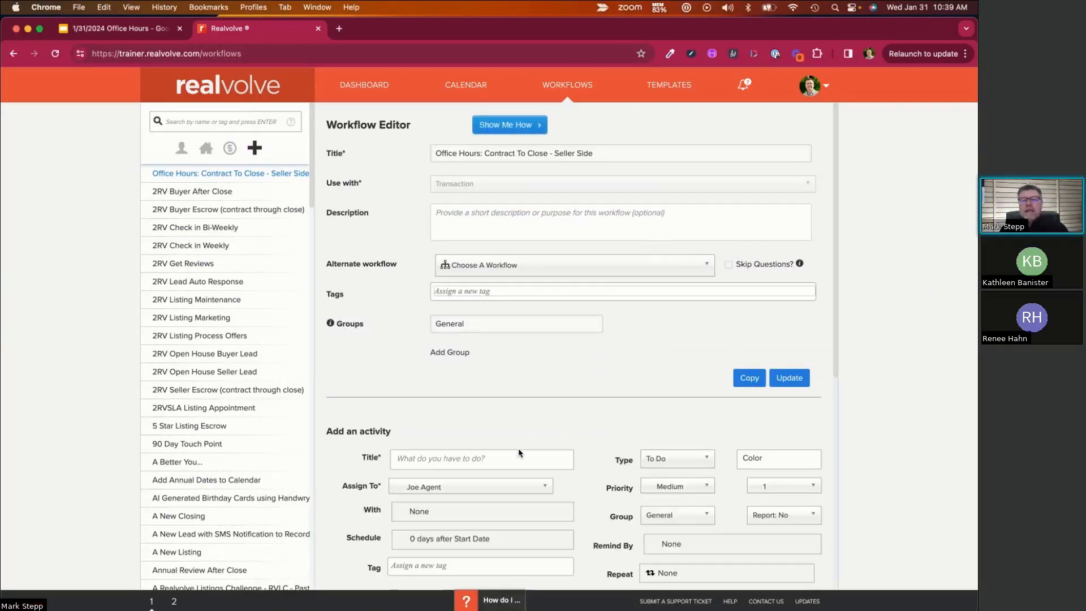
scroll(482, 456, "down", 6)
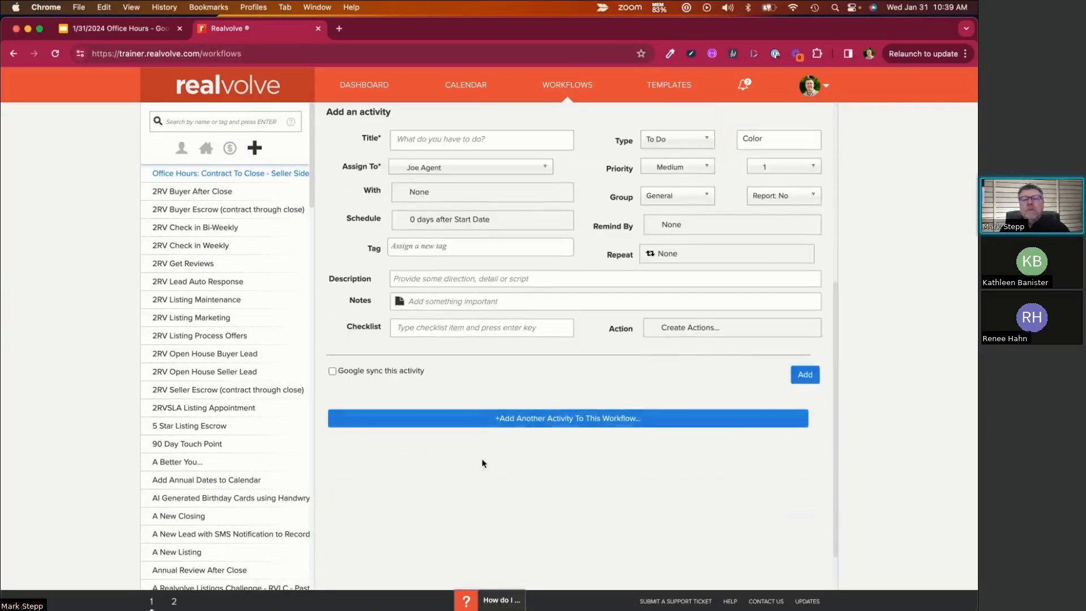
left_click(433, 139)
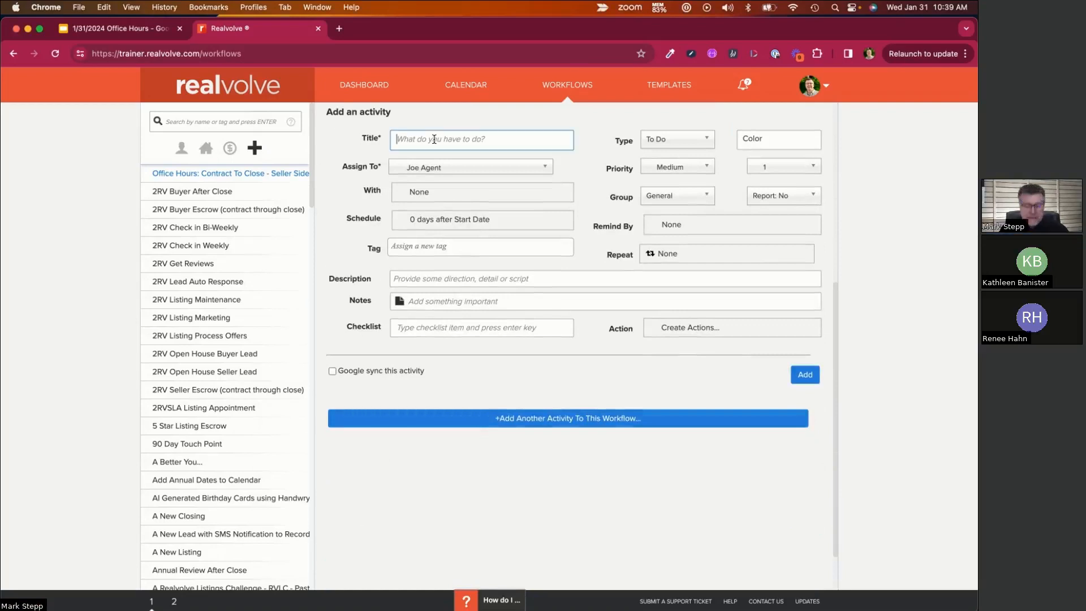
type("Enter Dates Into Realvolve")
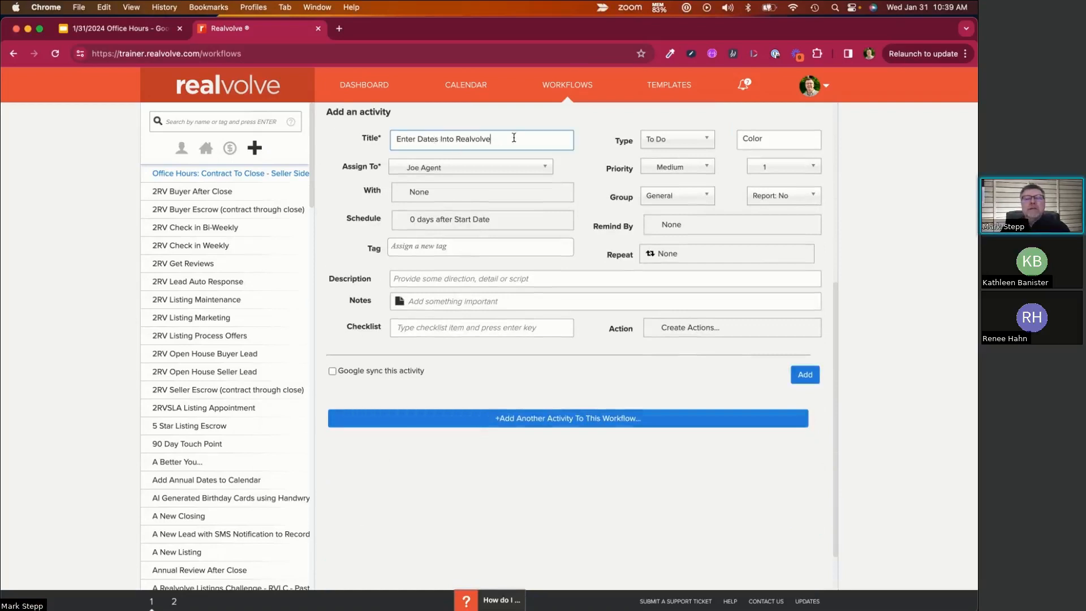
Step: Bring the Contract To Close - Seller Side spreadsheet window in and fit it across the lower part of the screen, below the activity form
left_click(947, 161)
left_click_drag(978, 161, 429, 254)
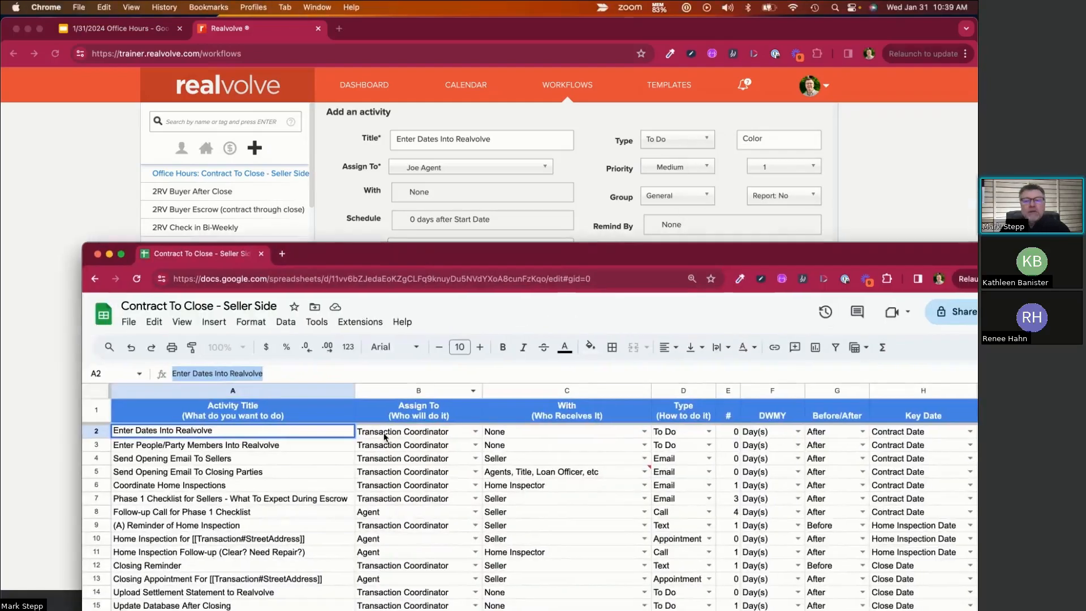
left_click(569, 36)
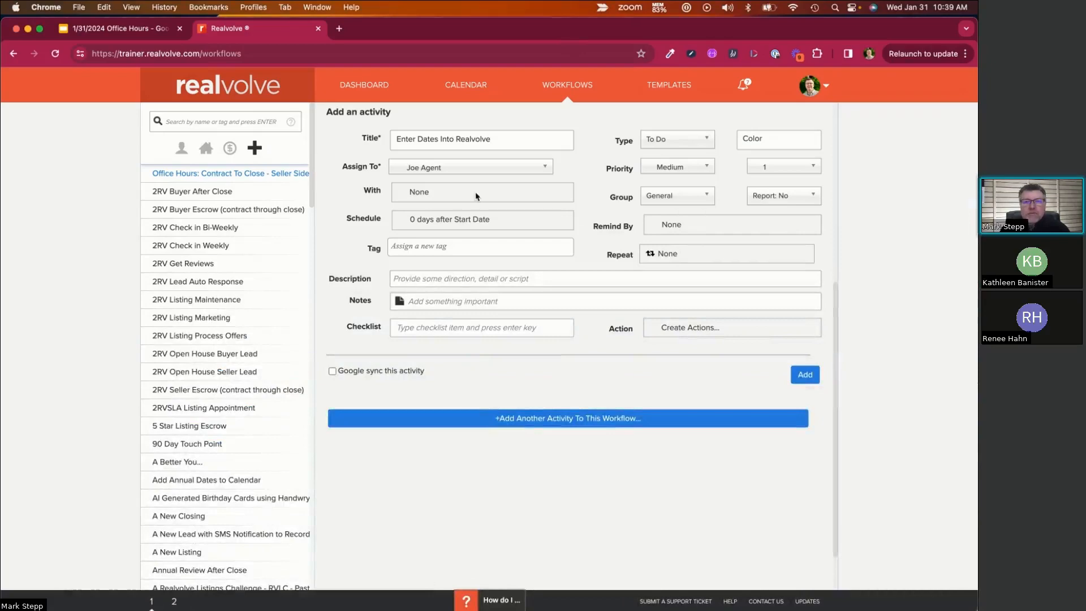
left_click_drag(478, 19, 479, 43)
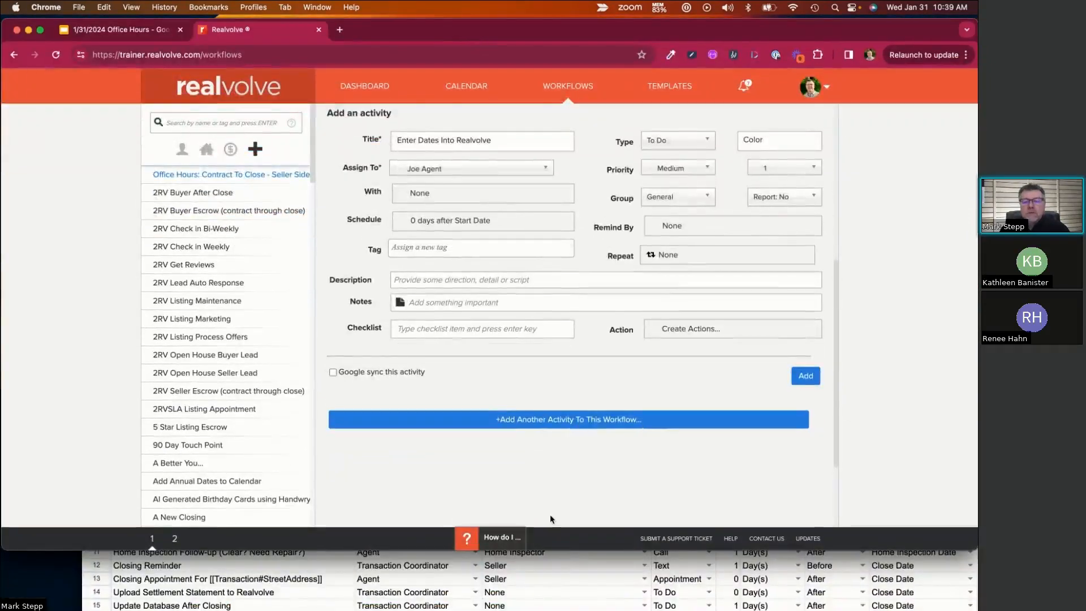
left_click(550, 557)
left_click_drag(546, 258, 483, 417)
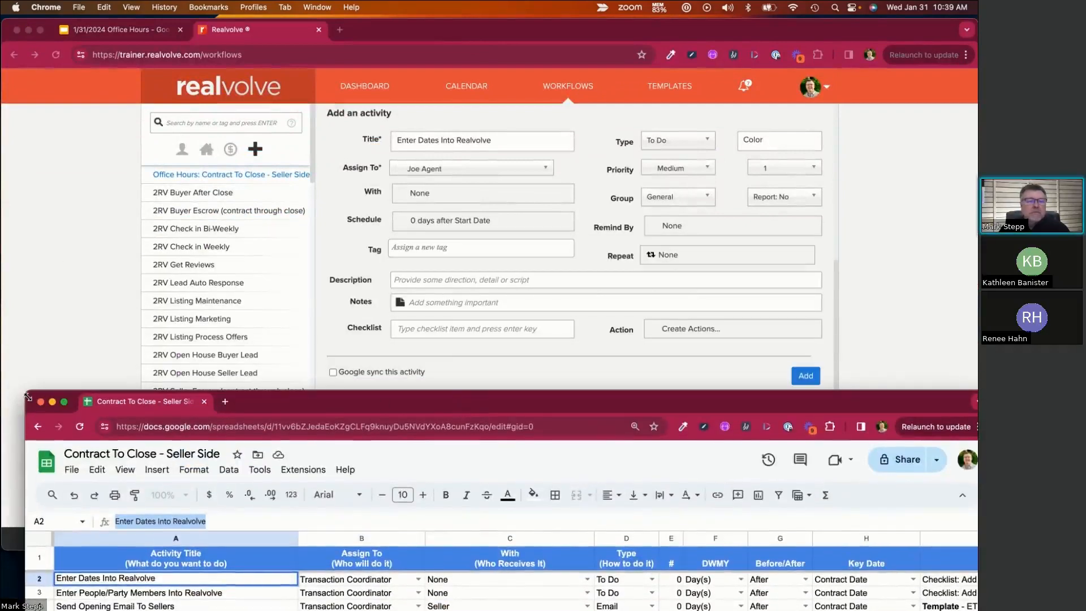
left_click_drag(25, 394, 49, 423)
left_click_drag(268, 429, 220, 409)
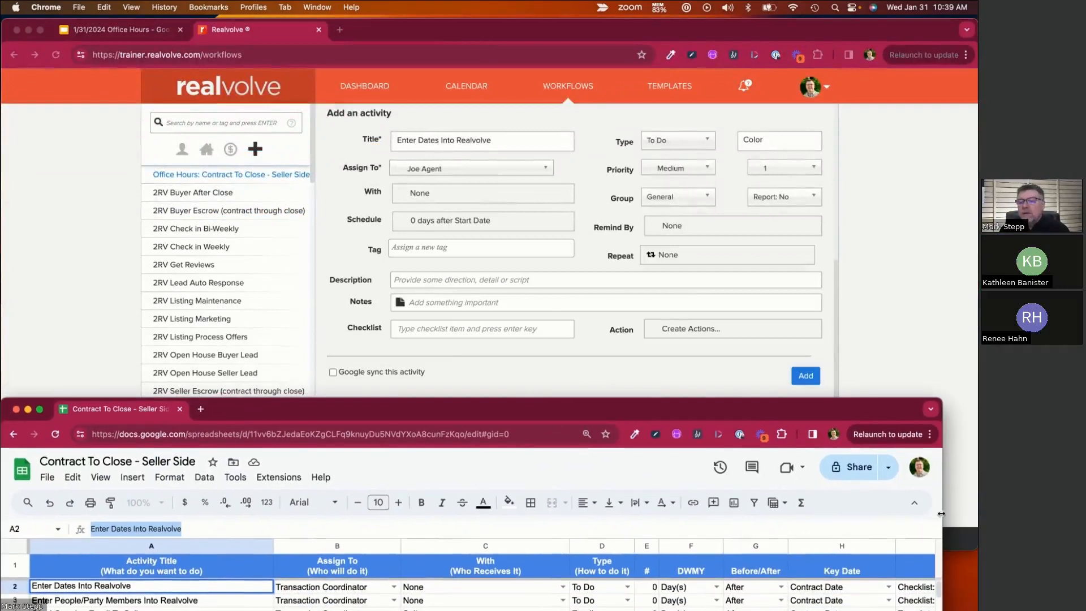
left_click_drag(951, 514, 983, 514)
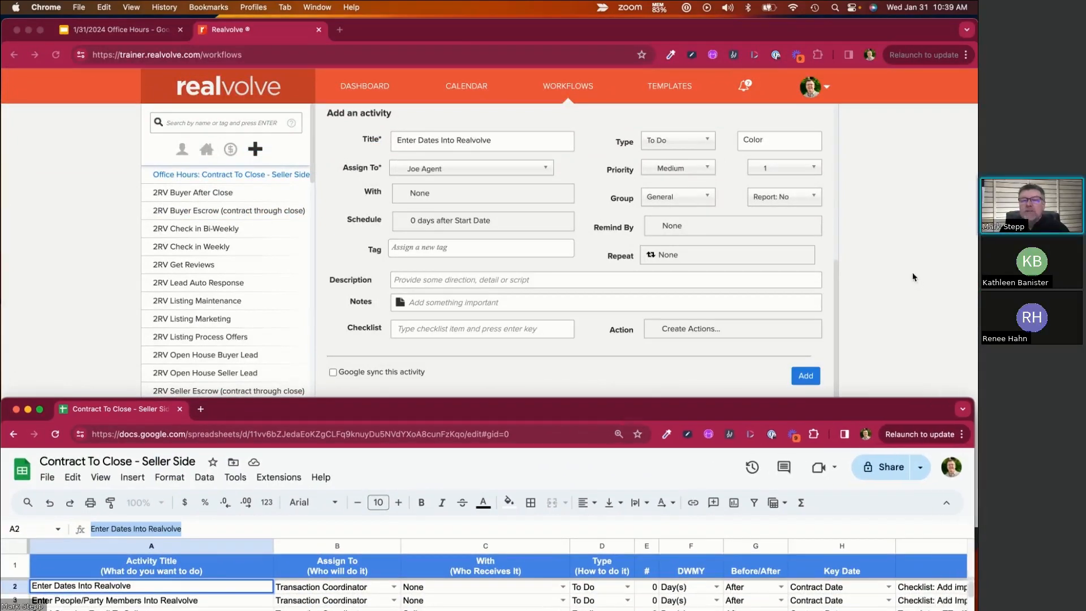
Step: Shorten the Realvolve window and raise the spreadsheet behind it so the column headers and first activity rows show beneath the form
left_click(882, 262)
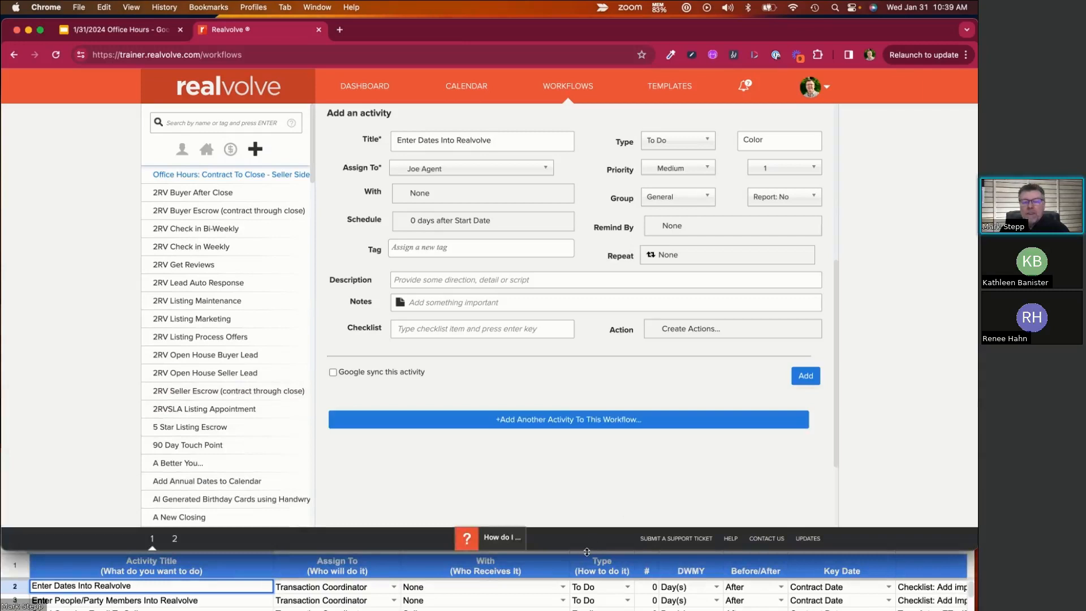
left_click_drag(586, 552, 587, 456)
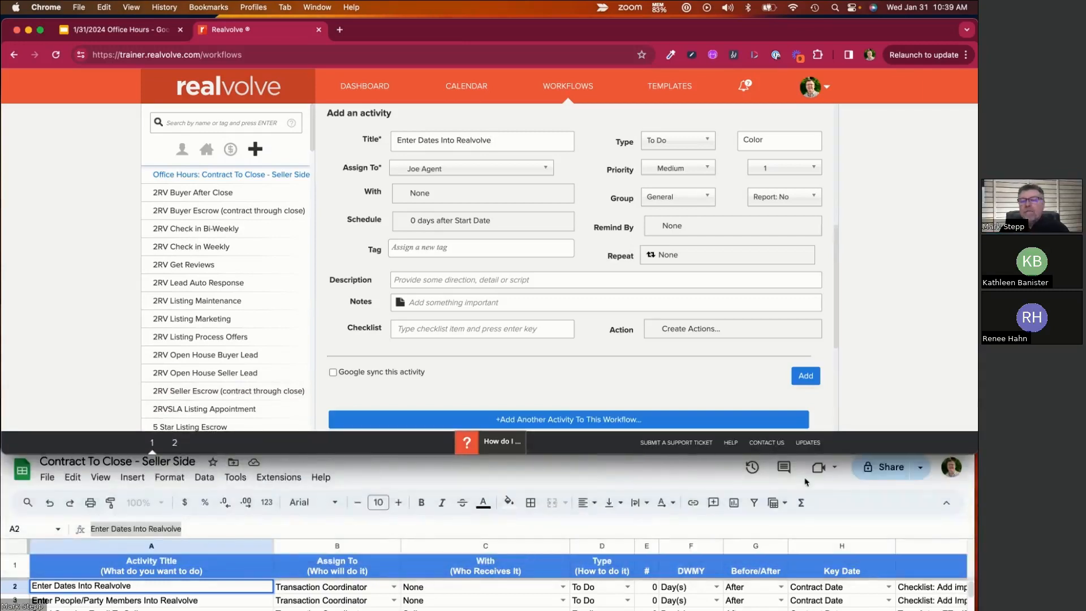
left_click(625, 491)
left_click_drag(640, 411, 642, 344)
left_click(877, 211)
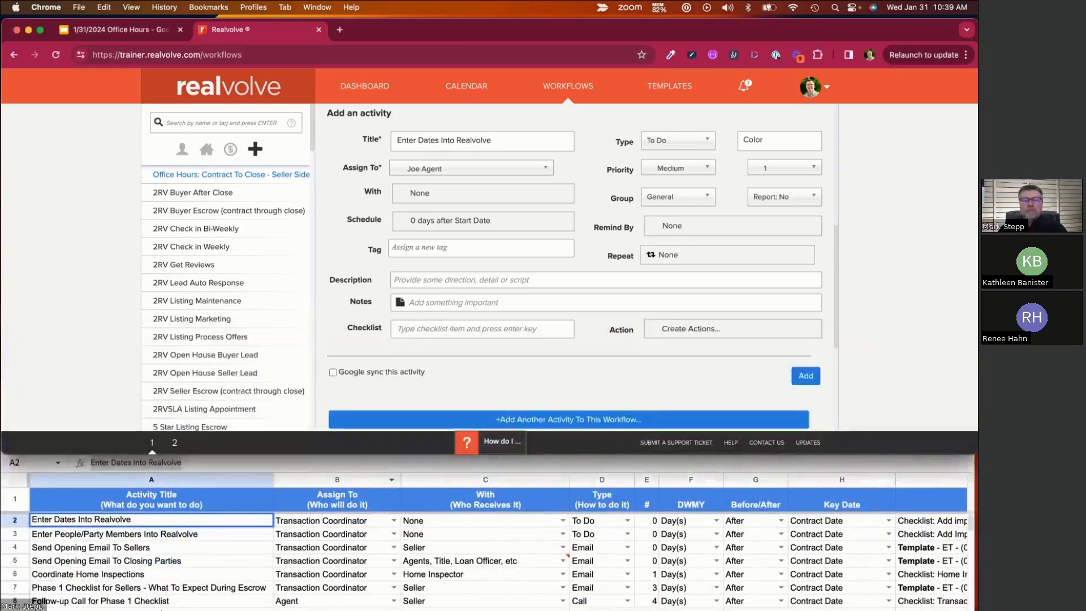
Step: Assign the "Enter Dates Into Realvolve" activity to the Transaction Coordinator role
left_click(434, 148)
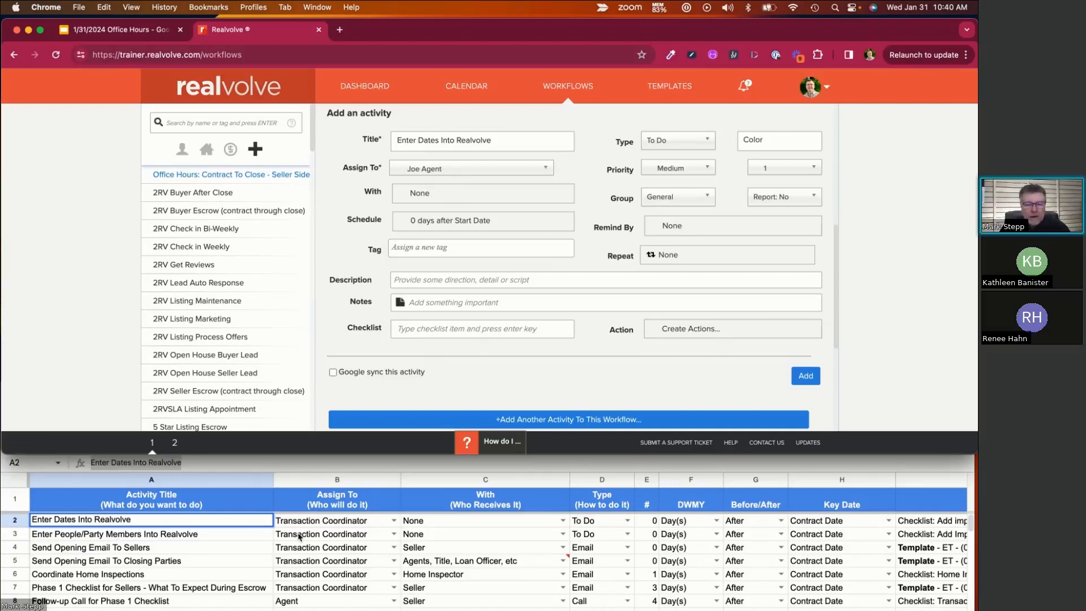
left_click(456, 172)
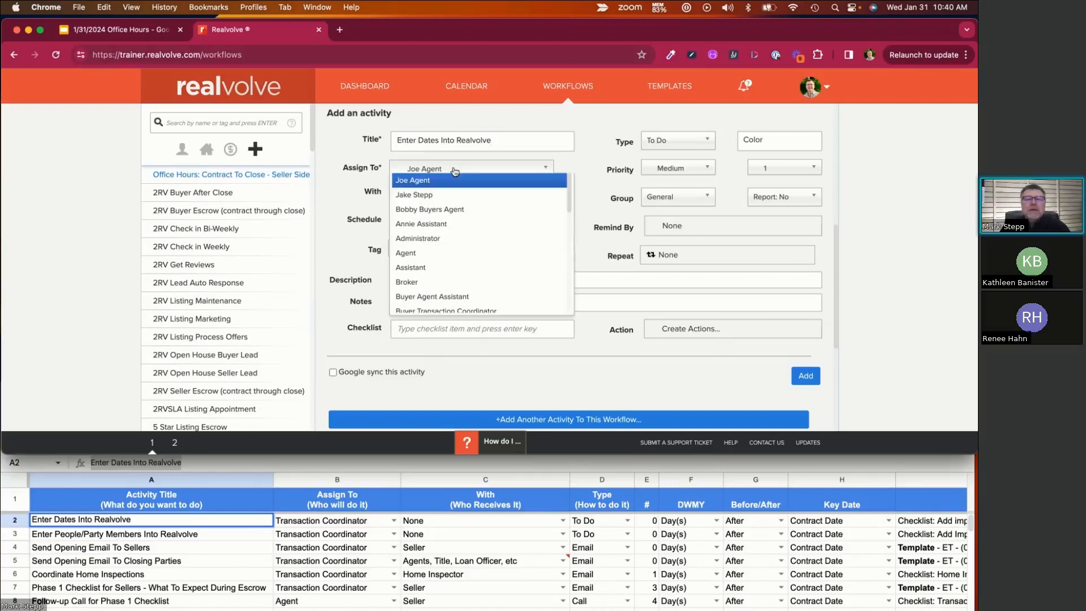
scroll(481, 223, "down", 3)
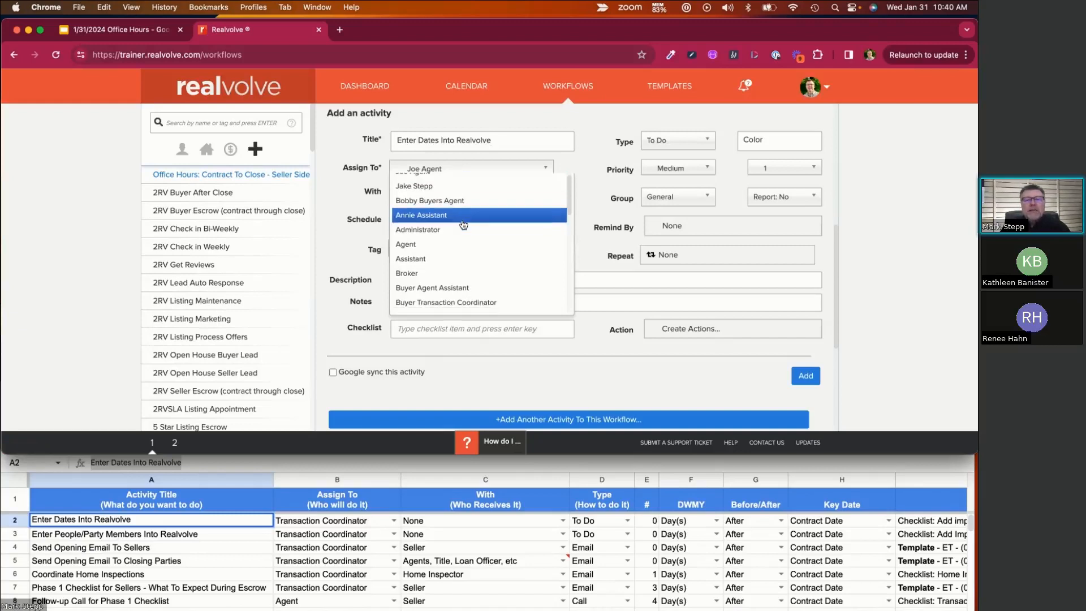
left_click_drag(568, 194, 569, 277)
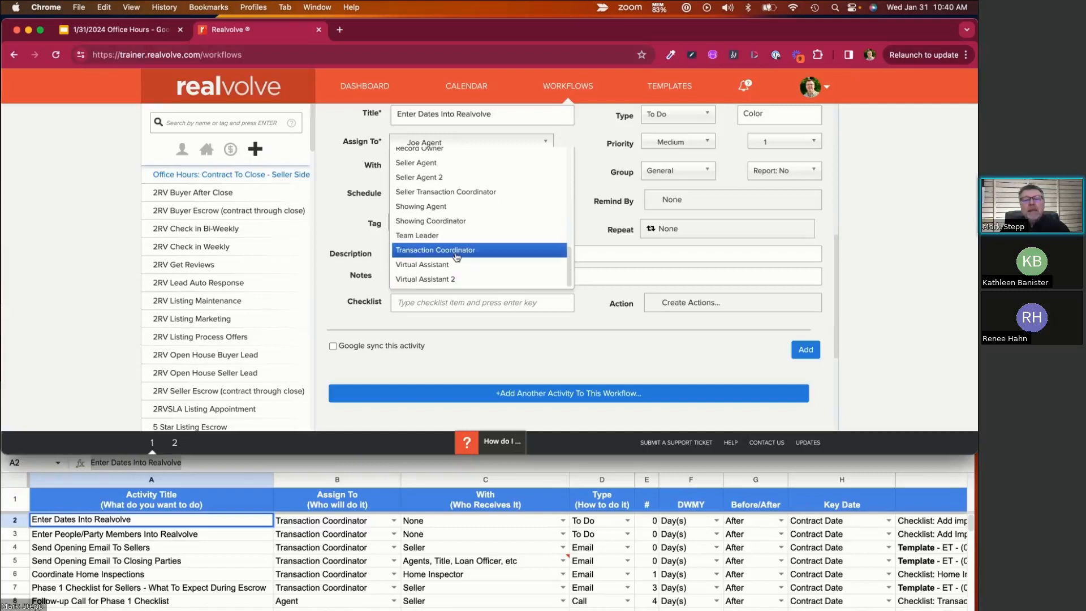
left_click(456, 250)
scroll(456, 249, "up", 2)
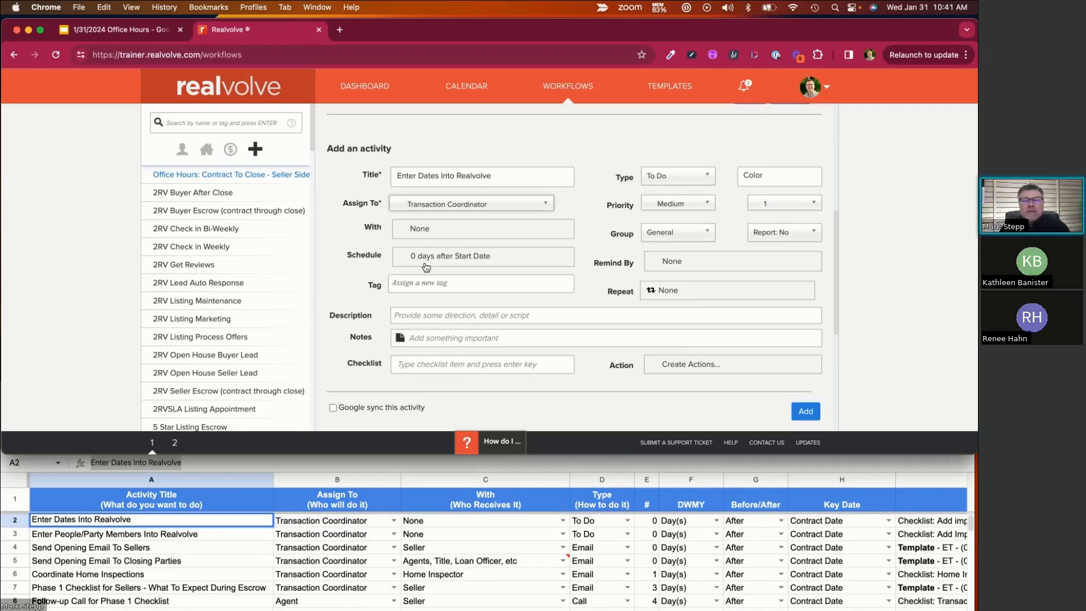
Step: Schedule the activity with a computed due date of 0 Days After the Contract Date
left_click(429, 264)
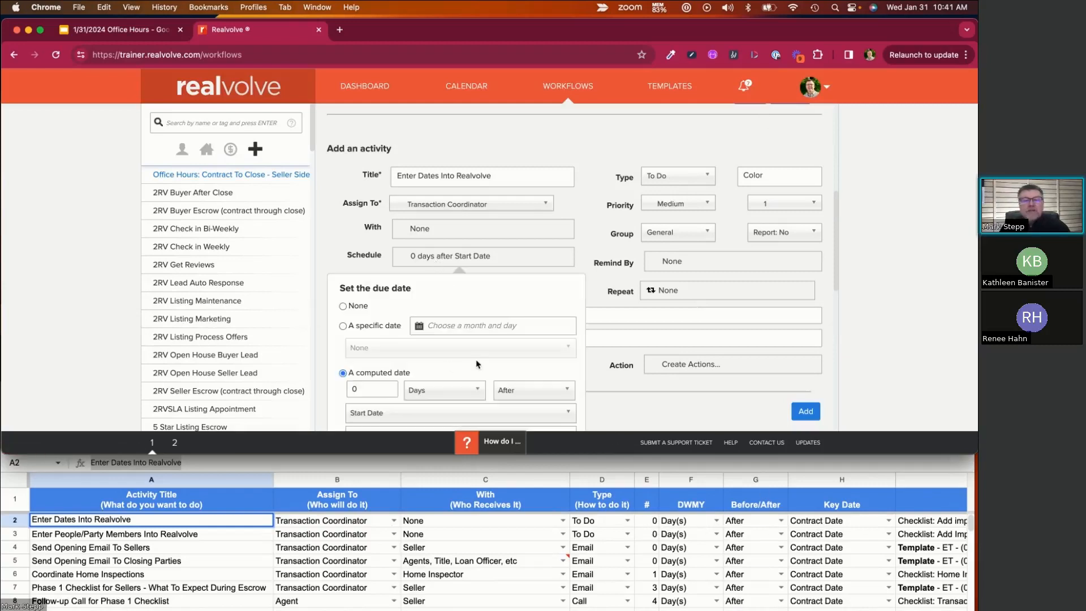
scroll(384, 345, "down", 3)
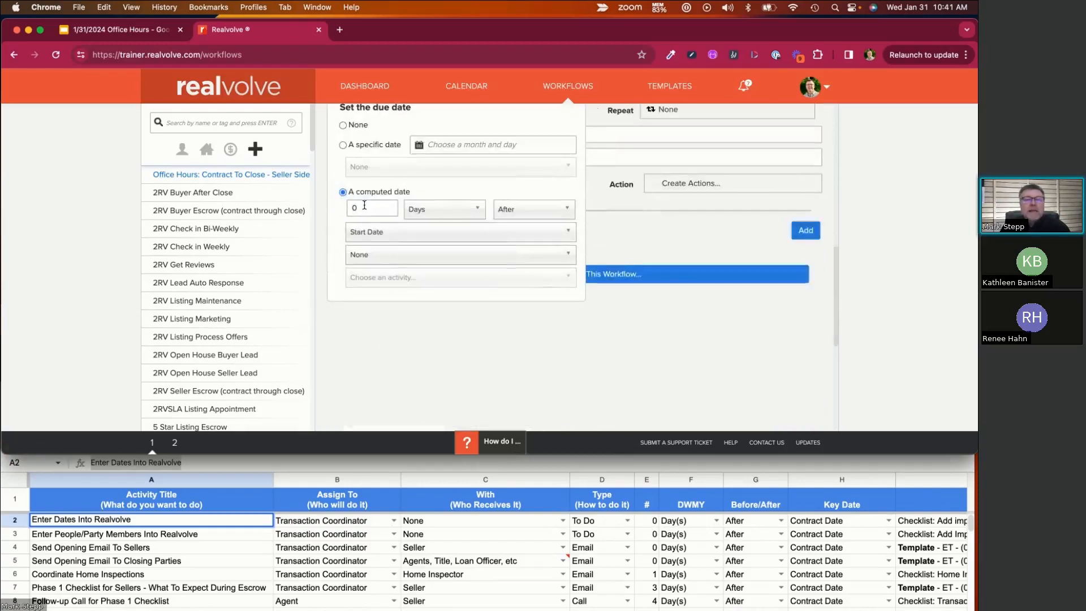
left_click(439, 215)
left_click(546, 210)
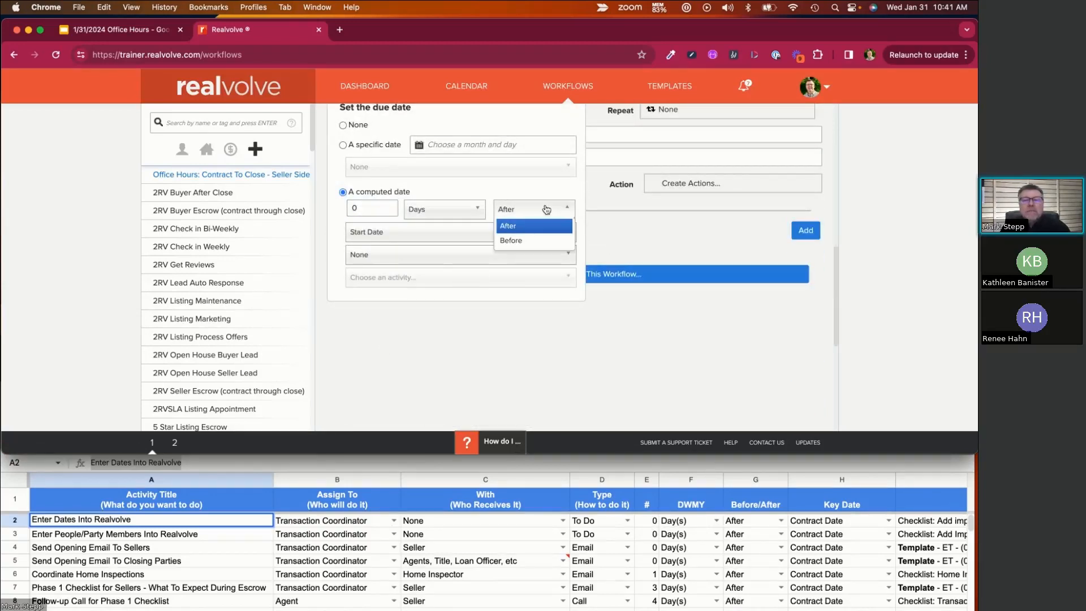
left_click(547, 210)
left_click(421, 236)
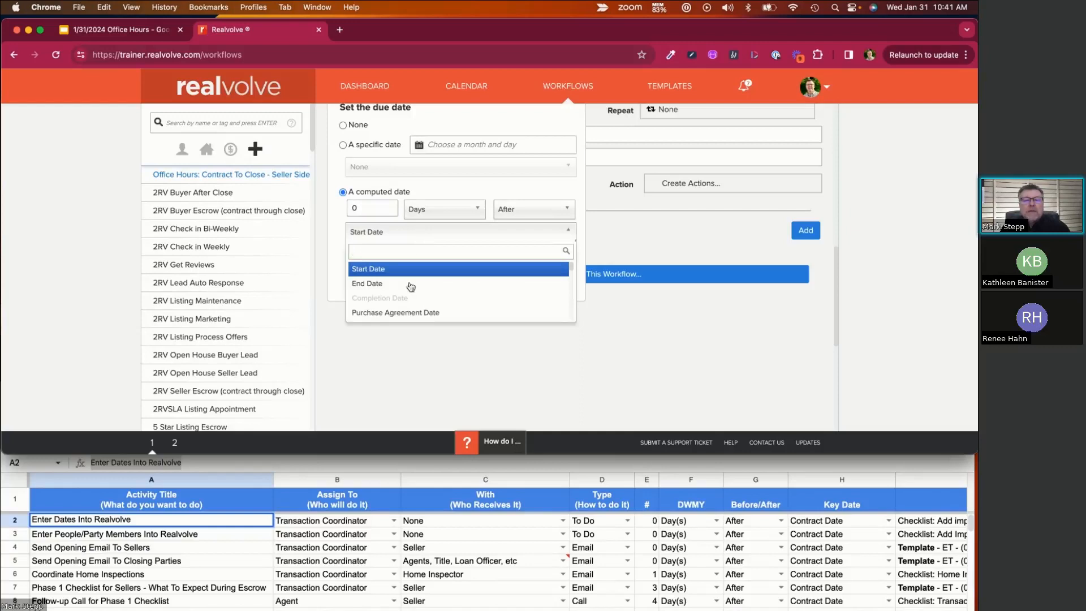
scroll(412, 293, "down", 1)
scroll(412, 293, "down", 2)
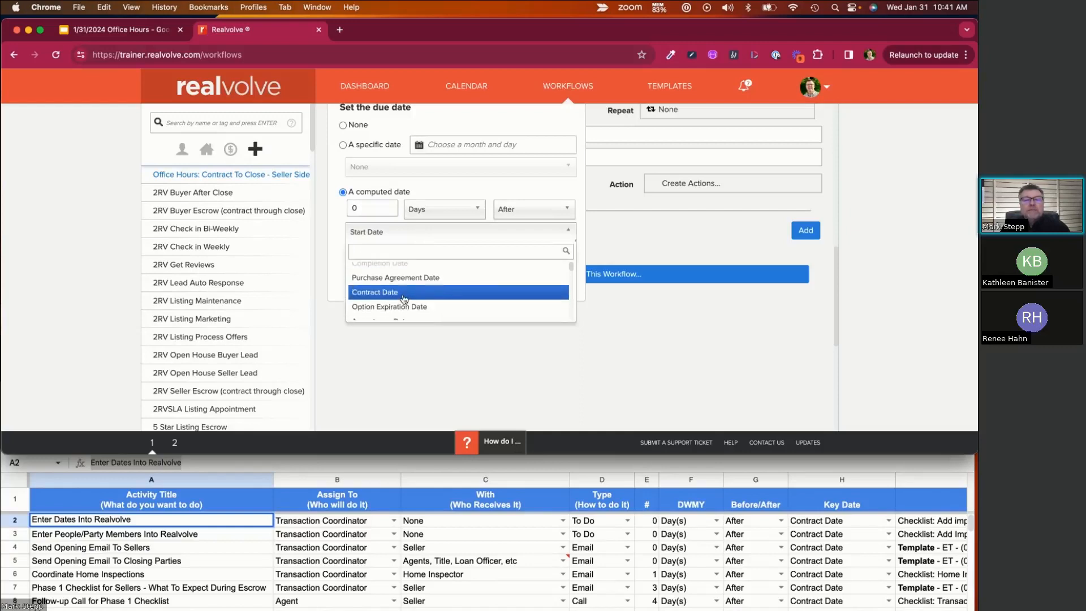
left_click(404, 296)
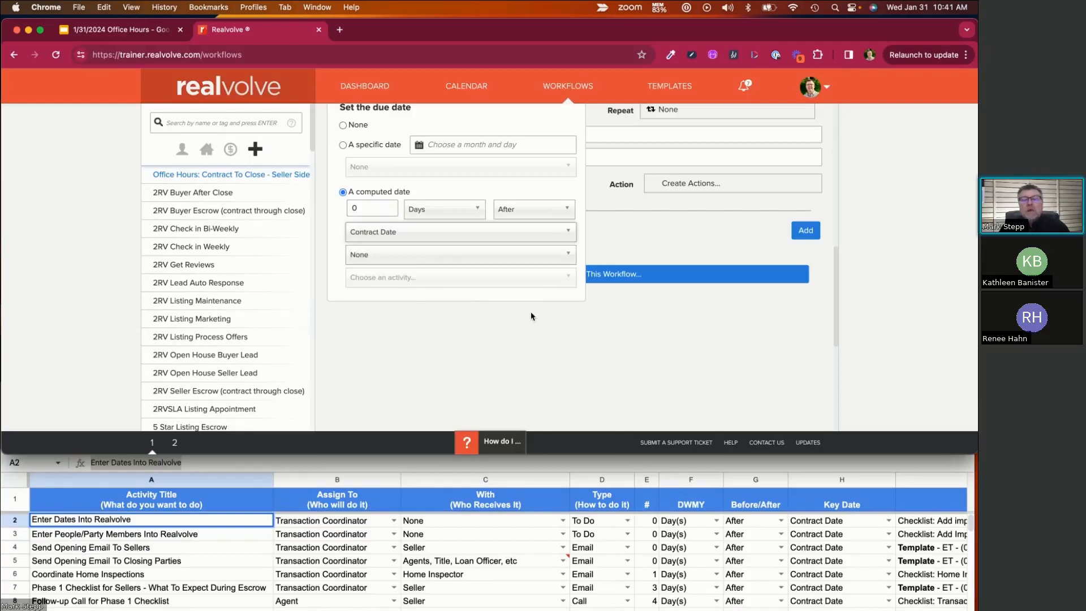
scroll(535, 321, "up", 2)
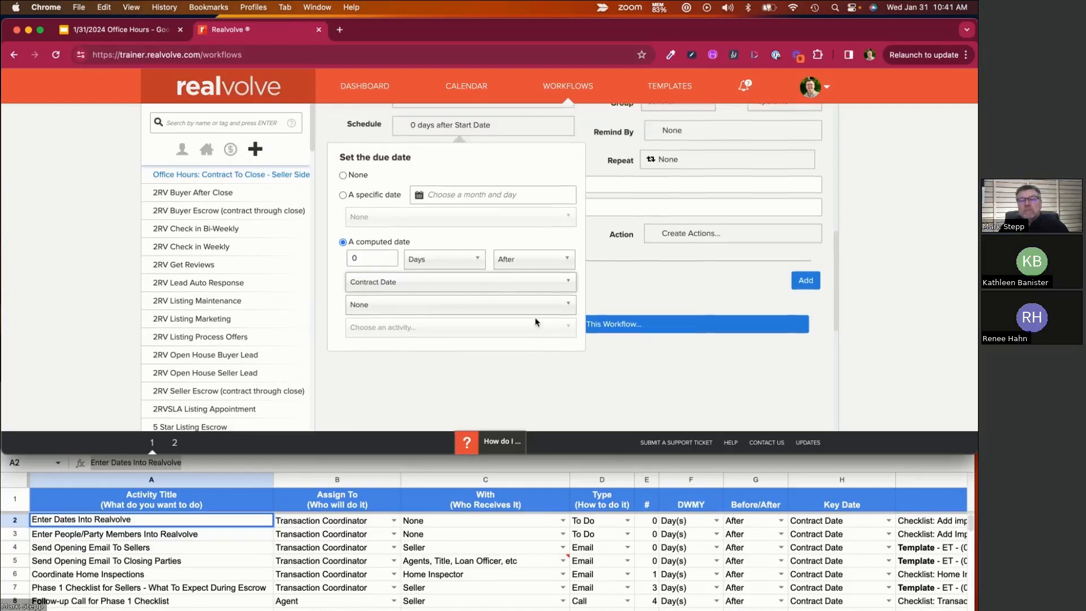
scroll(535, 322, "up", 1)
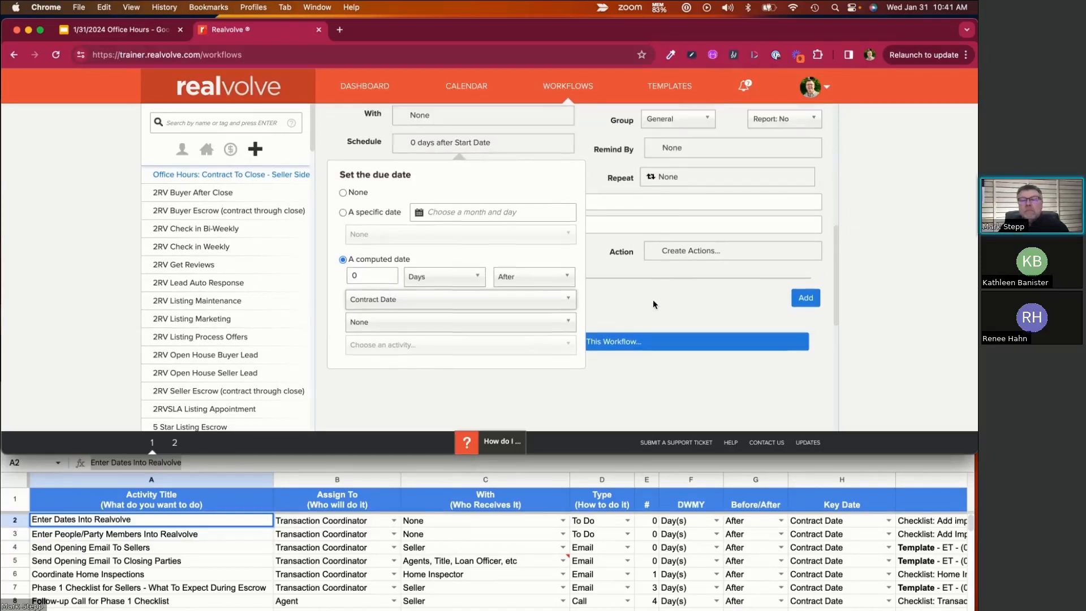
left_click(620, 293)
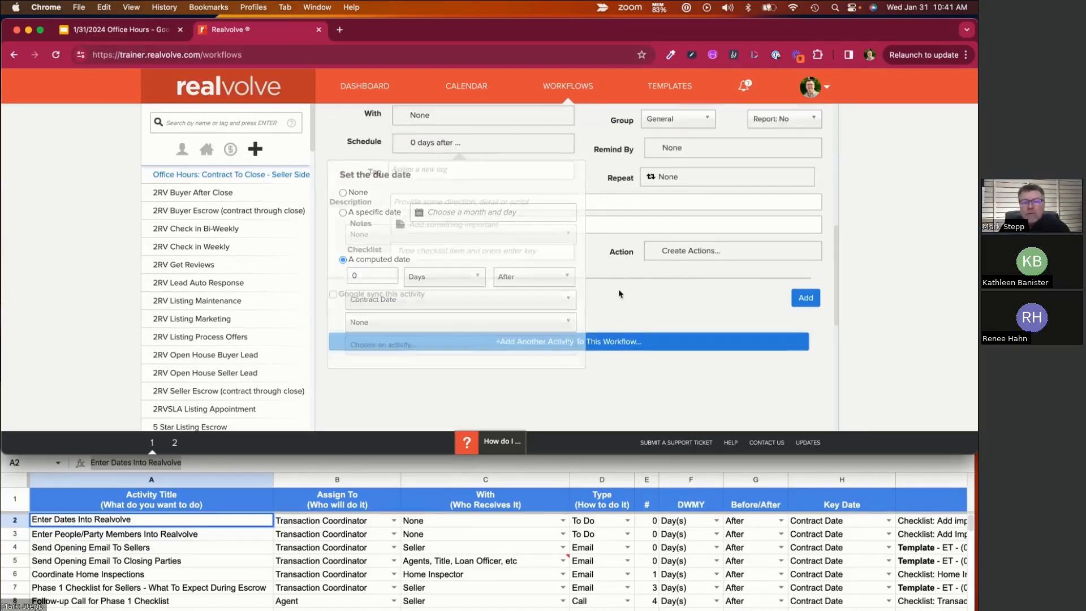
scroll(551, 191, "up", 3)
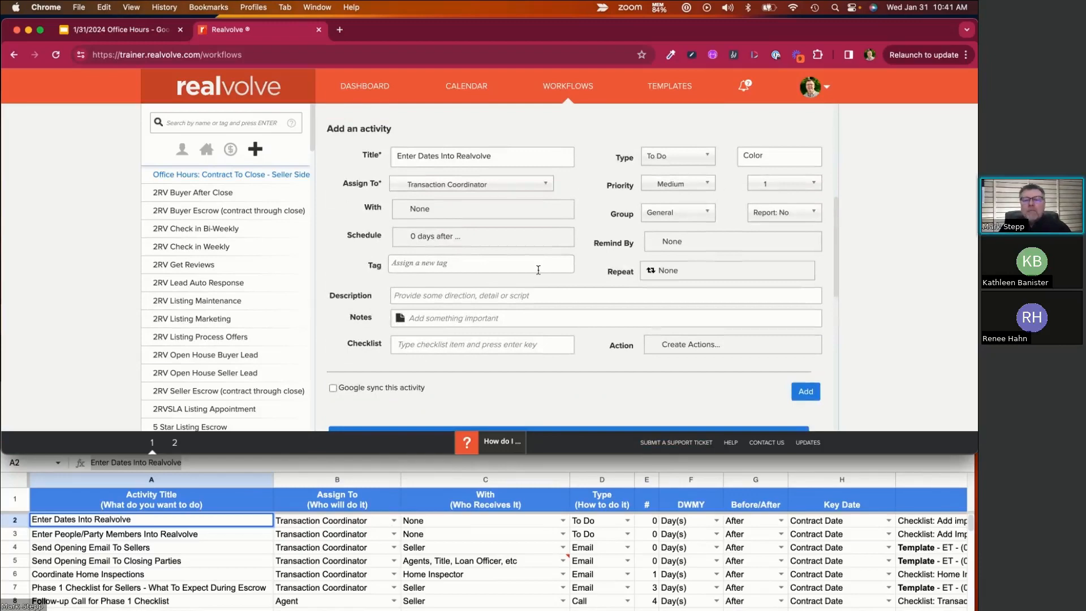
Step: Consult the spreadsheet's checklist ideas for the first activity, then fill the activity's checklist entry with the merge field [[Transaction#AcceptanceDate]]
scroll(555, 538, "right", 5)
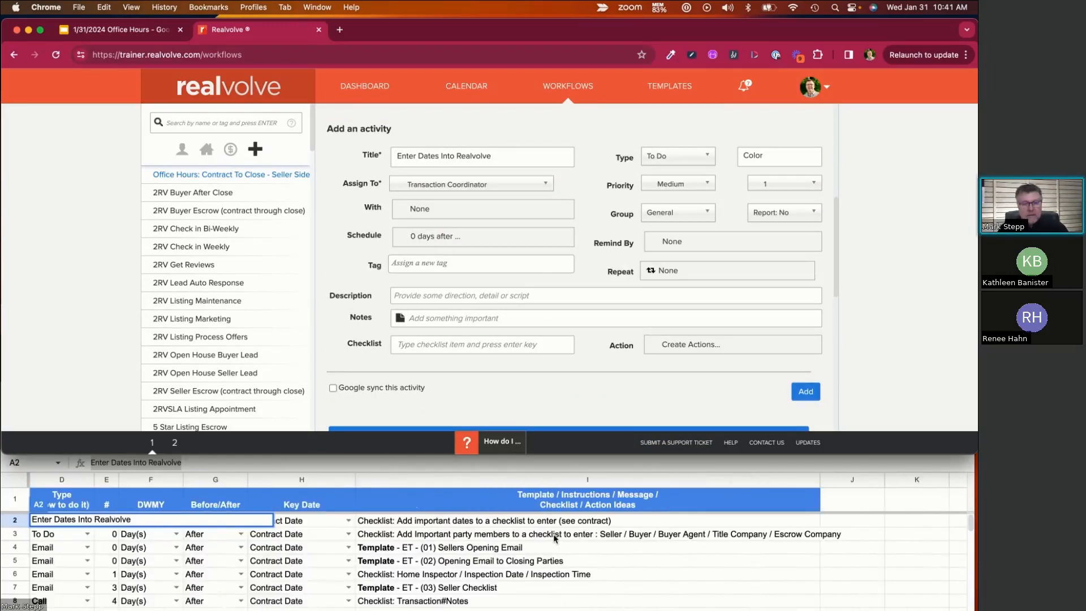
left_click(375, 522)
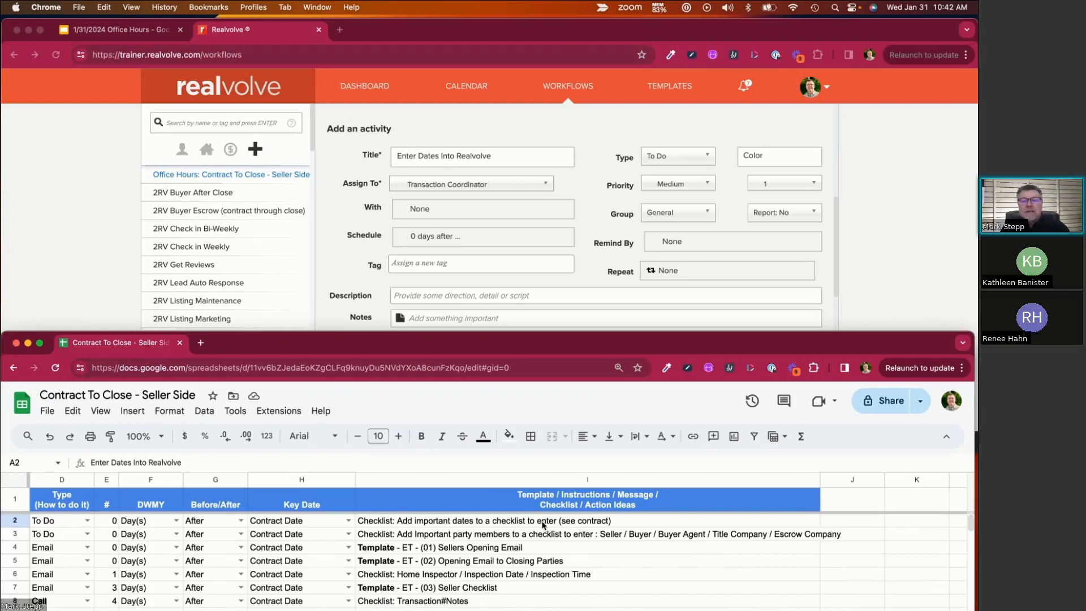
left_click(566, 200)
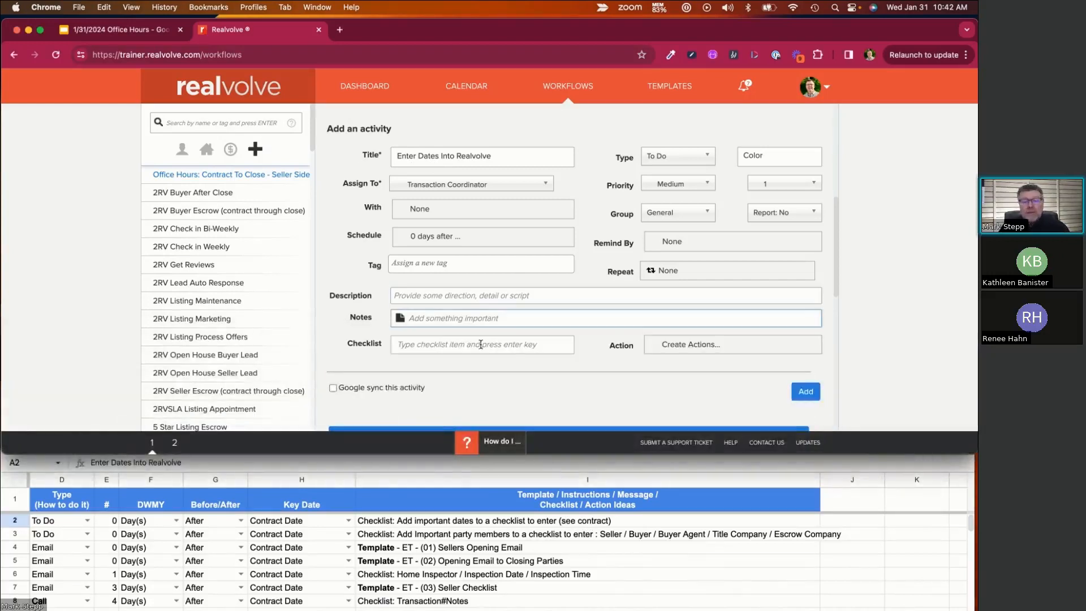
left_click(440, 349)
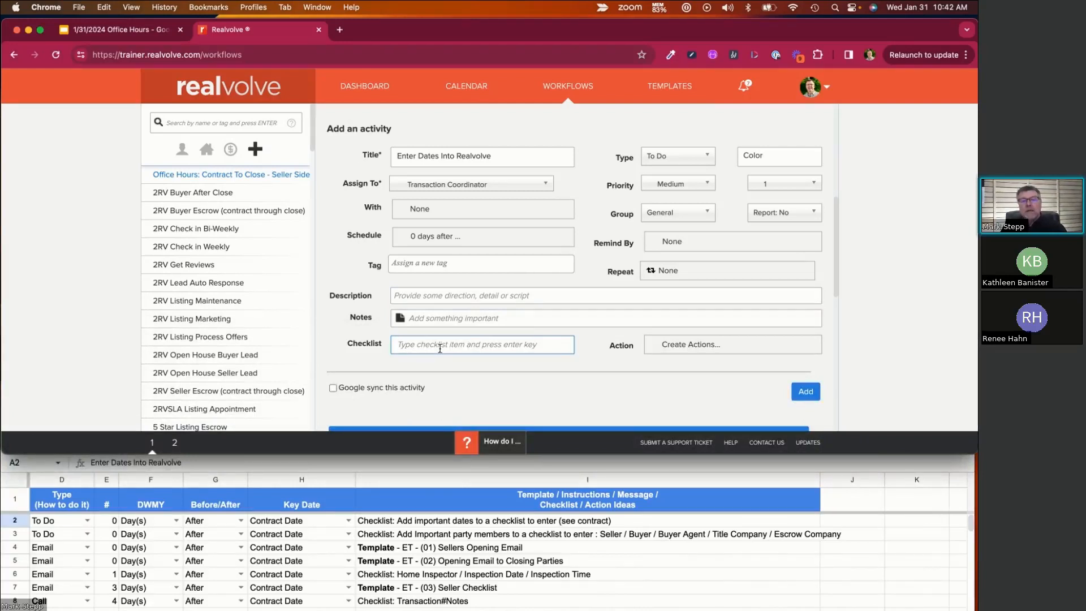
type("[[A")
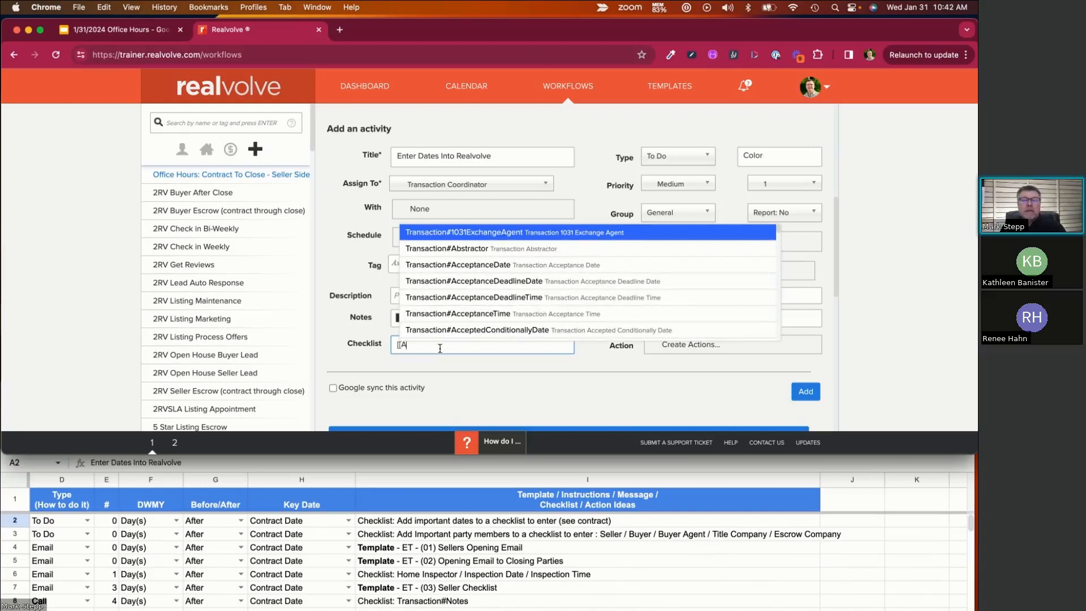
type("cc")
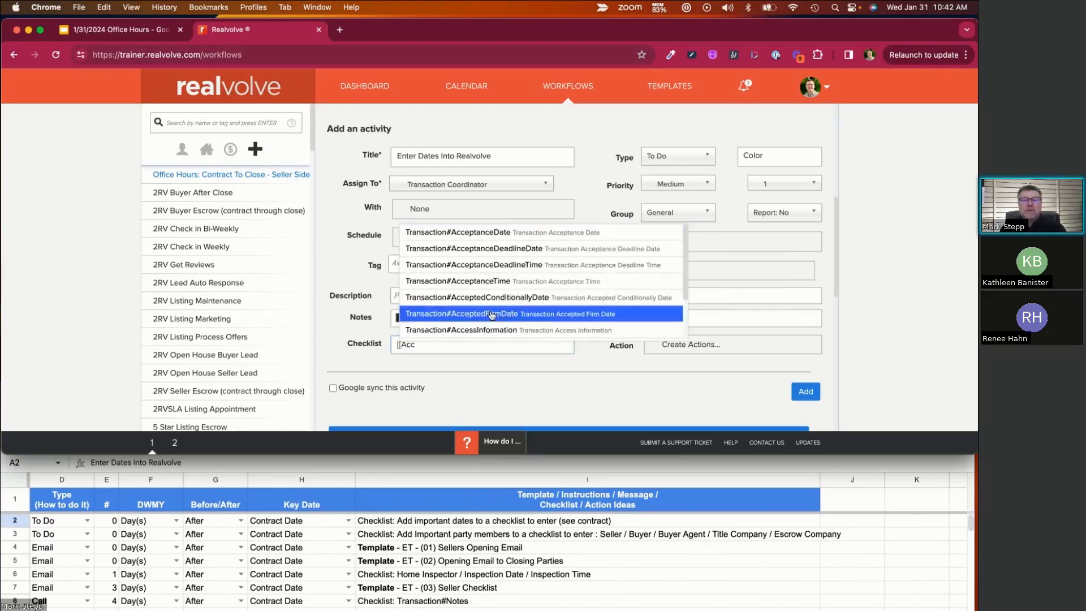
left_click(505, 233)
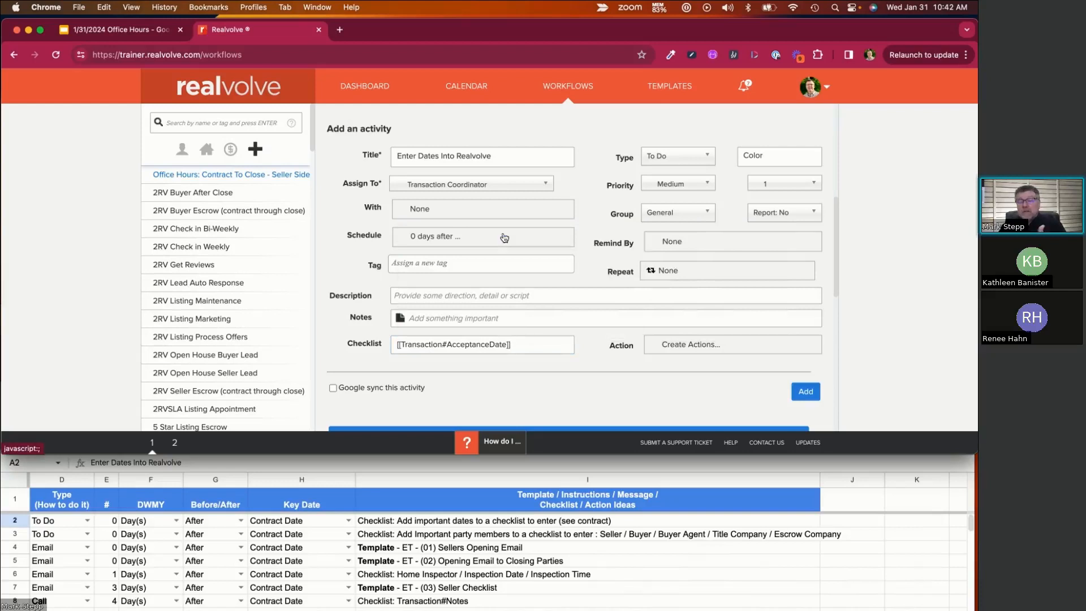
Step: Commit the acceptance date checklist item and add a second one with the merge field [[Transaction#HomeInspectionDate]]
key("Return")
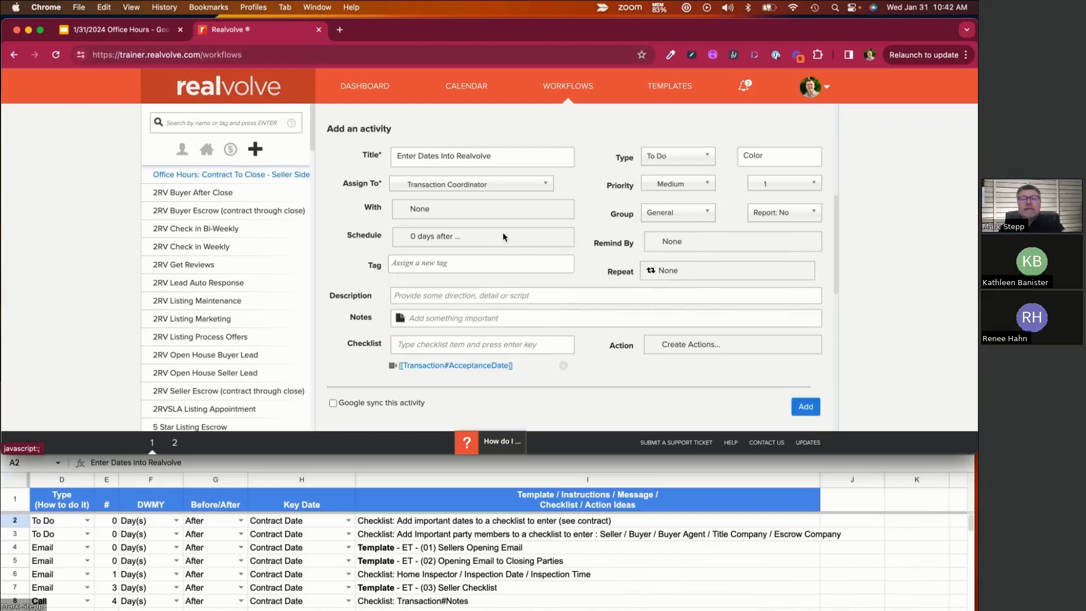
scroll(490, 315, "down", 2)
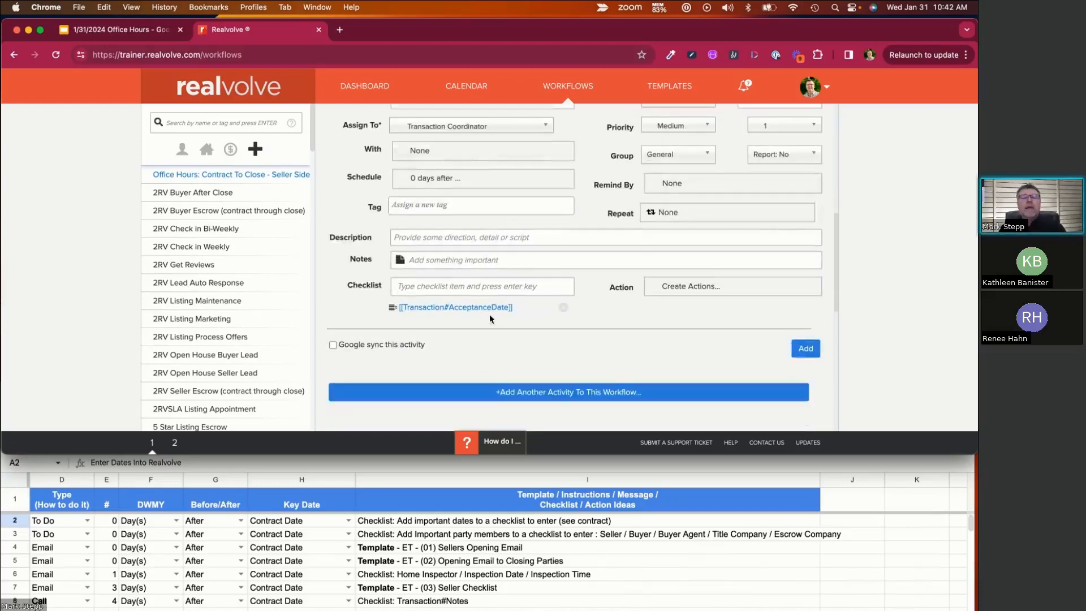
left_click(487, 288)
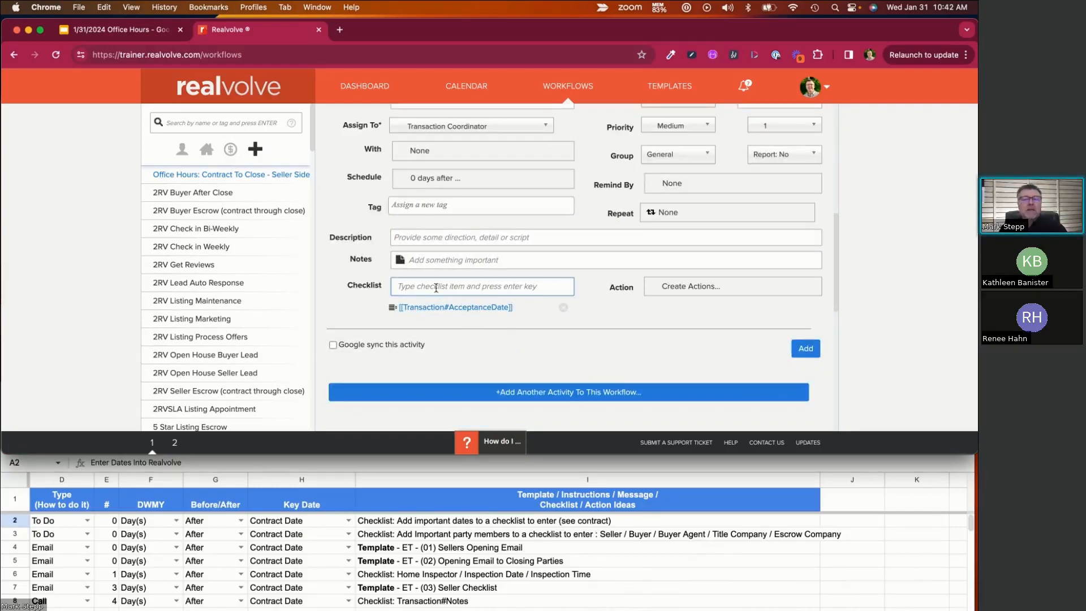
type("[[")
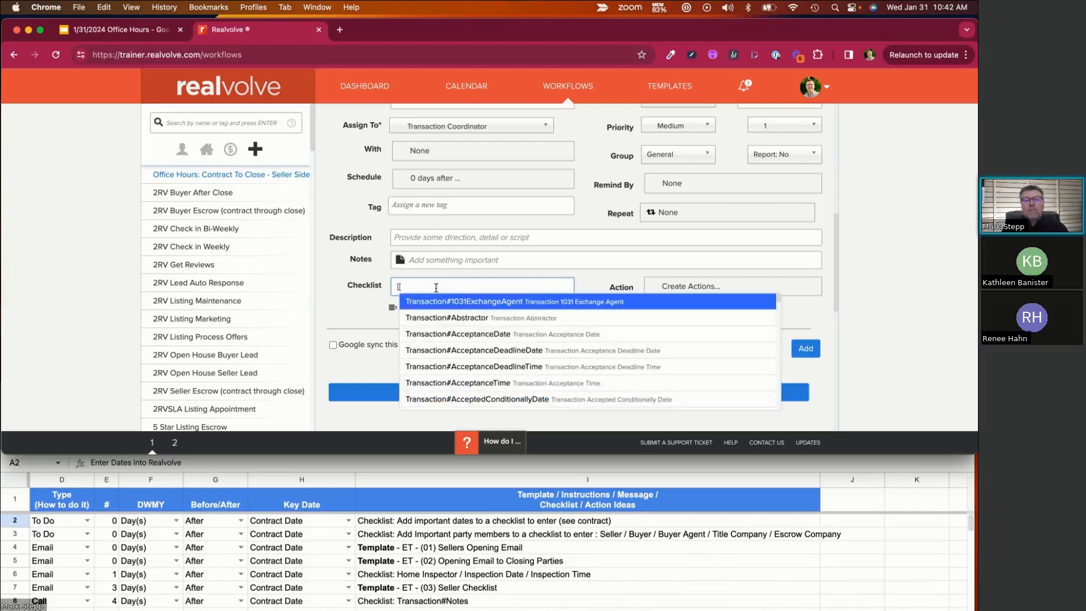
type("home")
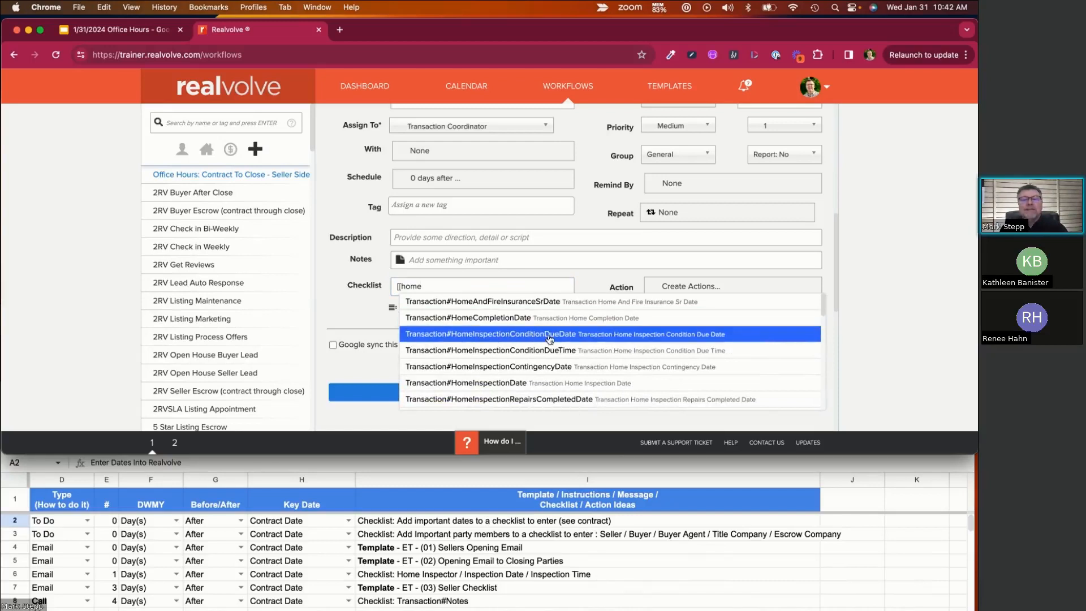
left_click(530, 383)
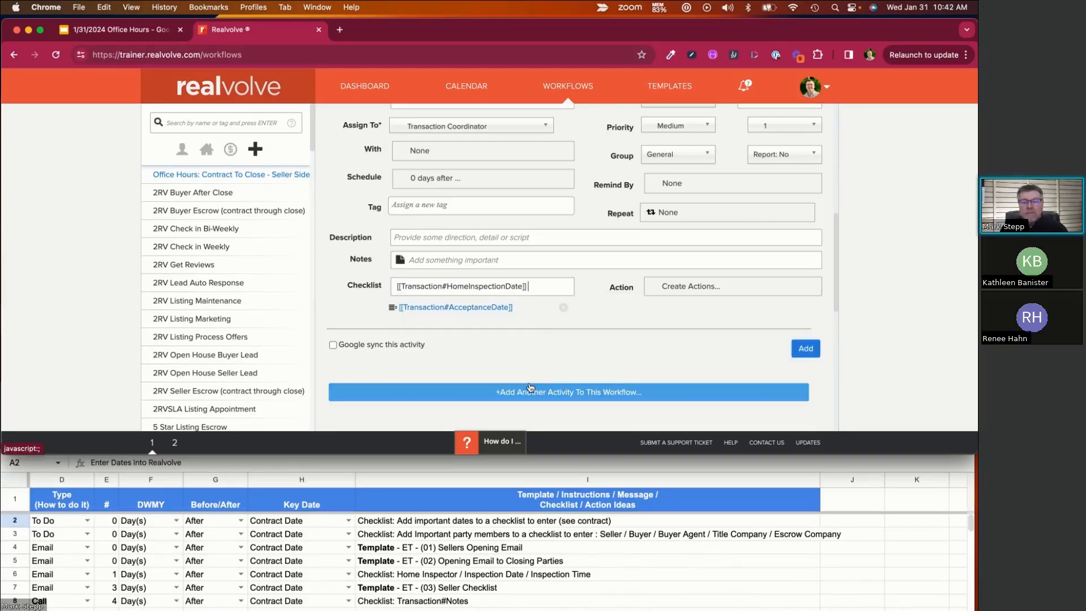
key("Return")
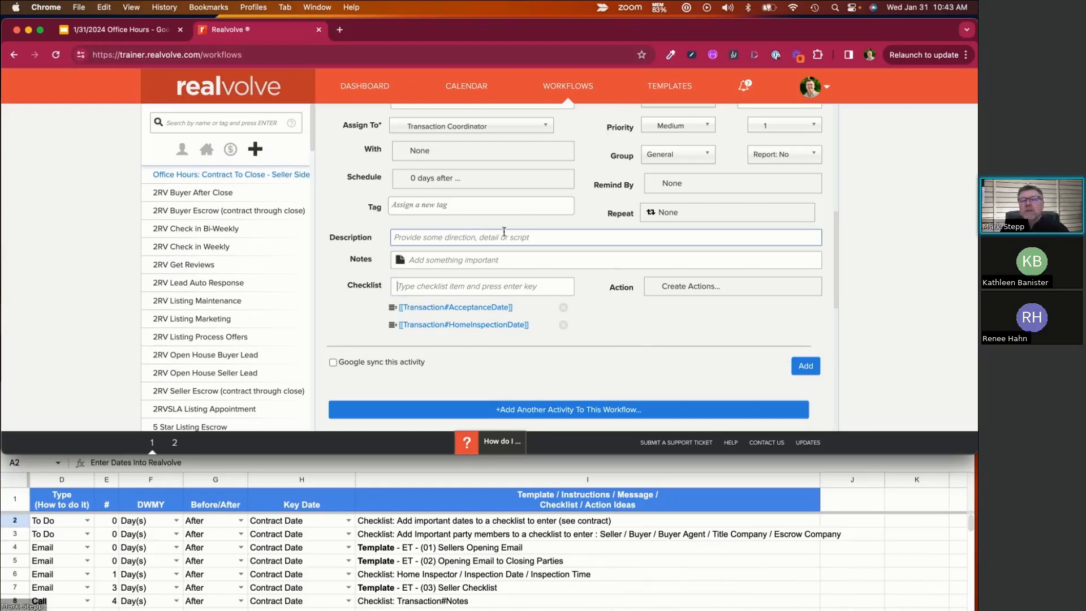
Step: Add the completed "Enter Dates Into Realvolve" activity to the workflow and review its entry in the activities list
scroll(763, 357, "up", 2)
scroll(861, 370, "down", 3)
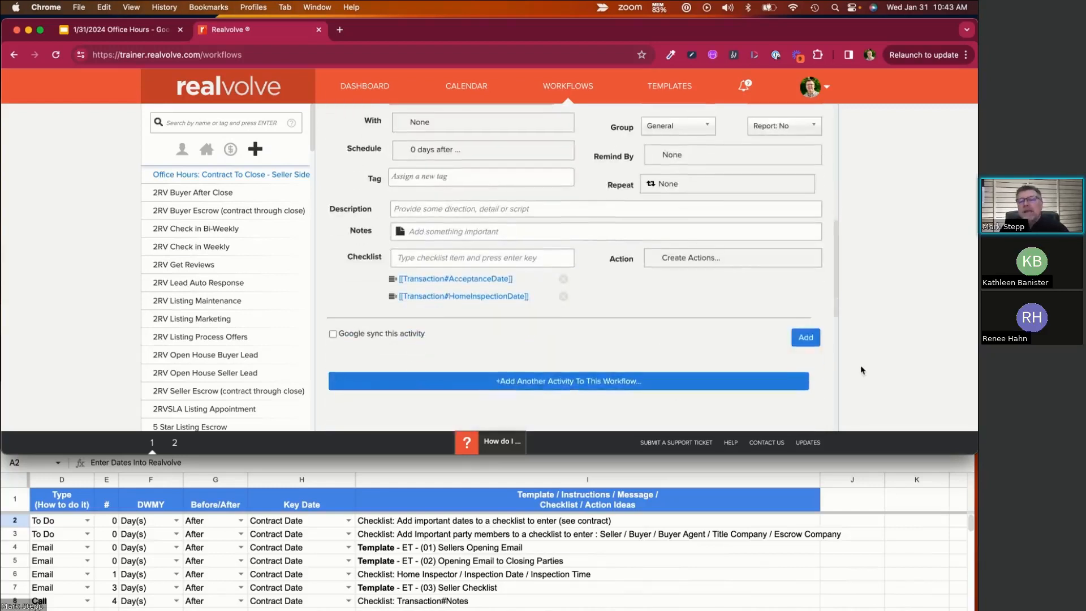
left_click(805, 338)
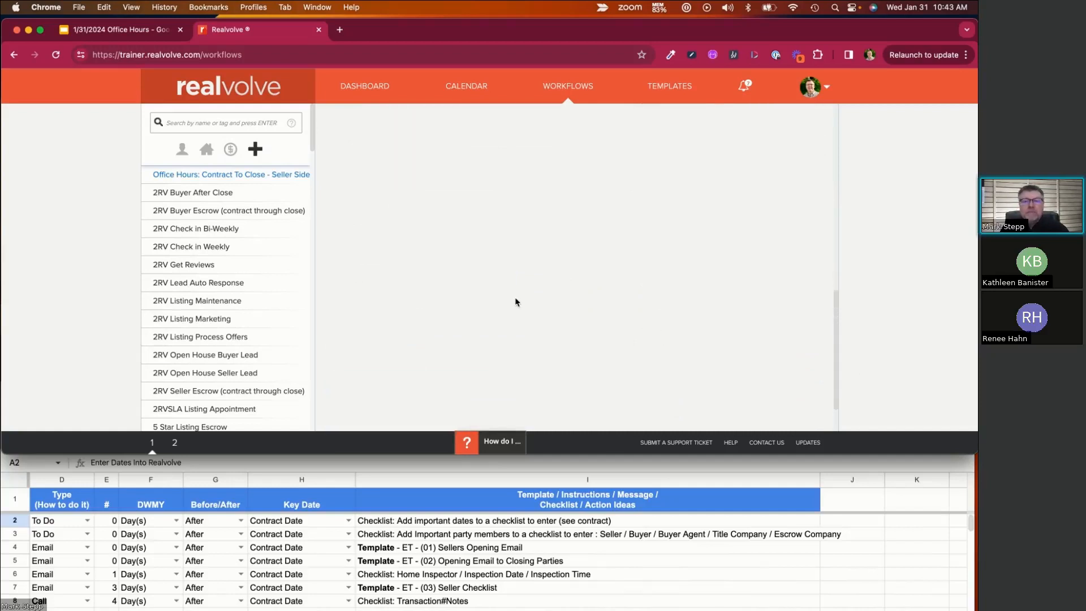
scroll(487, 320, "up", 2)
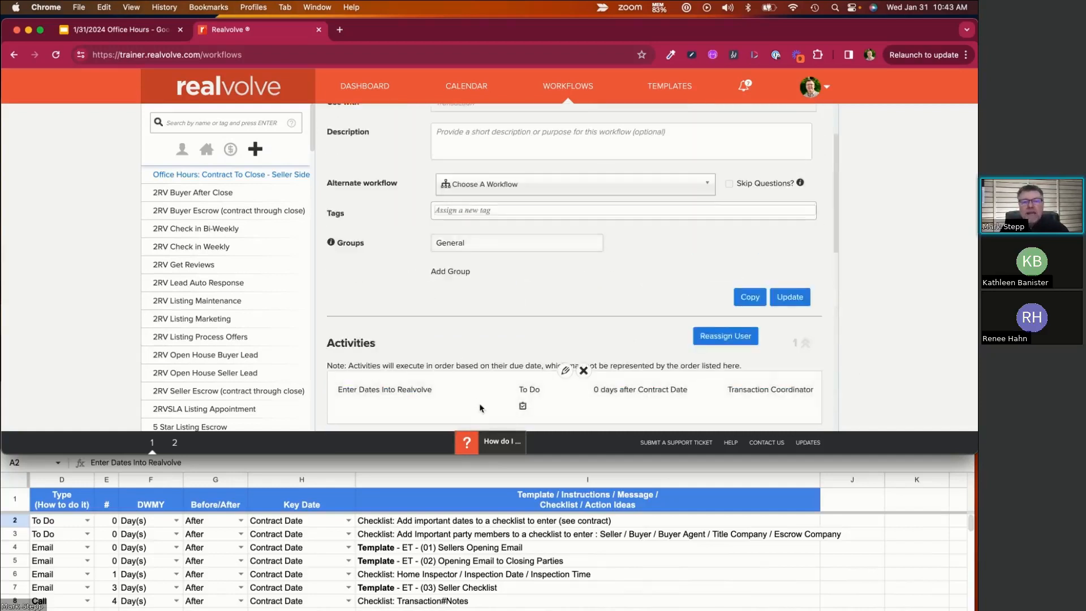
scroll(516, 197, "up", 2)
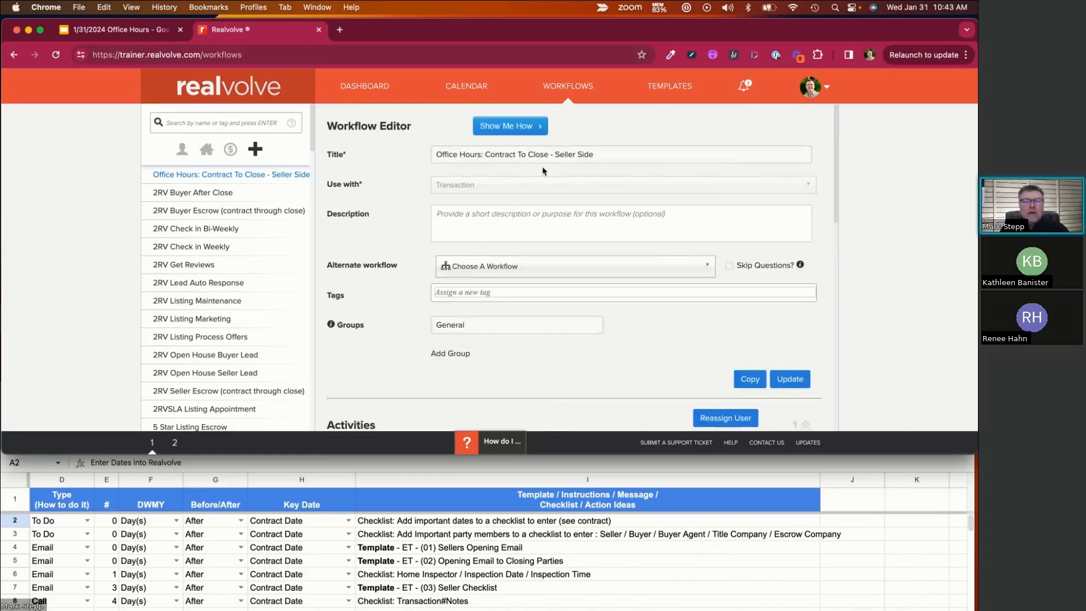
scroll(582, 207, "down", 2)
scroll(582, 209, "down", 2)
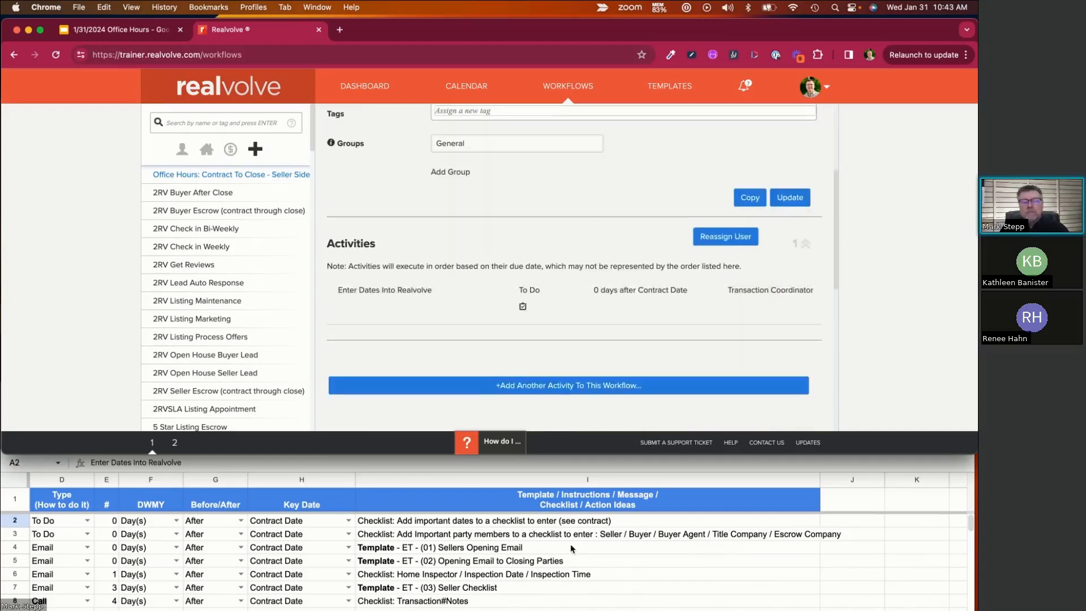
Step: Copy the second activity title from the spreadsheet and start another workflow activity titled "Enter People/Party Members Into Realvolve"
scroll(572, 549, "left", 5)
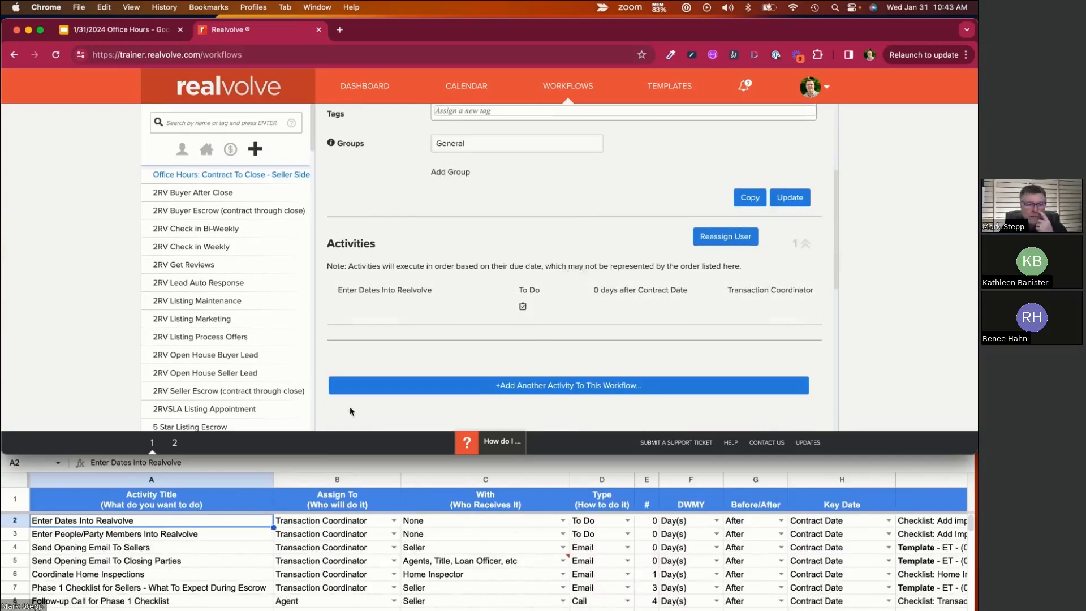
left_click(147, 536)
left_click(148, 537)
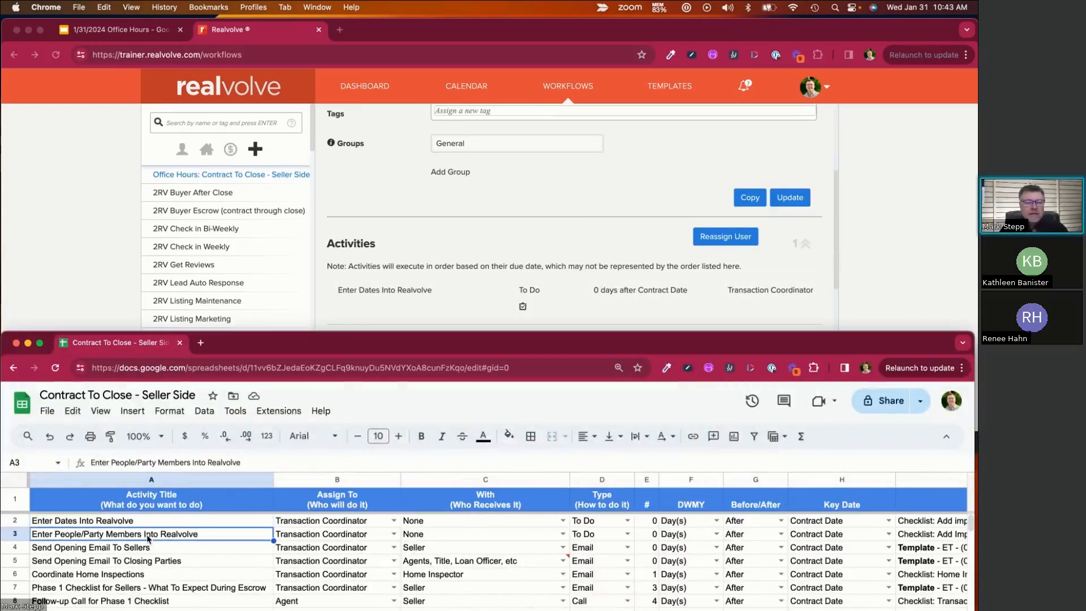
left_click_drag(241, 463, 3, 460)
key("super+c")
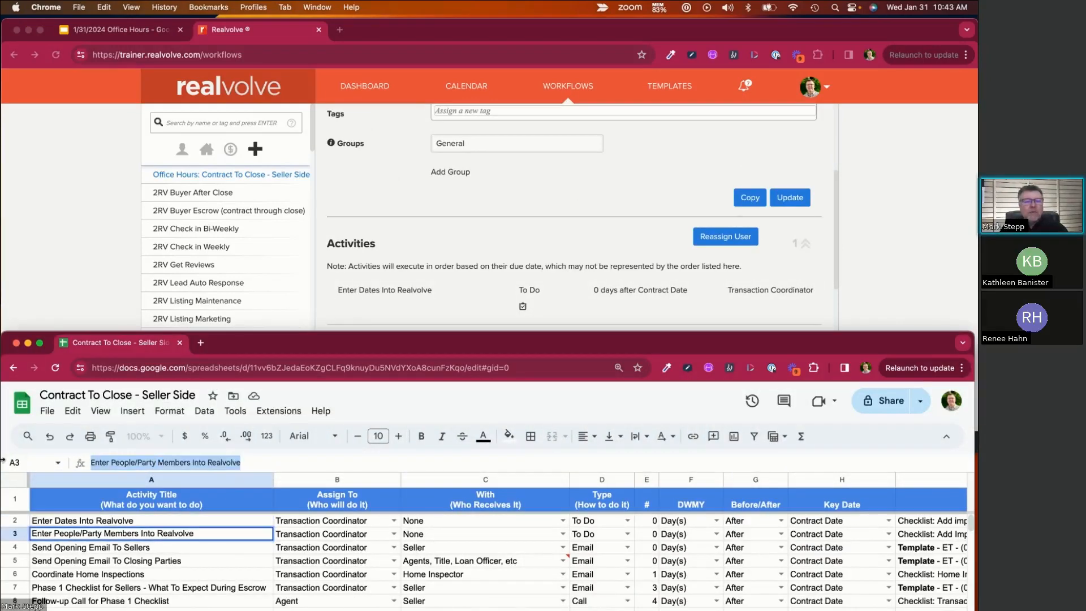
left_click(572, 274)
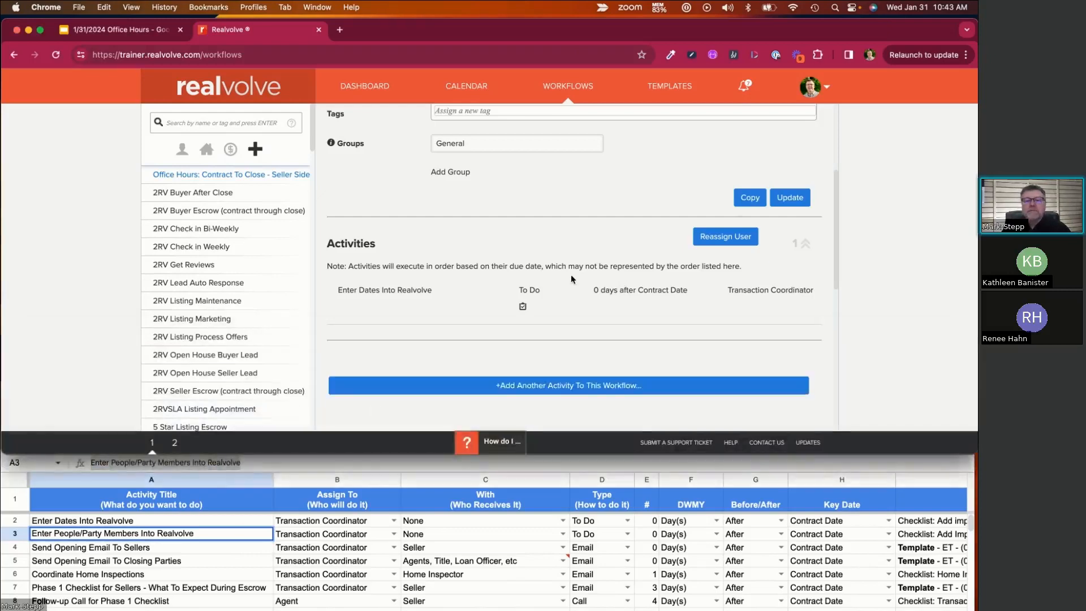
left_click(521, 391)
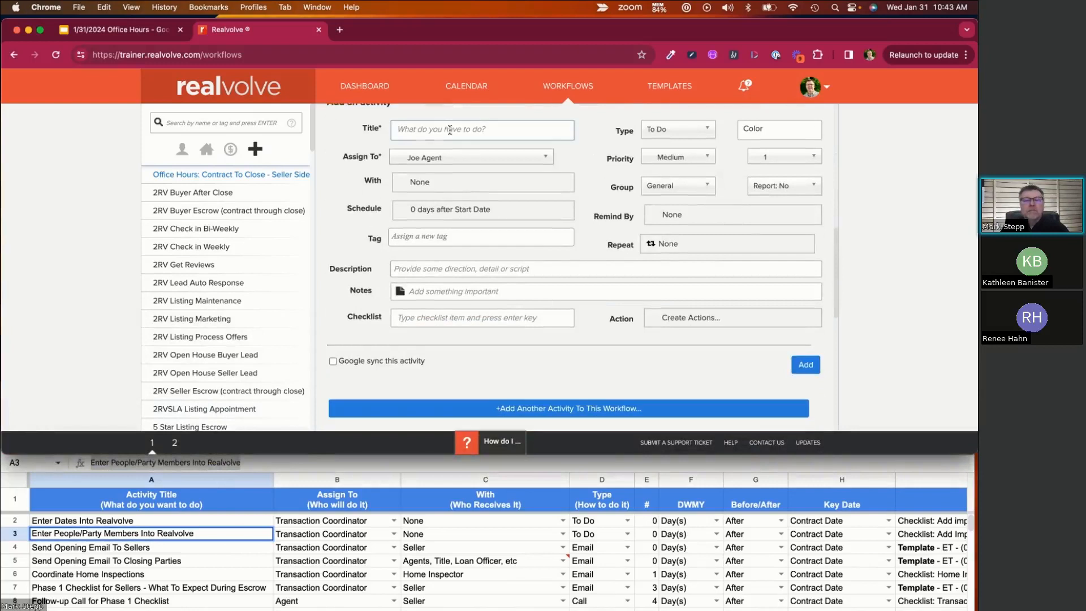
key("super+v")
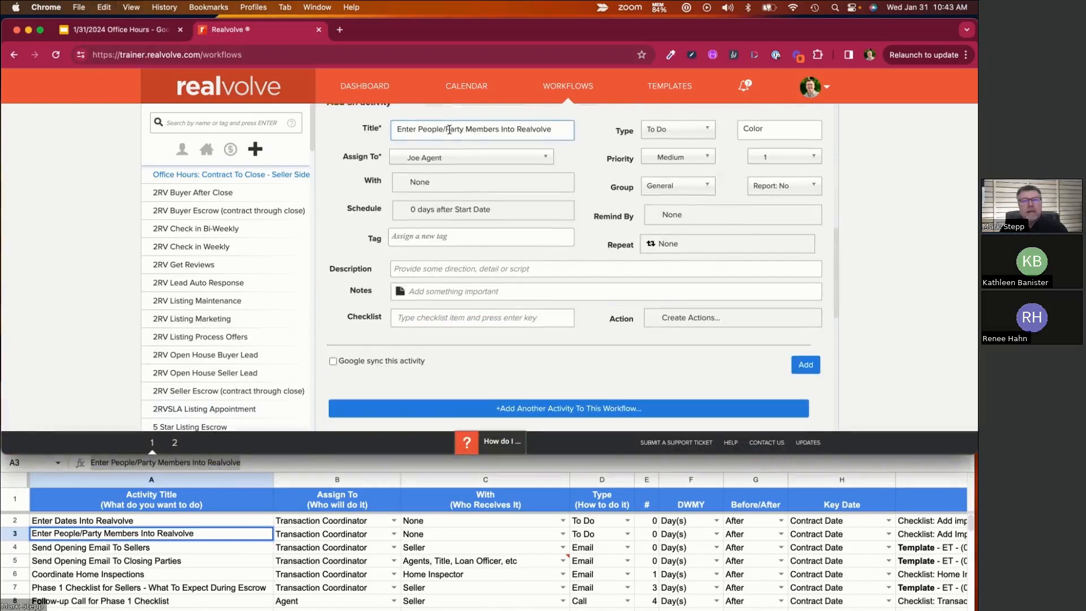
Step: Assign the new activity to the Transaction Coordinator role and set its priority order to 2
left_click(444, 164)
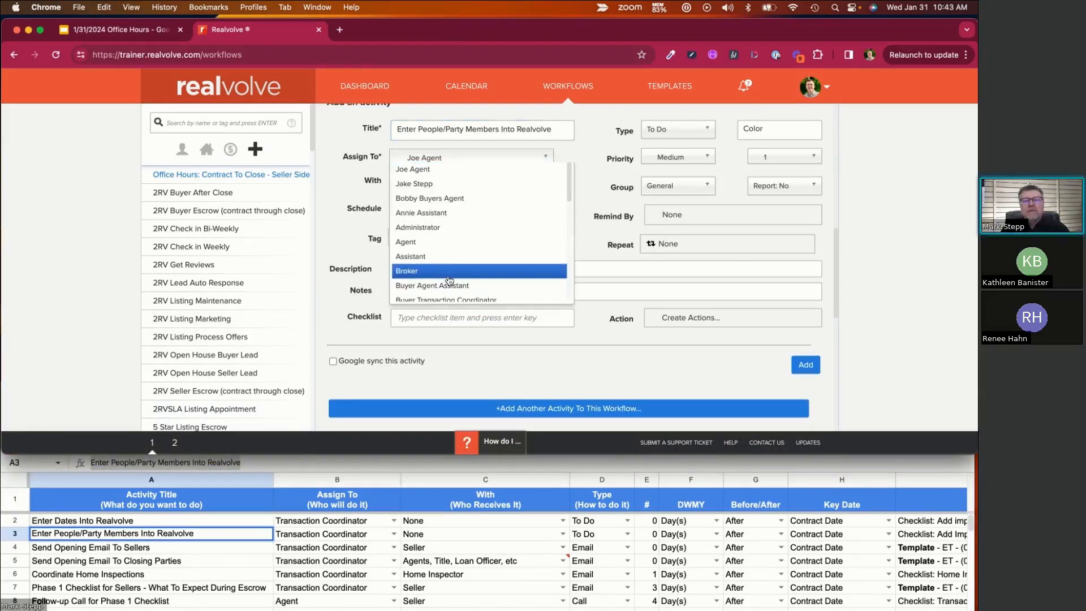
scroll(485, 257, "down", 1)
left_click_drag(569, 190, 570, 293)
left_click(490, 274)
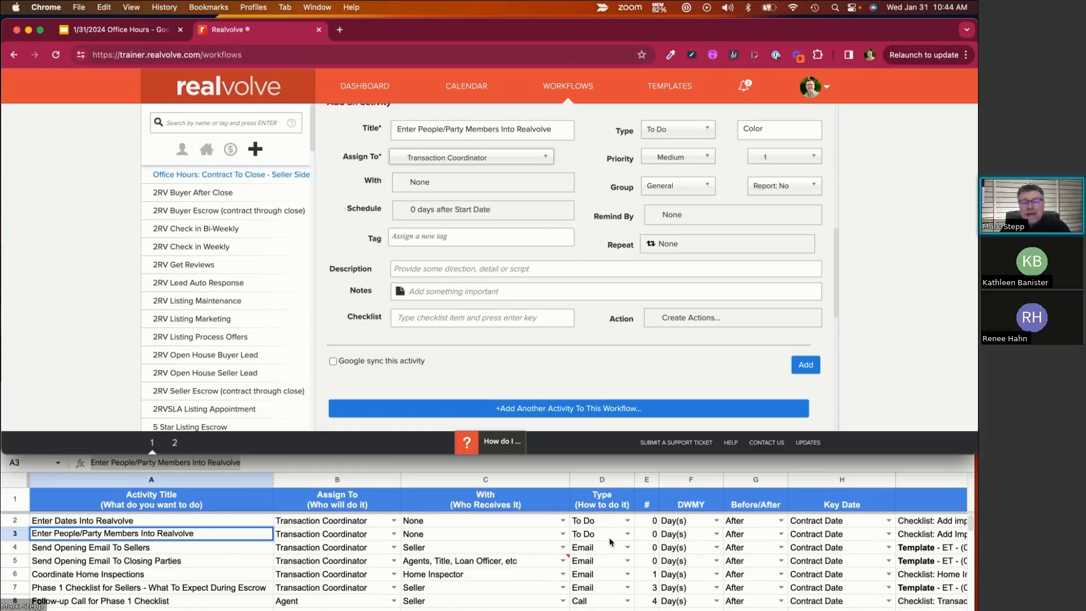
left_click(768, 164)
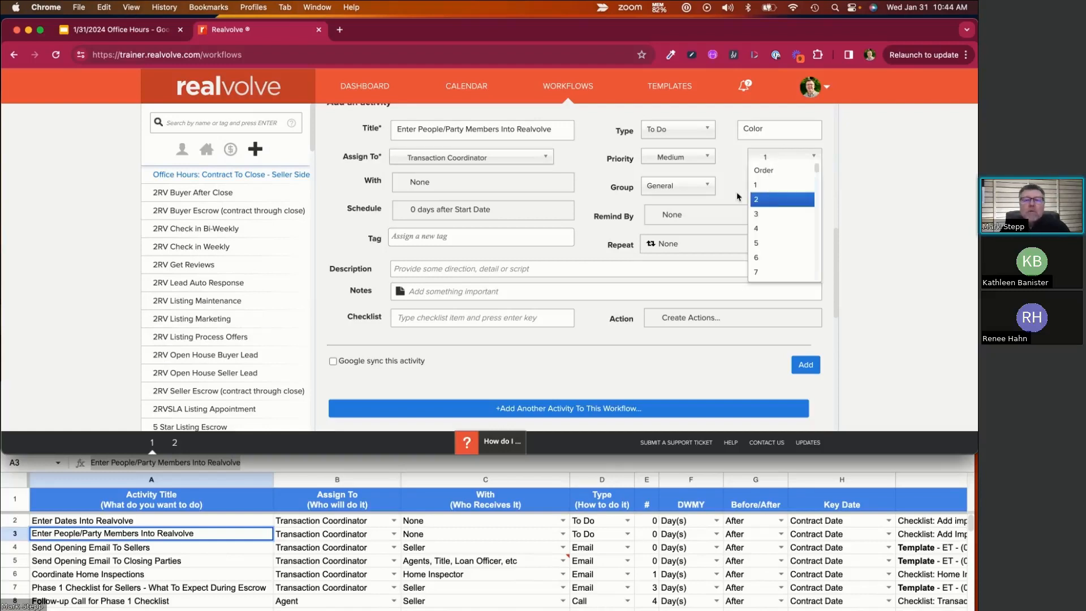
left_click(756, 199)
left_click(415, 140)
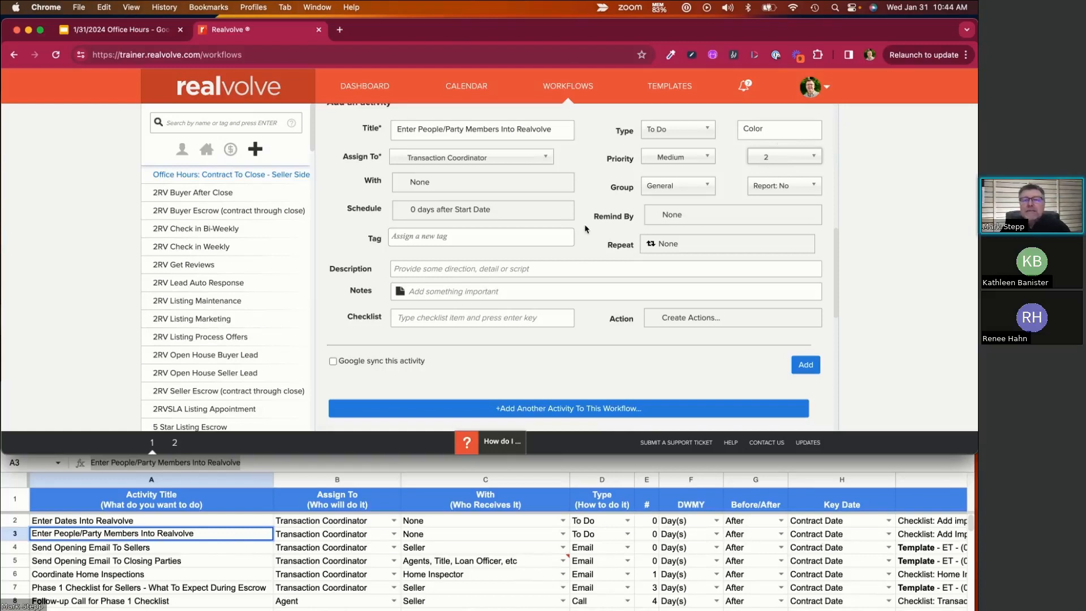
Step: Schedule the party members activity with a computed due date of 0 Days After the Contract Date, matching the worksheet
scroll(781, 534, "right", 10)
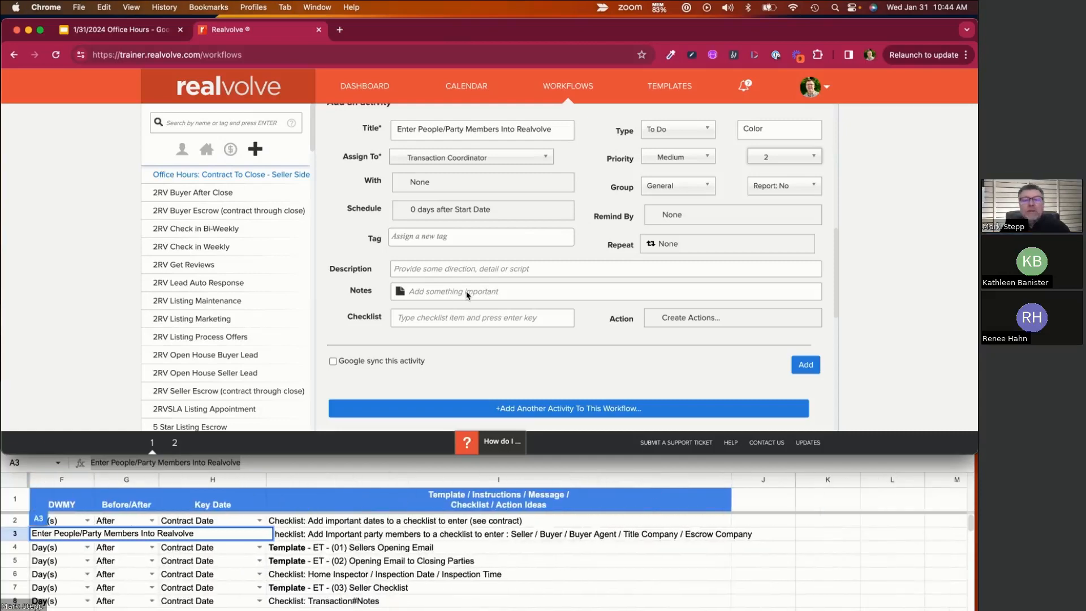
left_click(475, 212)
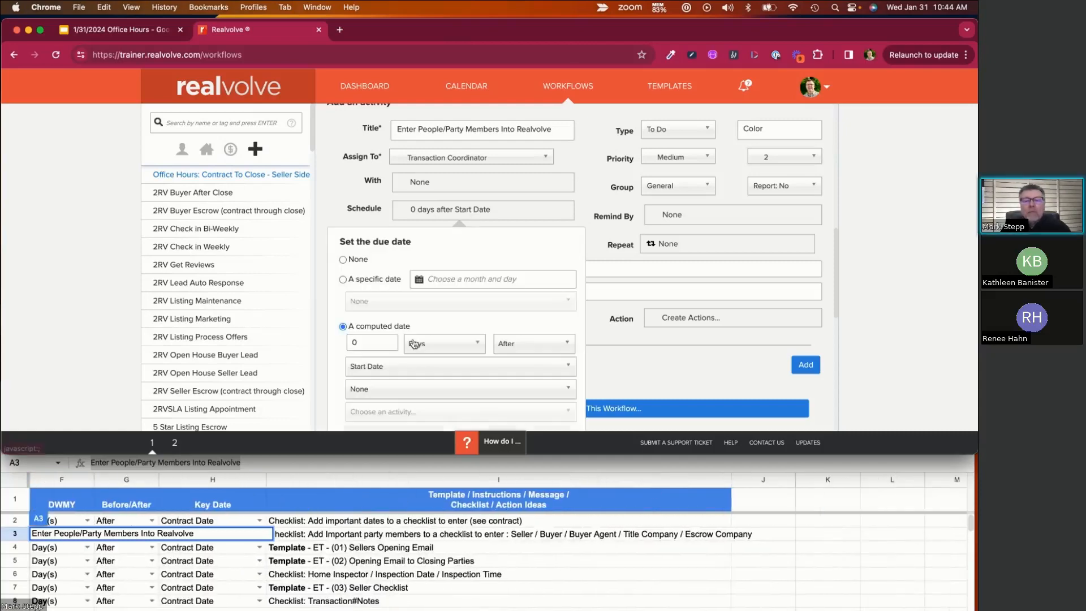
left_click(370, 344)
left_click(521, 351)
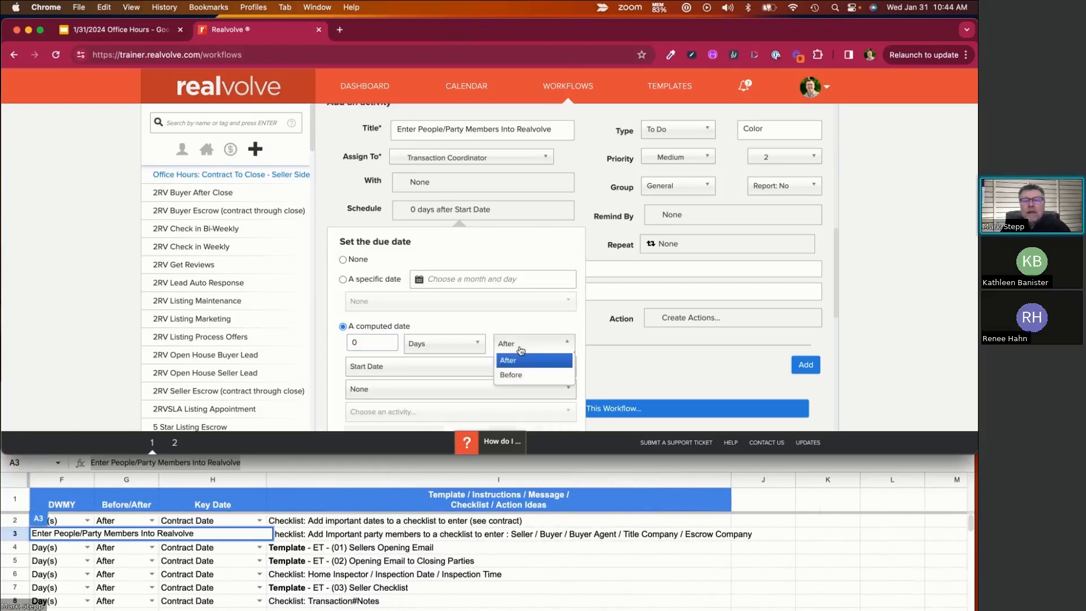
left_click(433, 373)
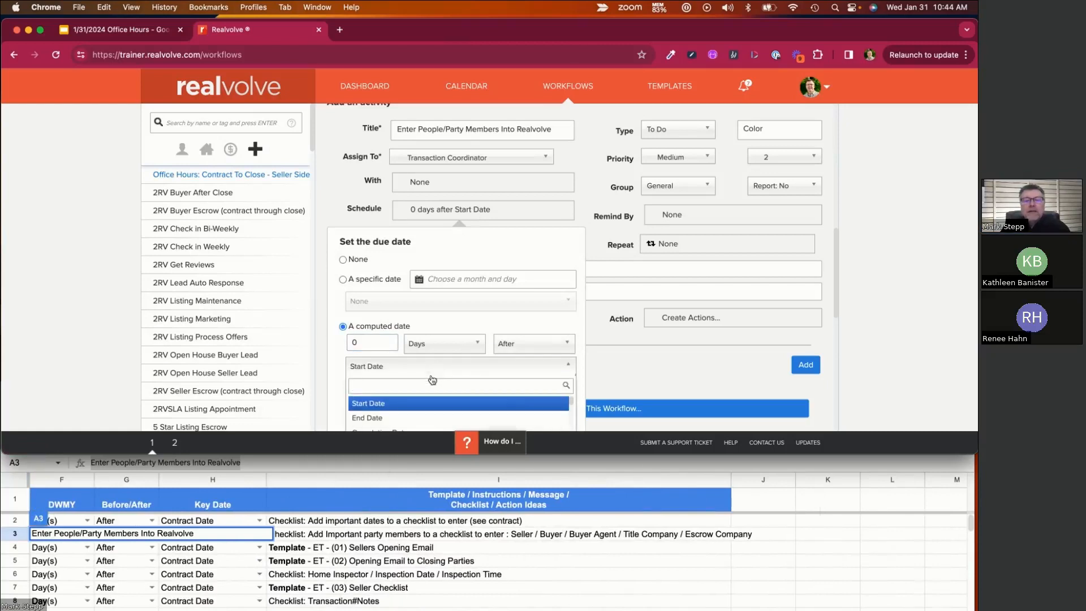
scroll(433, 388, "down", 1)
scroll(433, 401, "down", 1)
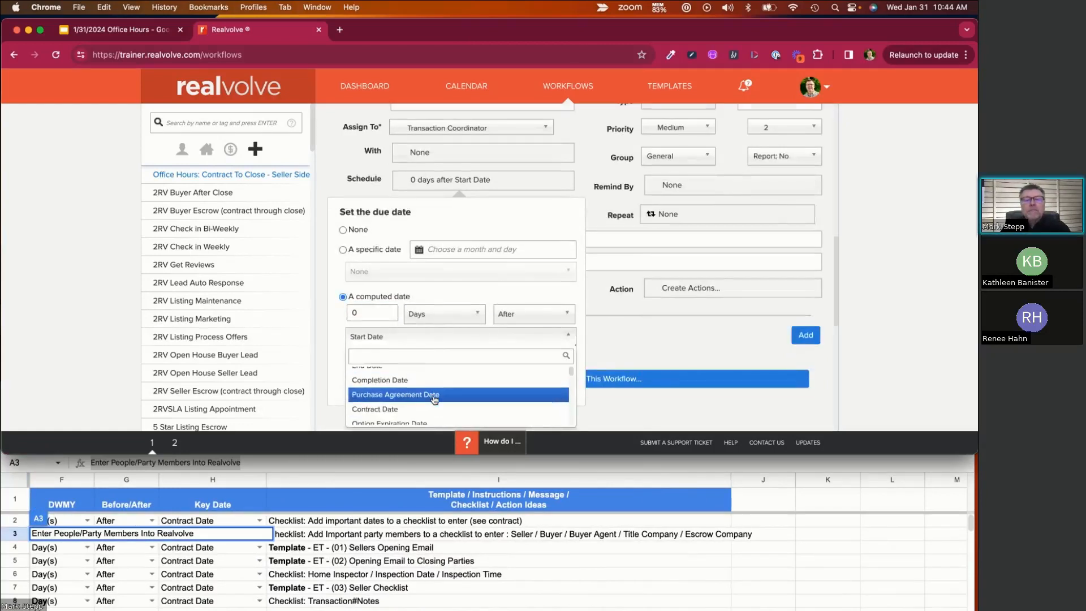
left_click(431, 407)
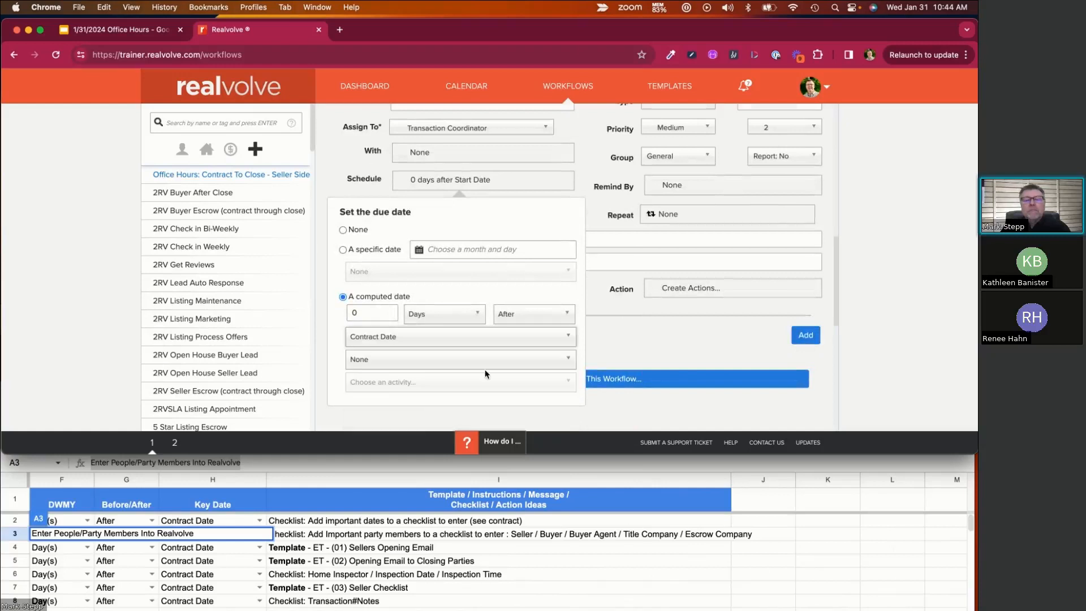
left_click(593, 197)
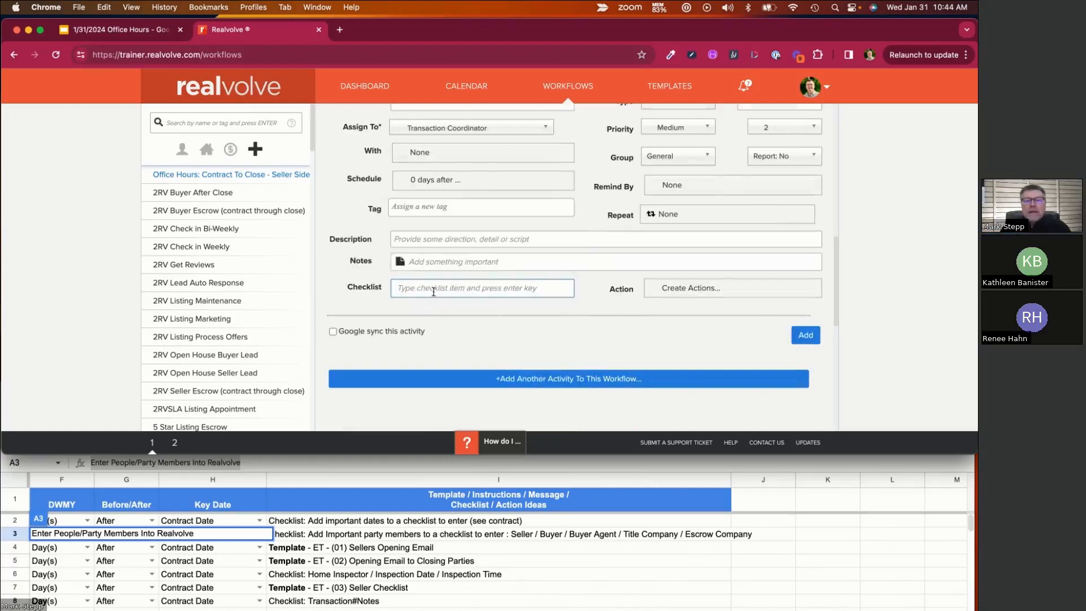
Step: Add the merge field [[Transaction#Seller]] as the first checklist item of the party members activity
left_click(432, 289)
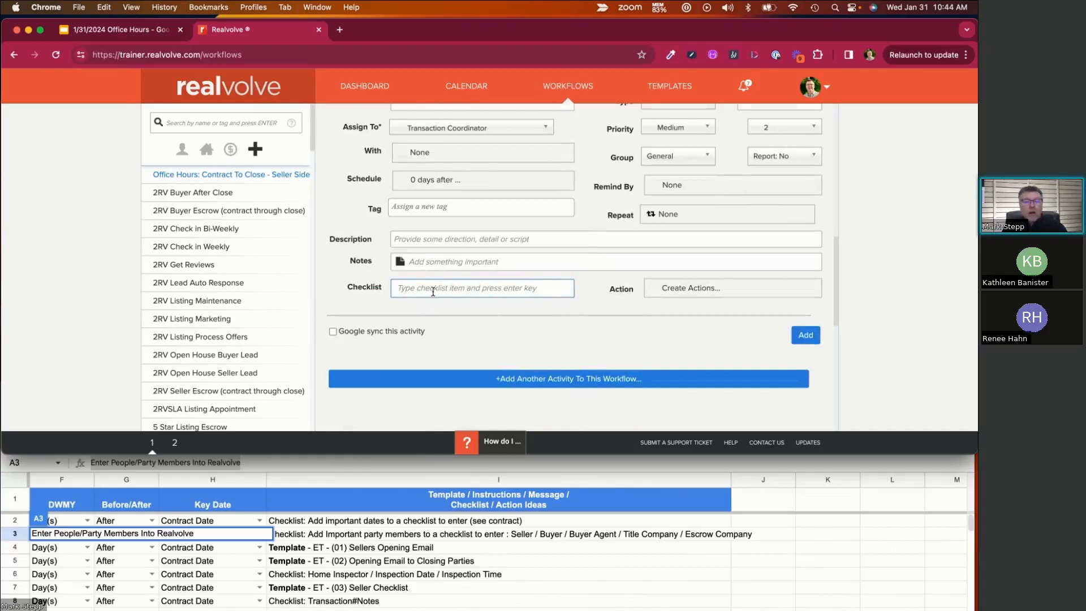
type("[[")
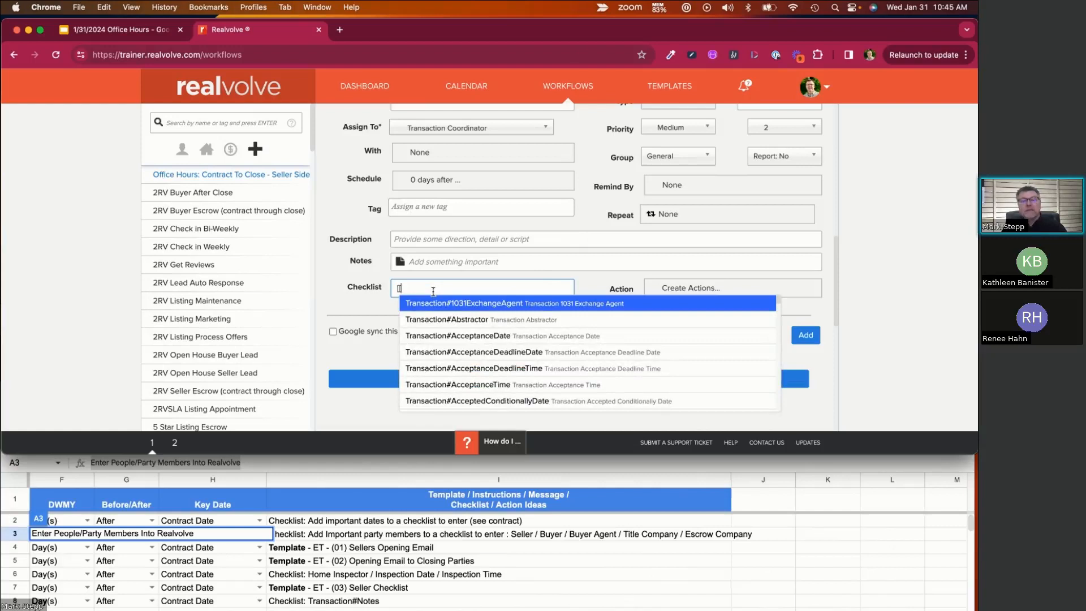
type("sel")
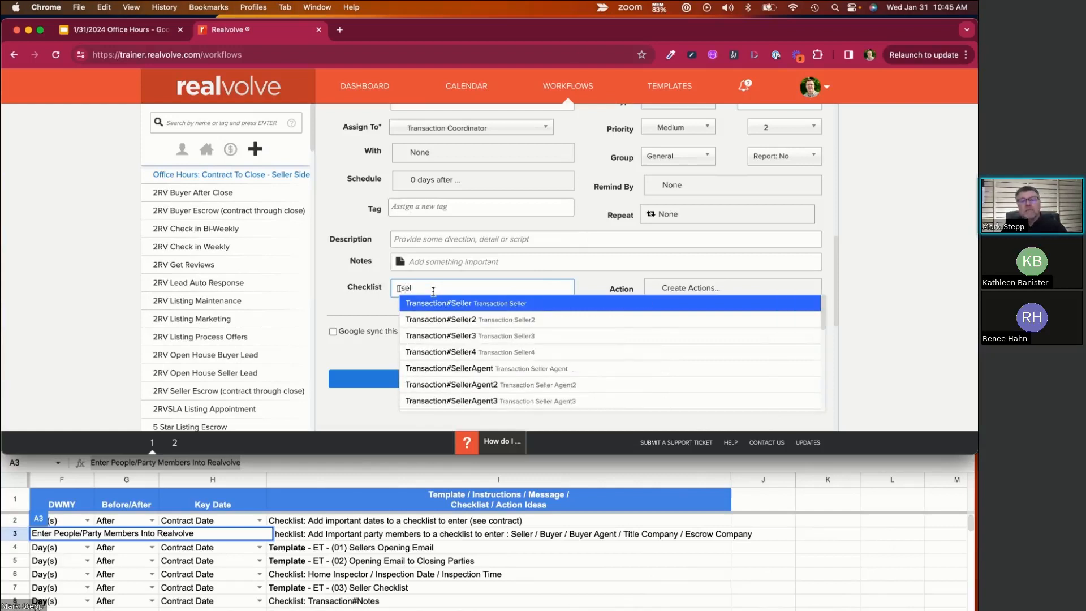
key("Return")
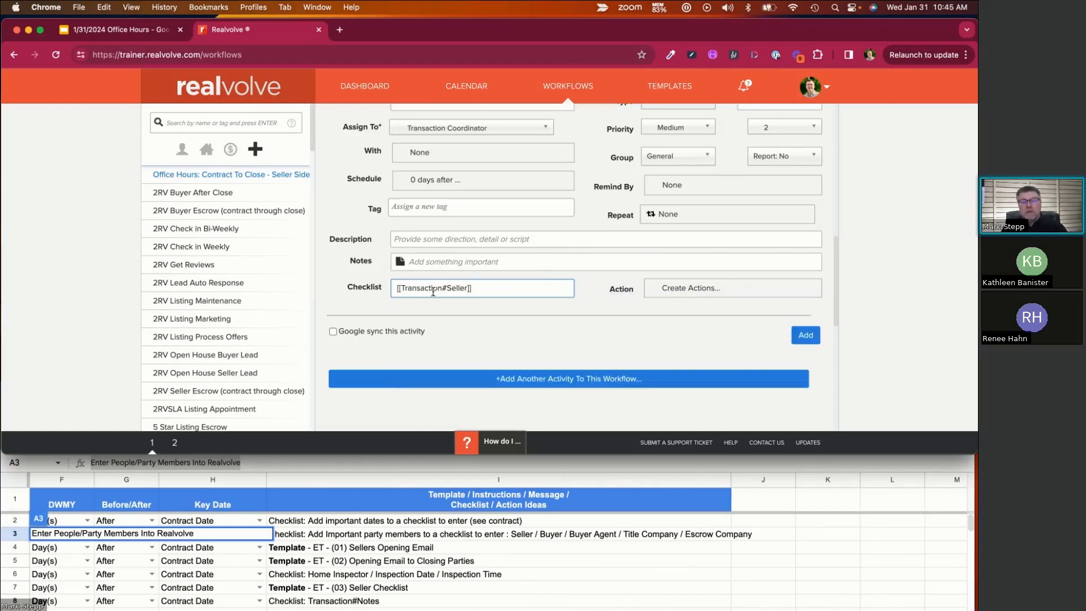
key("Return")
Step: Add the merge field [[Transaction#HomeInspector]] as a second checklist item and save the party members activity to the workflow
type("[[")
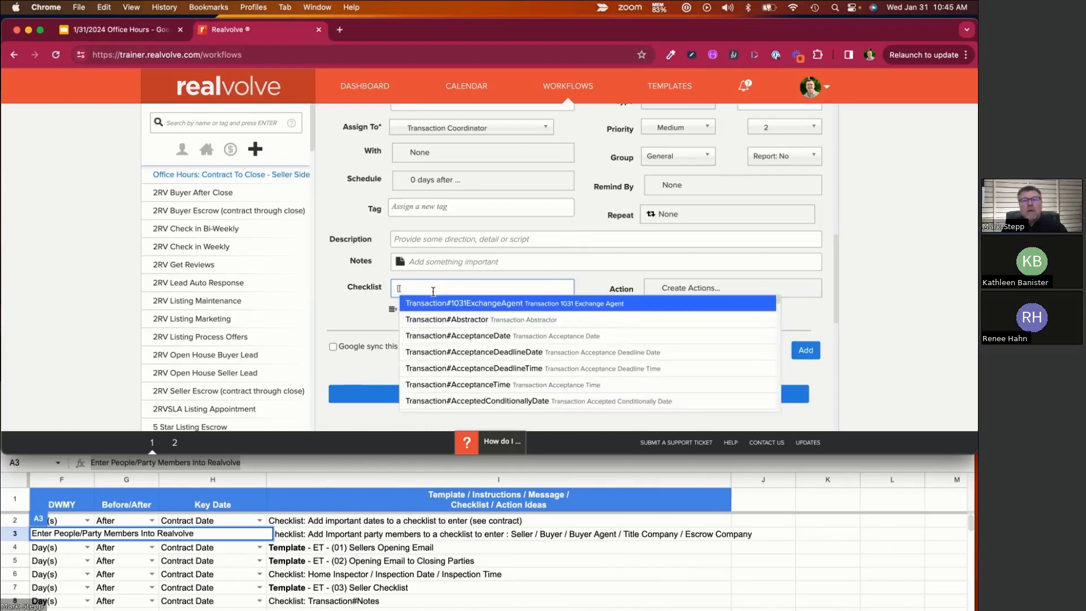
type("home")
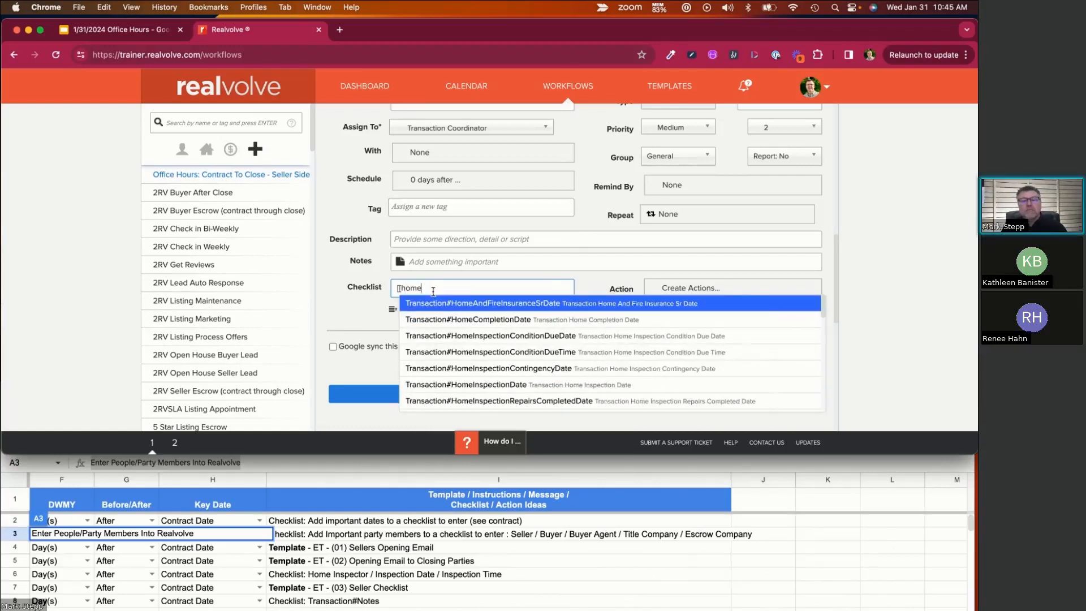
type("ins")
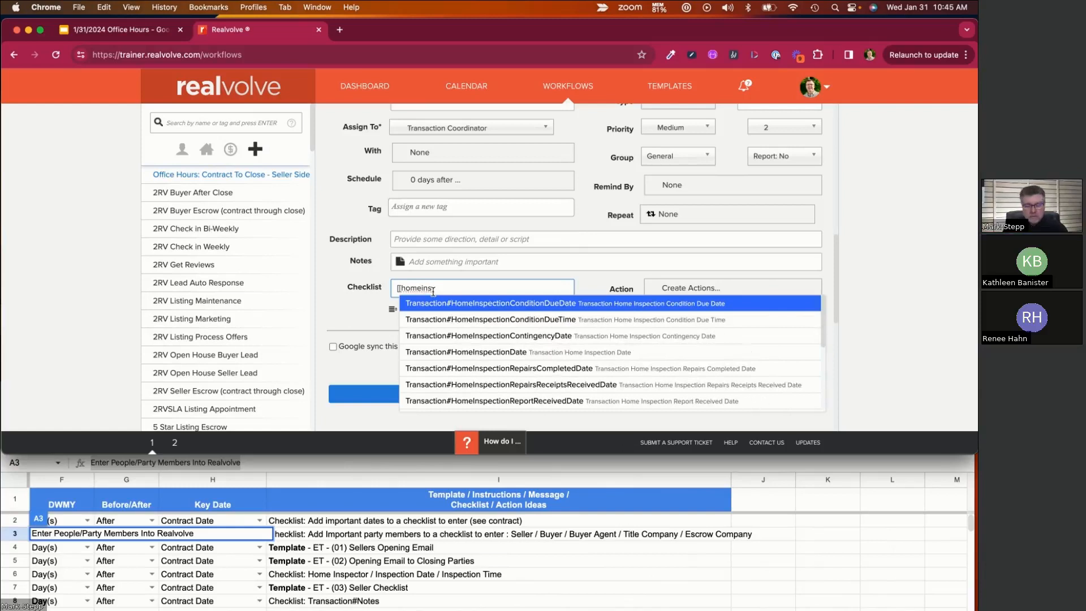
type("pector")
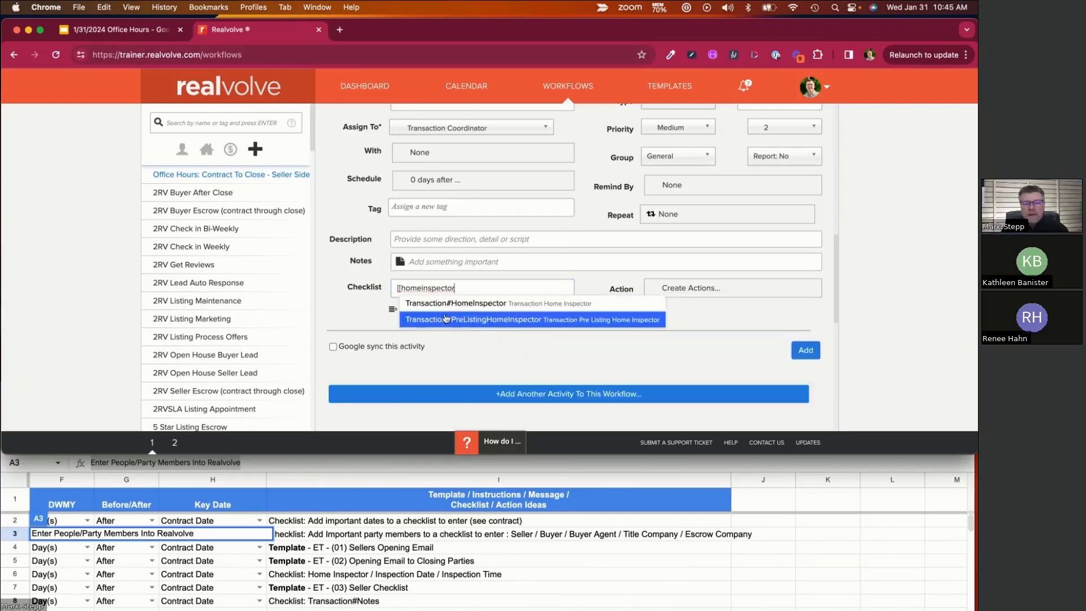
left_click(497, 307)
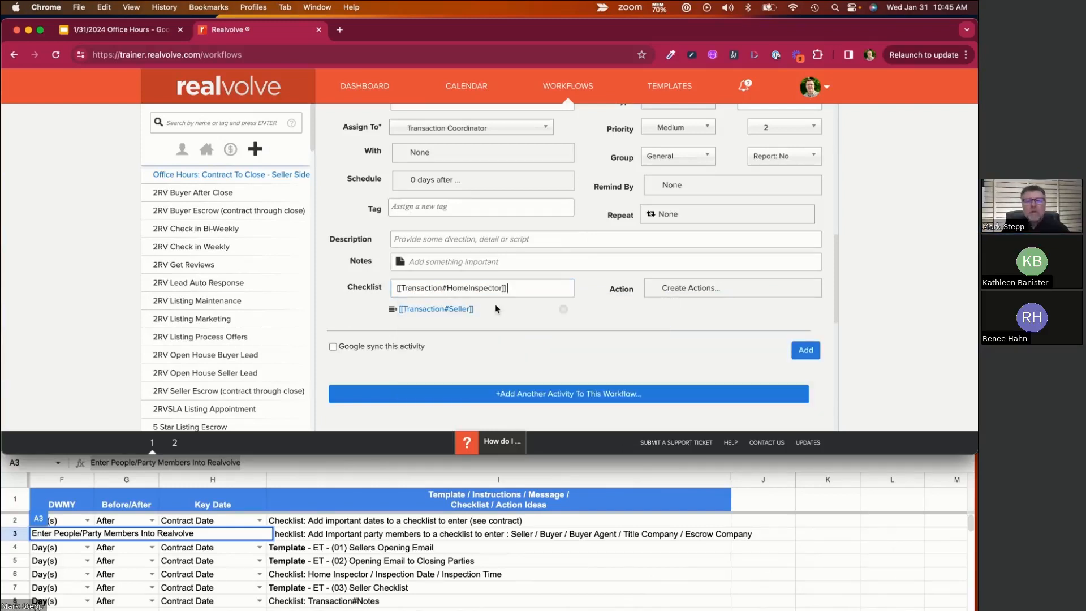
key("Return")
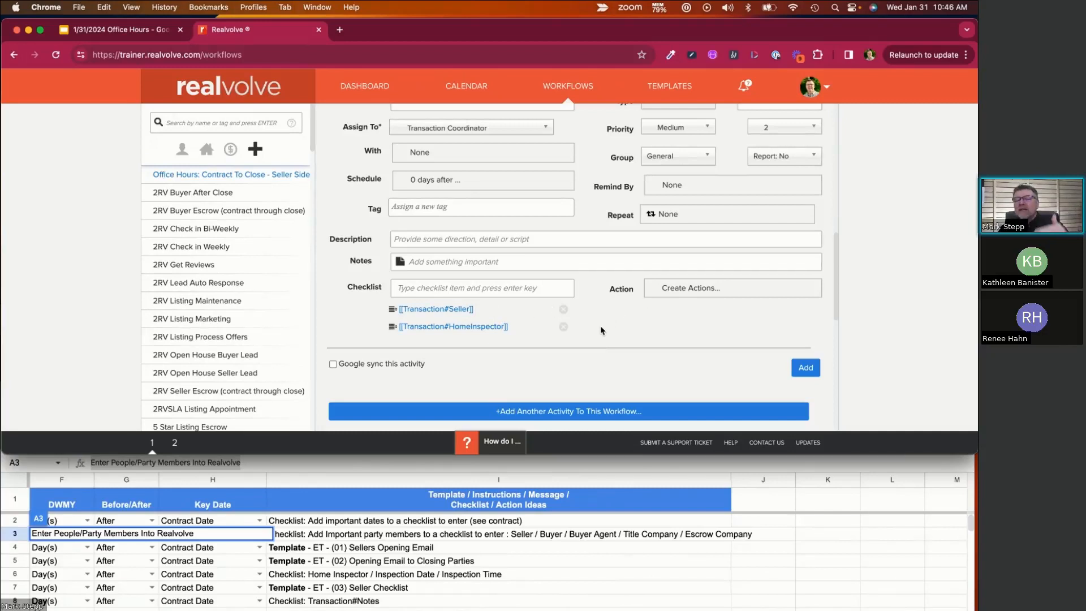
left_click(806, 368)
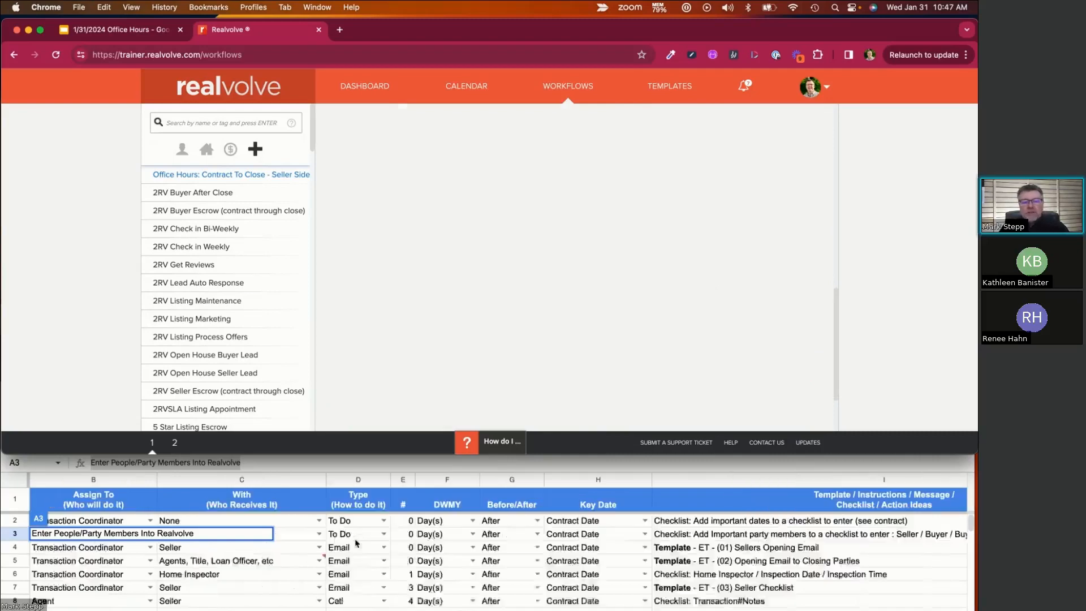
Step: Review the worksheet's activity rows and its template and checklist ideas column, selecting the "Template - ET - (01) Sellers Opening Email" entry
scroll(358, 544, "left", 8)
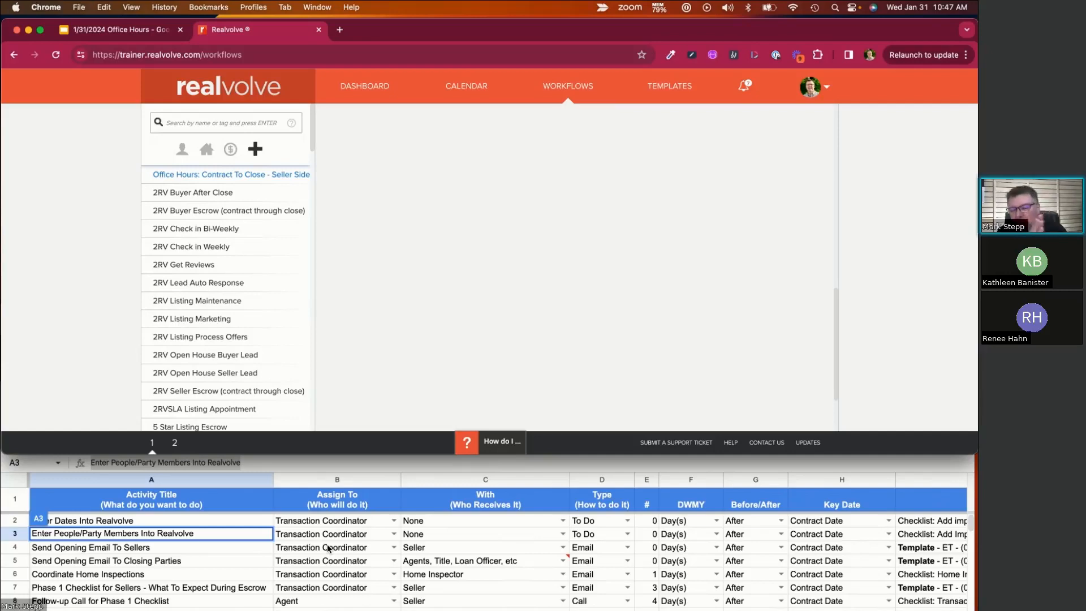
left_click(558, 469)
left_click_drag(581, 351, 582, 27)
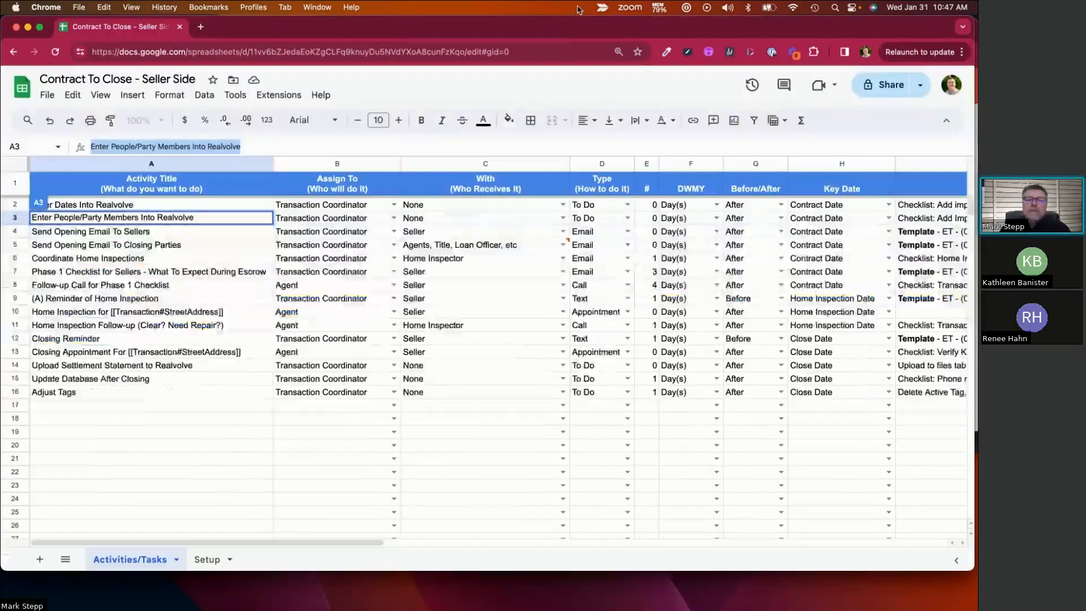
scroll(509, 280, "right", 10)
scroll(508, 283, "left", 10)
scroll(507, 283, "down", 1)
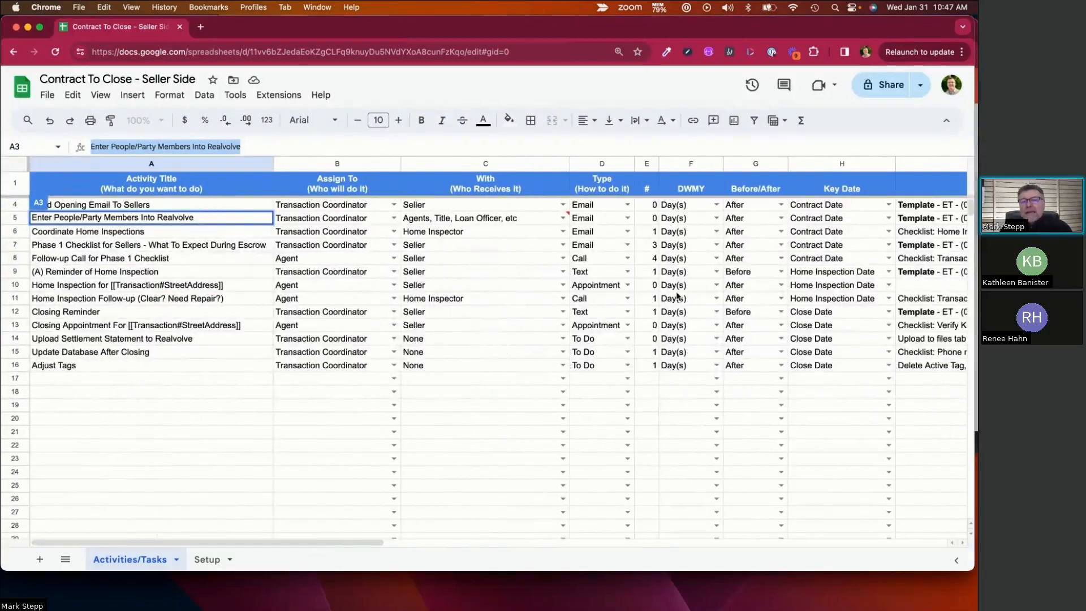
scroll(569, 298, "right", 8)
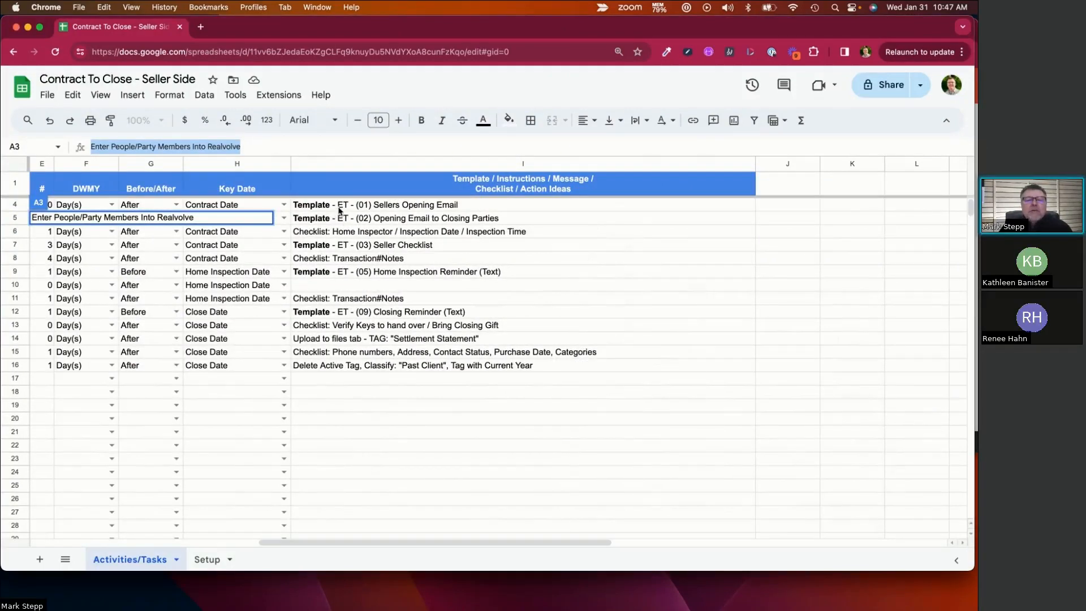
scroll(339, 210, "up", 2)
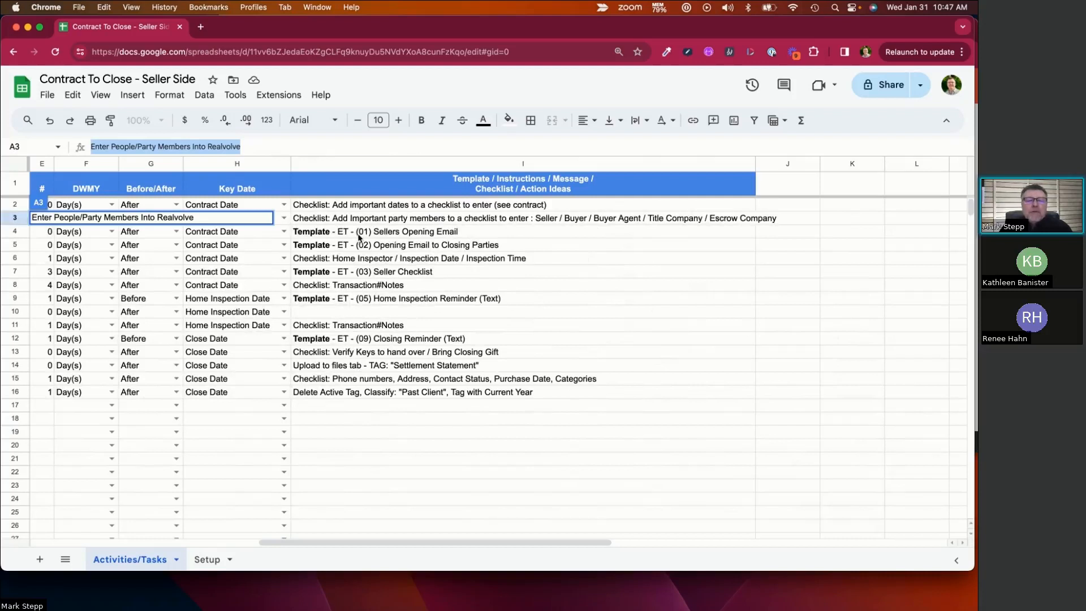
left_click(359, 234)
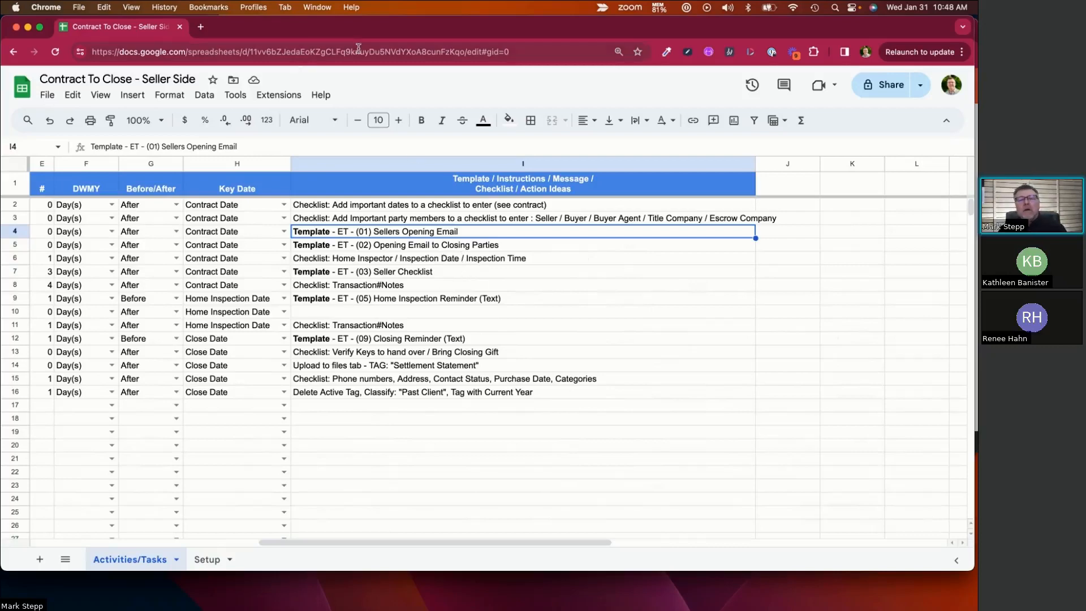
Step: Open the Realvolve Templates page in a new tab and examine the title and message body of the displayed SMS template
left_click_drag(368, 29, 368, 227)
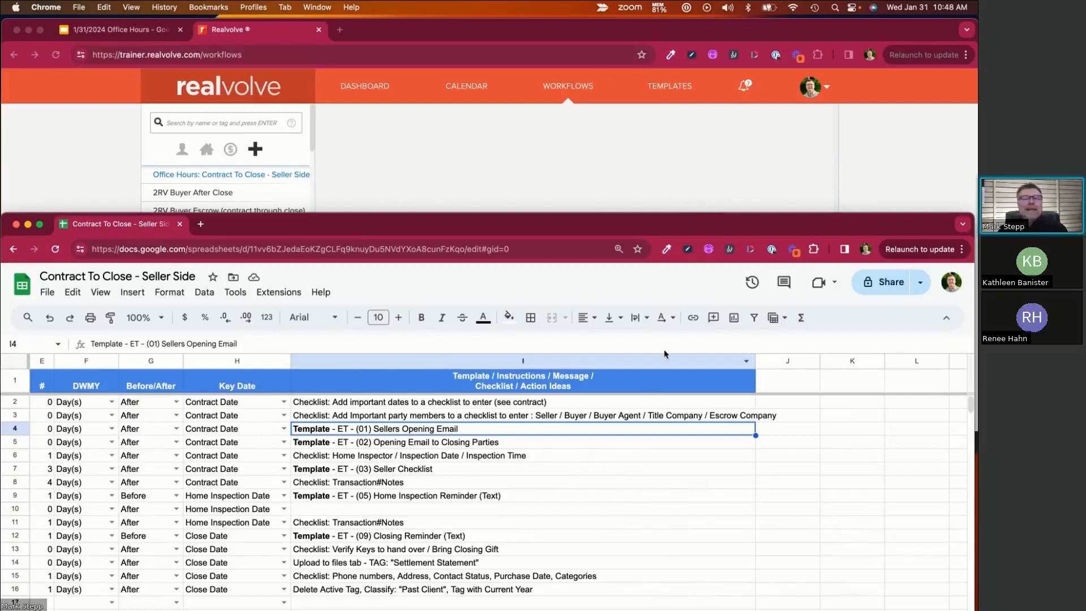
left_click(574, 33)
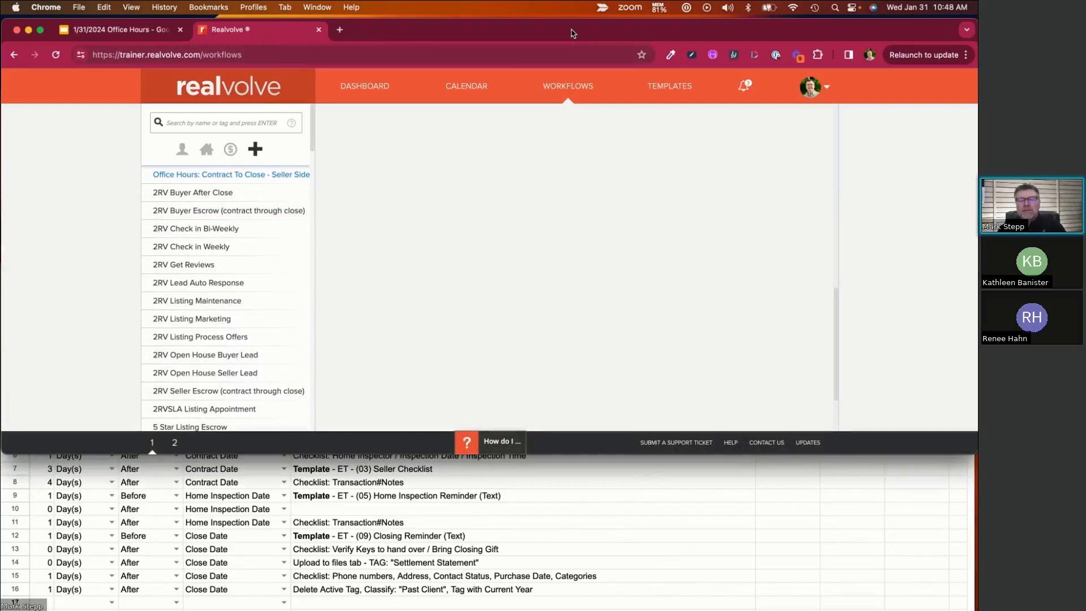
right_click(680, 93)
left_click(689, 98)
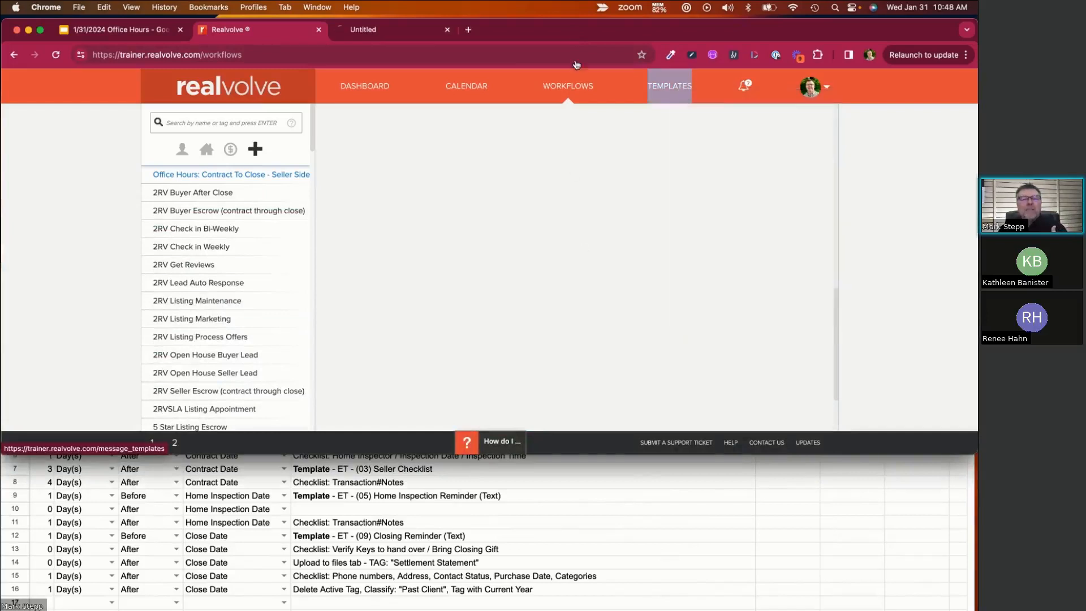
left_click(382, 34)
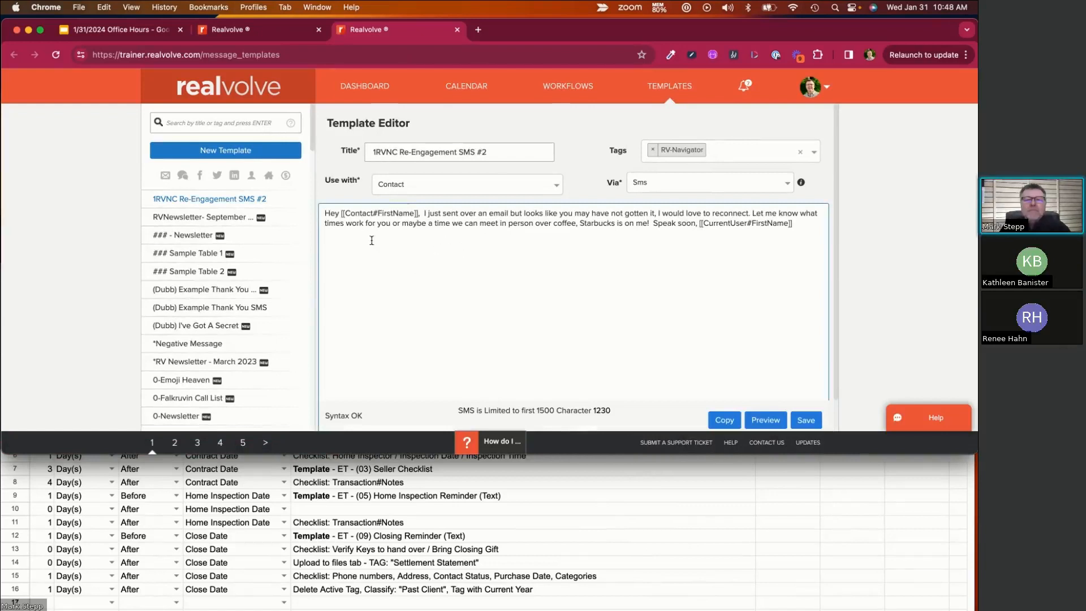
left_click(478, 151)
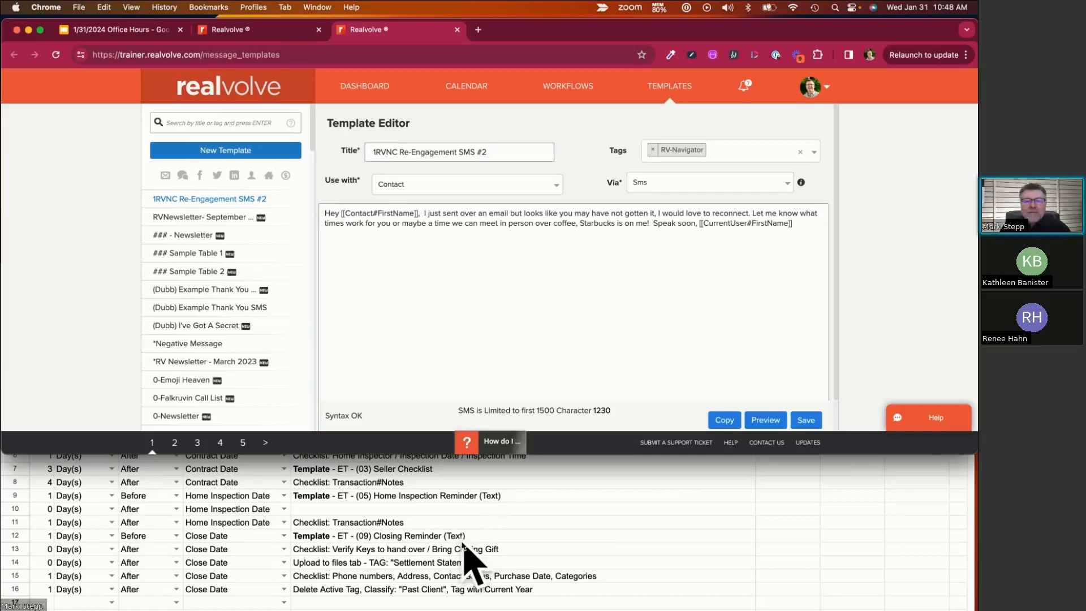
left_click_drag(495, 150, 356, 146)
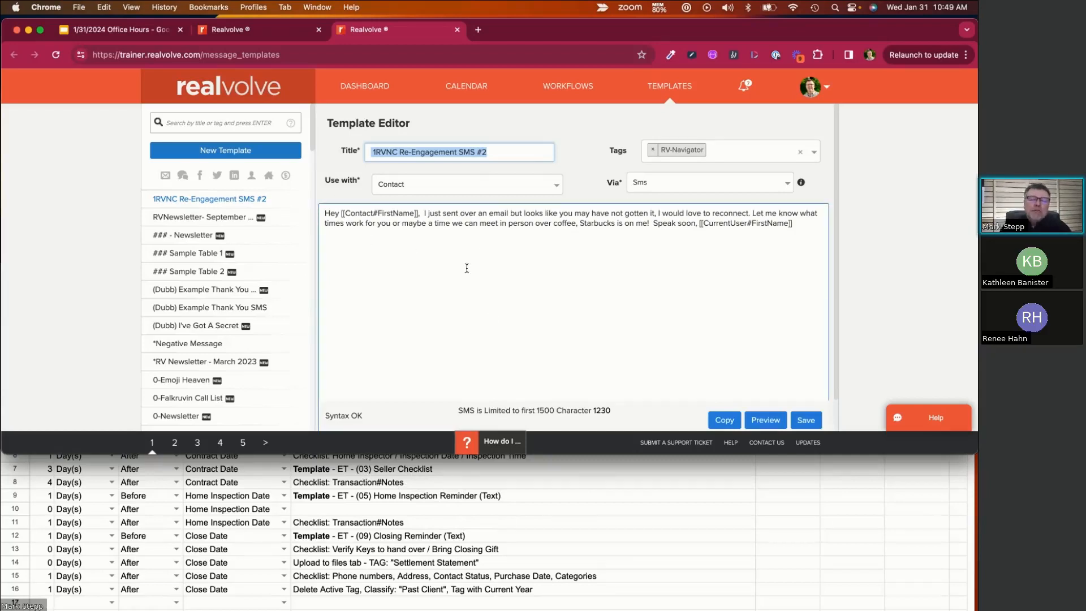
left_click(514, 290)
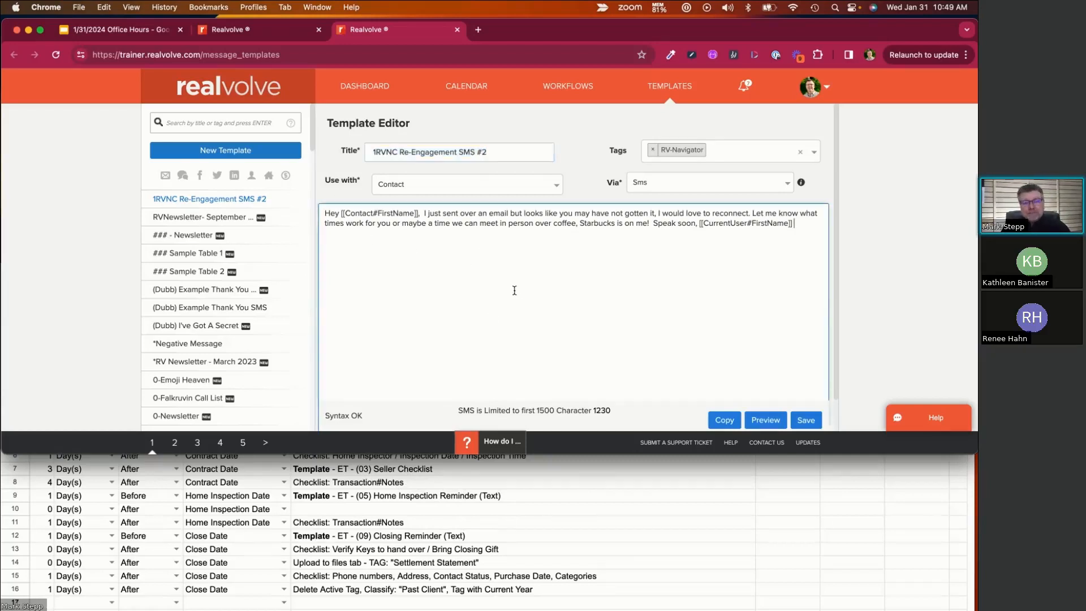
Step: Return to the workflow's Activities list and arrange the worksheet window so its rows show below the list
left_click(278, 38)
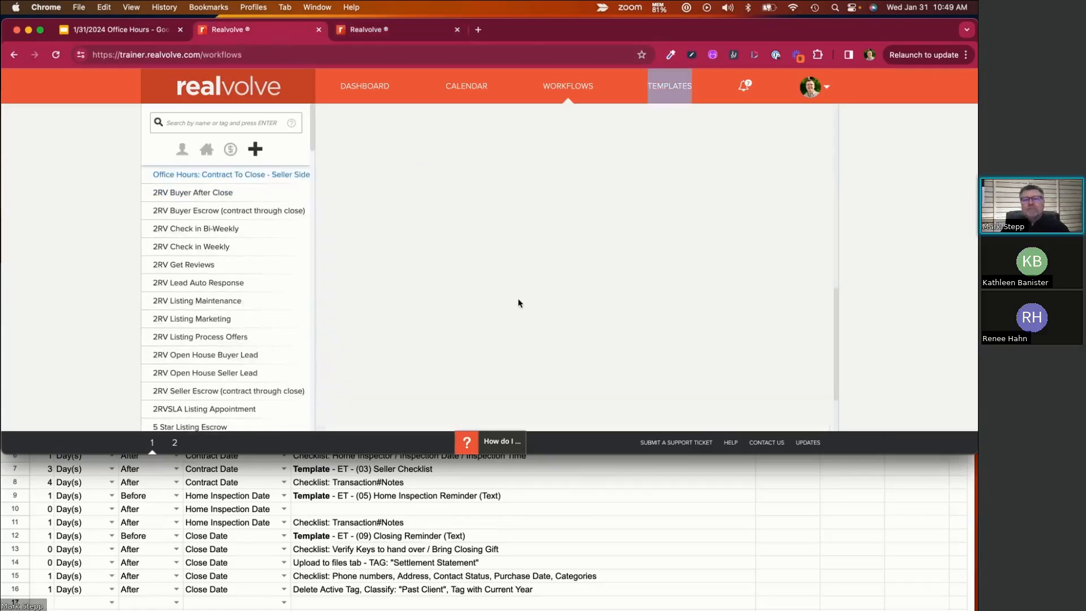
scroll(519, 301, "up", 7)
scroll(519, 301, "down", 2)
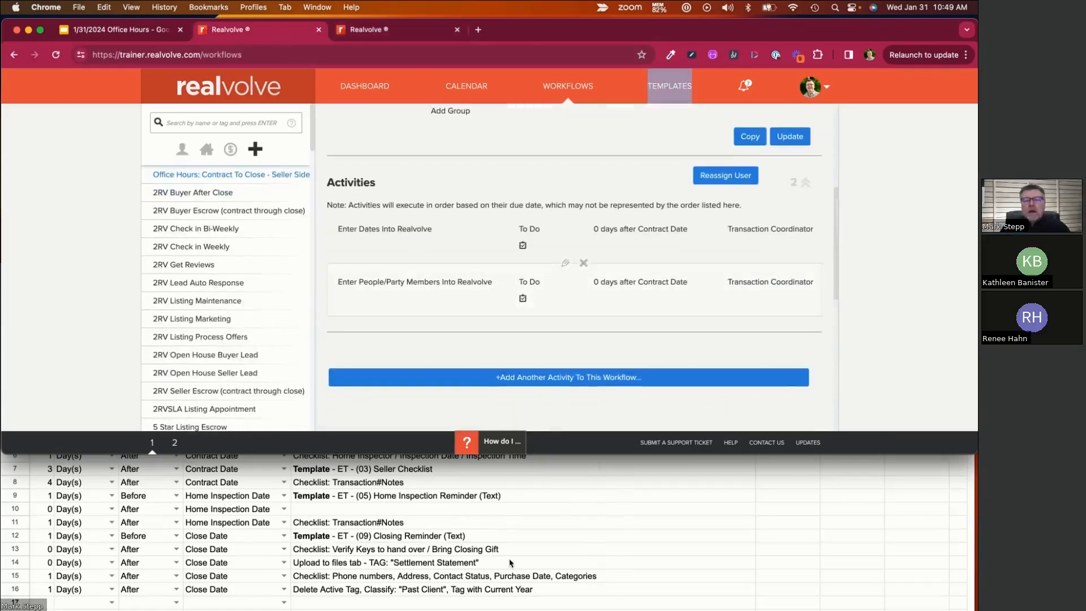
left_click(510, 563)
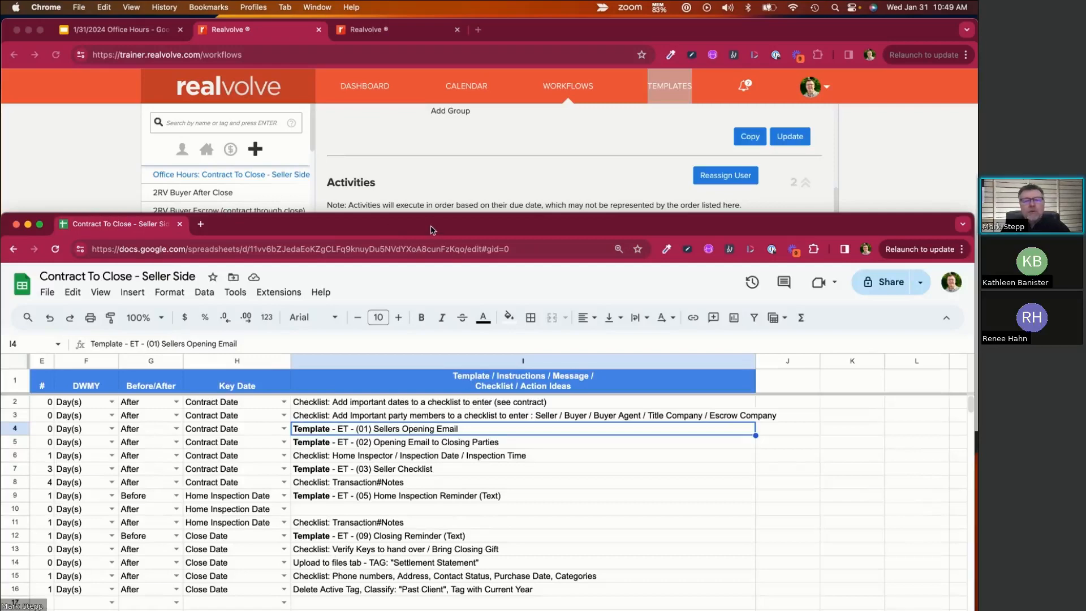
left_click_drag(474, 233, 474, 341)
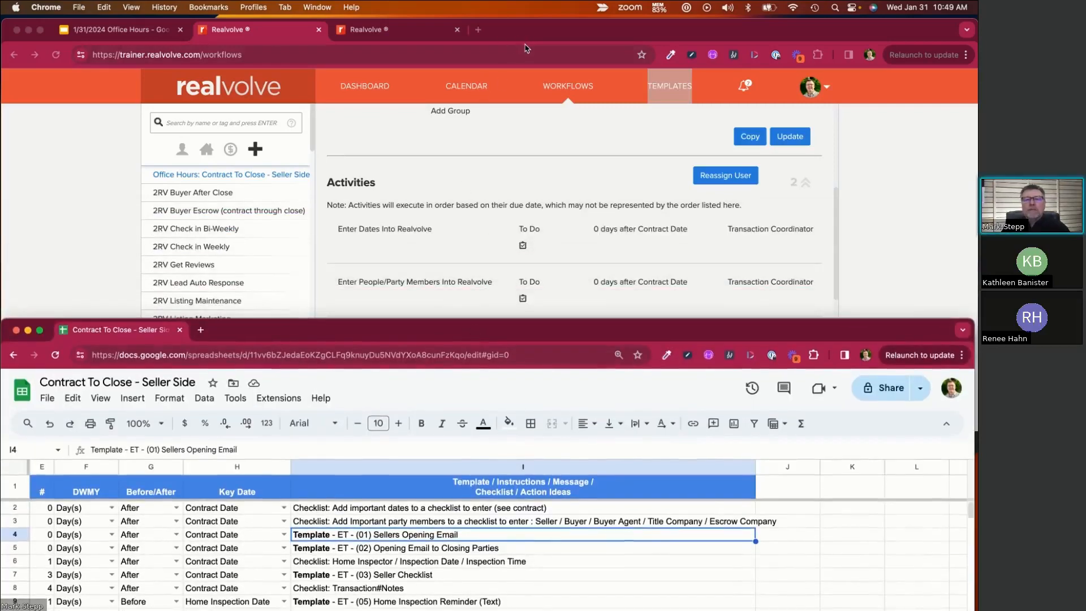
left_click(604, 36)
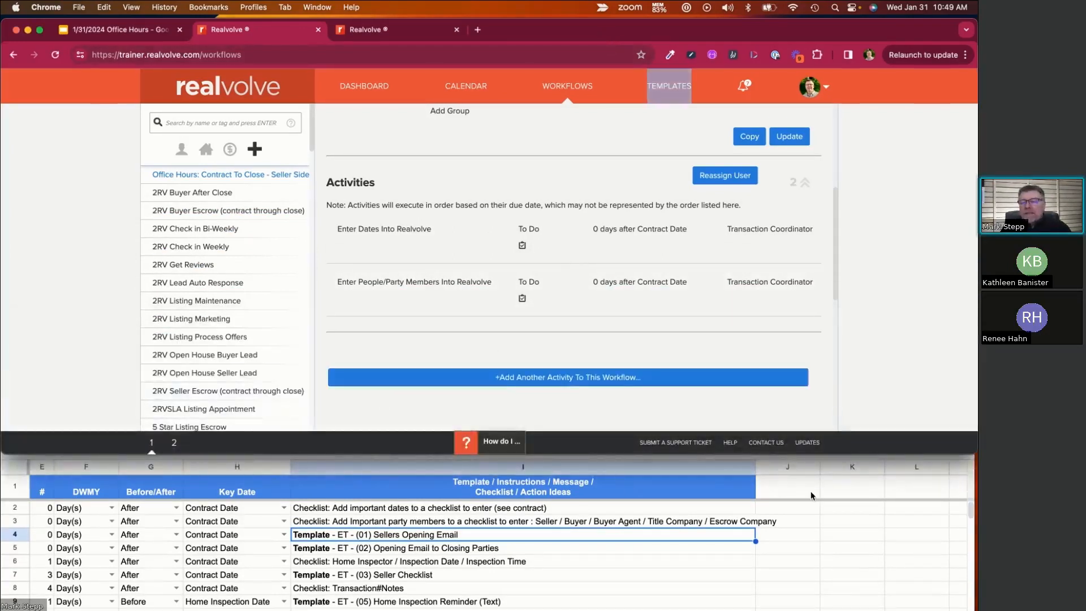
Step: Select the entire worksheet row for the activity "Home Inspection for [[Transaction#StreetAddress]]" and move the worksheet window down to uncover the workflow
left_click(794, 491)
left_click_drag(803, 250, 804, 167)
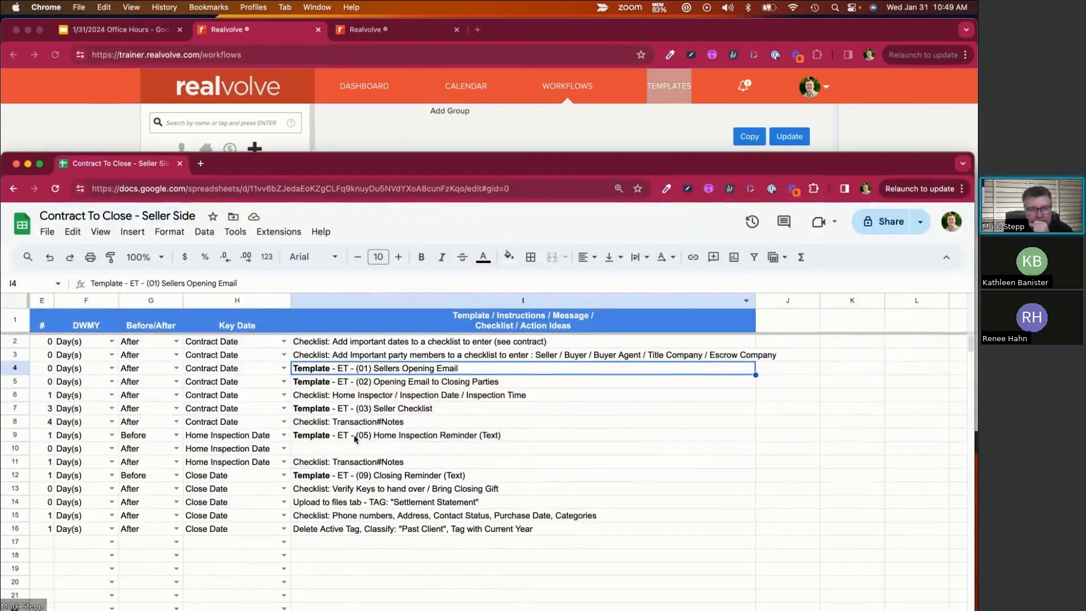
scroll(362, 452, "left", 8)
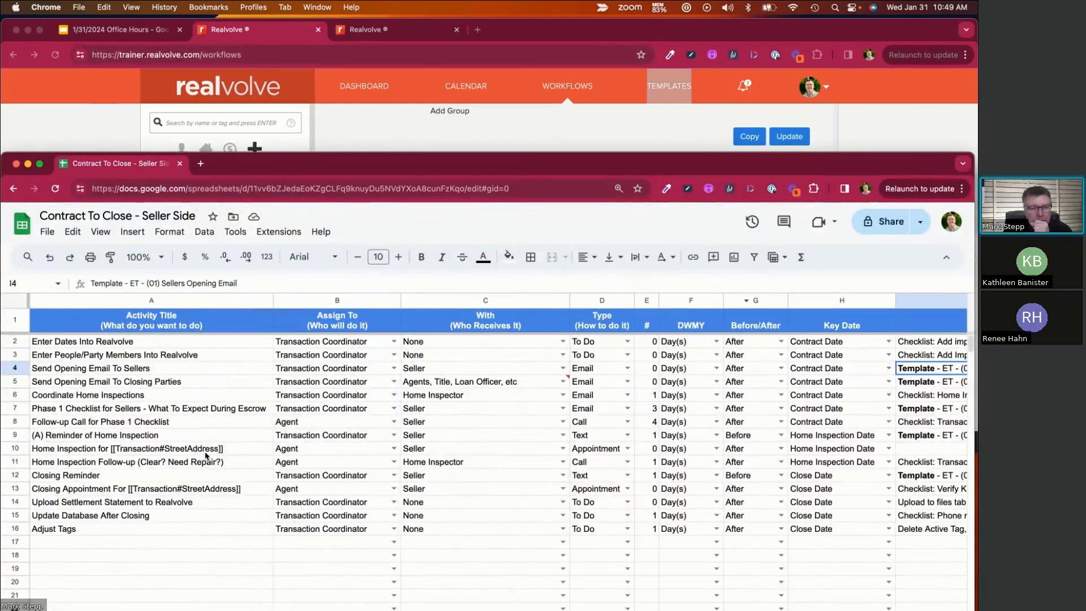
left_click(103, 449)
left_click(18, 448)
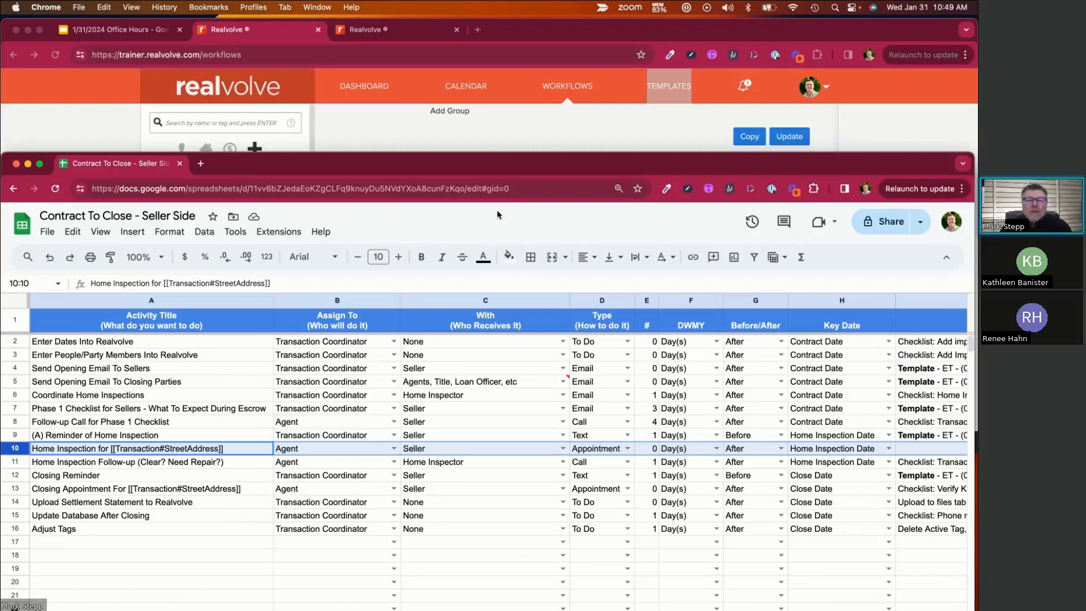
left_click_drag(509, 164, 508, 266)
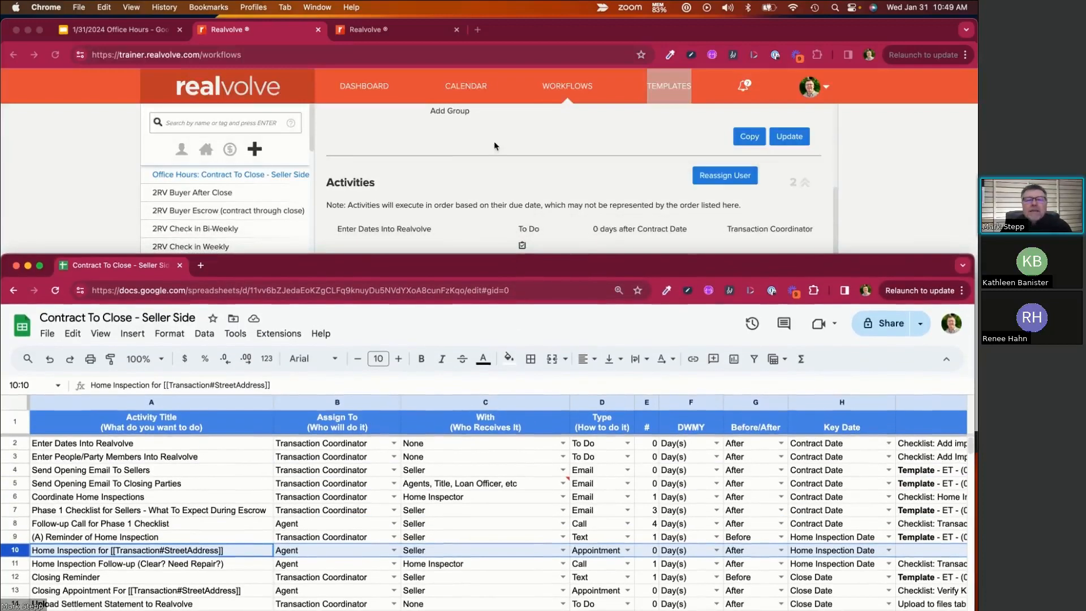
Step: Start another workflow activity and copy the words "Home Inspection for" from the activity title in worksheet row 10
left_click(544, 32)
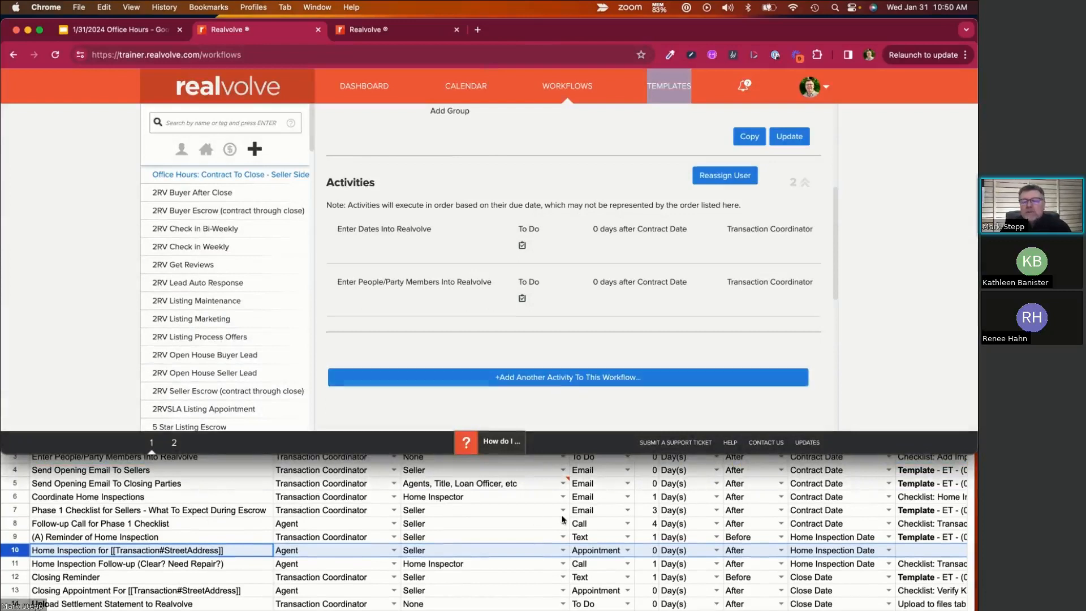
left_click(550, 379)
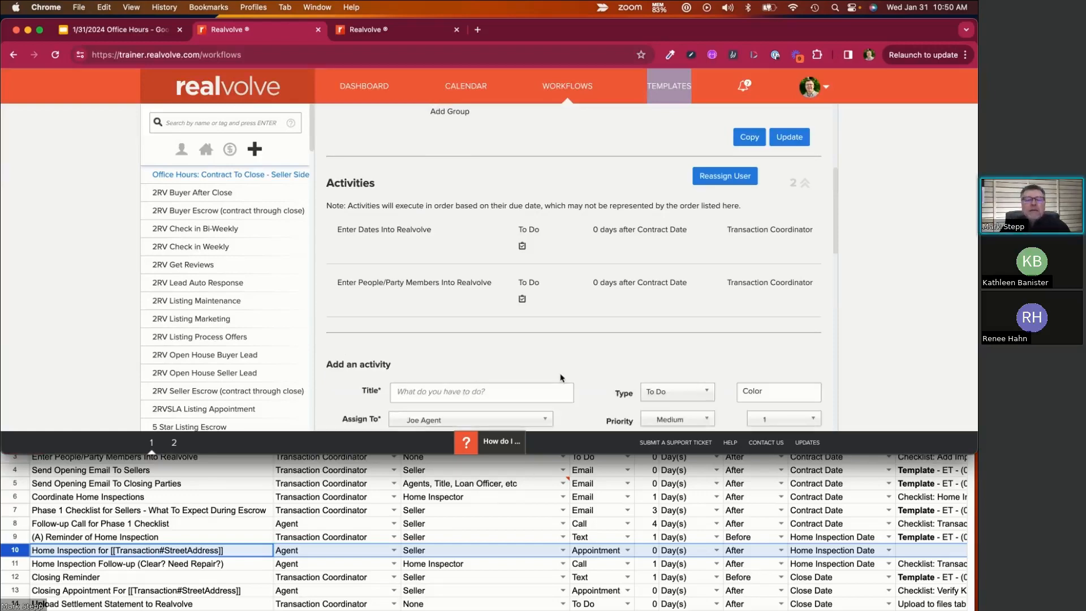
left_click(221, 555)
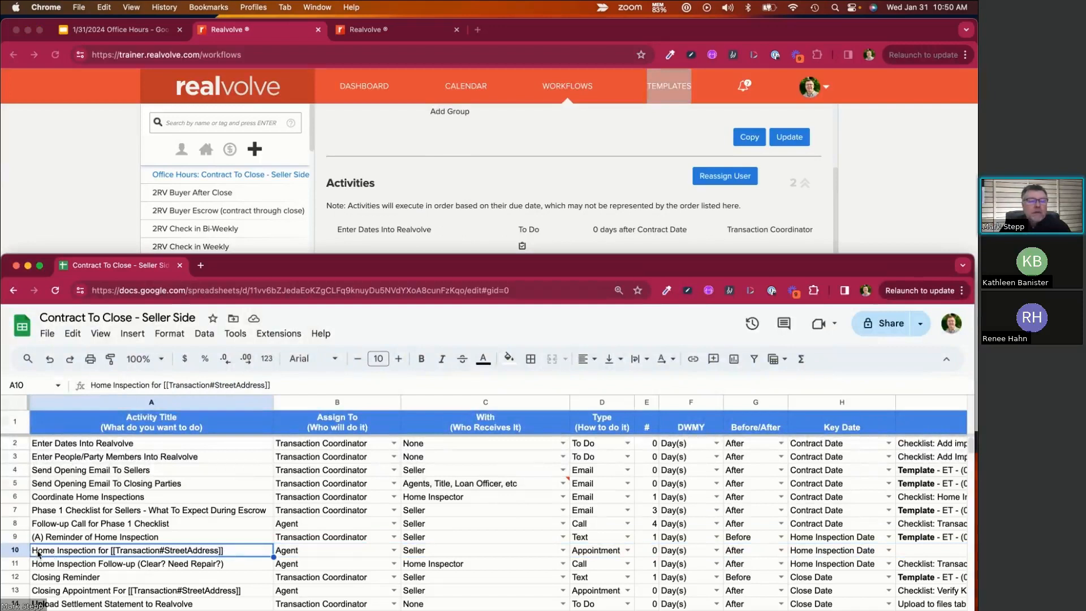
double_click(236, 553)
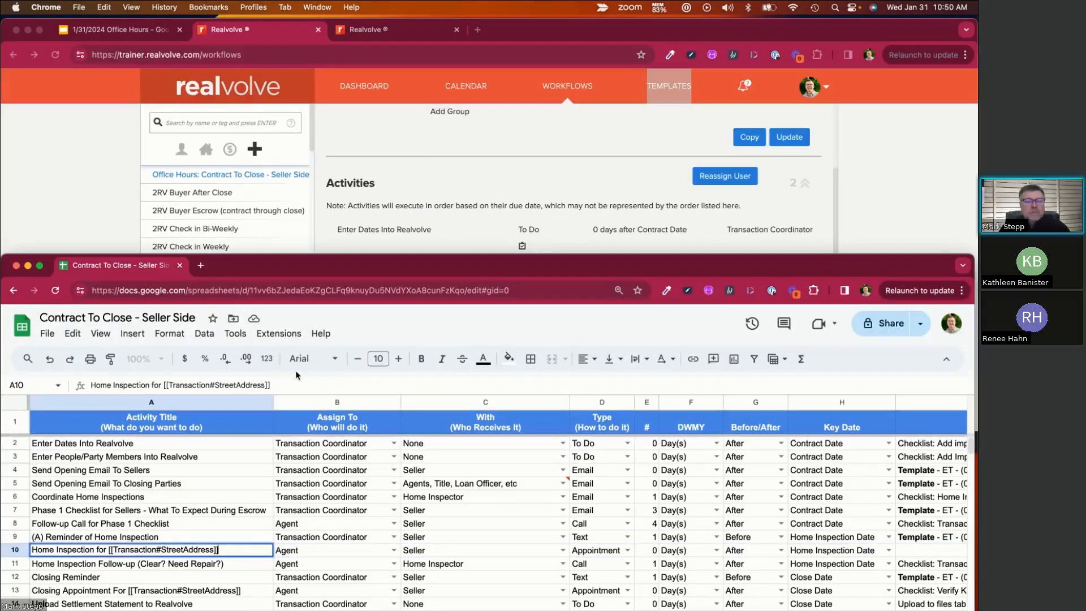
left_click_drag(279, 386, 30, 389)
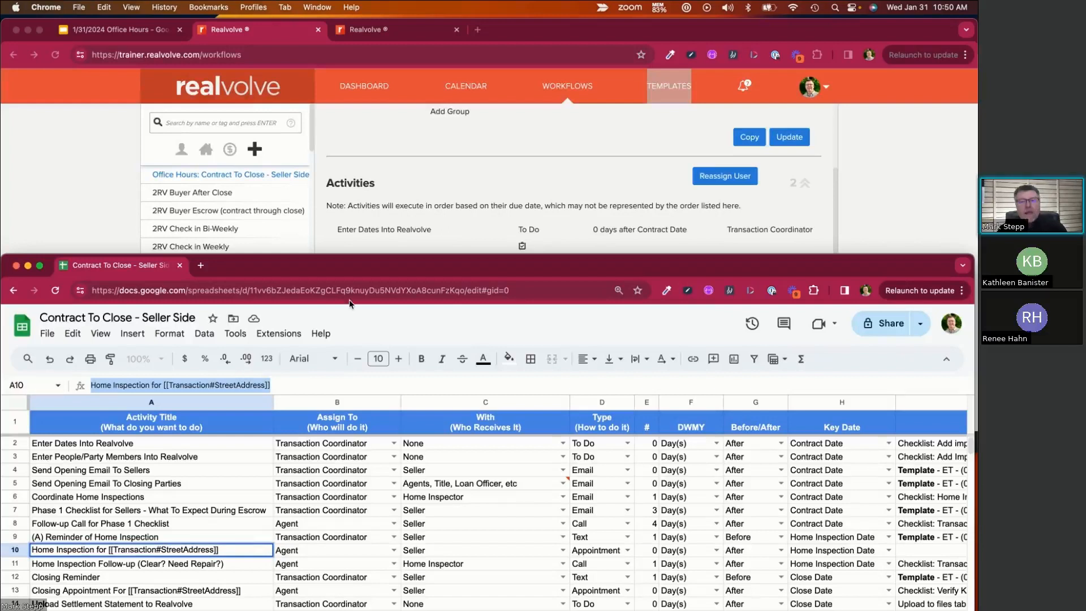
left_click(181, 385)
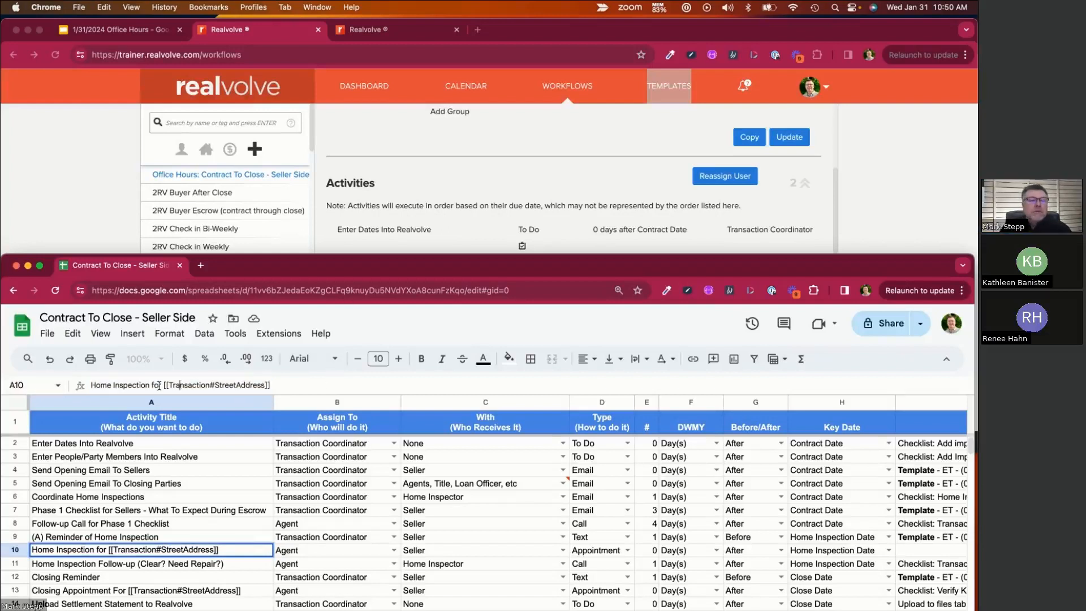
left_click_drag(159, 385, 75, 388)
key("super+c")
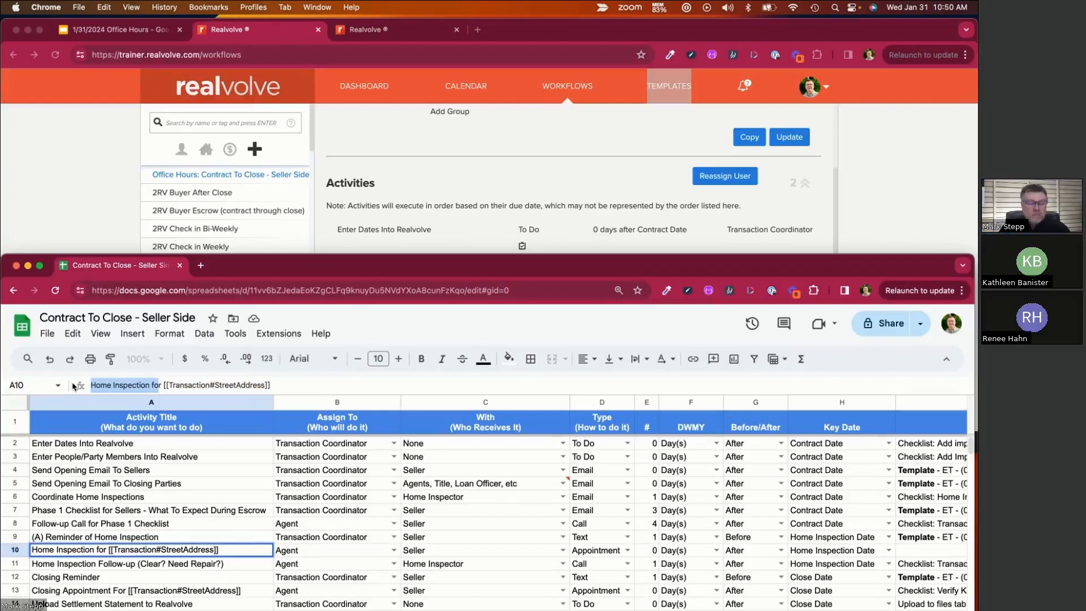
Step: Enter the copied text "Home Inspection for" as the new activity's title, ending with a space
left_click(453, 172)
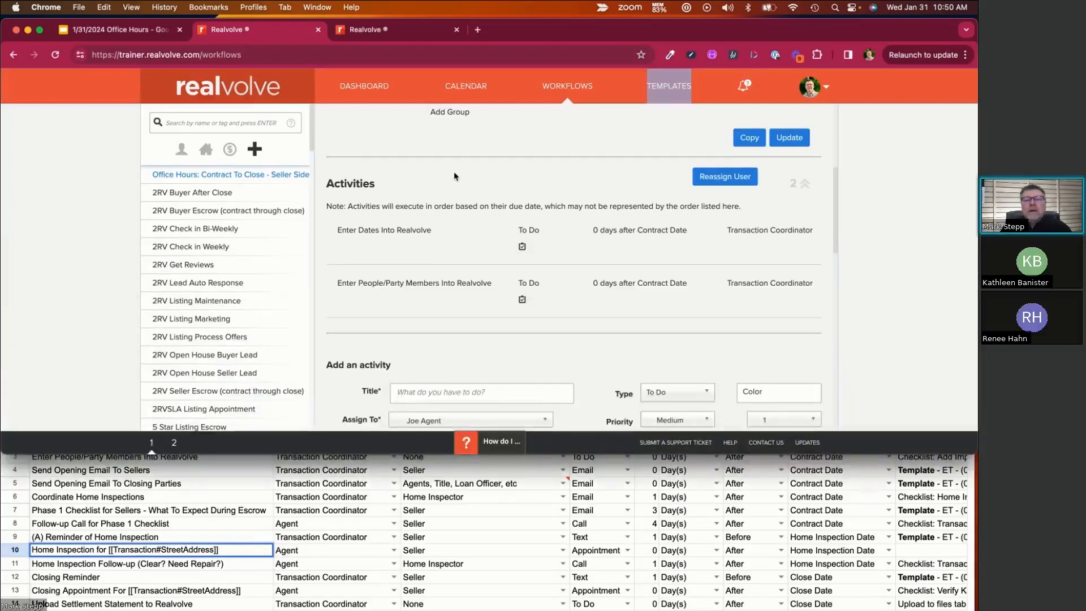
scroll(454, 176, "down", 3)
left_click(431, 268)
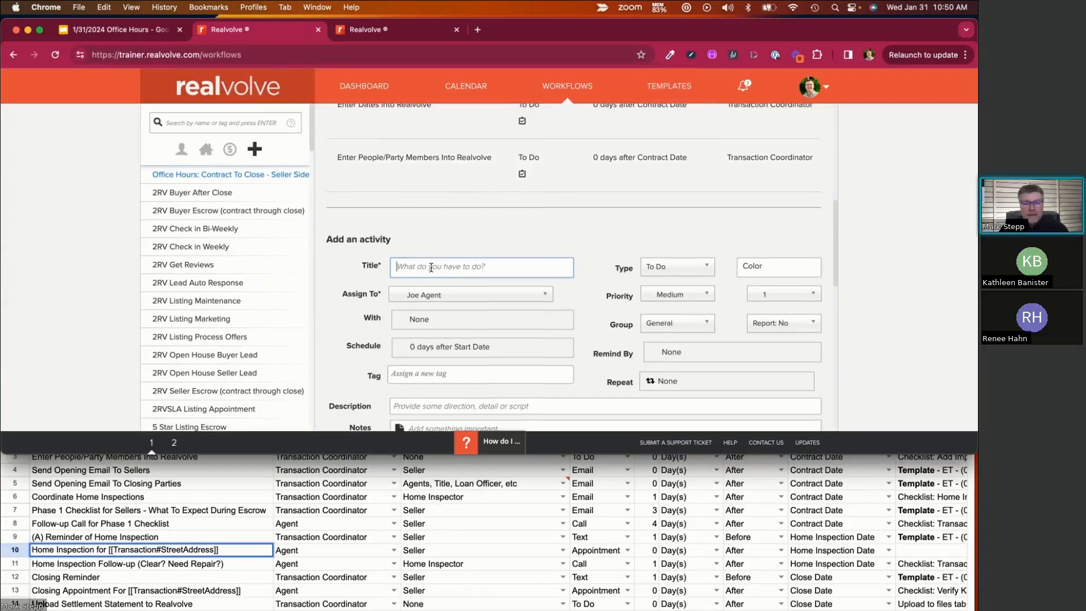
key("super+v")
key("BackSpace")
key("BackSpace")
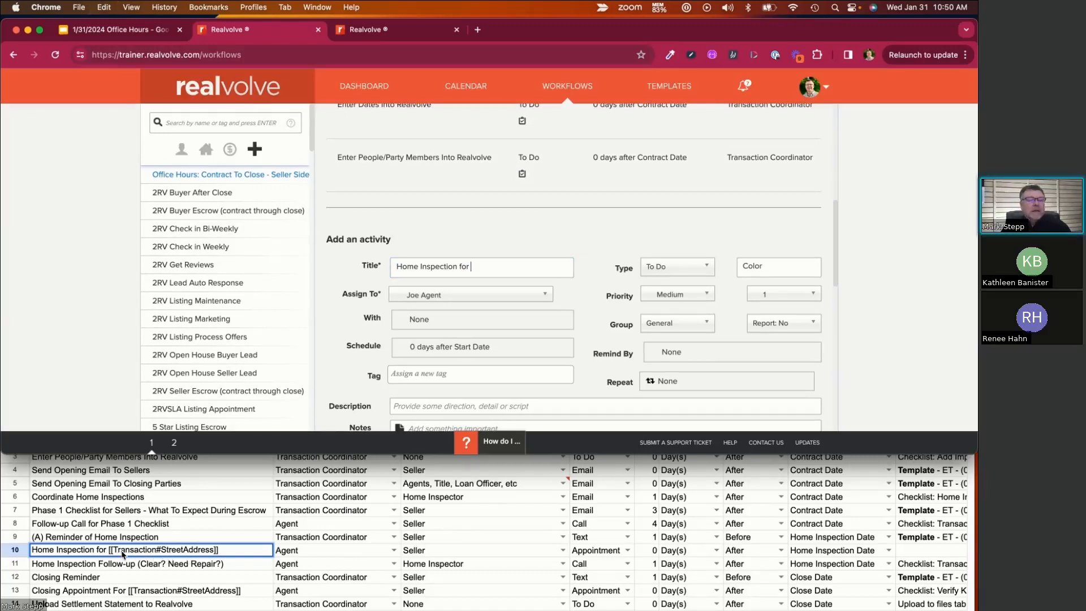
Step: Complete the activity title with the merge field [[Transaction#StreetAddress]] from the suggestions
left_click(481, 264)
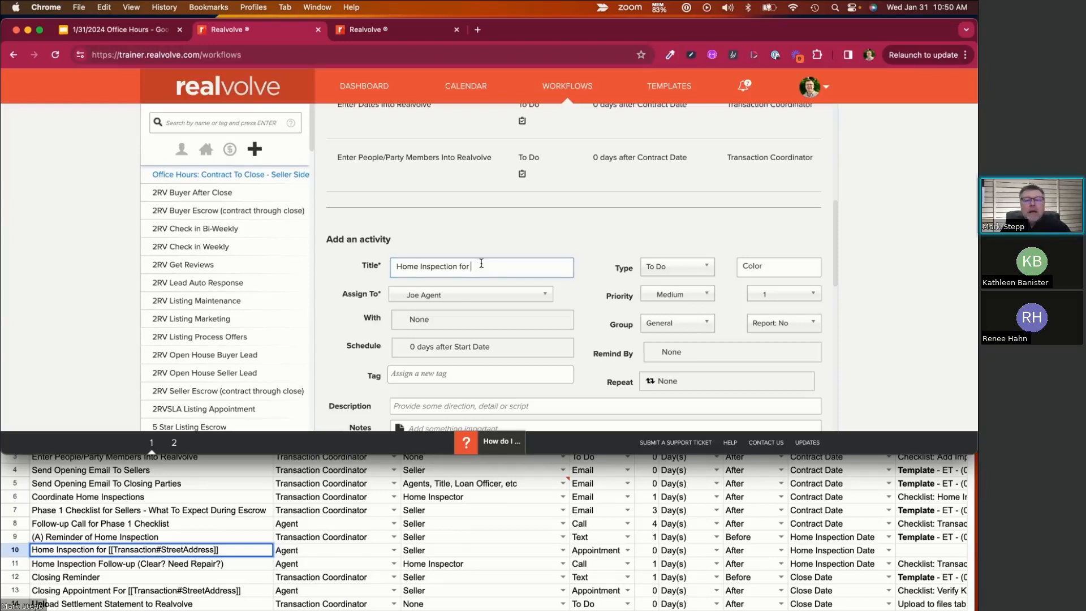
scroll(480, 267, "down", 3)
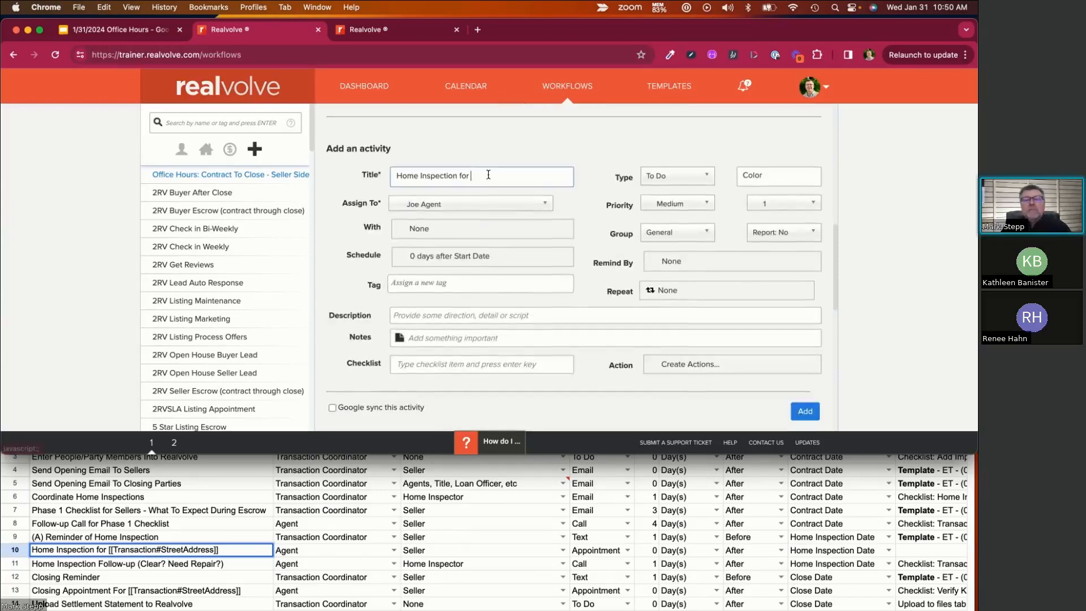
type("[")
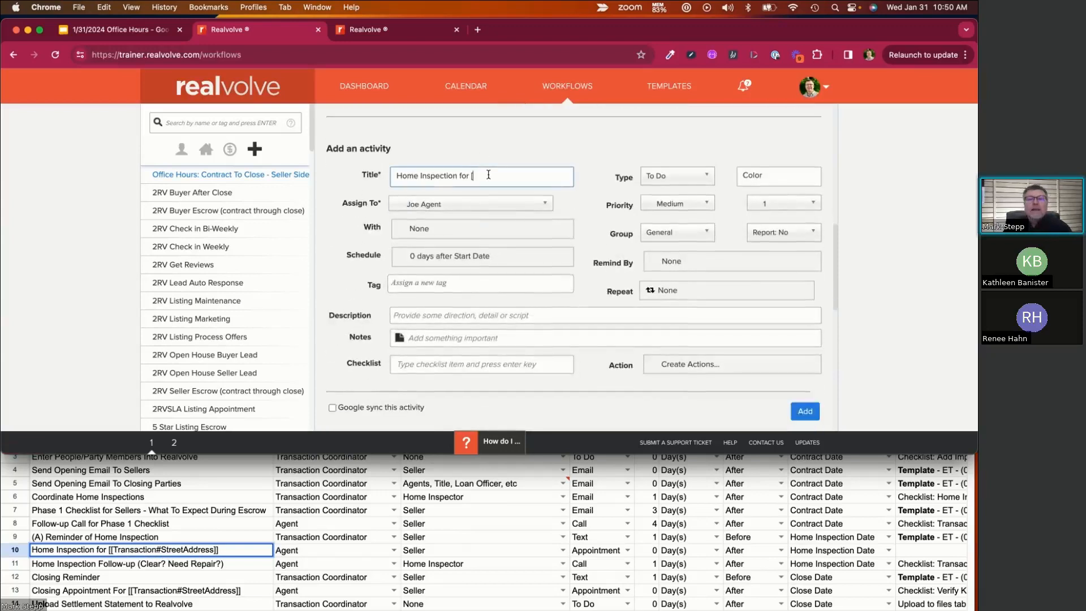
type("[")
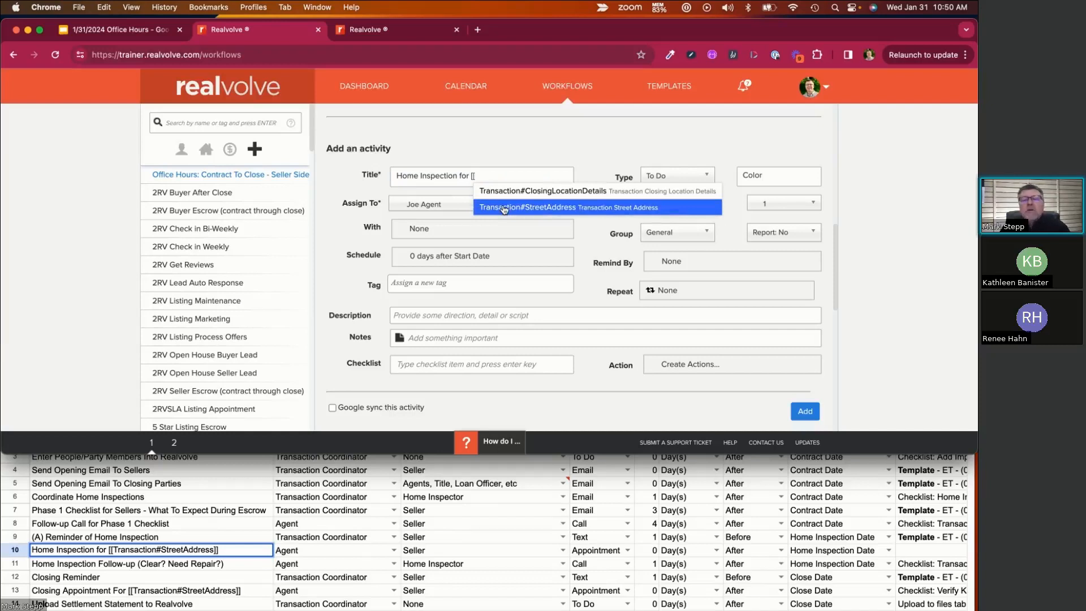
left_click(536, 210)
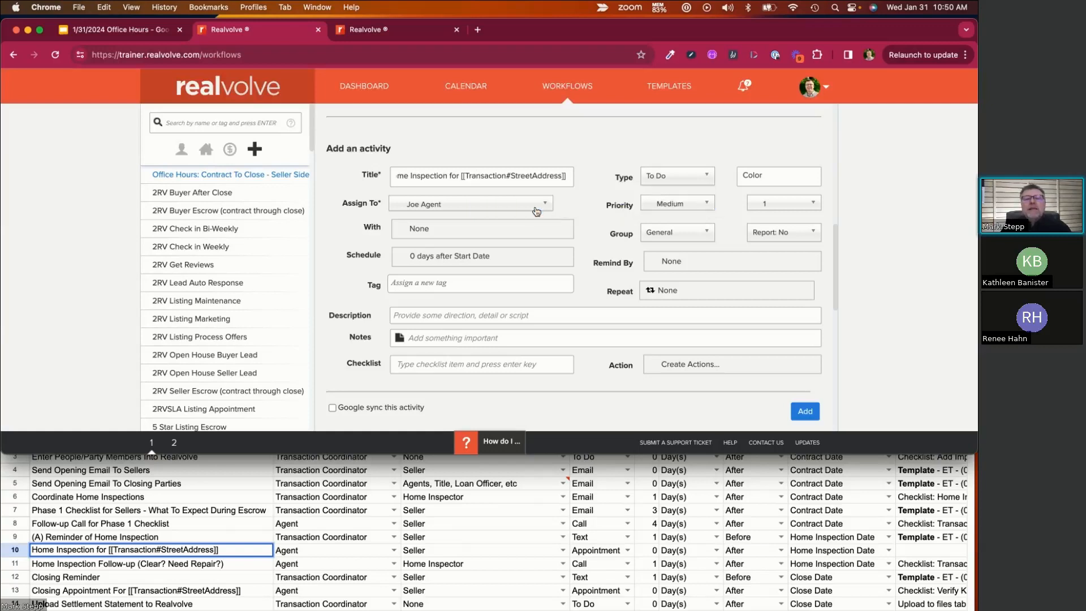
left_click(564, 176)
Step: Assign the home inspection activity to the Seller Agent role
left_click(432, 205)
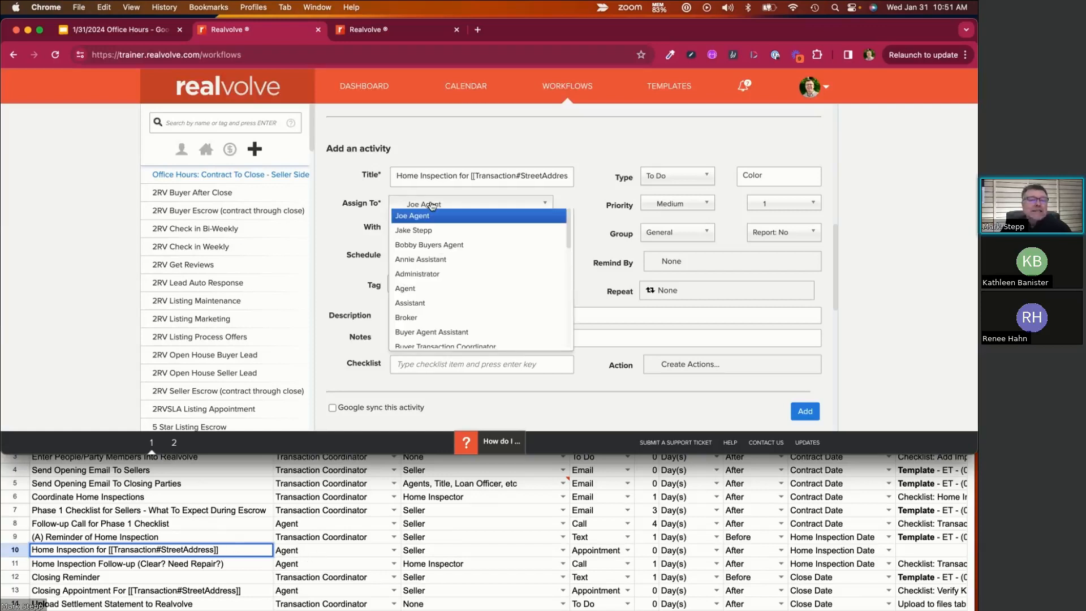
scroll(445, 267, "down", 2)
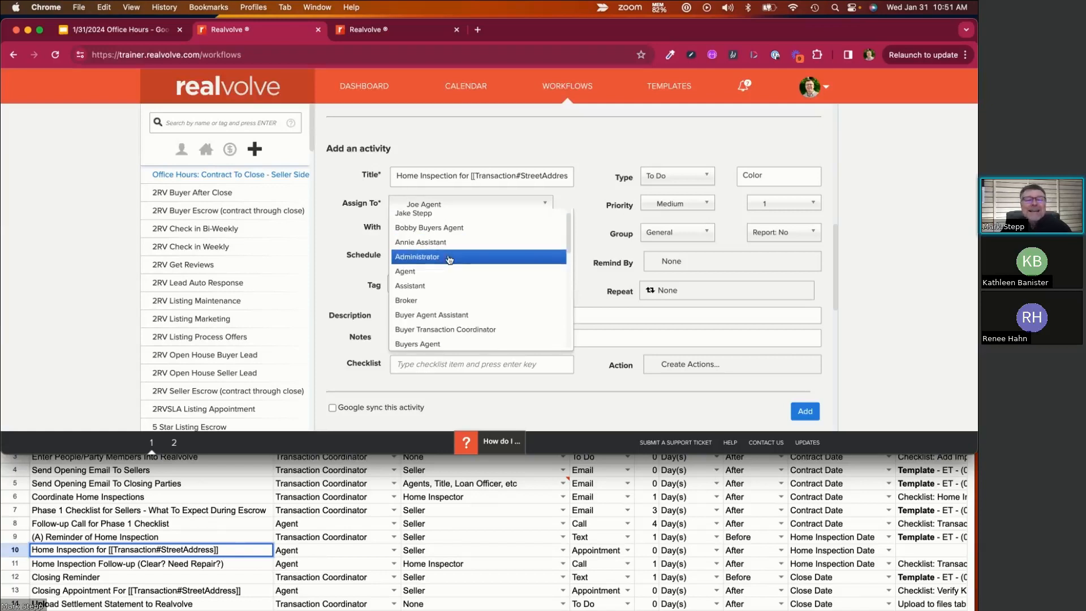
scroll(453, 271, "down", 3)
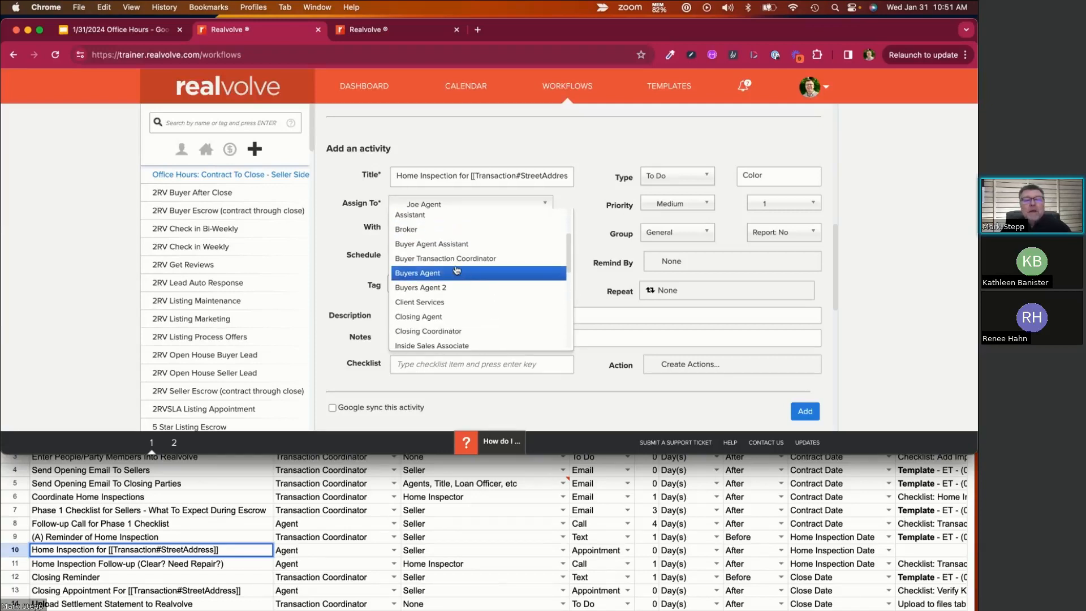
scroll(509, 266, "down", 1)
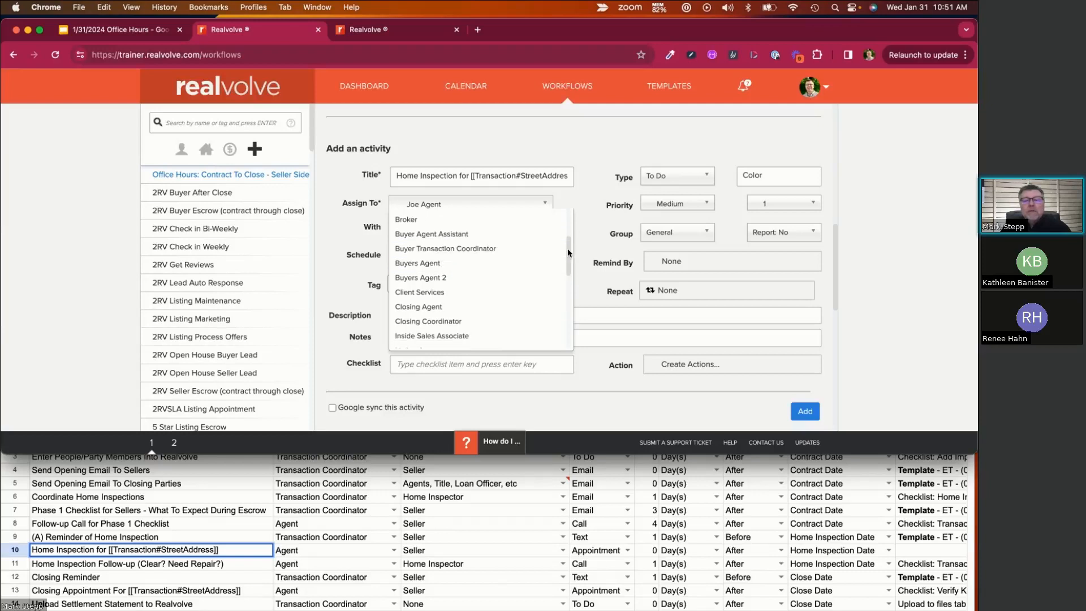
left_click_drag(568, 247, 568, 257)
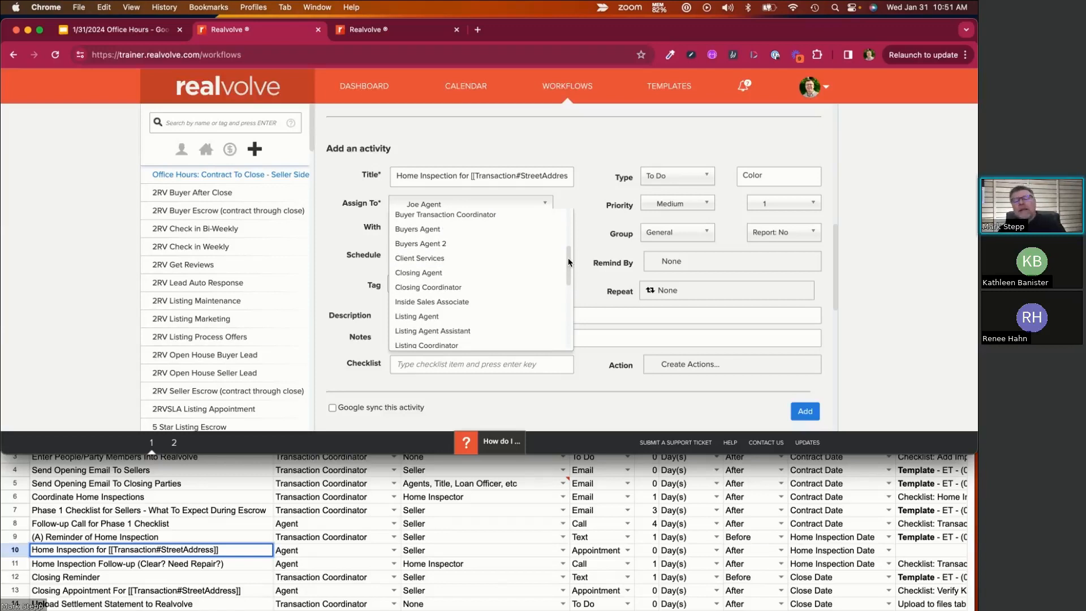
left_click_drag(568, 257, 568, 314)
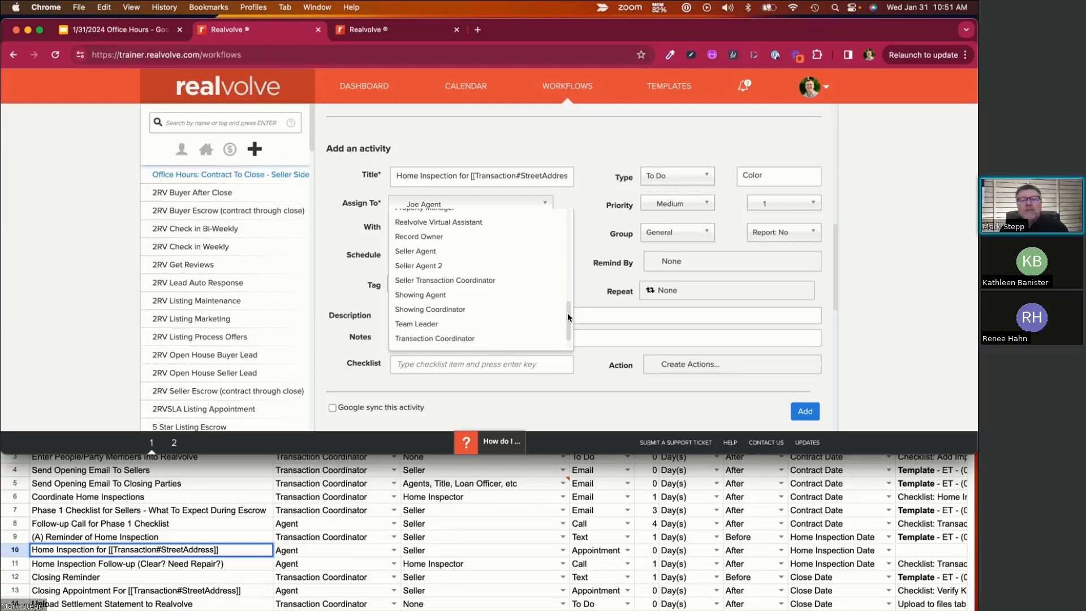
left_click(422, 252)
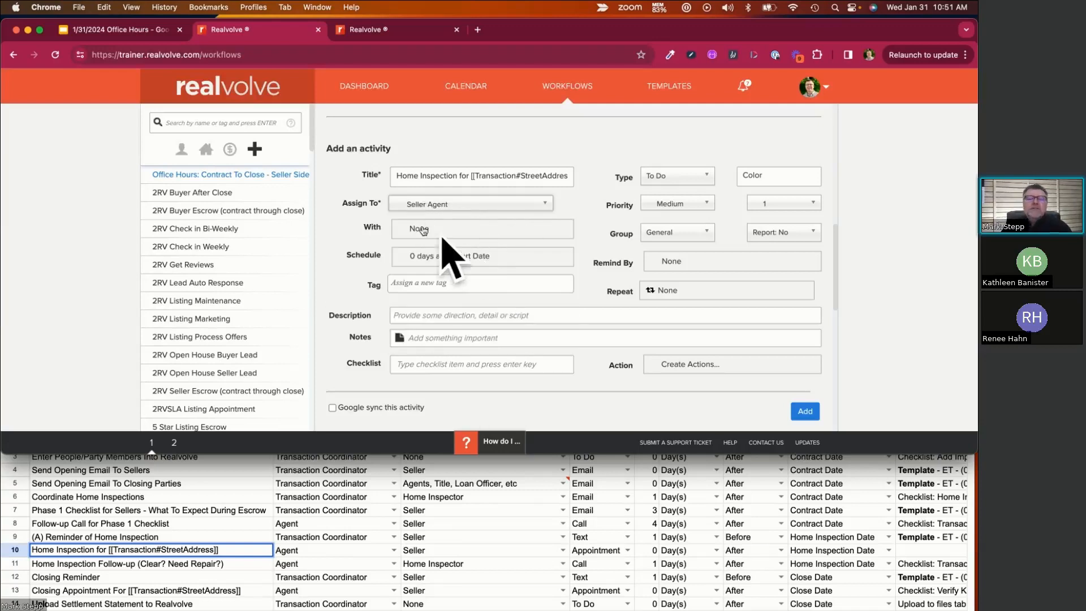
left_click(452, 184)
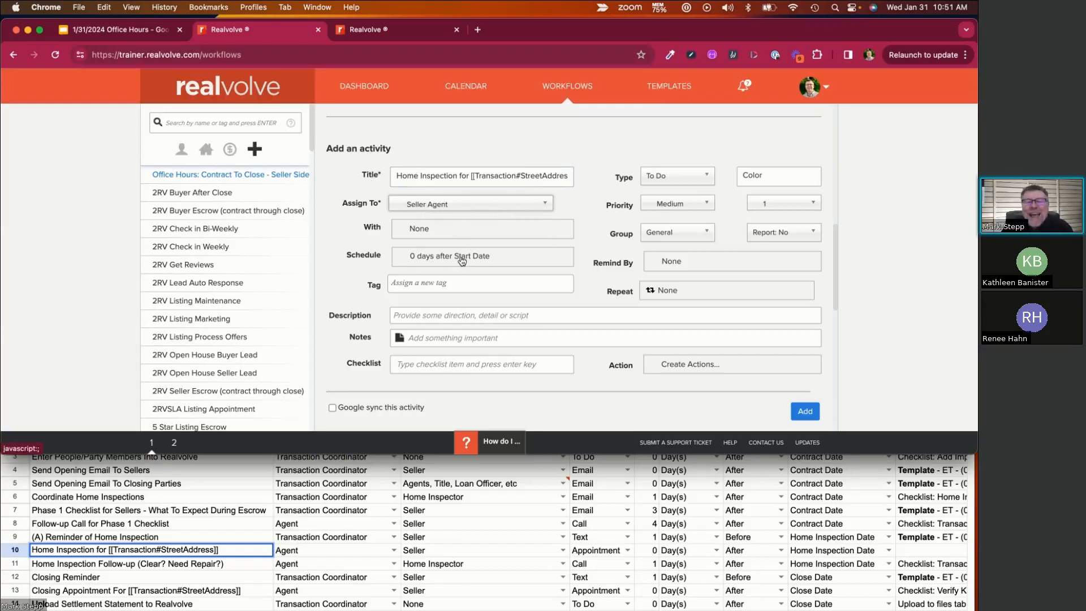
Step: Schedule the activity with a computed due date of 0 days after the Home Inspection Date
left_click(500, 259)
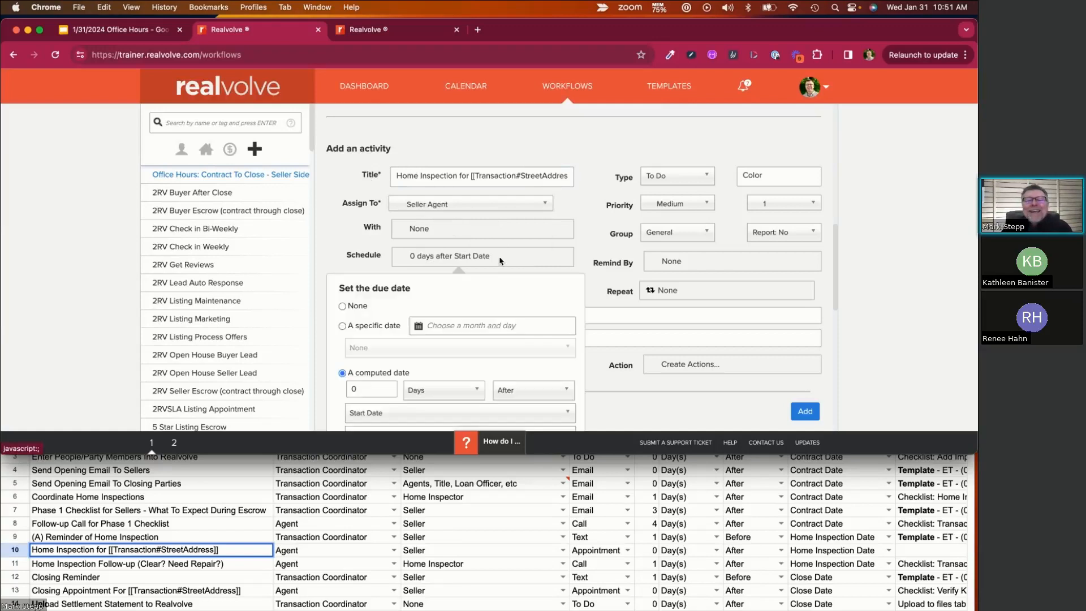
scroll(512, 283, "down", 3)
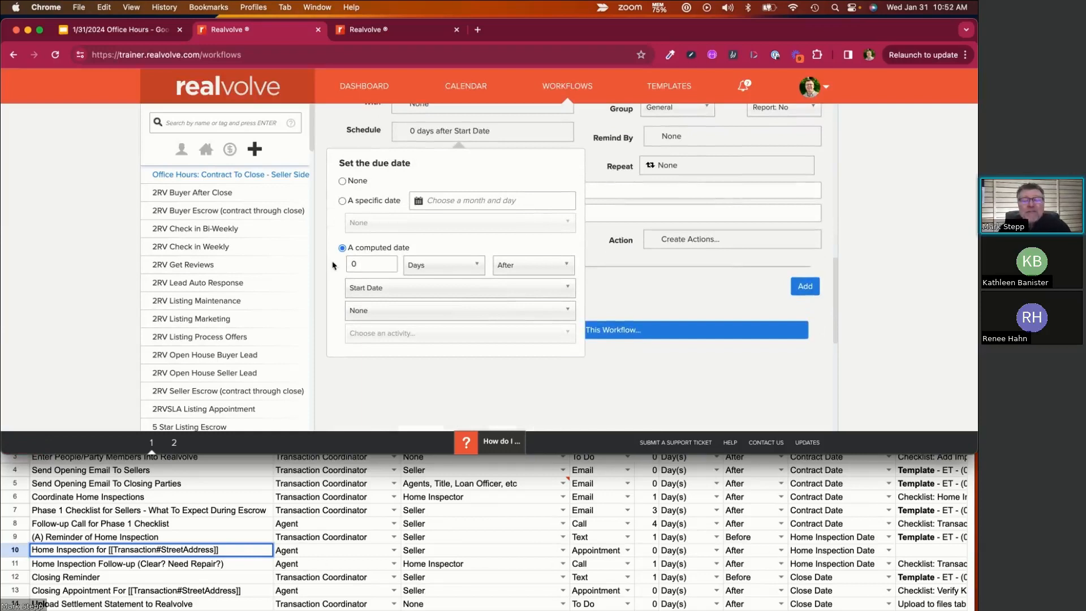
left_click(363, 264)
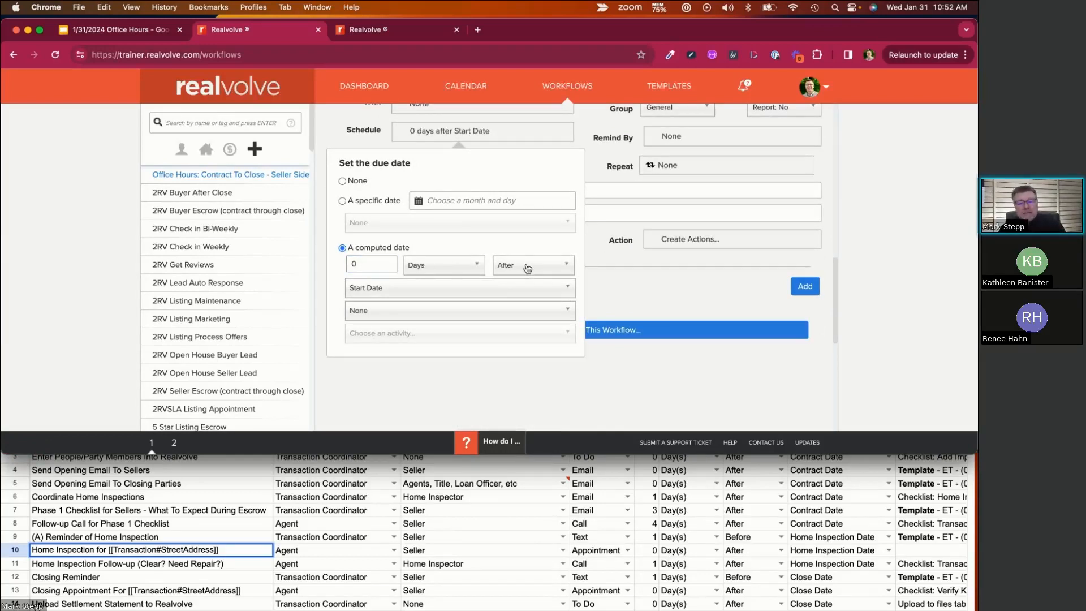
left_click(394, 289)
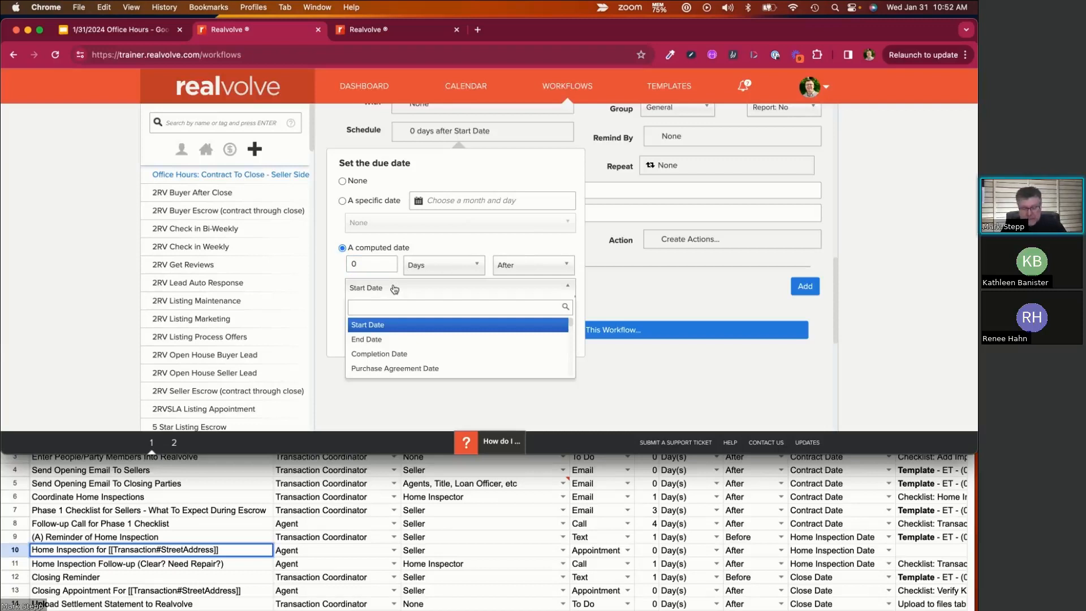
type("home")
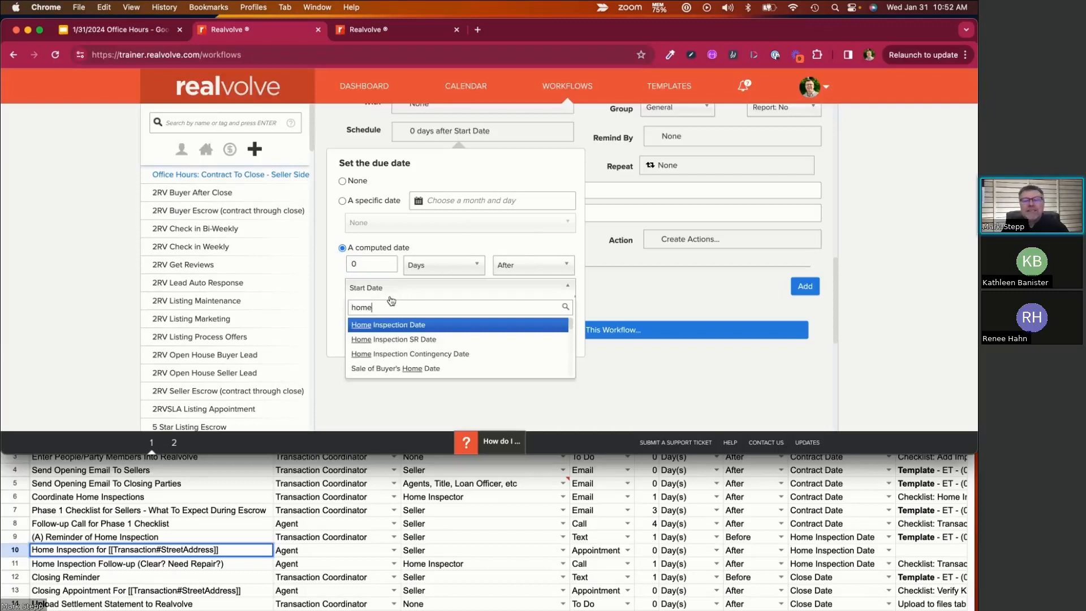
left_click(407, 325)
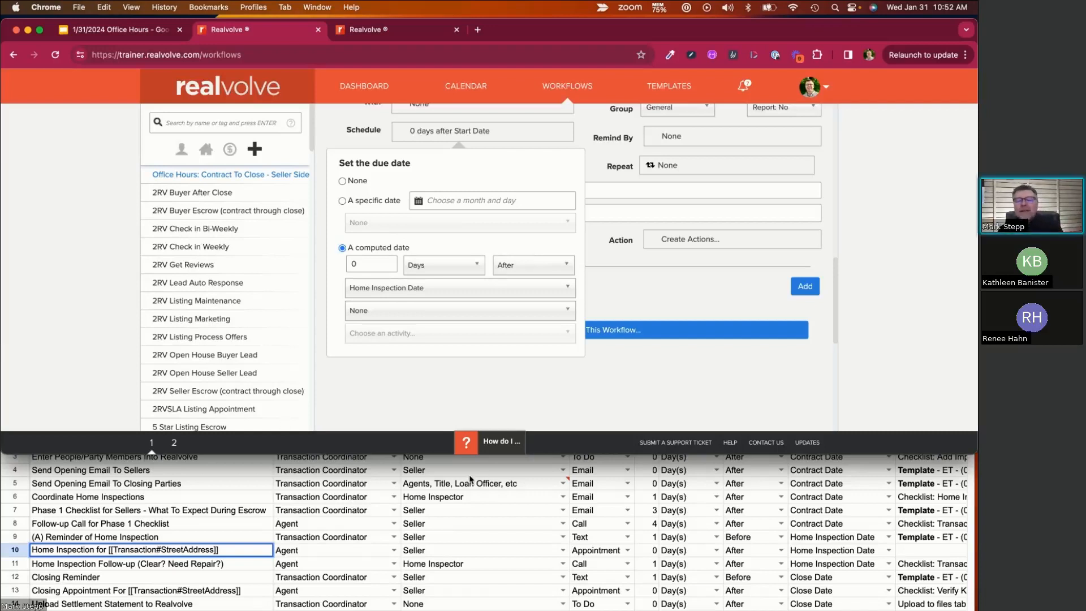
Step: Try the Start and end option for the due time, settle on Home Inspection Time and close the schedule settings
left_click(382, 315)
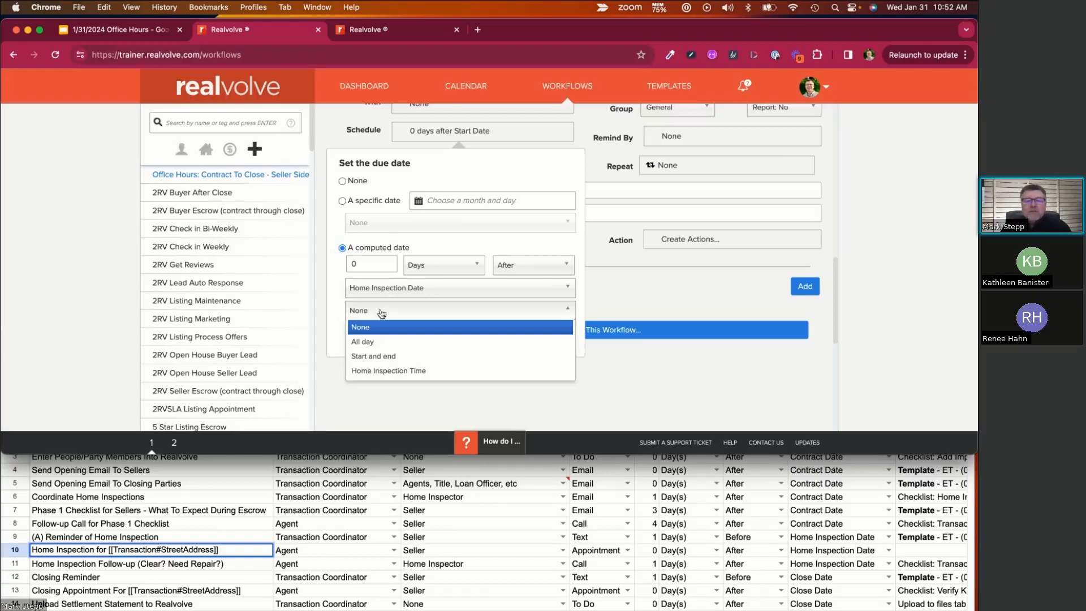
left_click(373, 356)
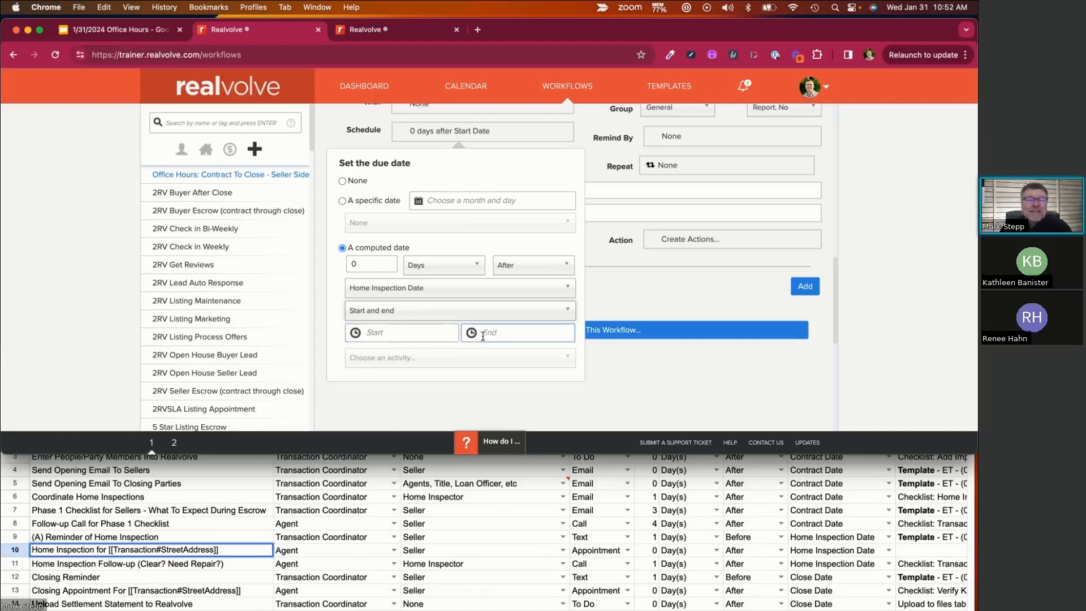
left_click(414, 311)
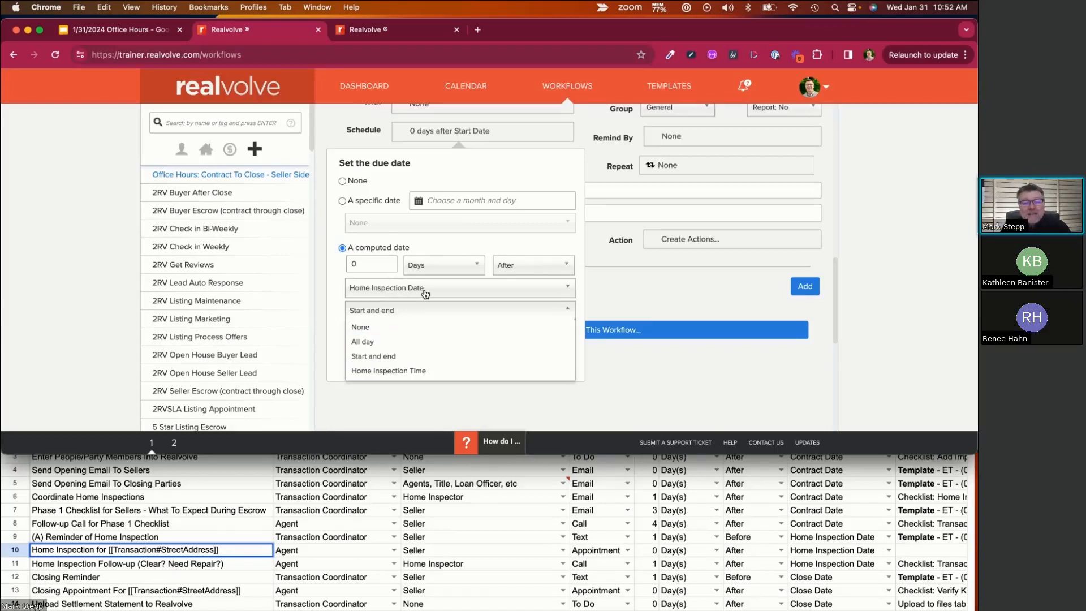
left_click(376, 374)
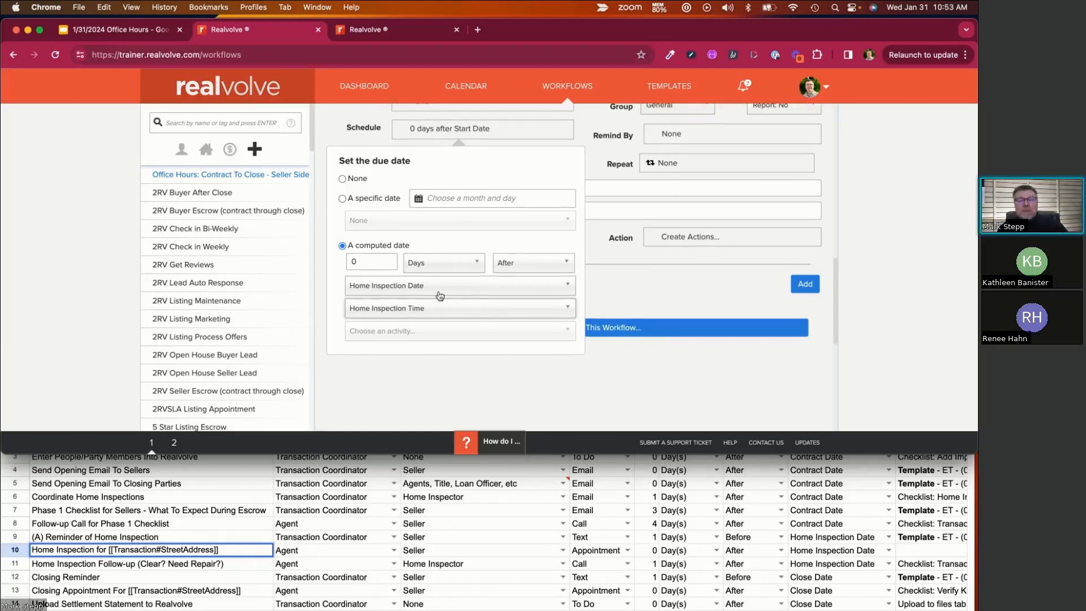
scroll(444, 315, "up", 1)
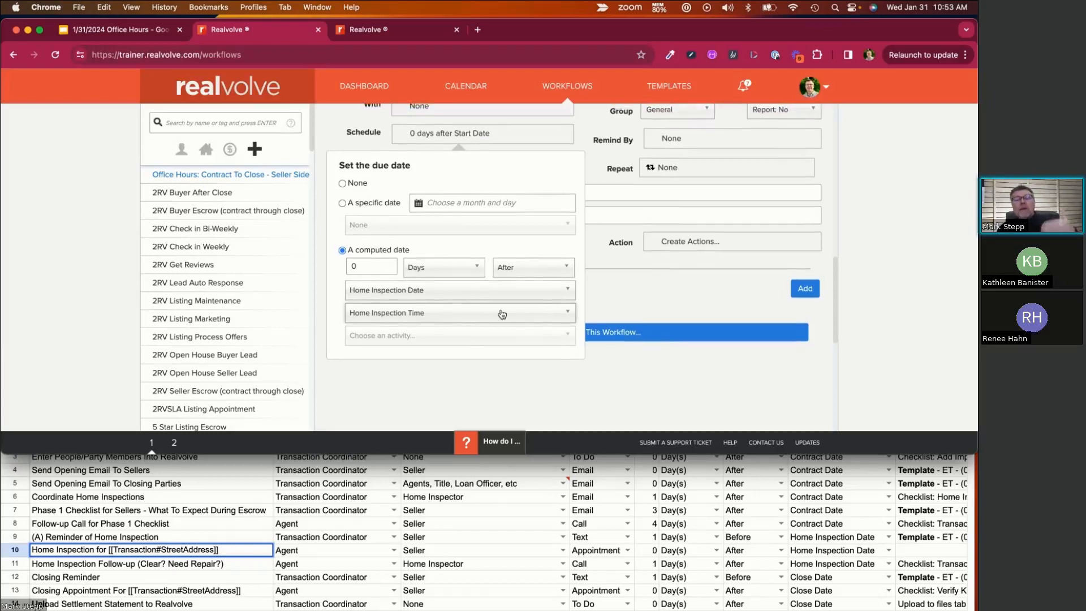
left_click(598, 303)
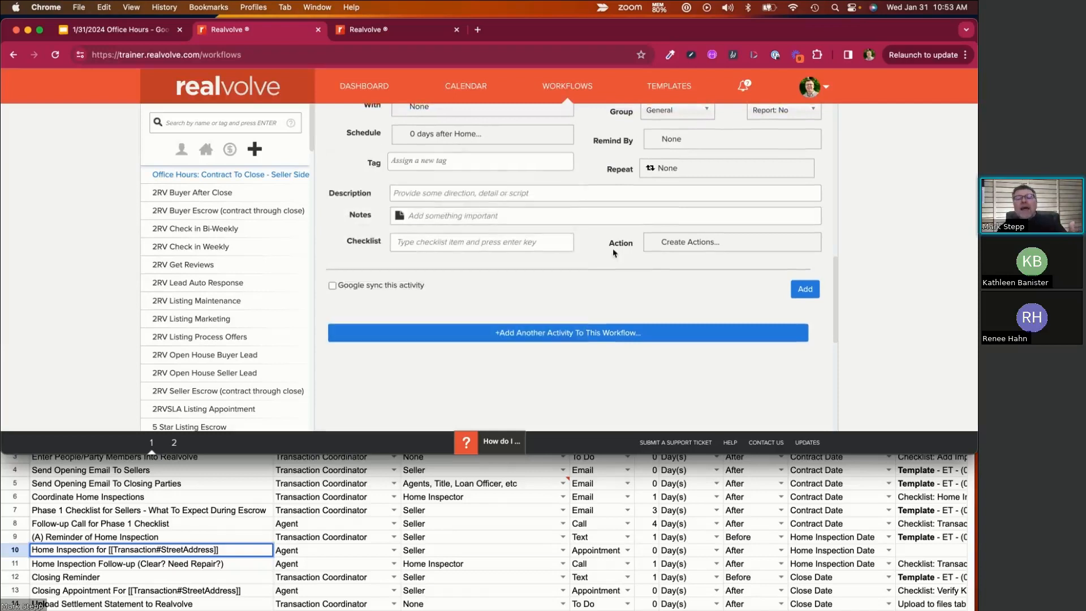
Step: Recheck the due date and time settings in the home inspection activity's schedule, leaving them as they are
scroll(567, 140, "up", 3)
scroll(567, 140, "up", 1)
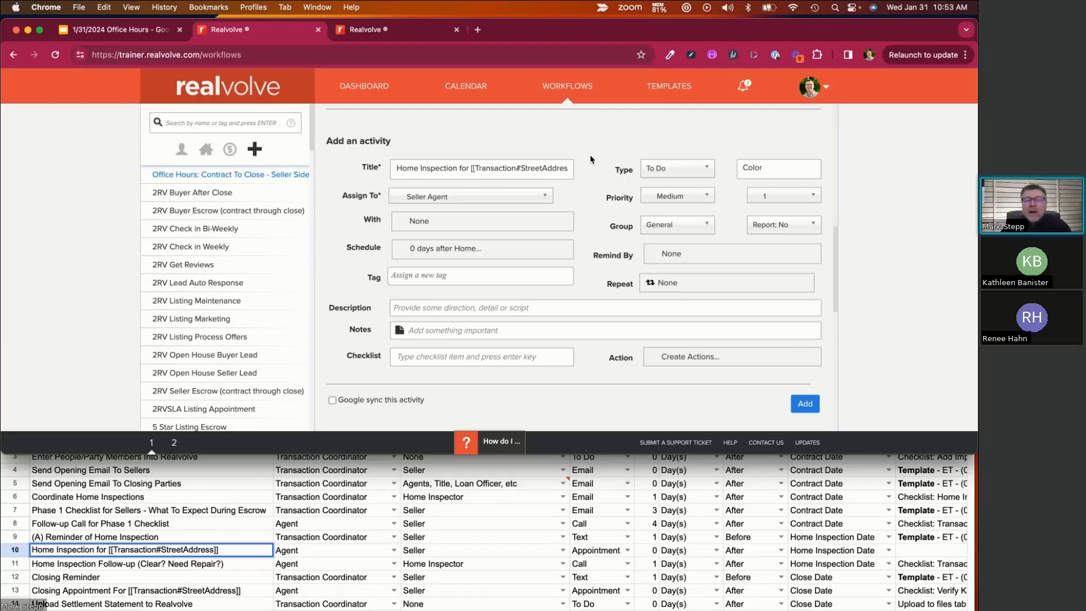
scroll(554, 181, "down", 3)
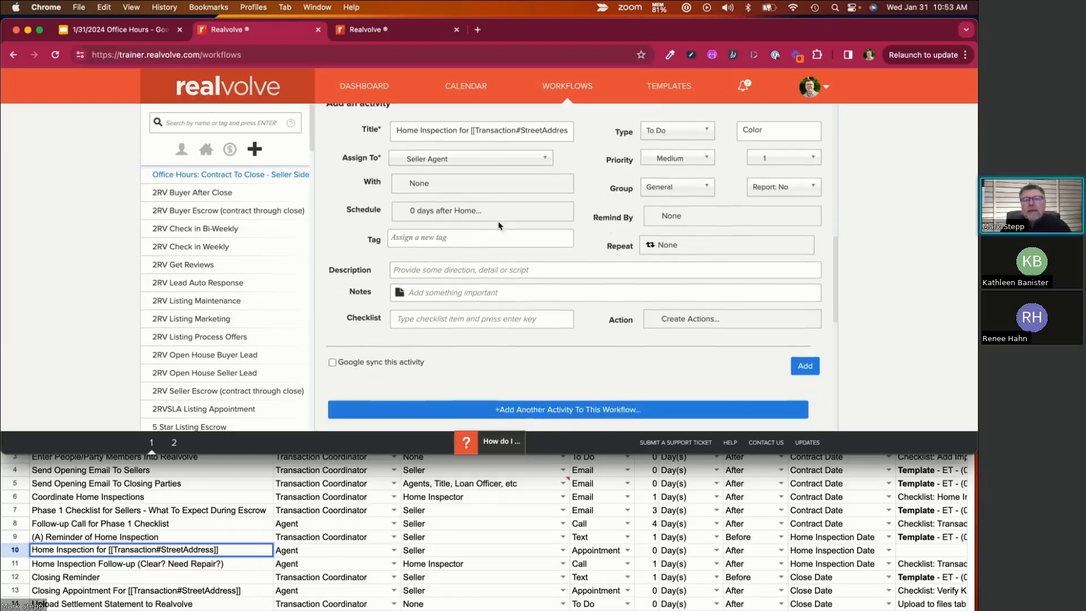
left_click(487, 216)
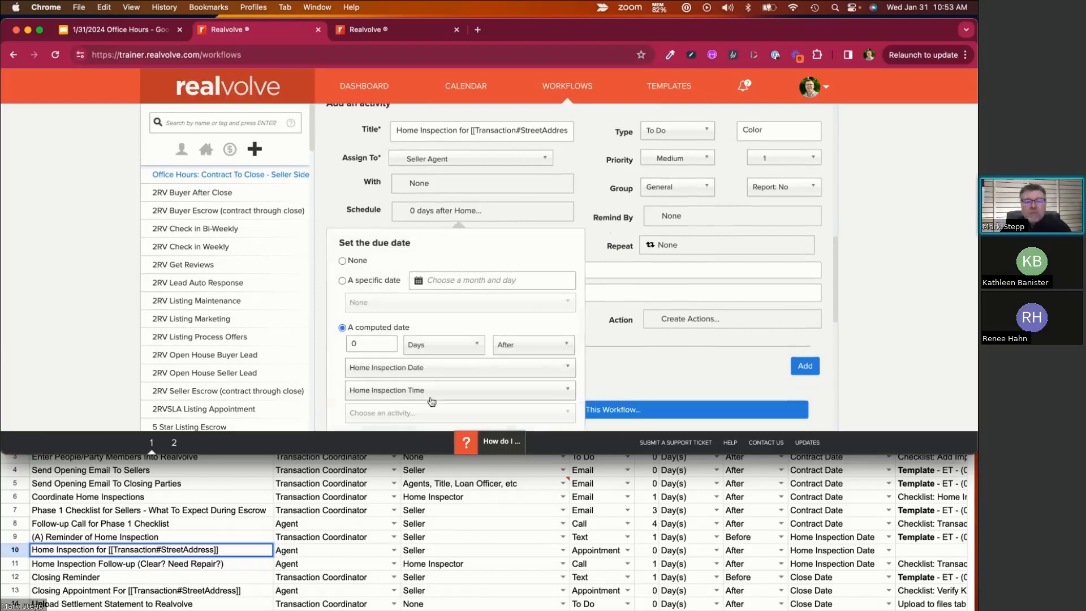
left_click(590, 151)
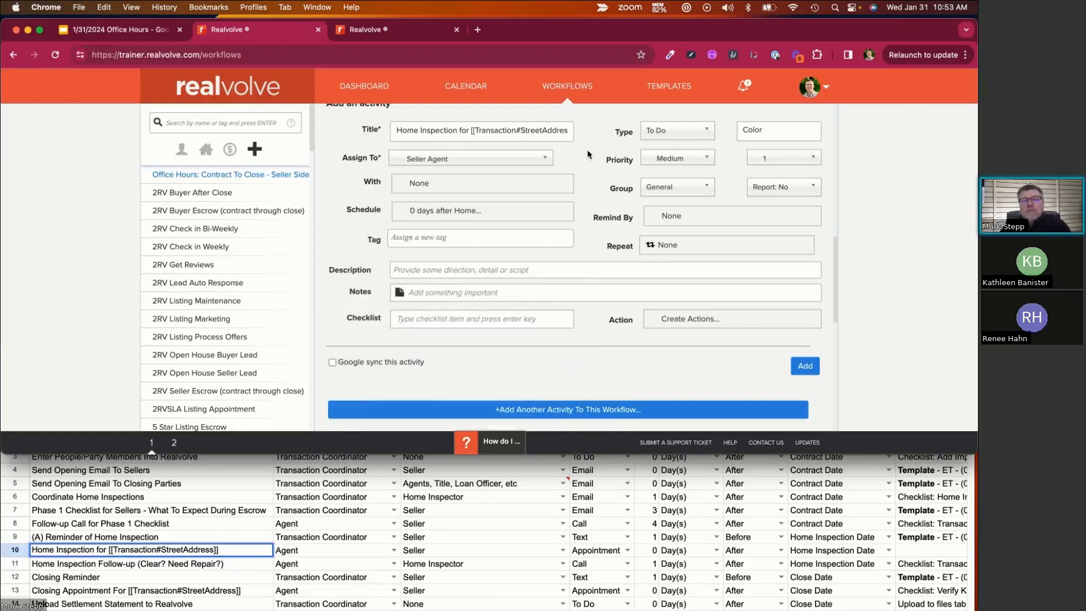
Step: Set the home inspection activity's type to Appointment, check its worksheet row for instructions and add it to the workflow
left_click(683, 132)
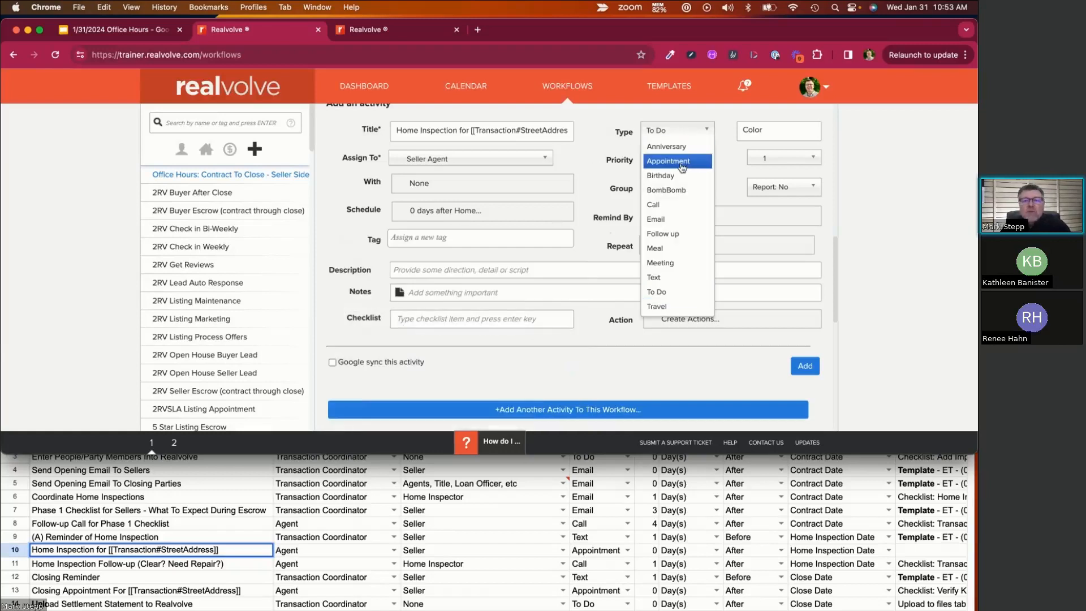
left_click(651, 164)
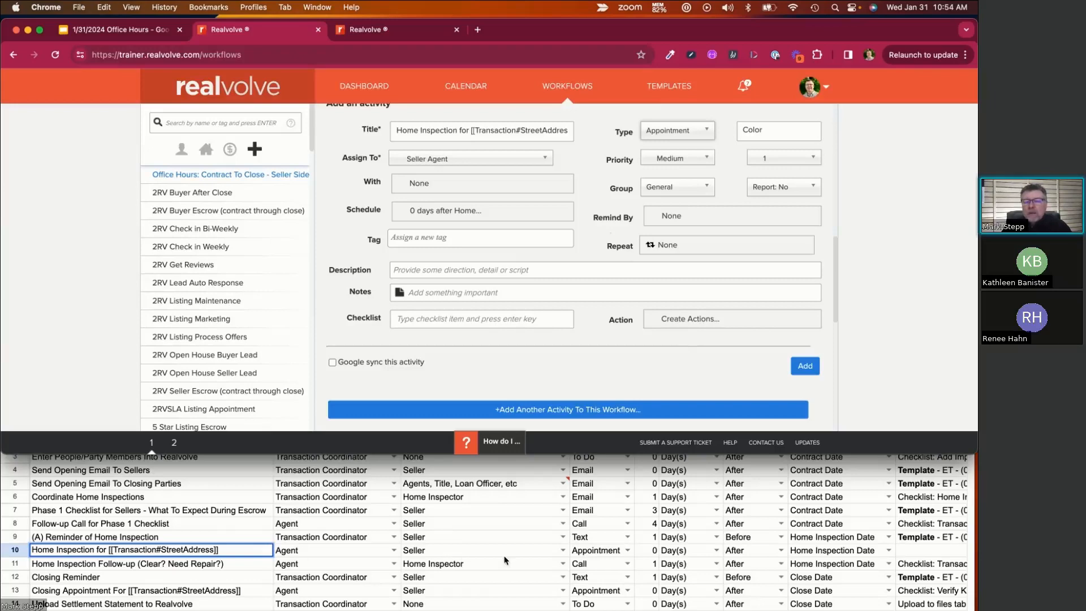
scroll(670, 557, "right", 10)
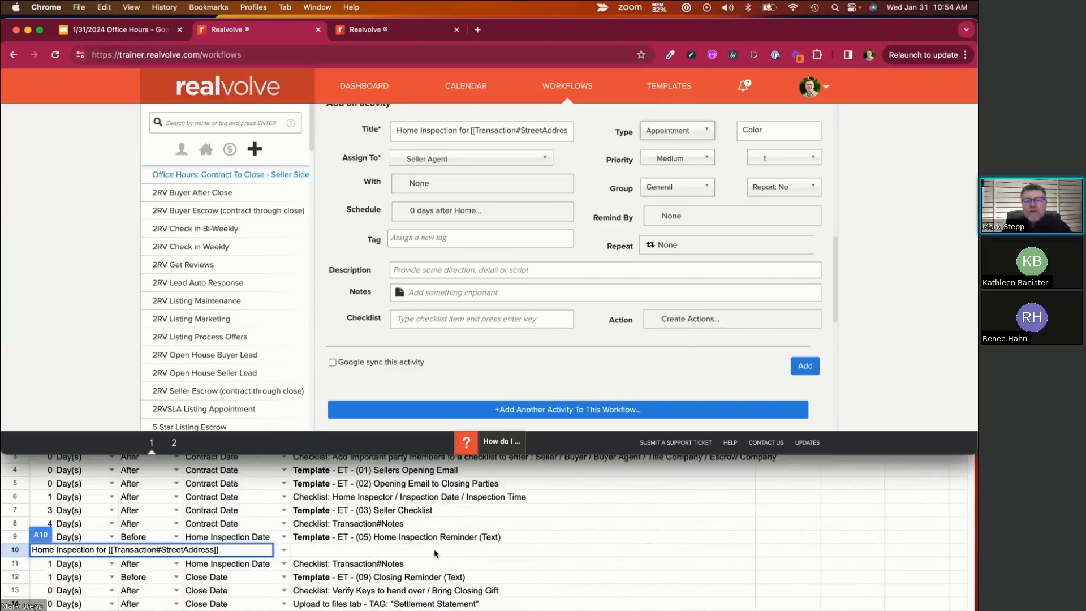
scroll(670, 557, "left", 10)
left_click(806, 366)
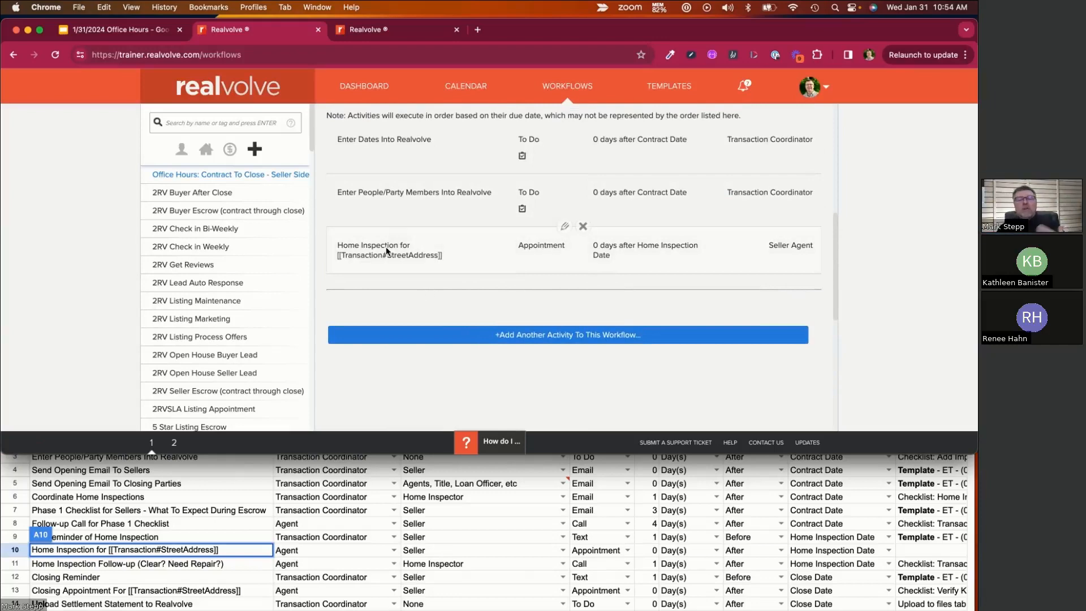
Step: Select the Closing Appointment title in the Contract To Close - Seller Side worksheet and examine the rest of its row
scroll(452, 253, "down", 1)
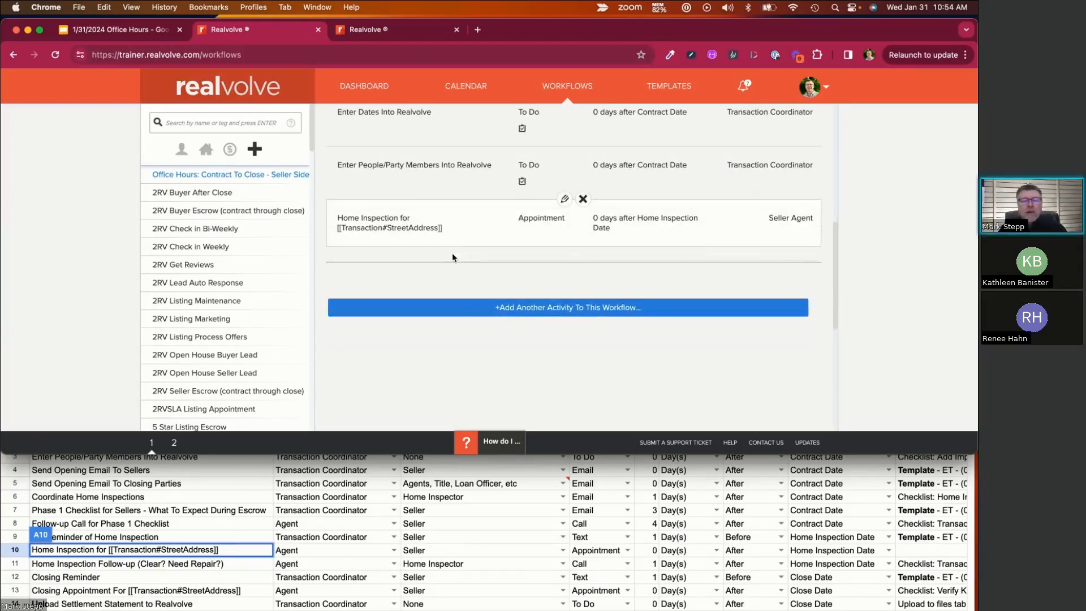
scroll(369, 524, "down", 1)
scroll(369, 524, "down", 3)
scroll(368, 523, "up", 1)
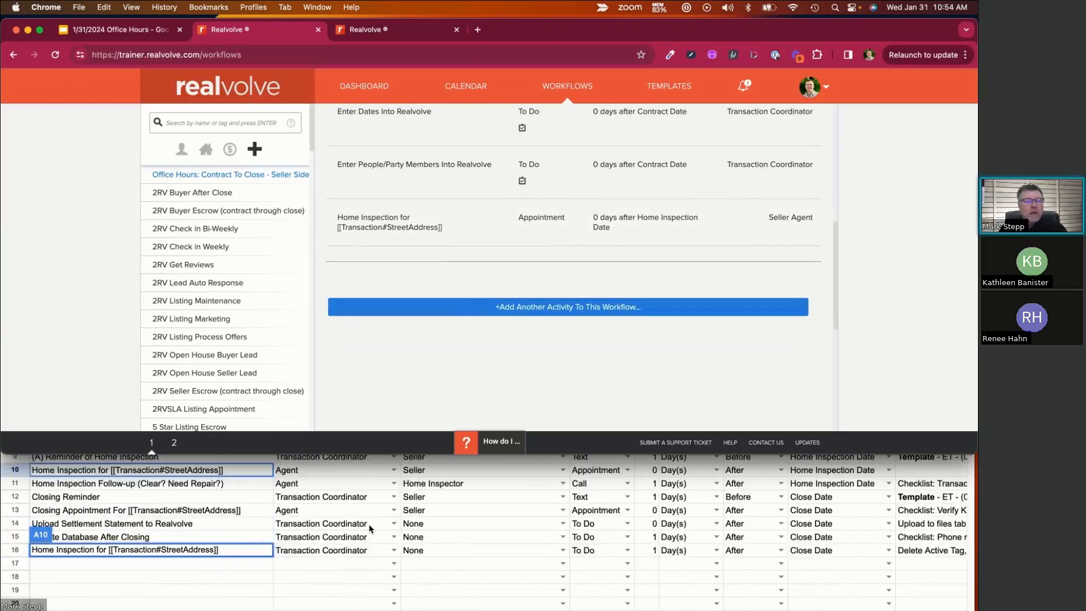
left_click(188, 518)
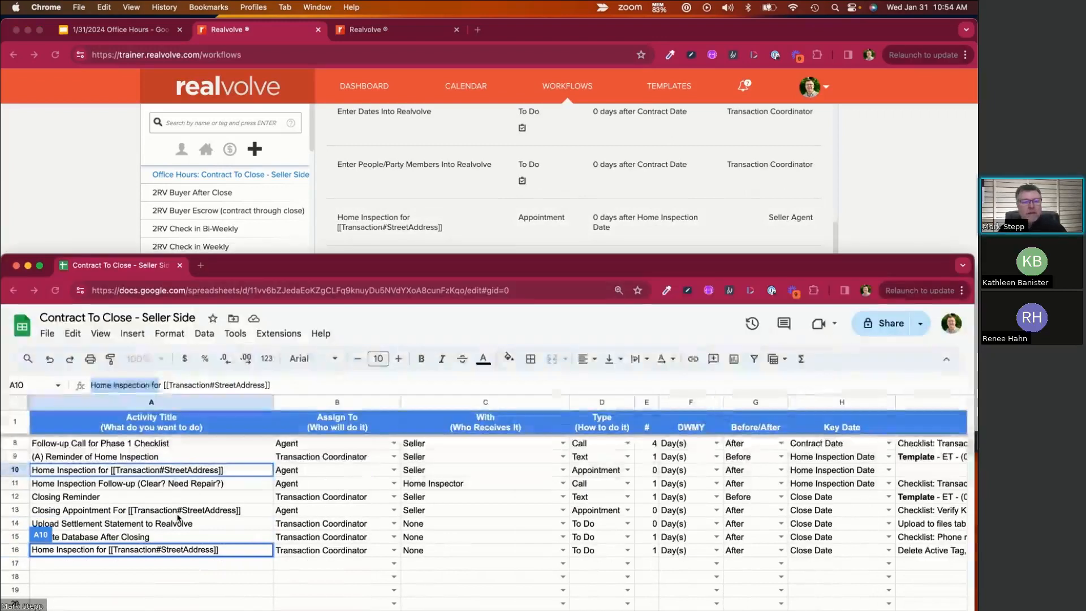
left_click(113, 513)
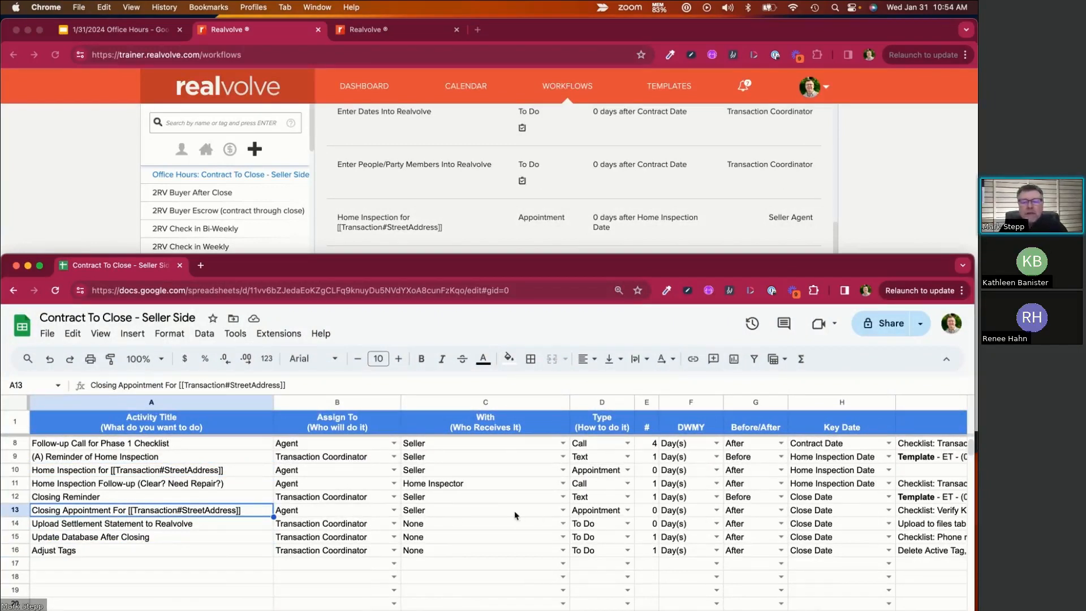
scroll(850, 514, "right", 5)
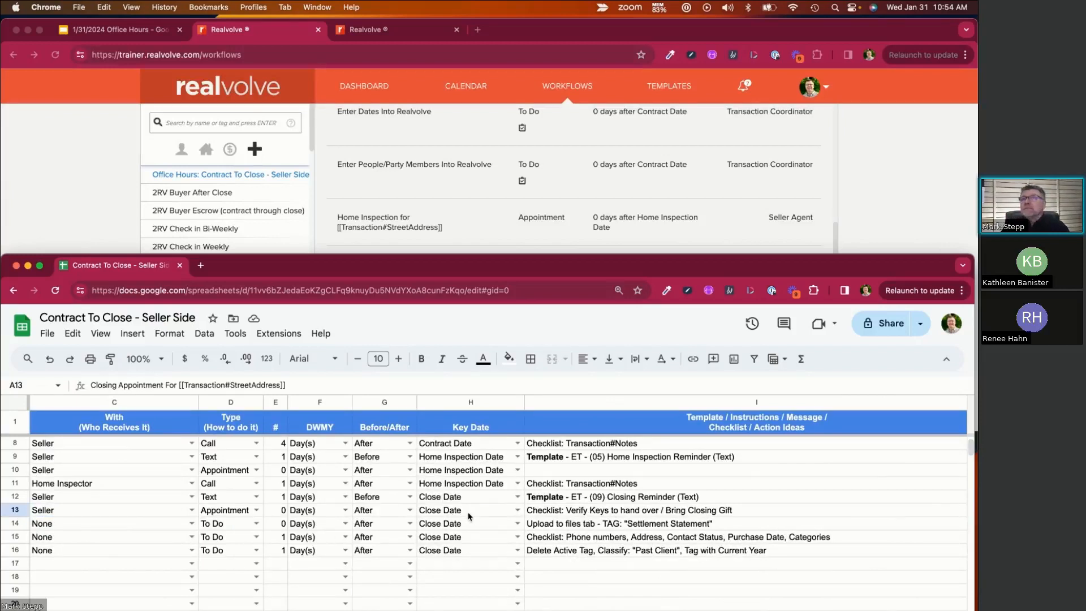
Step: Return to the Realvolve workflow and review its list of activities from the beginning
left_click(857, 217)
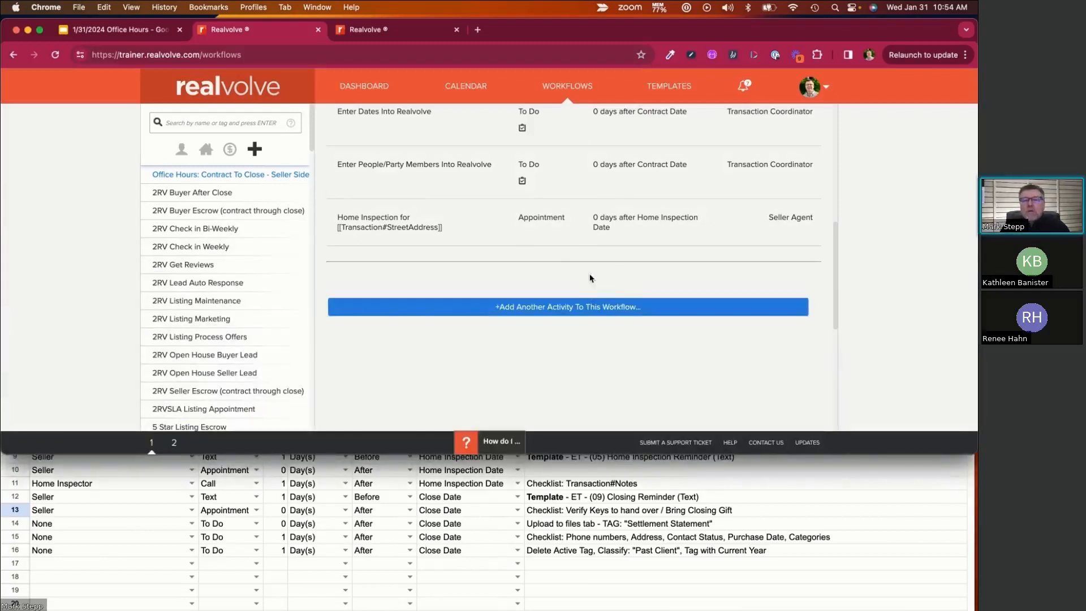
scroll(591, 277, "up", 3)
scroll(588, 280, "up", 2)
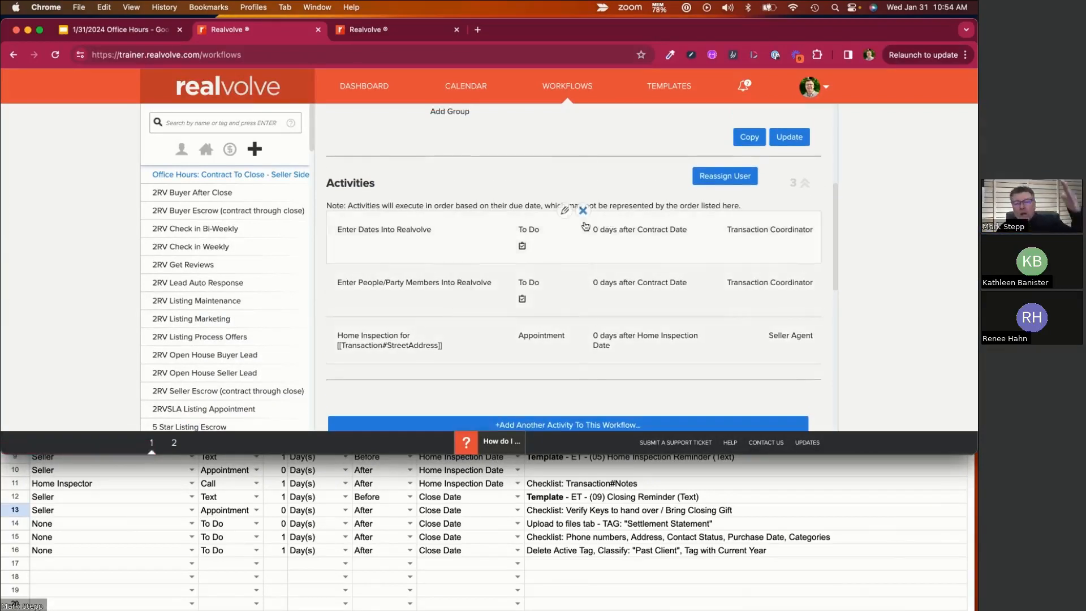
Step: Switch back to the worksheet and review all activity rows, including their key dates and template or checklist instructions
left_click(644, 590)
double_click(480, 258)
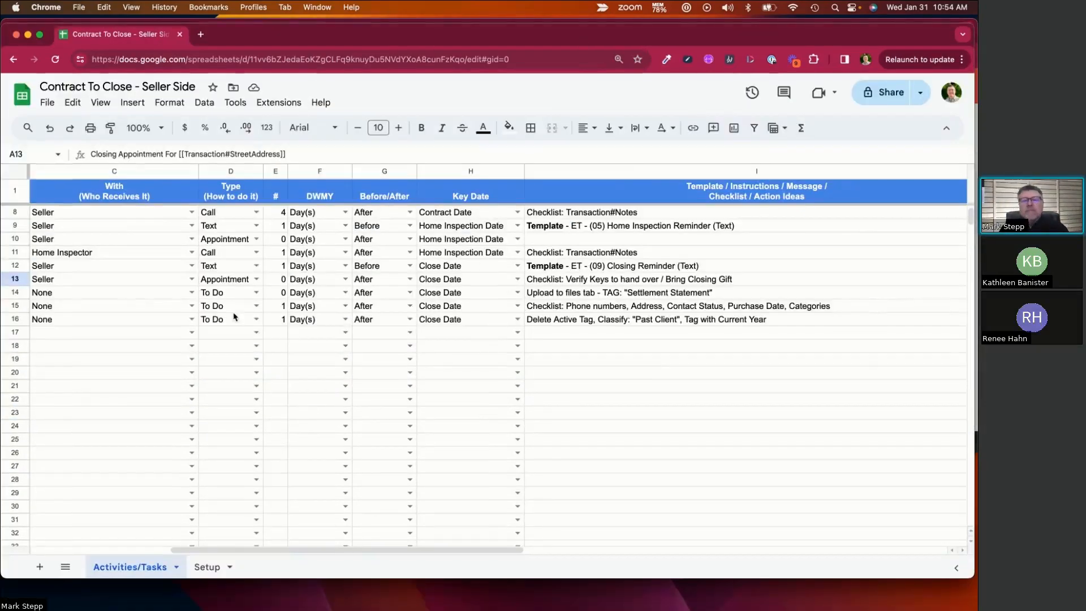
scroll(218, 255, "left", 5)
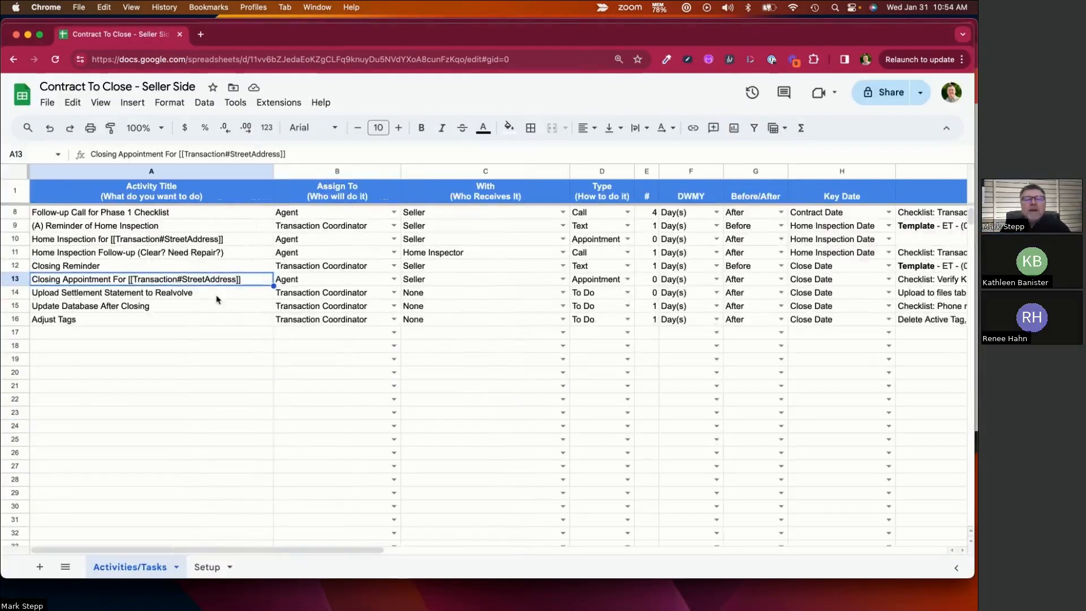
scroll(215, 256, "up", 3)
scroll(214, 256, "right", 5)
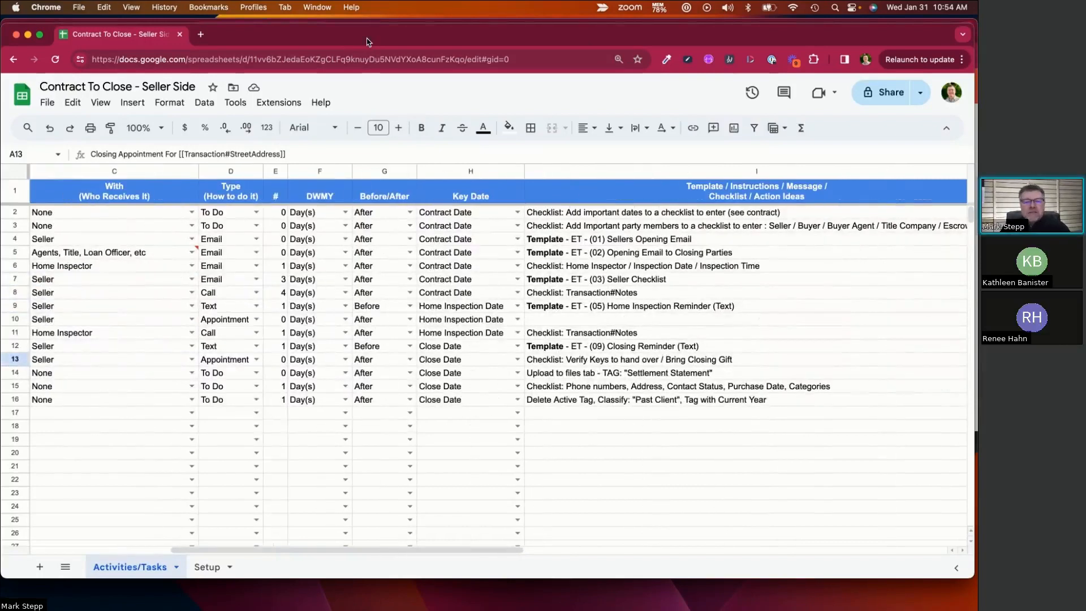
Step: Move the worksheet window out of the way, switch to the 1/31/2024 Office Hours presentation and enlarge its window
left_click_drag(367, 42, 368, 475)
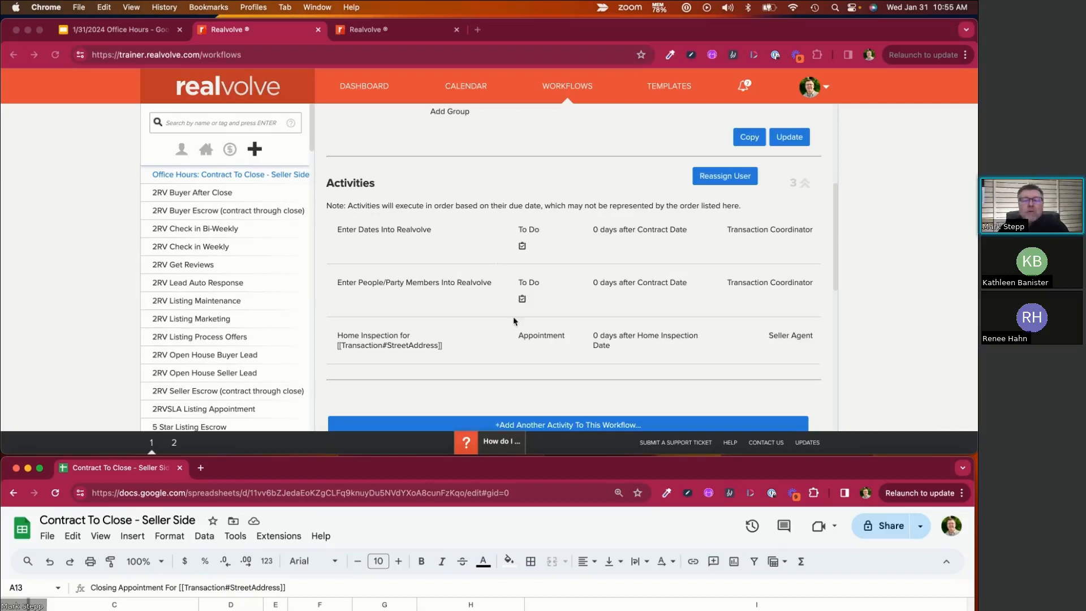
left_click(138, 34)
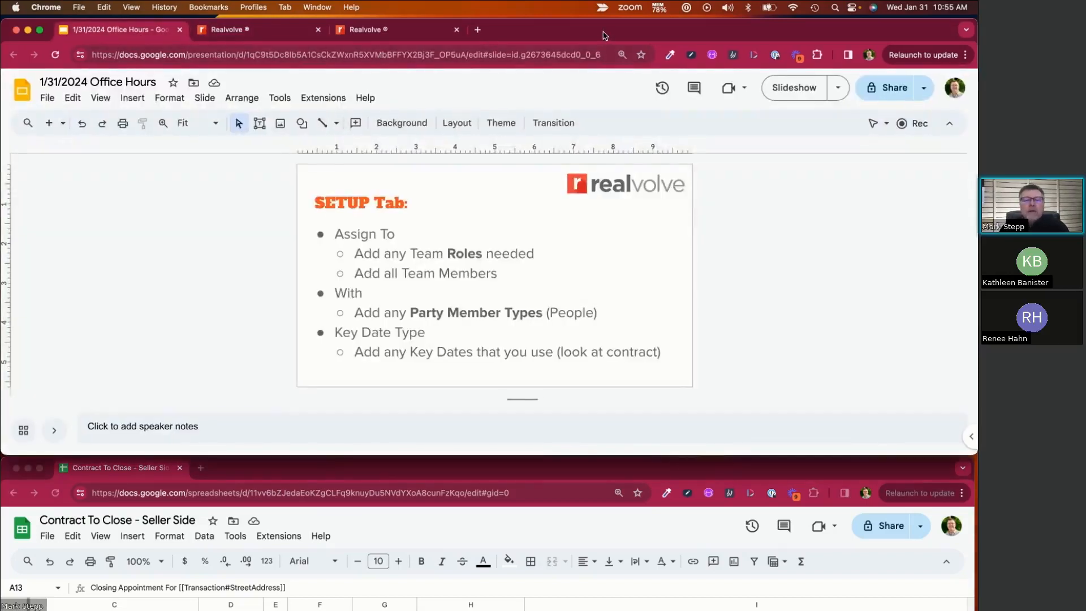
double_click(604, 36)
left_click(645, 331)
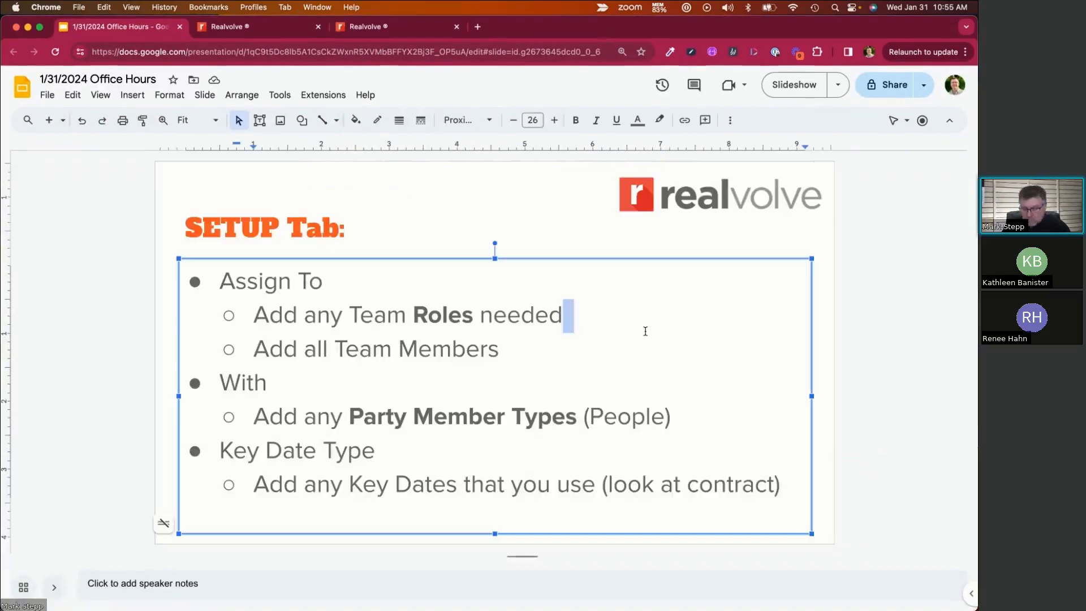